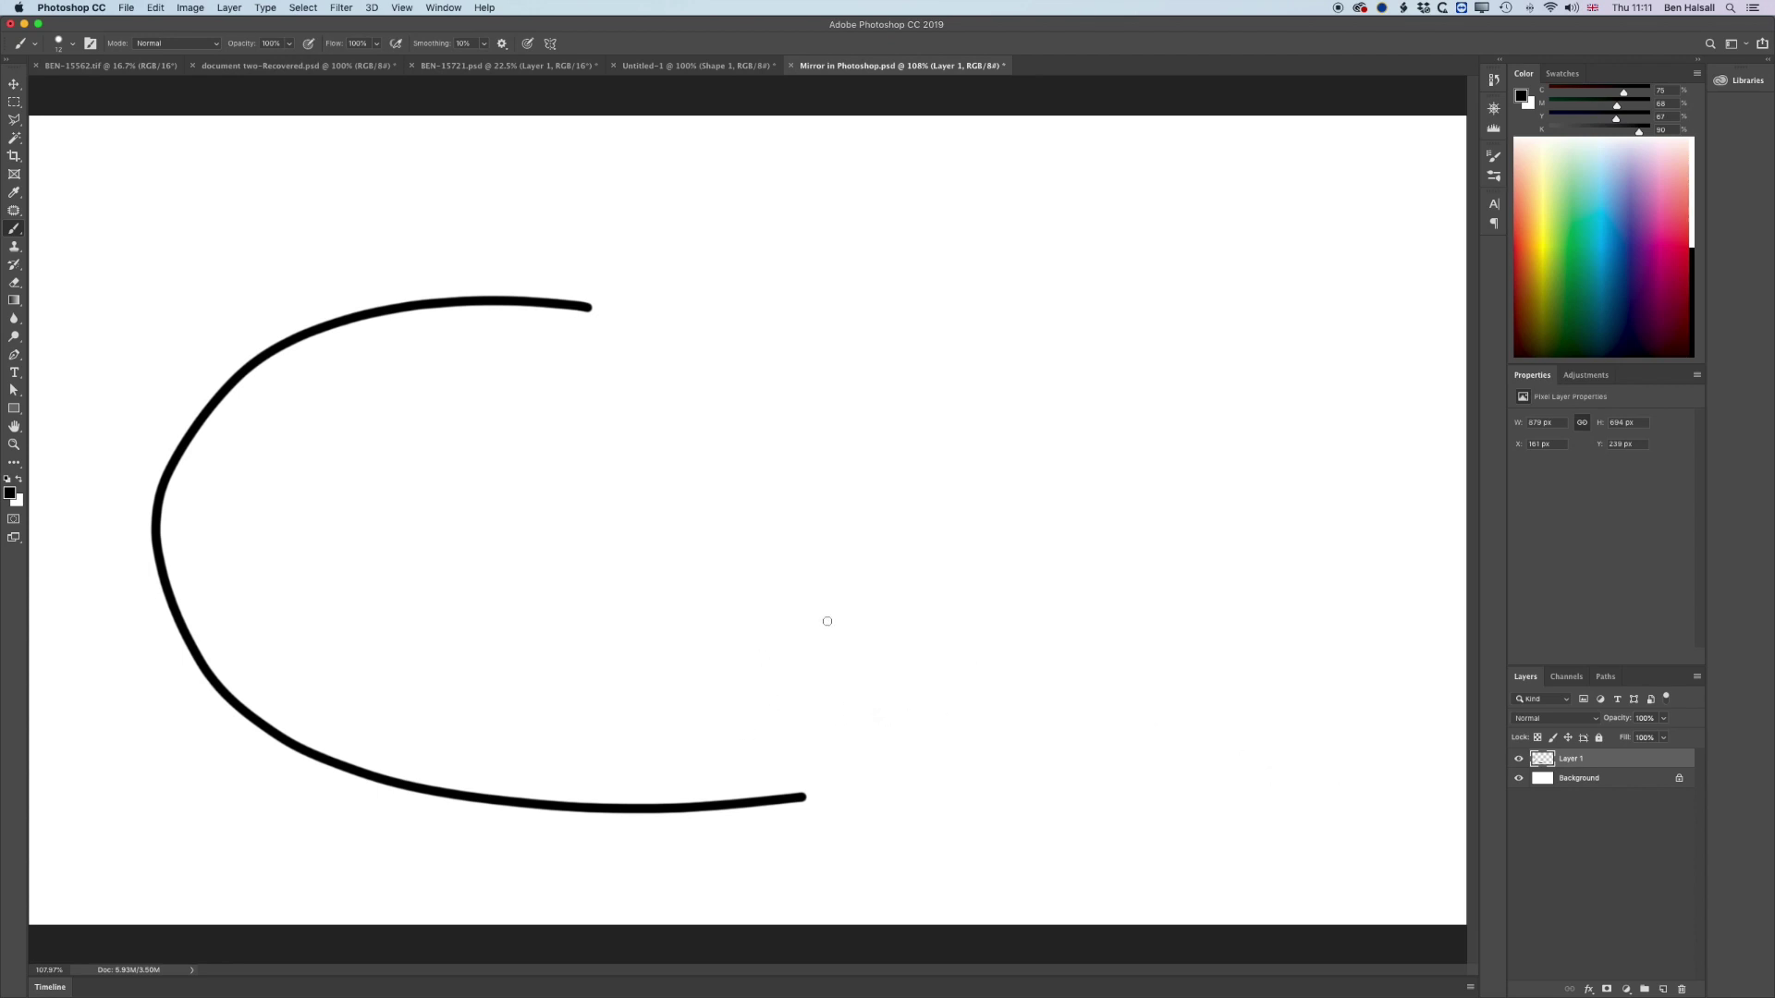
pyautogui.click(150, 11)
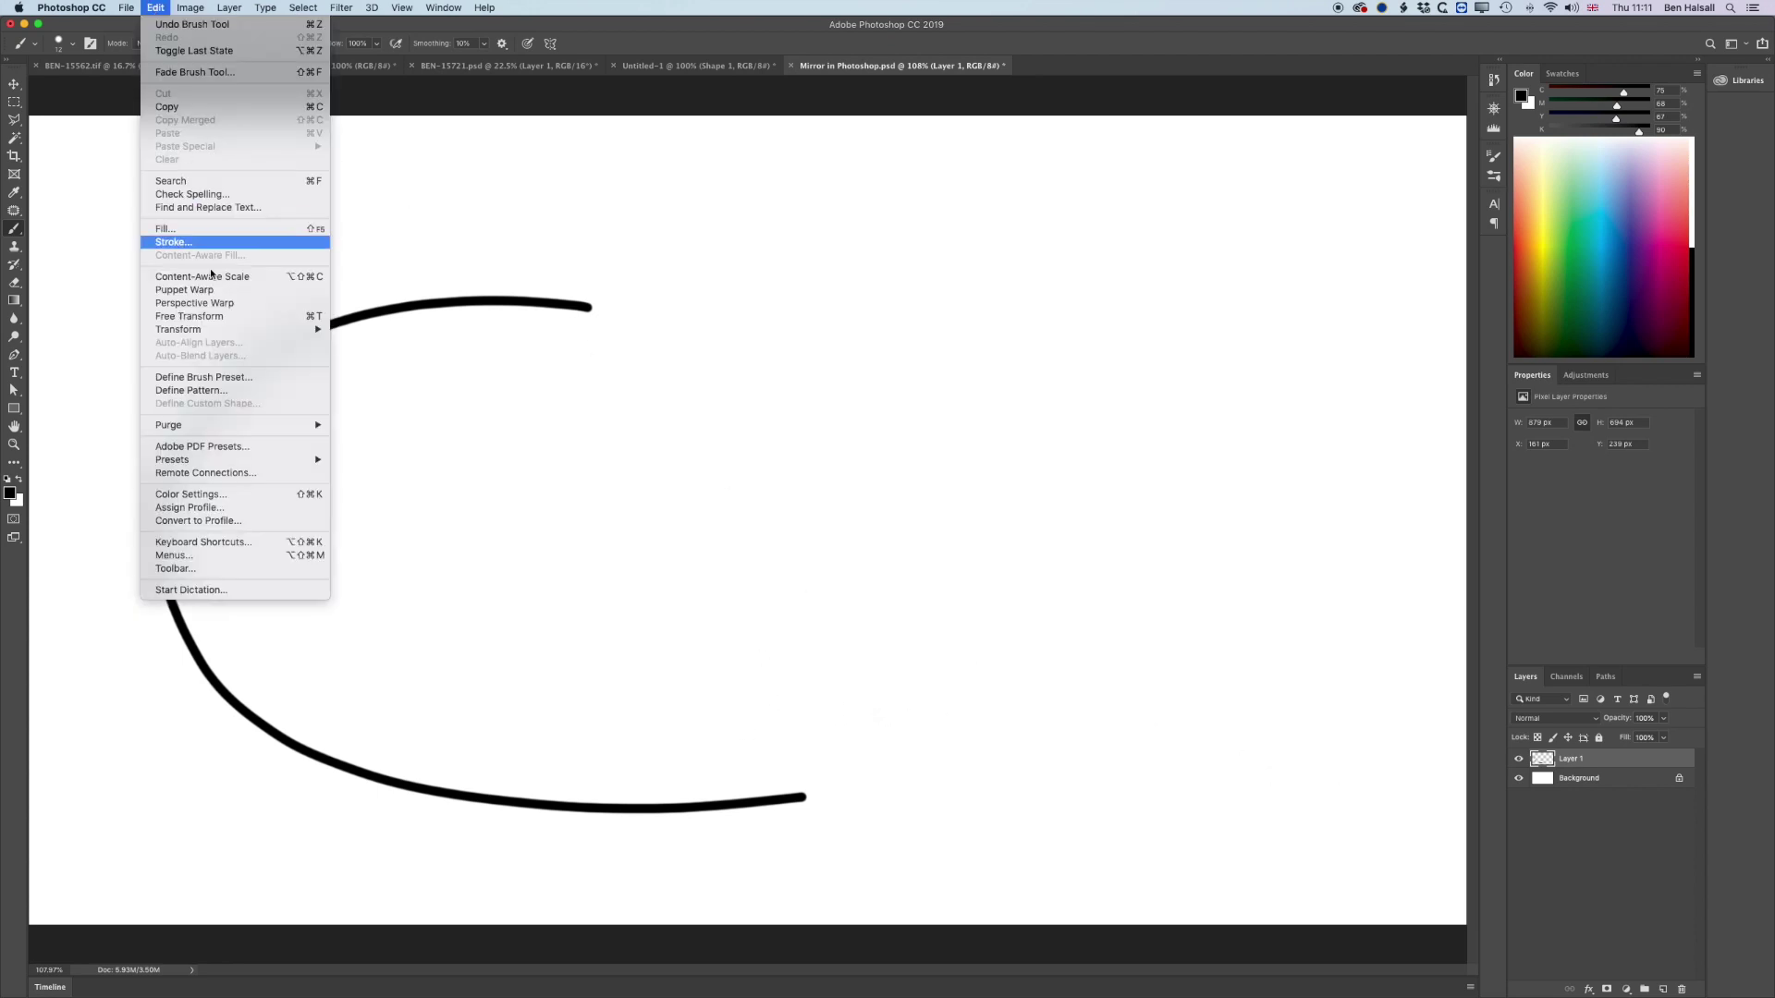
pyautogui.moveTo(223, 335)
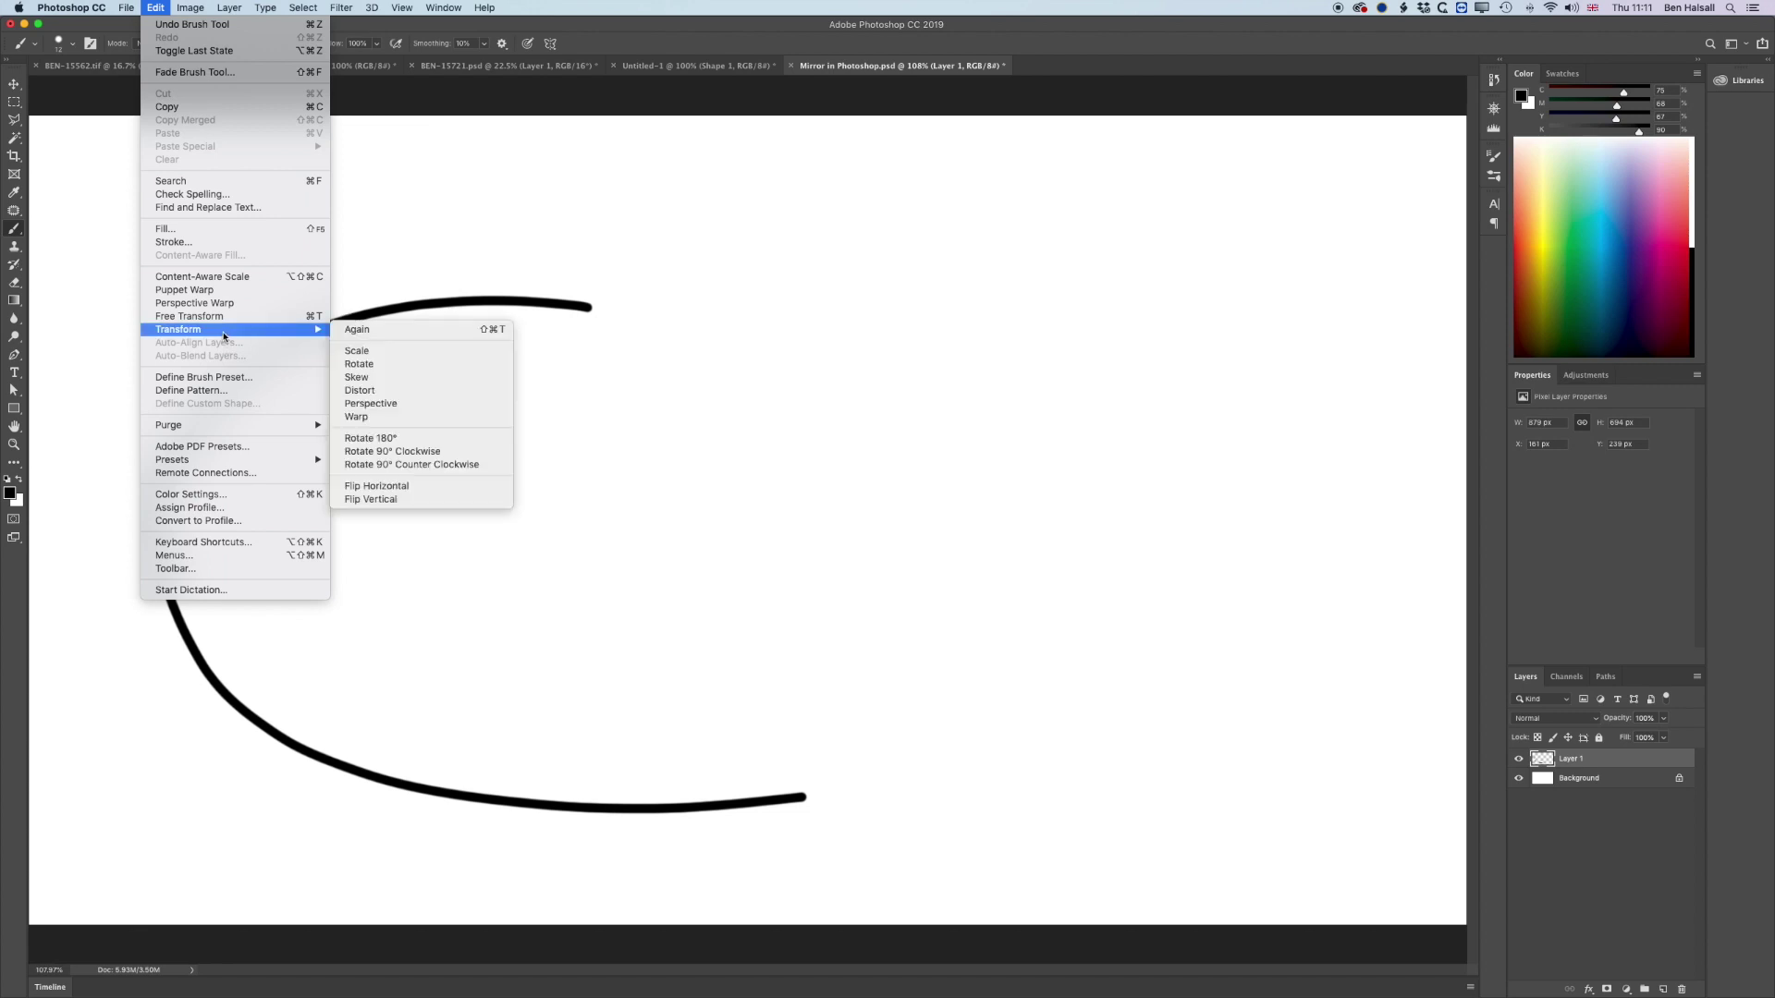
pyautogui.click(381, 354)
pyautogui.moveTo(804, 294)
pyautogui.mouseDown()
pyautogui.moveTo(661, 427)
pyautogui.moveTo(862, 322)
pyautogui.moveTo(740, 397)
pyautogui.moveTo(908, 341)
pyautogui.moveTo(849, 348)
pyautogui.mouseUp()
pyautogui.press('Return')
pyautogui.press('b')
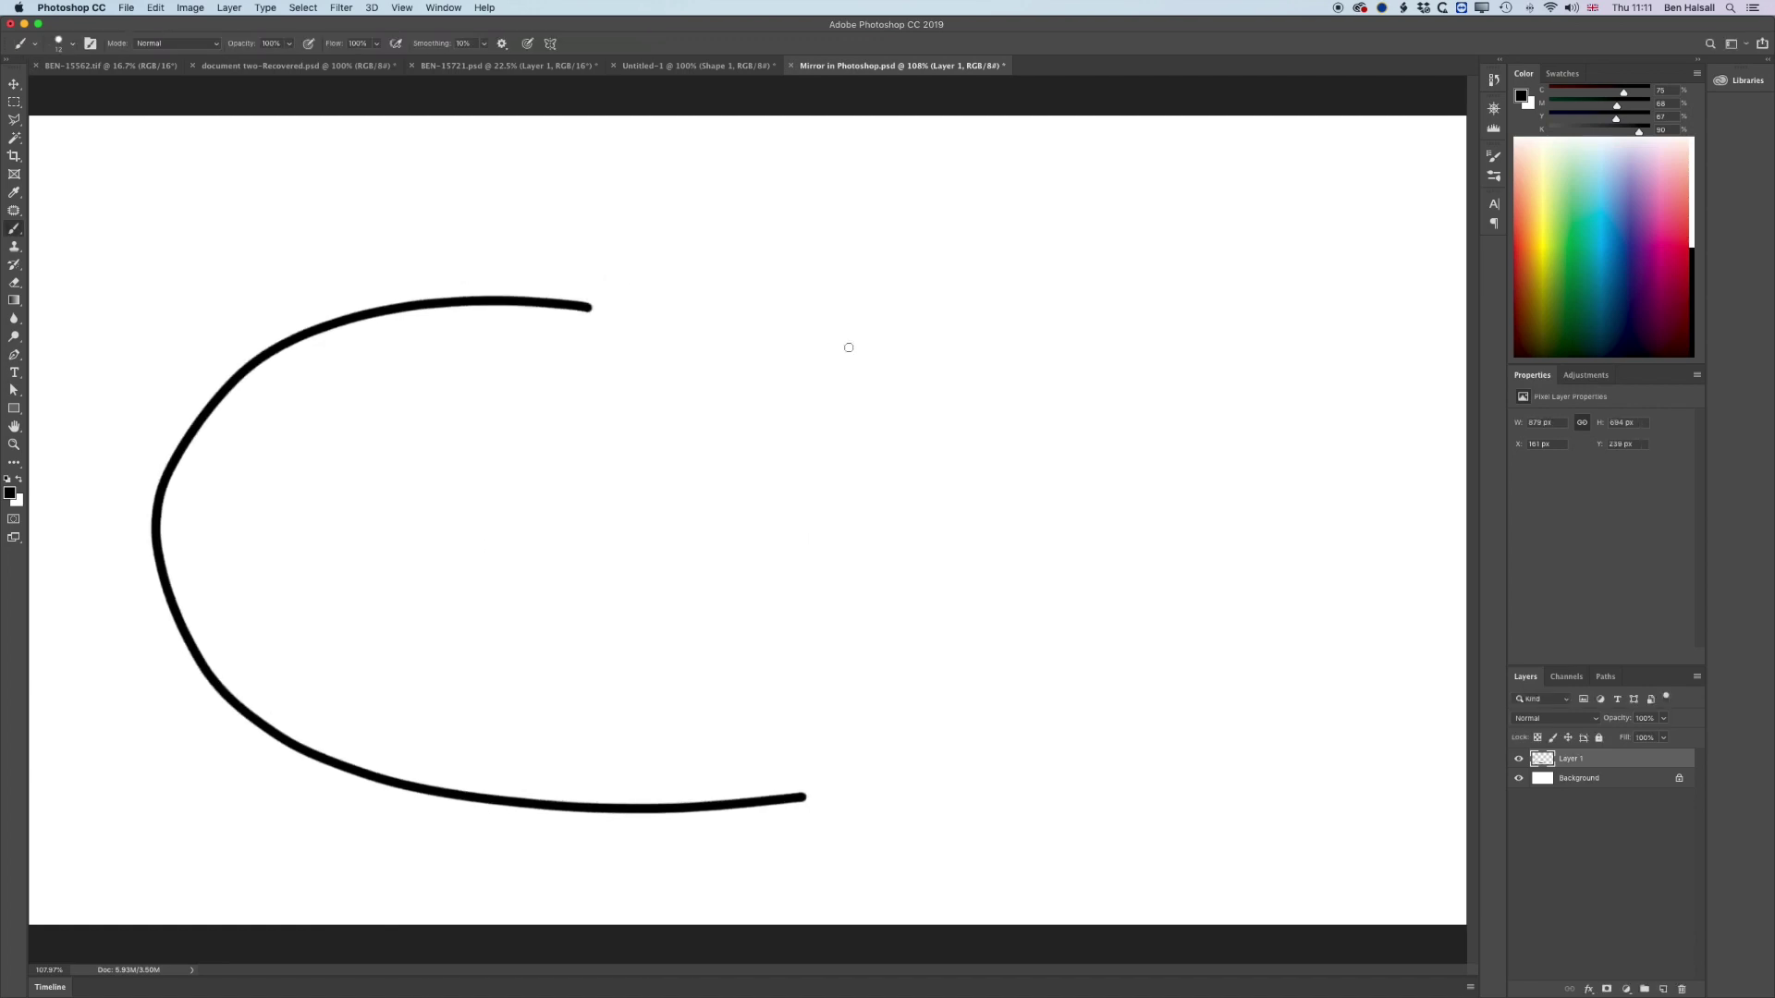
# Step: Flip the painted curve on Layer 1 horizontally, then undo the flip
pyautogui.click(161, 8)
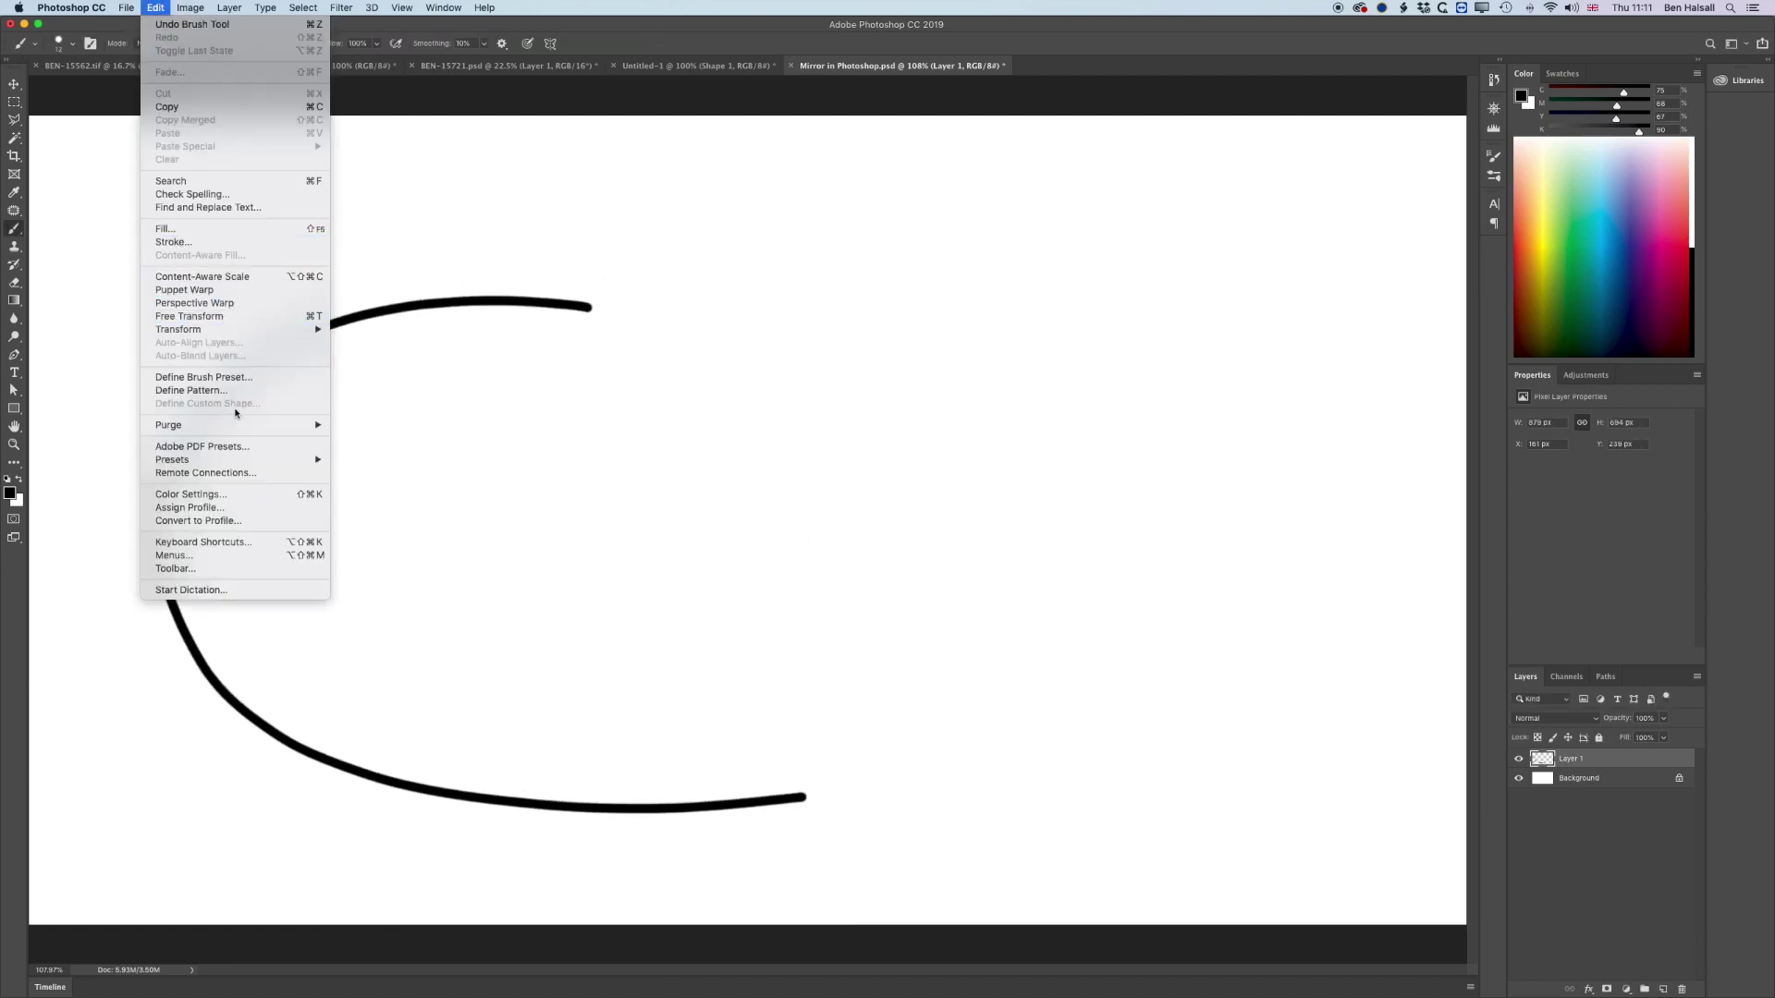
pyautogui.moveTo(246, 333)
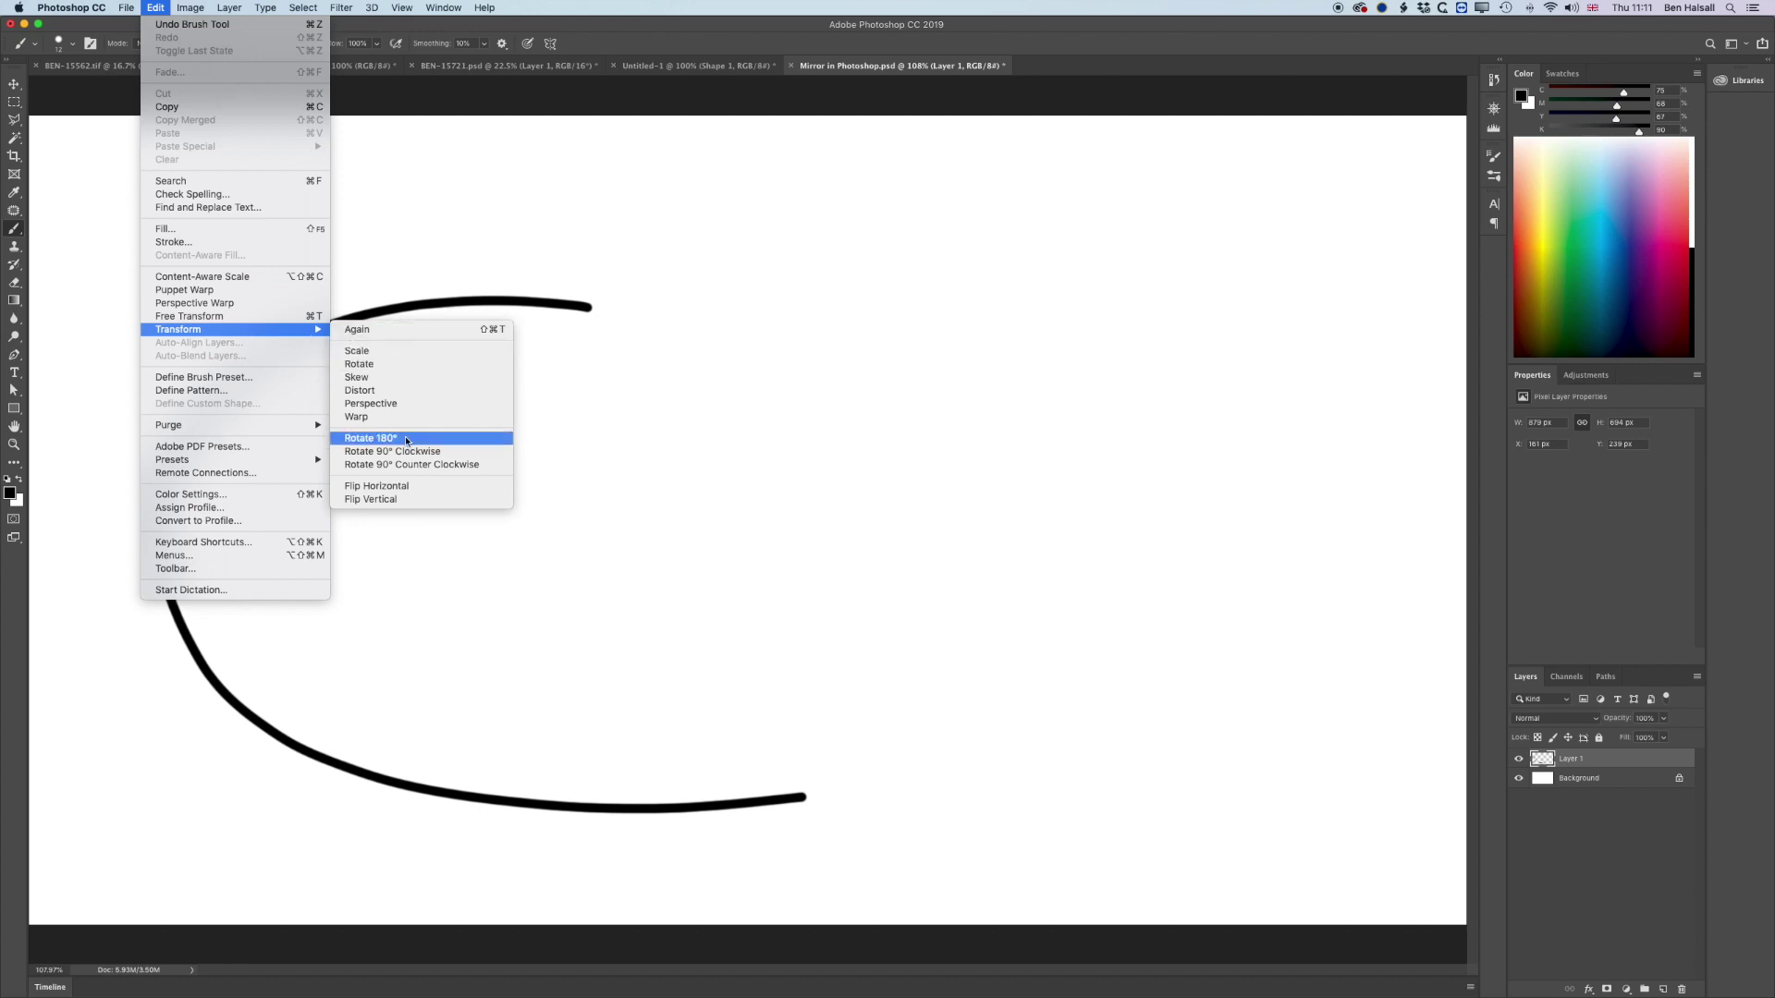
pyautogui.click(416, 487)
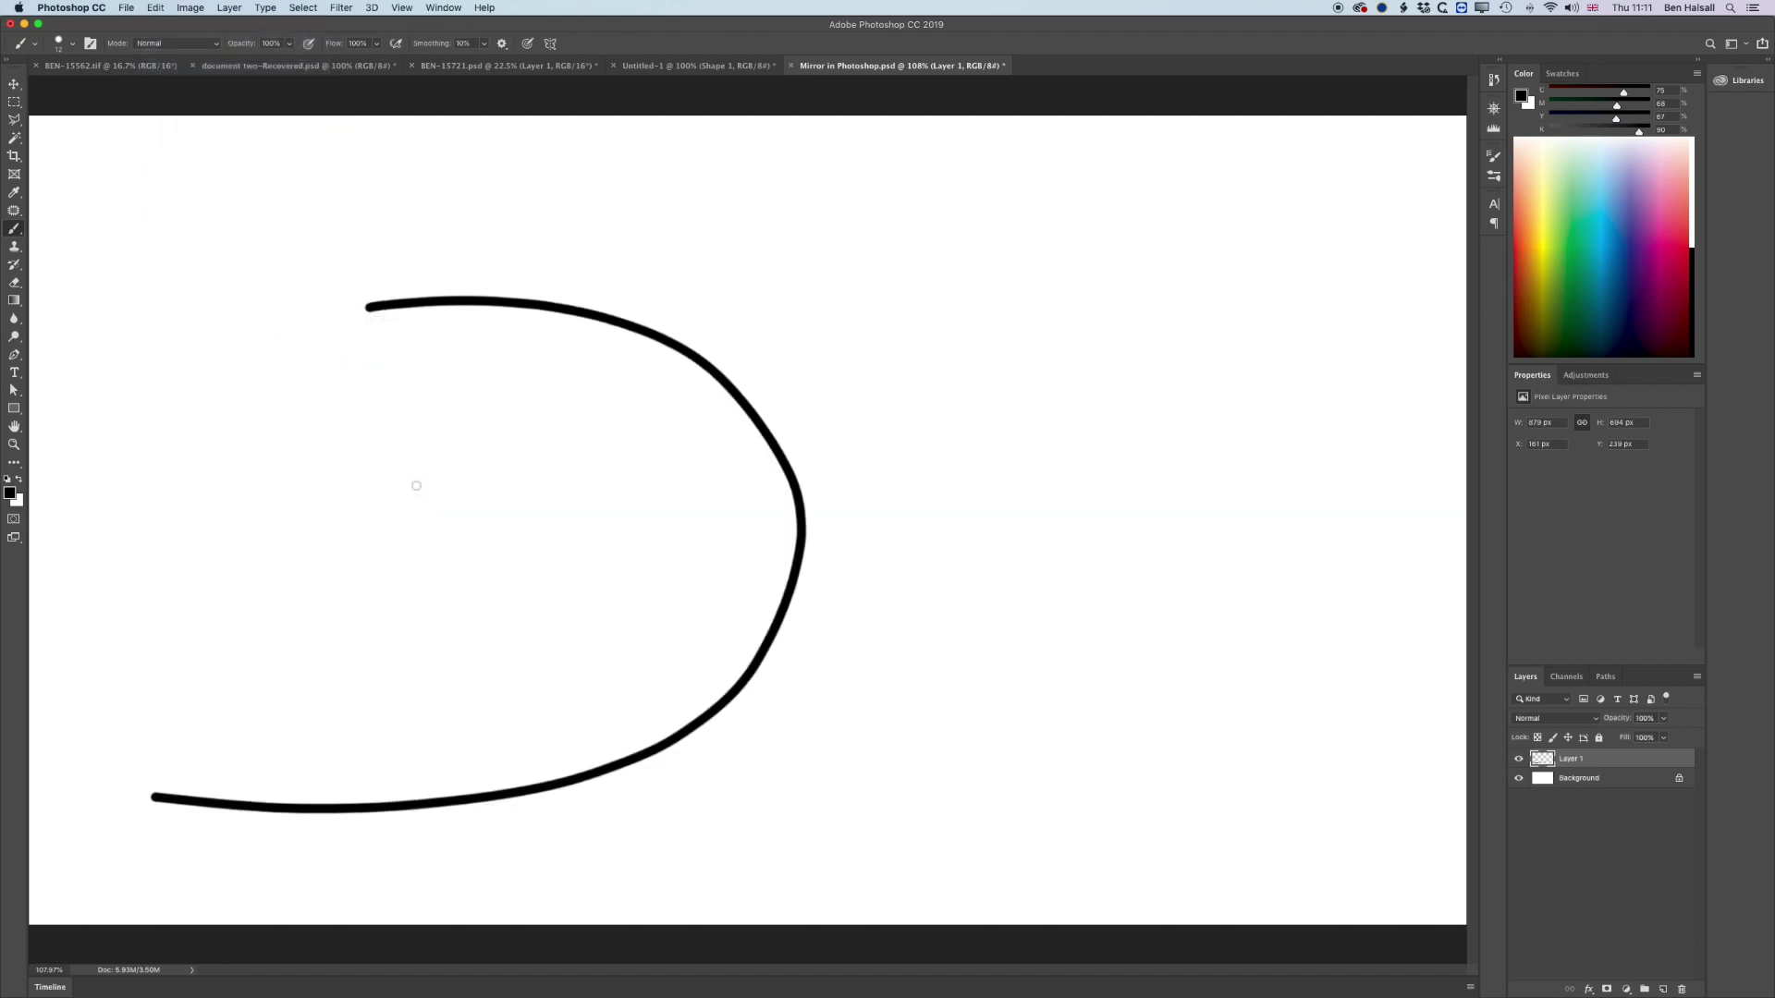
pyautogui.press('super+z')
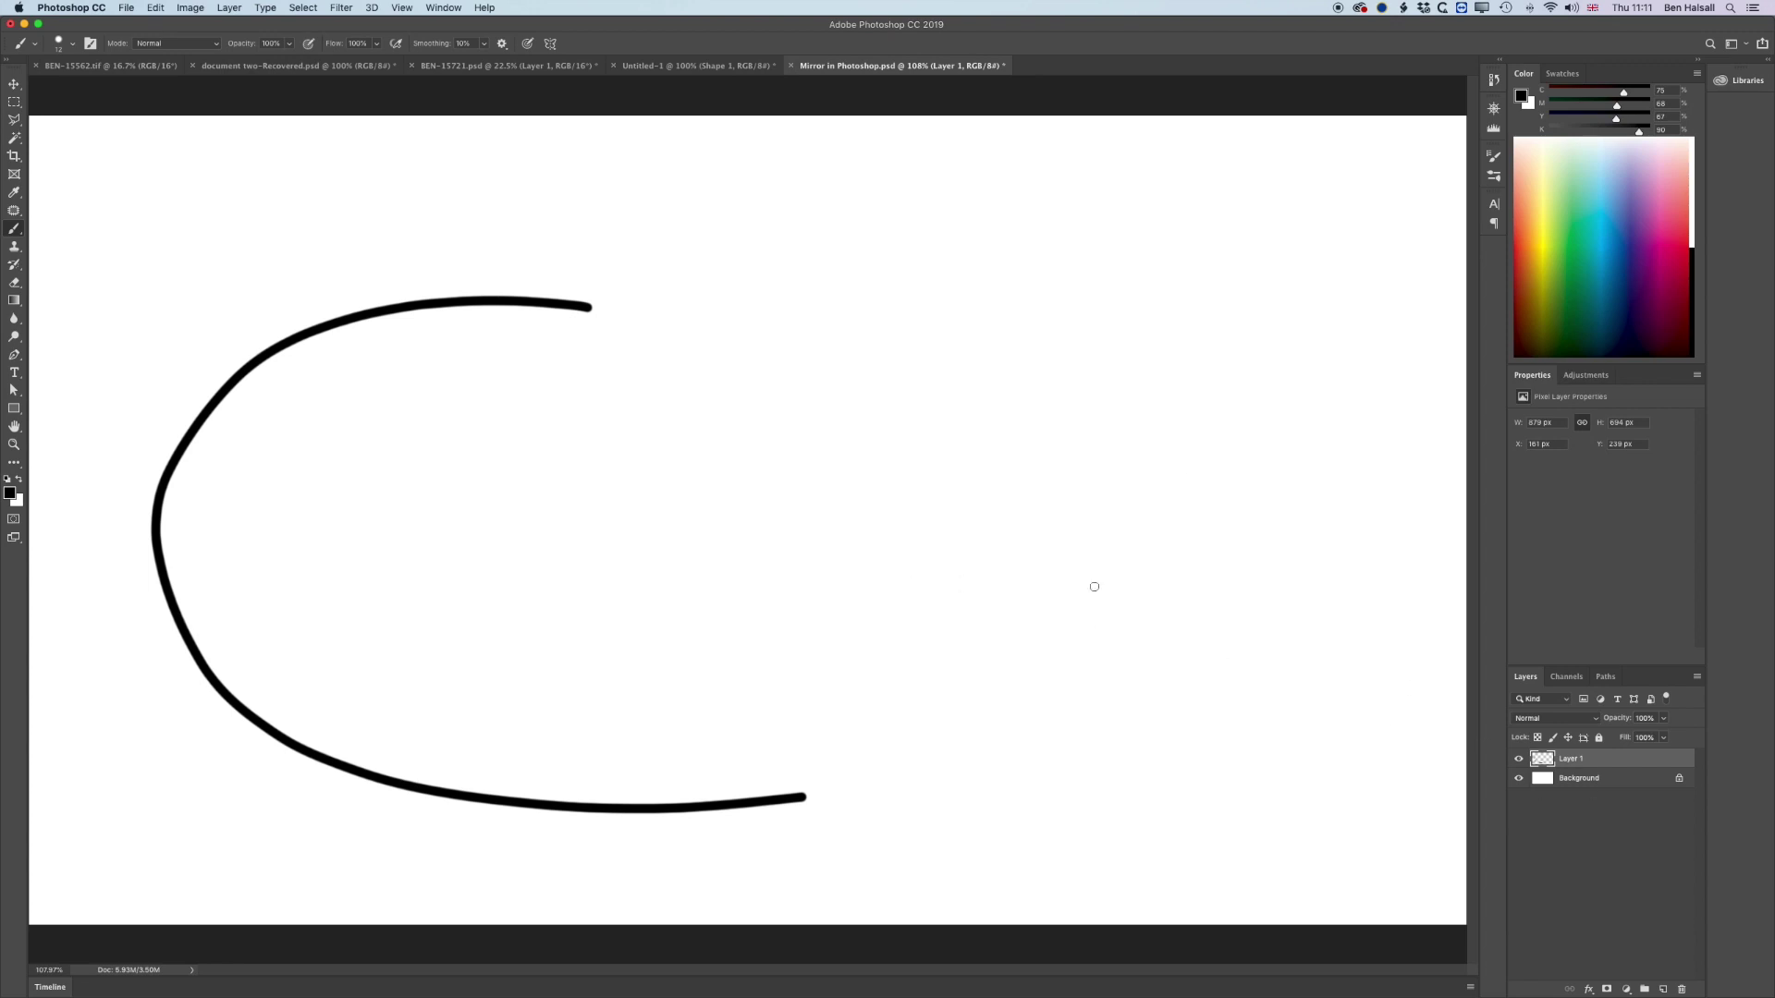
# Step: Duplicate Layer 1, which holds the painted curve, keeping the default name Layer 1 copy
pyautogui.rightClick(1621, 758)
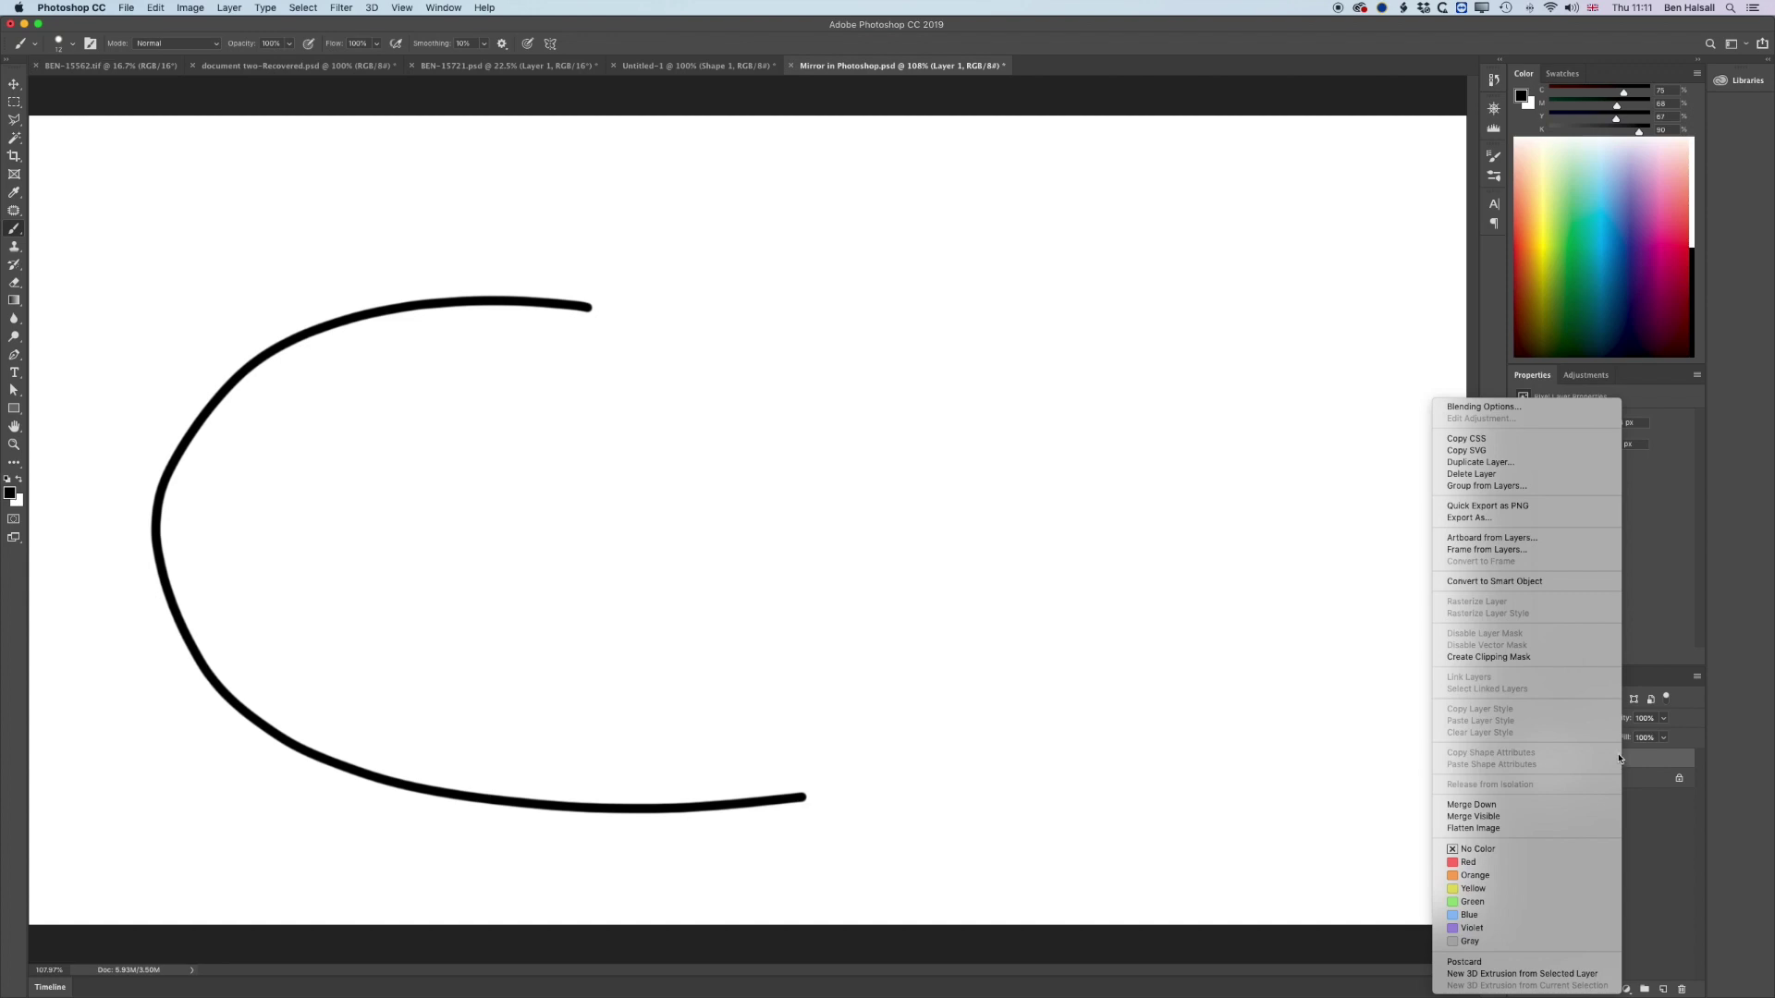
pyautogui.click(1510, 463)
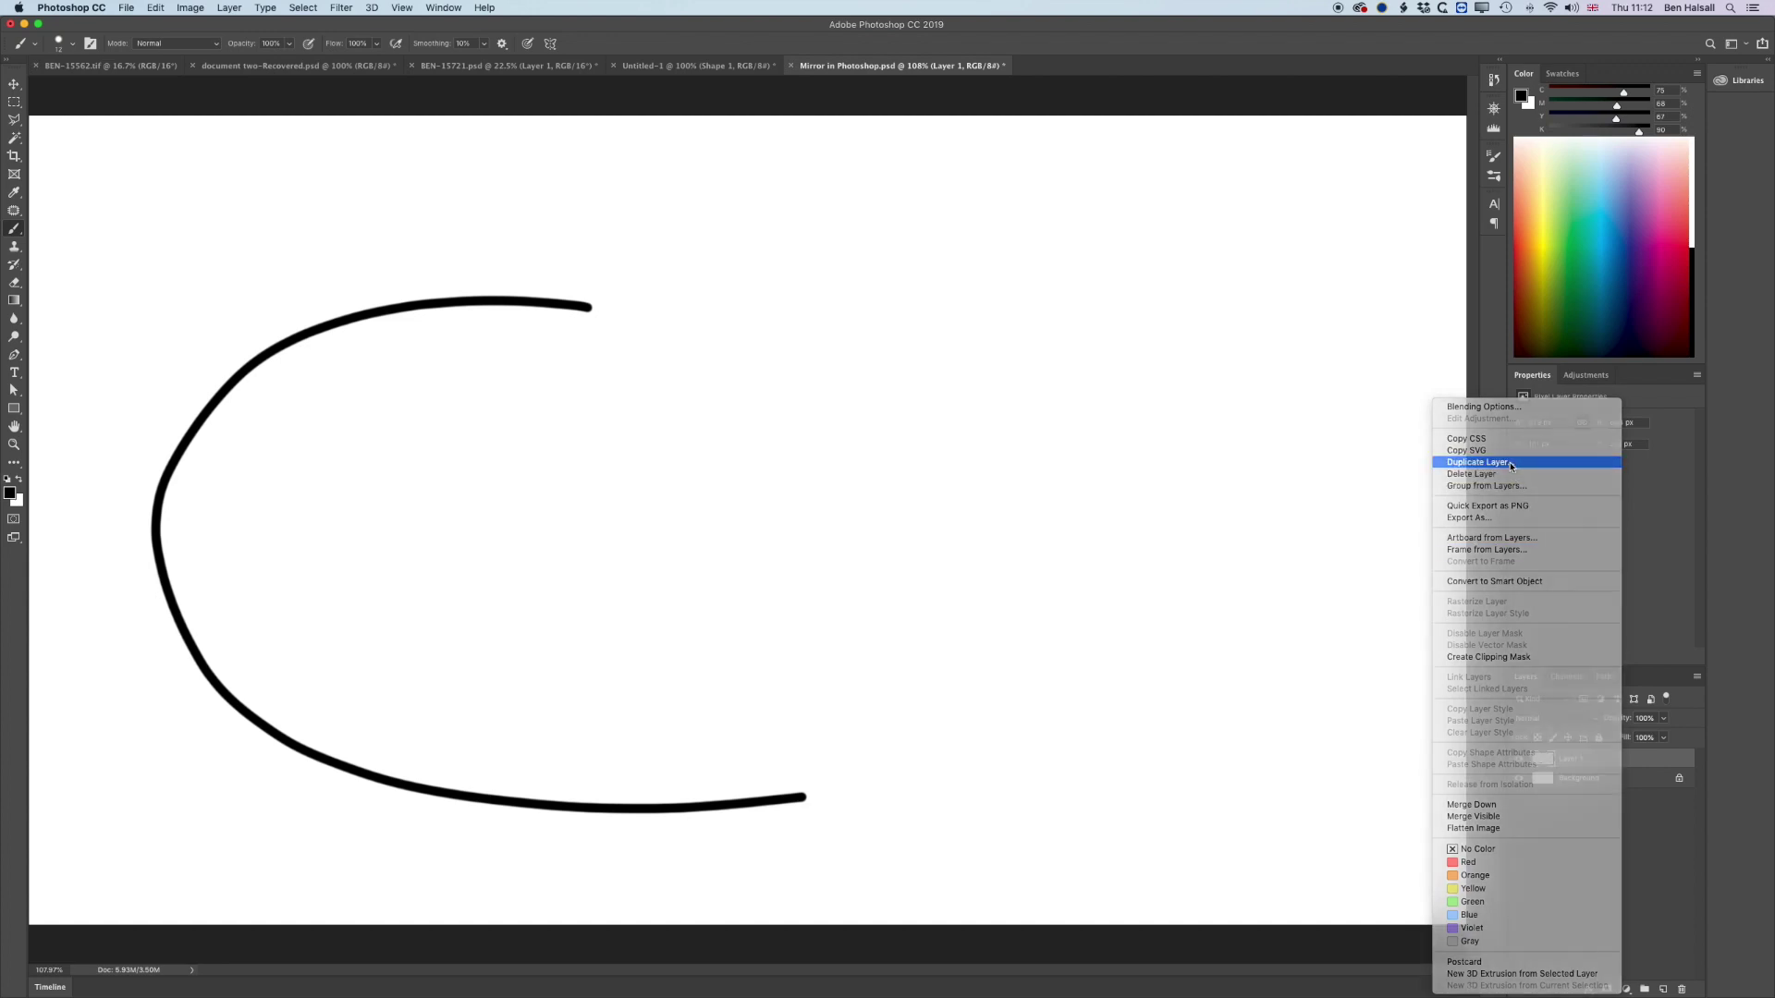
pyautogui.click(790, 325)
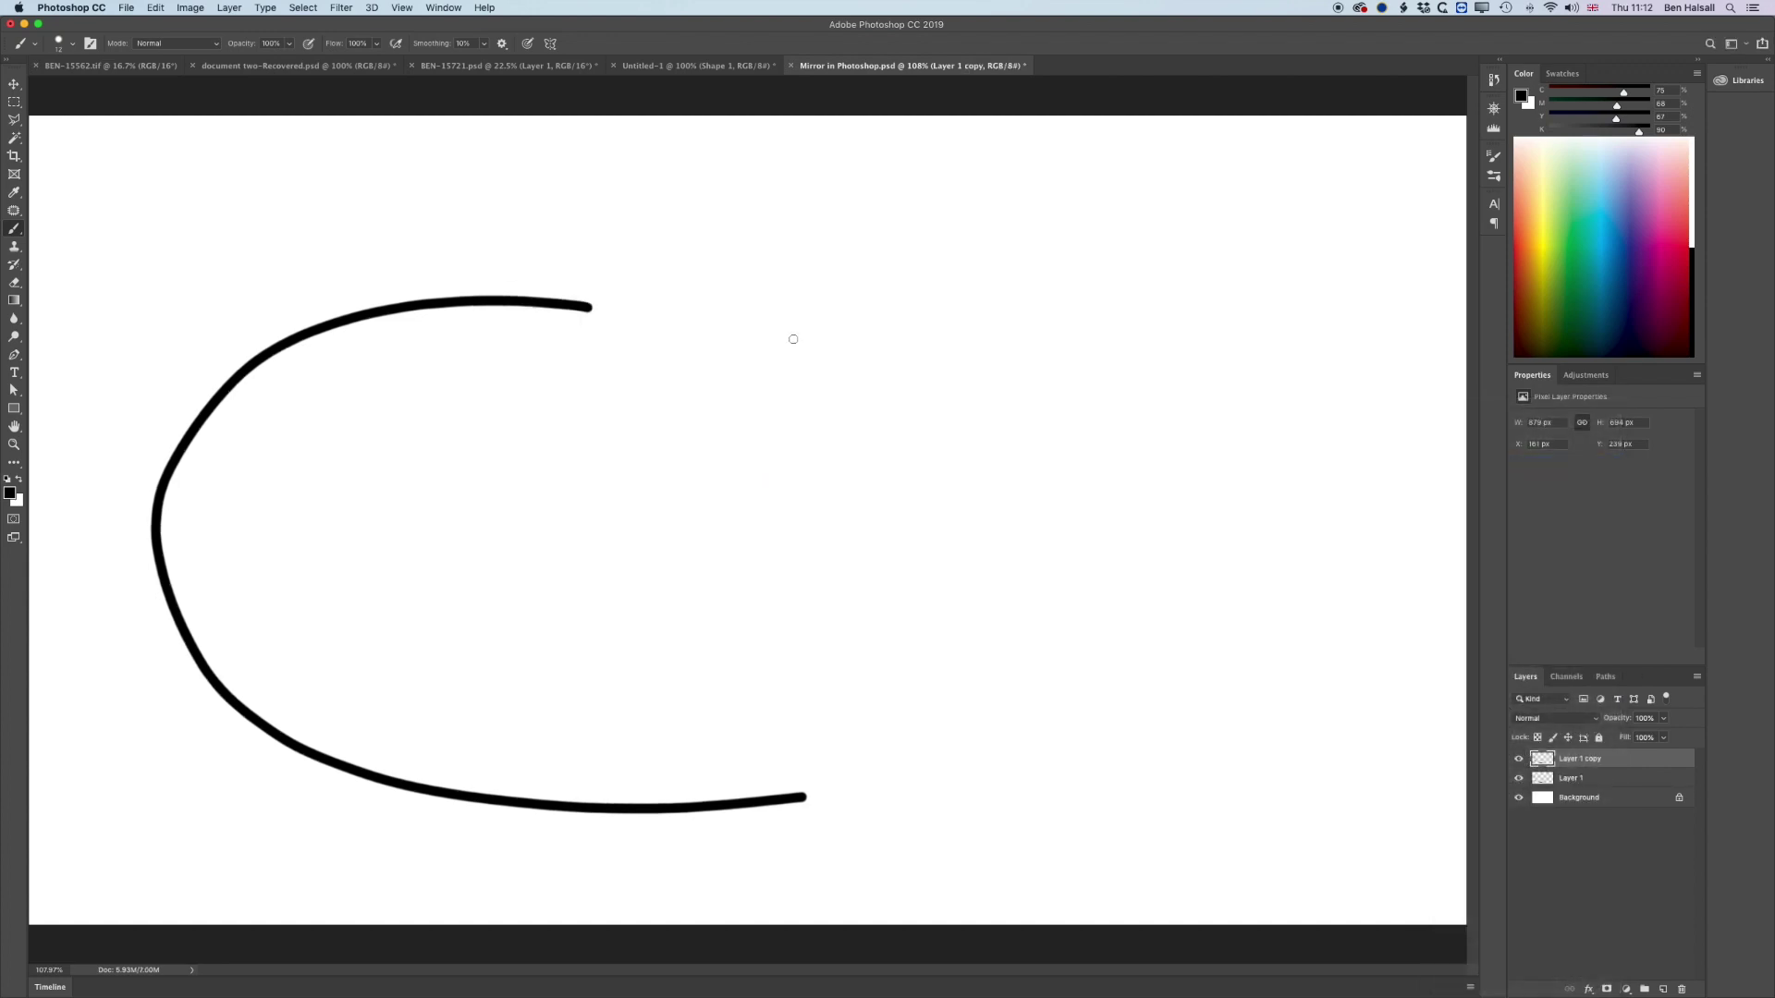
# Step: Flip Layer 1 copy horizontally and move it up and to the right of the original curve
pyautogui.click(155, 8)
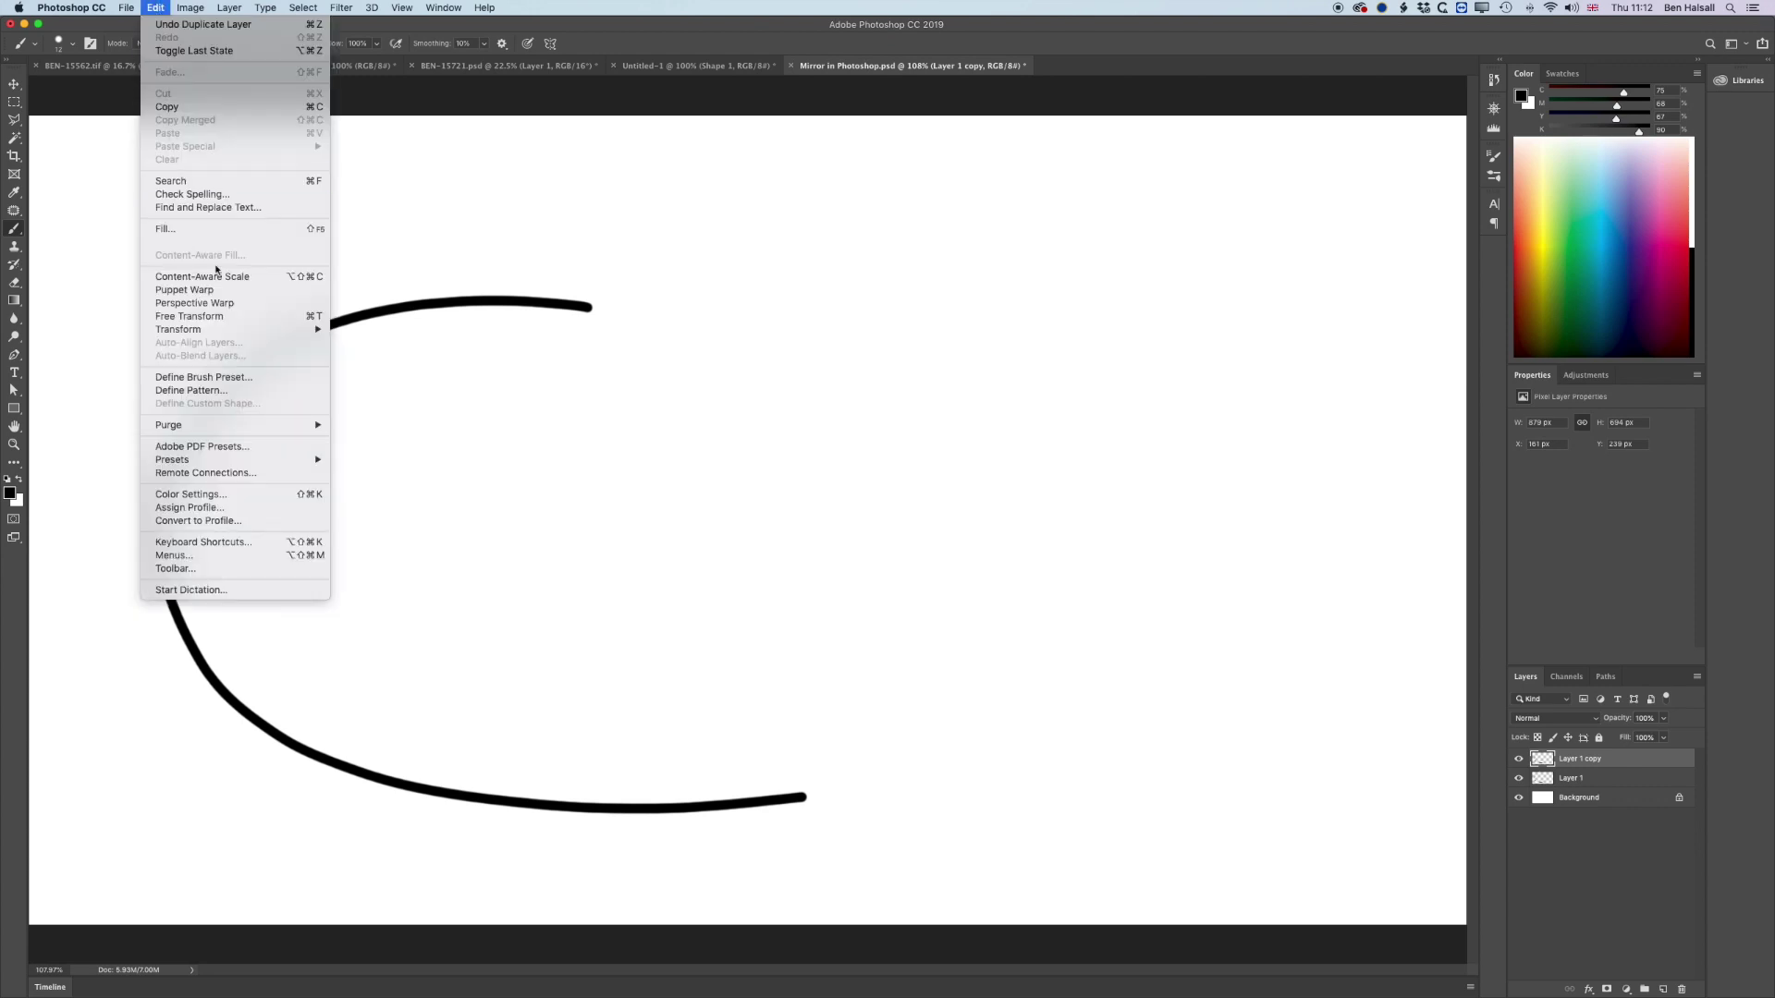
pyautogui.moveTo(296, 329)
pyautogui.click(376, 485)
pyautogui.press('v')
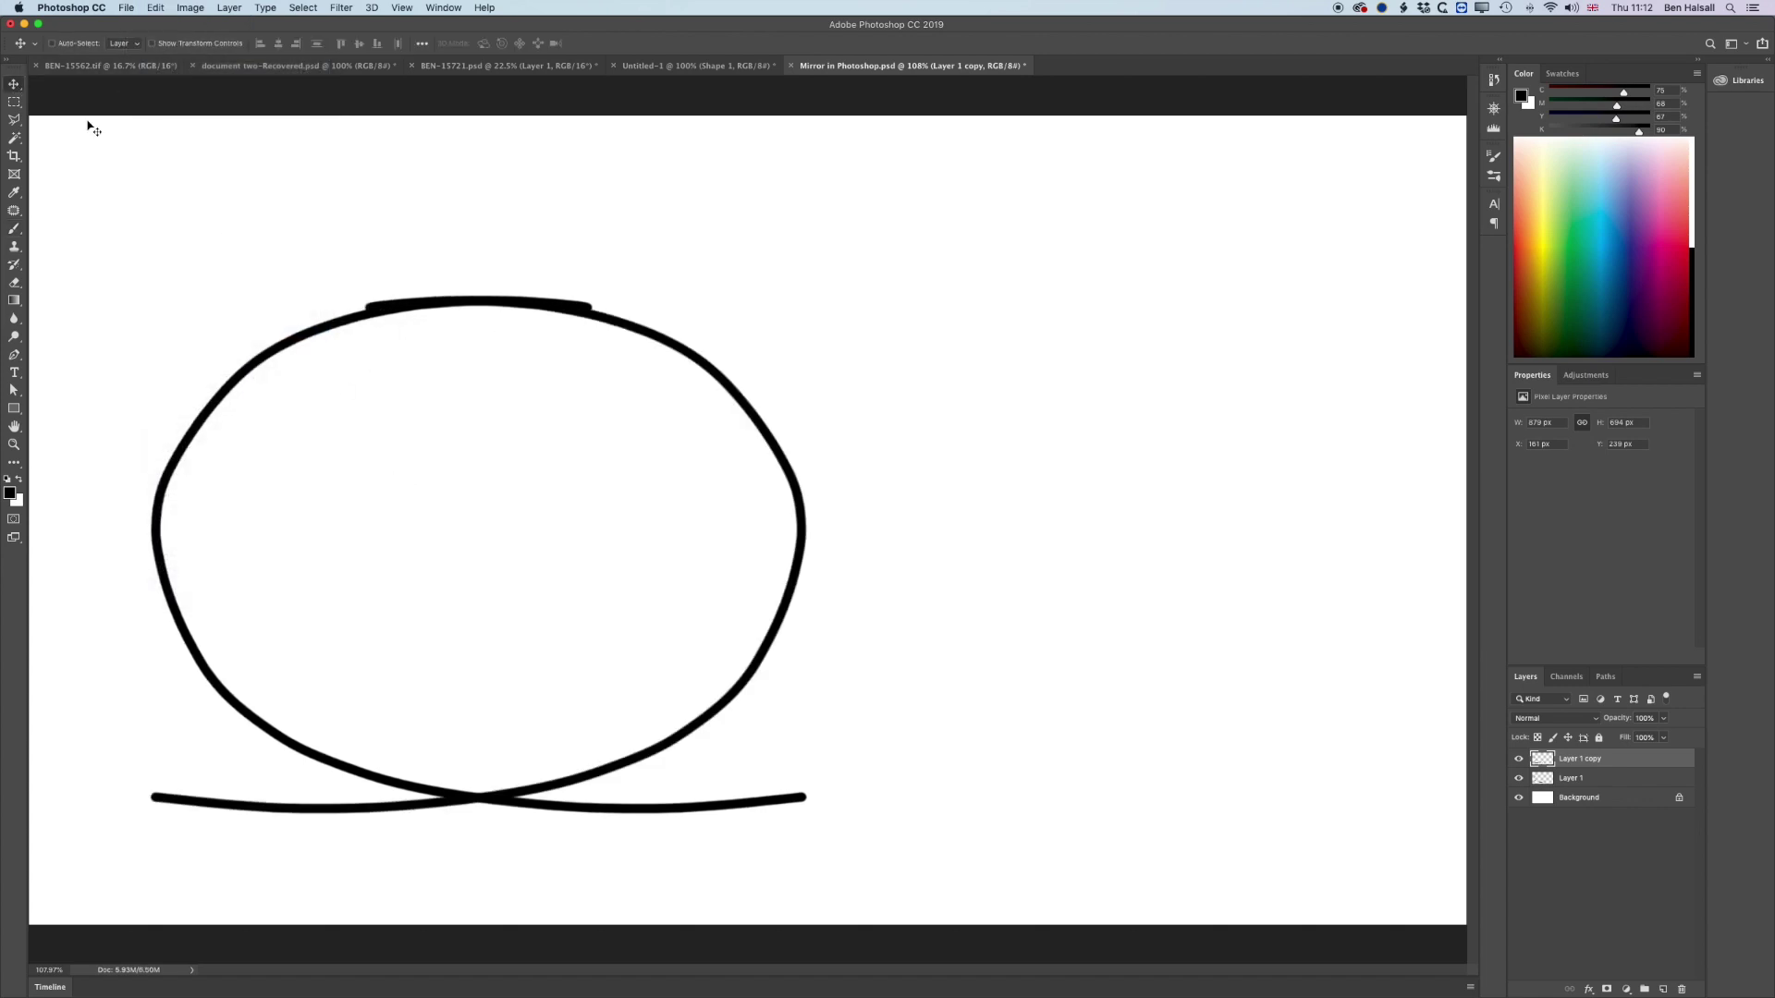
pyautogui.moveTo(653, 341)
pyautogui.mouseDown()
pyautogui.moveTo(1169, 349)
pyautogui.moveTo(1177, 389)
pyautogui.moveTo(1216, 322)
pyautogui.moveTo(1021, 234)
pyautogui.moveTo(1140, 268)
pyautogui.mouseUp()
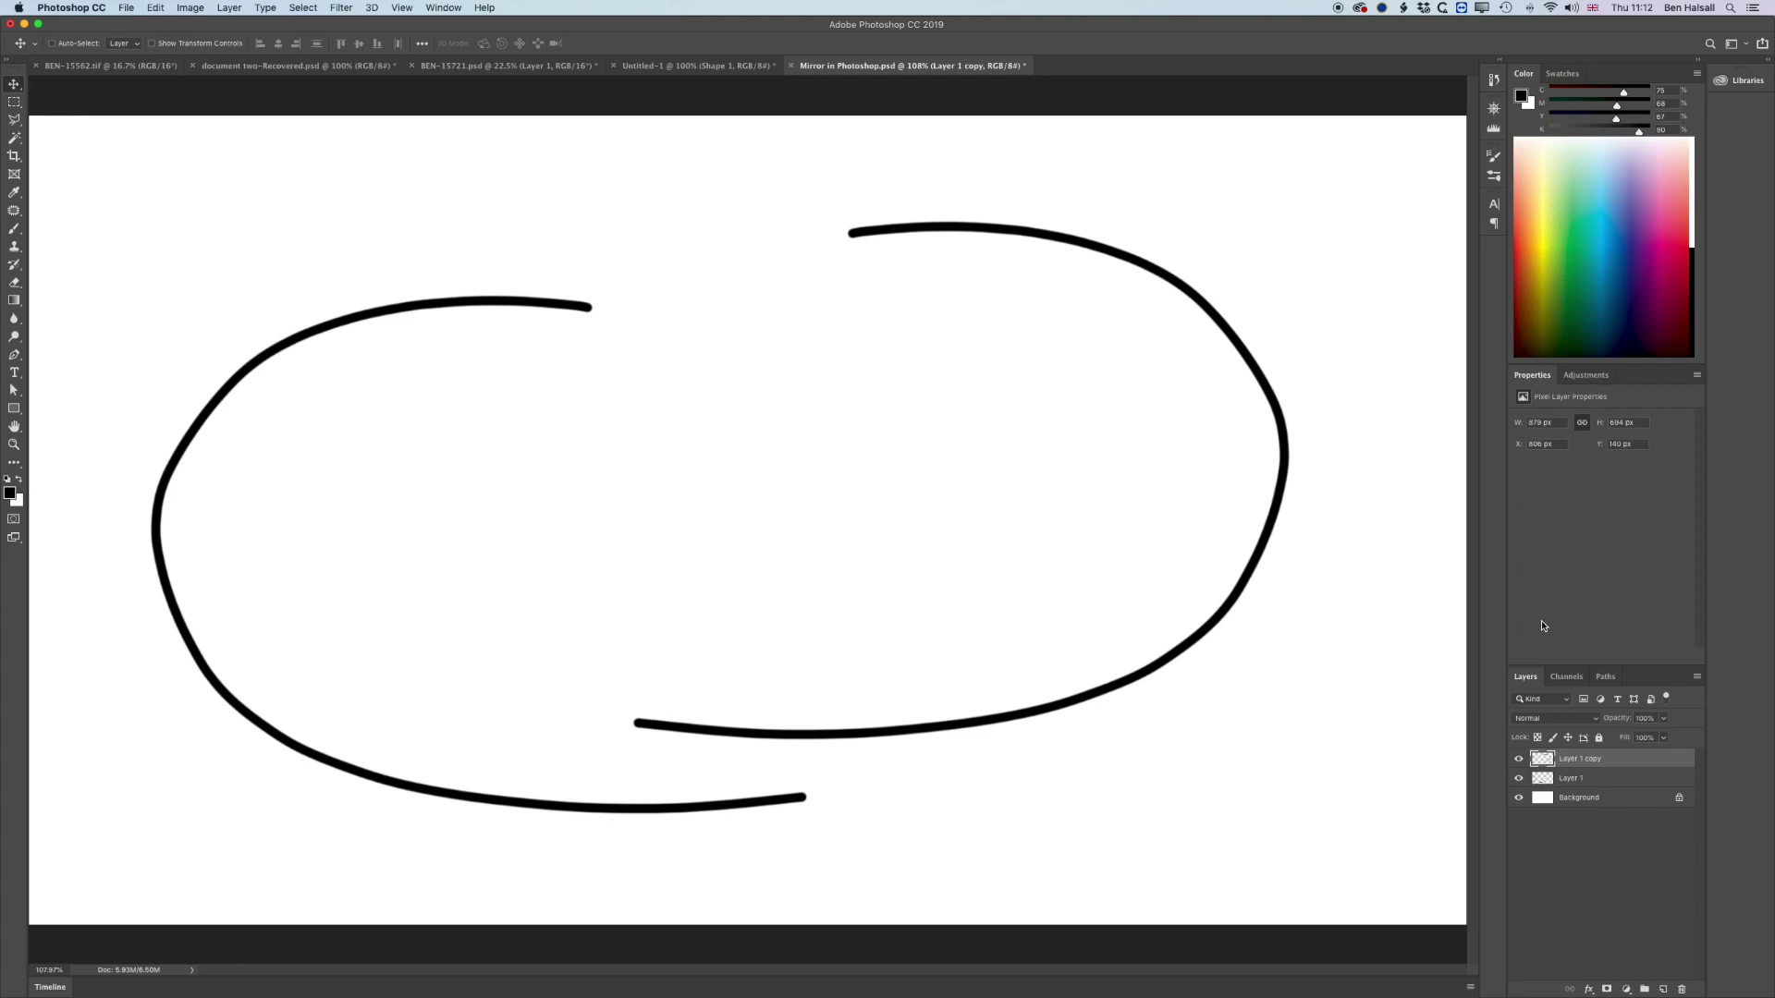
# Step: Delete both curve layers and add a new empty layer above the Background for brush painting
pyautogui.keyDown('shift'); pyautogui.click(1604, 782); pyautogui.keyUp('shift')
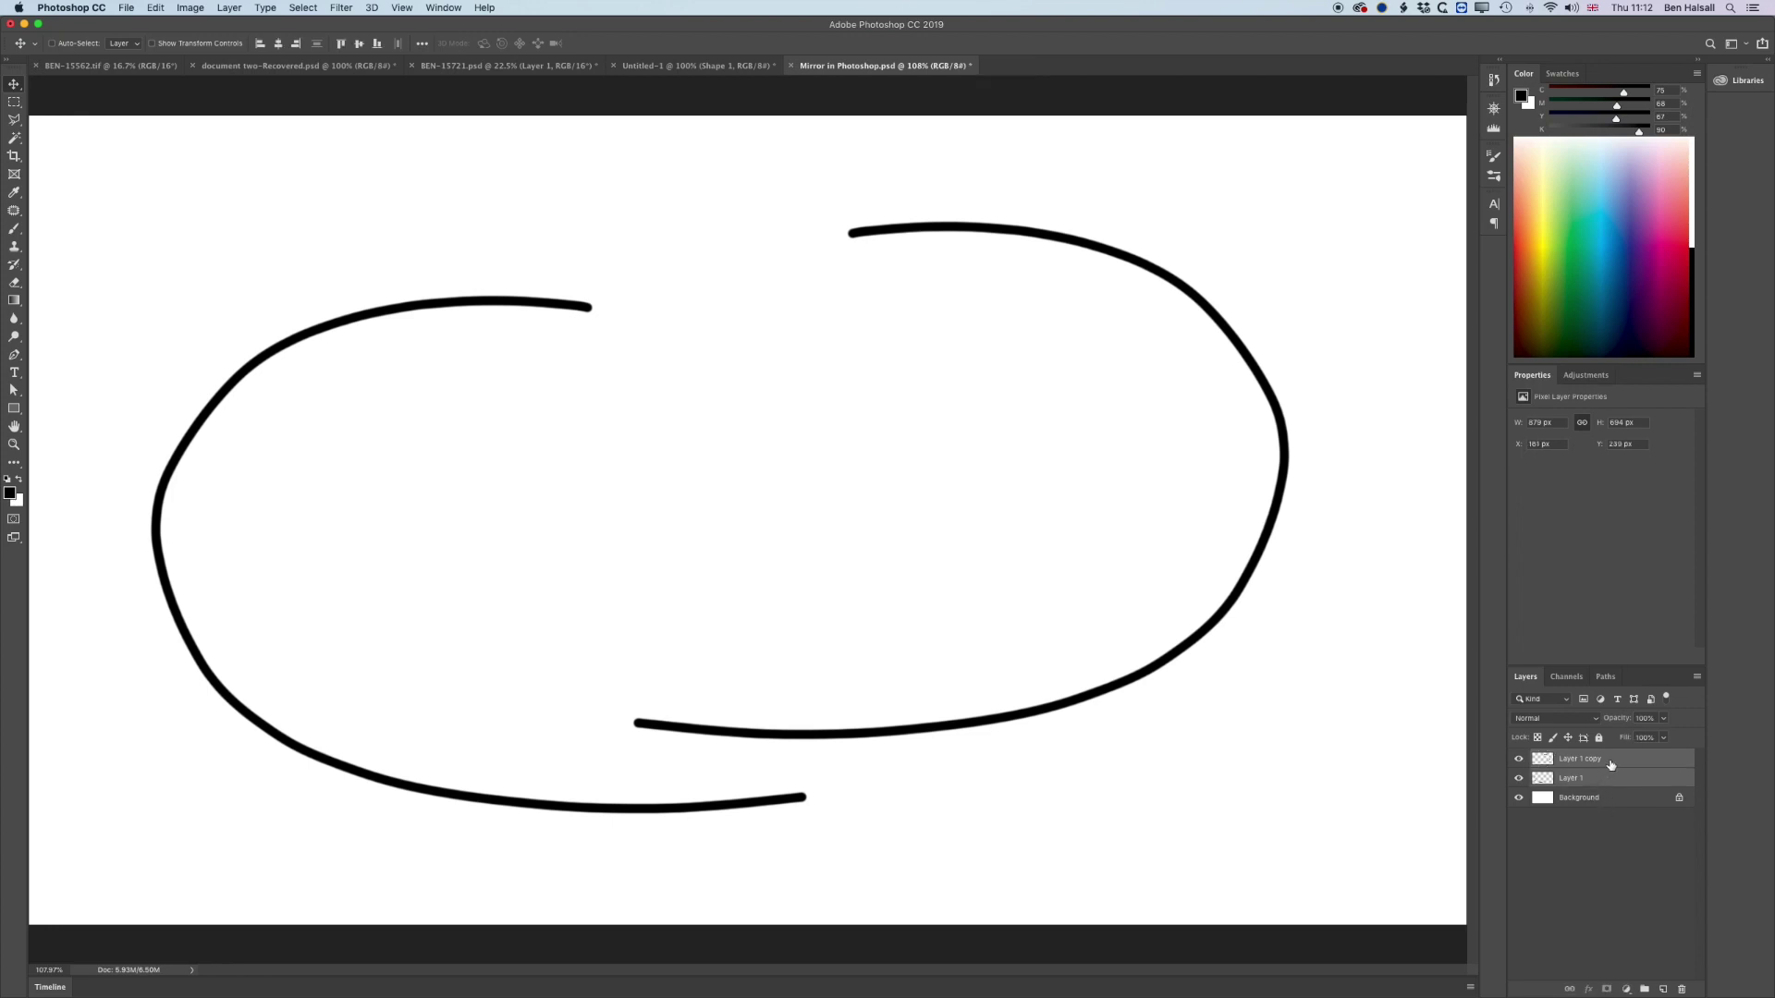
pyautogui.click(1680, 988)
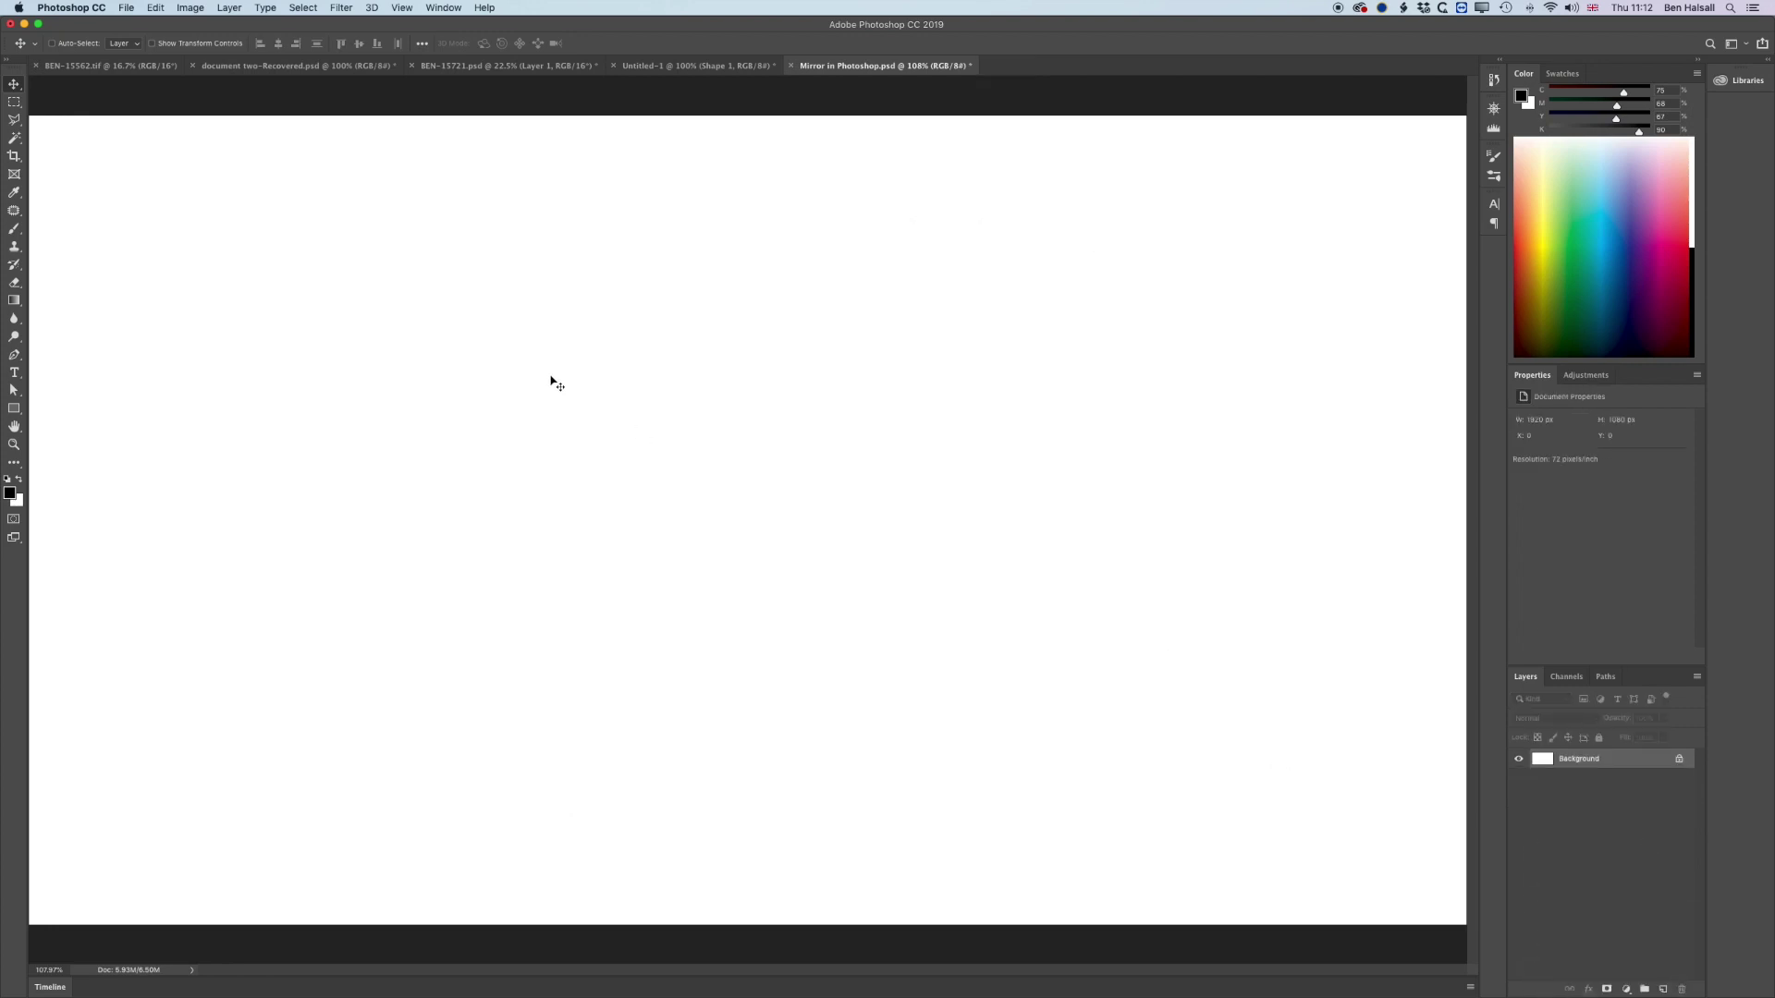
pyautogui.click(14, 228)
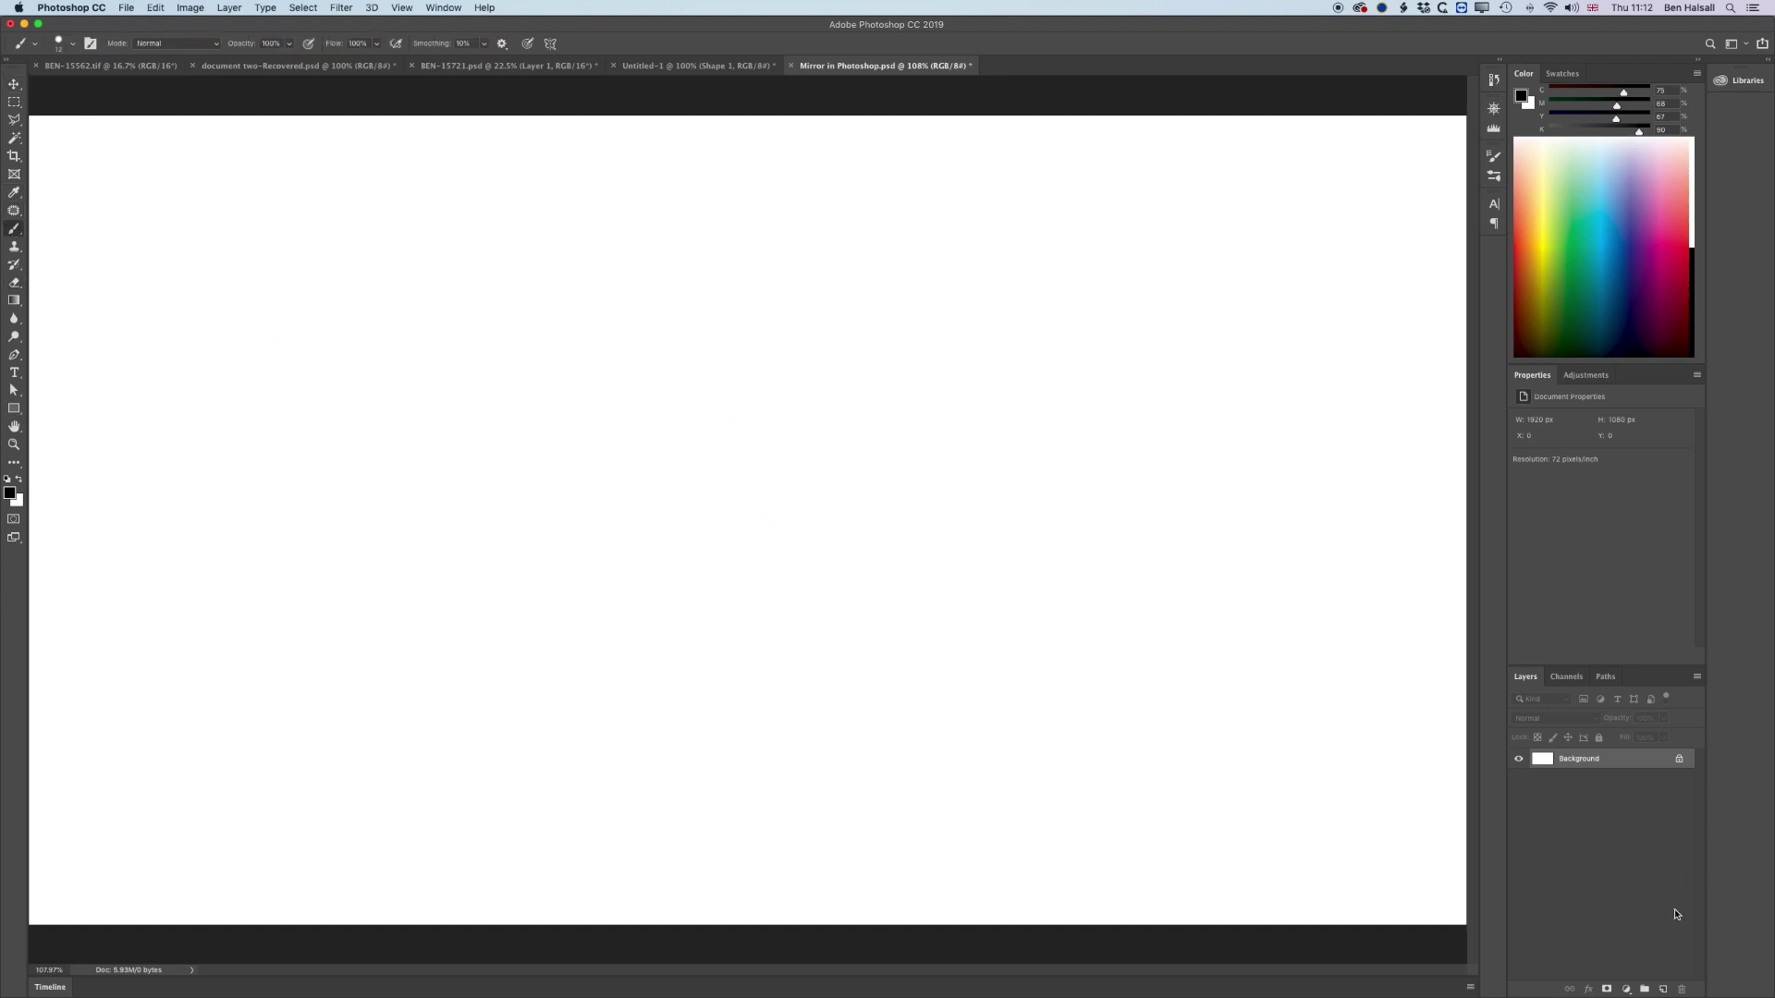
pyautogui.click(1663, 988)
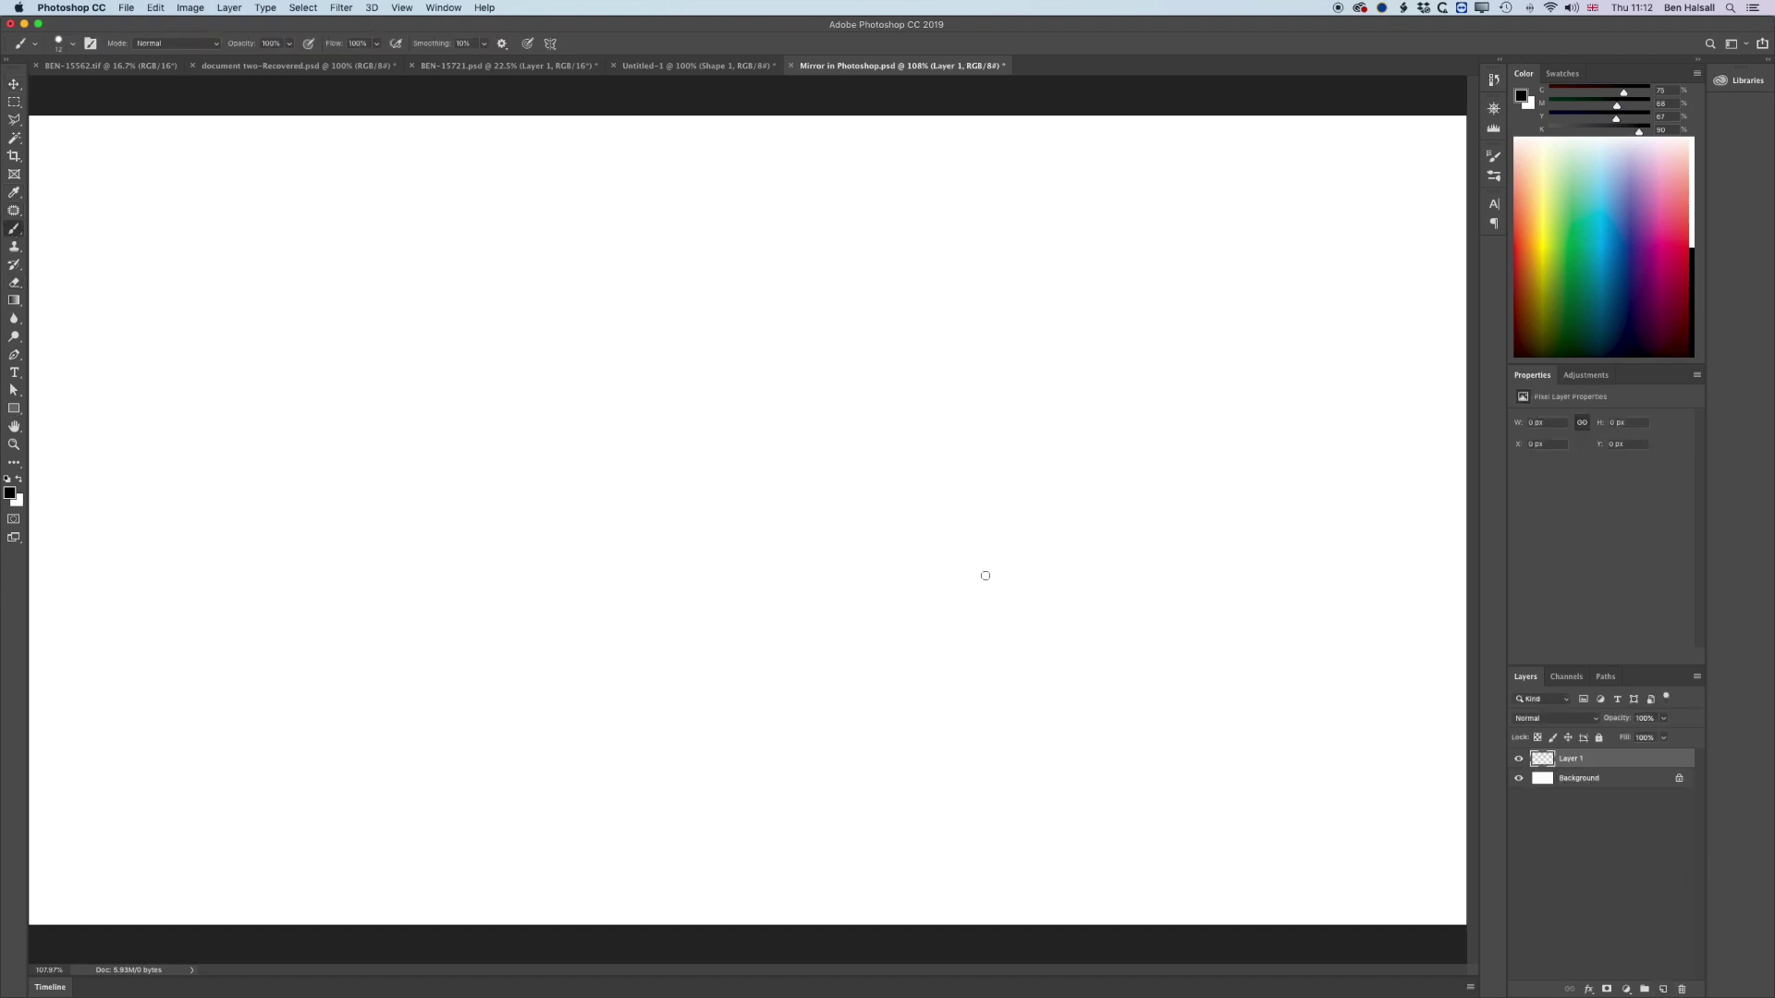
# Step: Paint the left half of a smiley face with the Brush: a half-circle outline, half a smile and one eye
pyautogui.moveTo(663, 326)
pyautogui.mouseDown()
pyautogui.moveTo(499, 583)
pyautogui.moveTo(719, 689)
pyautogui.mouseUp()
pyautogui.moveTo(595, 546); pyautogui.dragTo(712, 600)
pyautogui.moveTo(625, 460); pyautogui.dragTo(632, 459)
pyautogui.moveTo(680, 326)
pyautogui.mouseDown()
pyautogui.moveTo(697, 324)
pyautogui.moveTo(650, 329)
pyautogui.mouseUp()
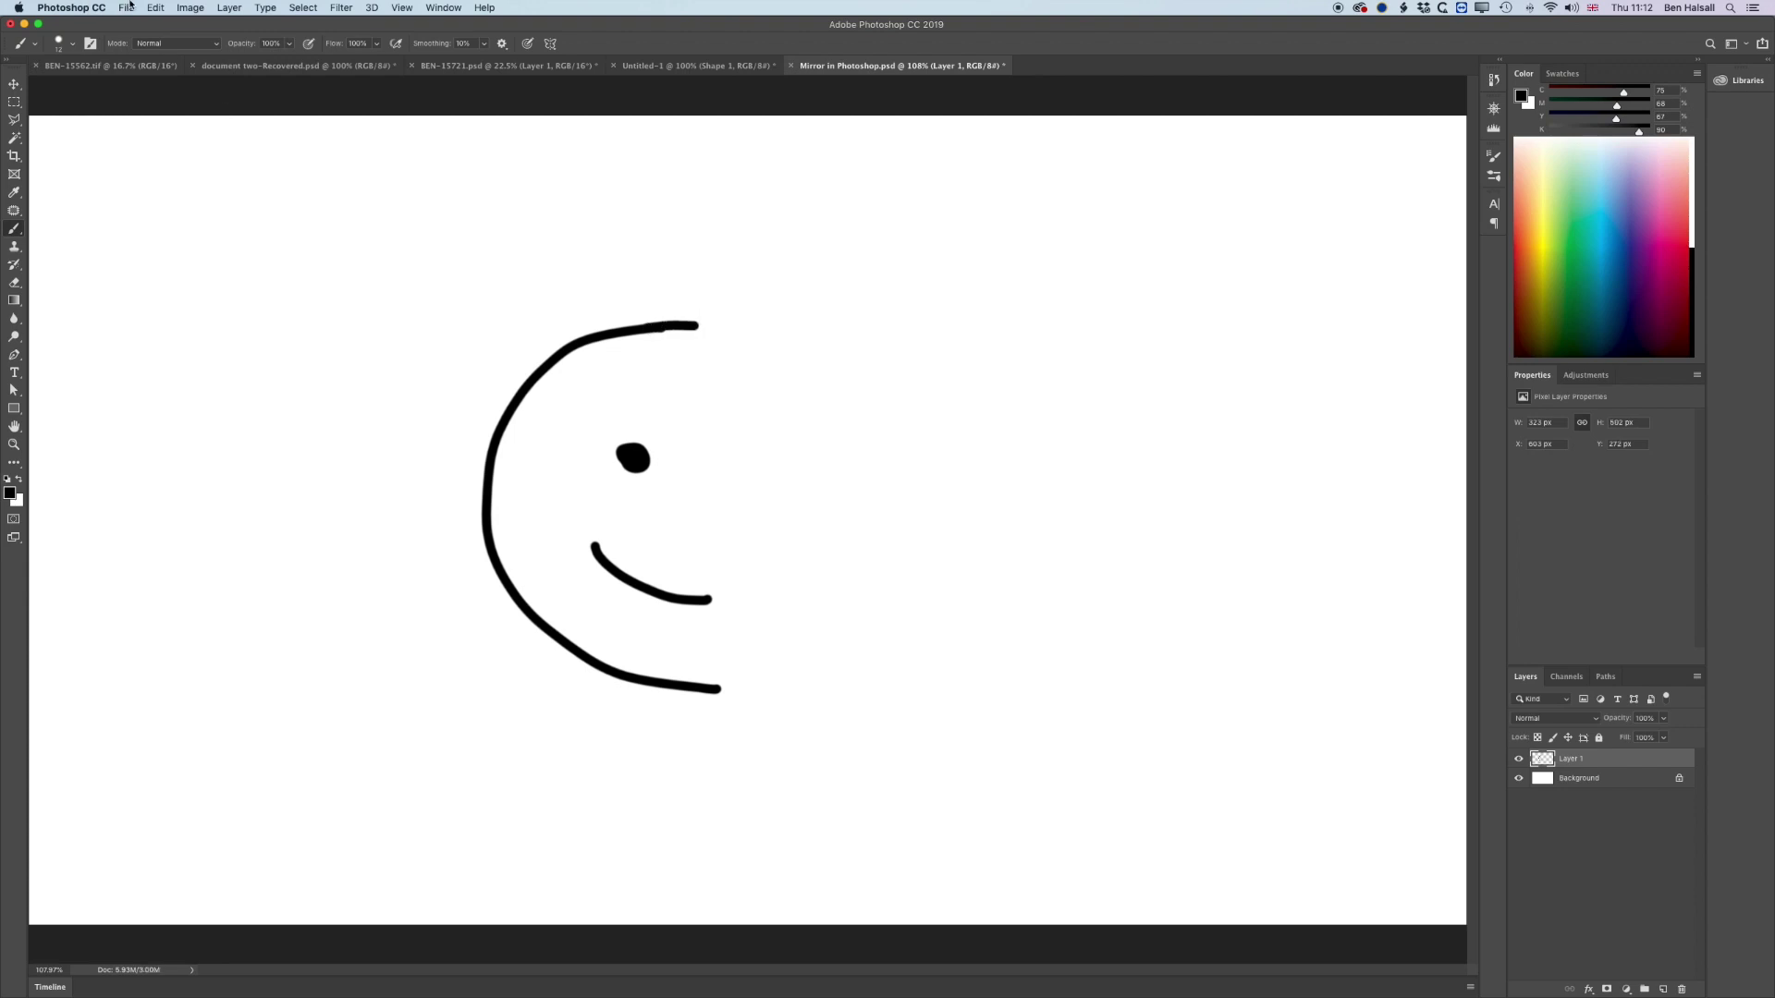
# Step: Duplicate the half-face layer, keeping the default name Layer 1 copy
pyautogui.rightClick(1608, 763)
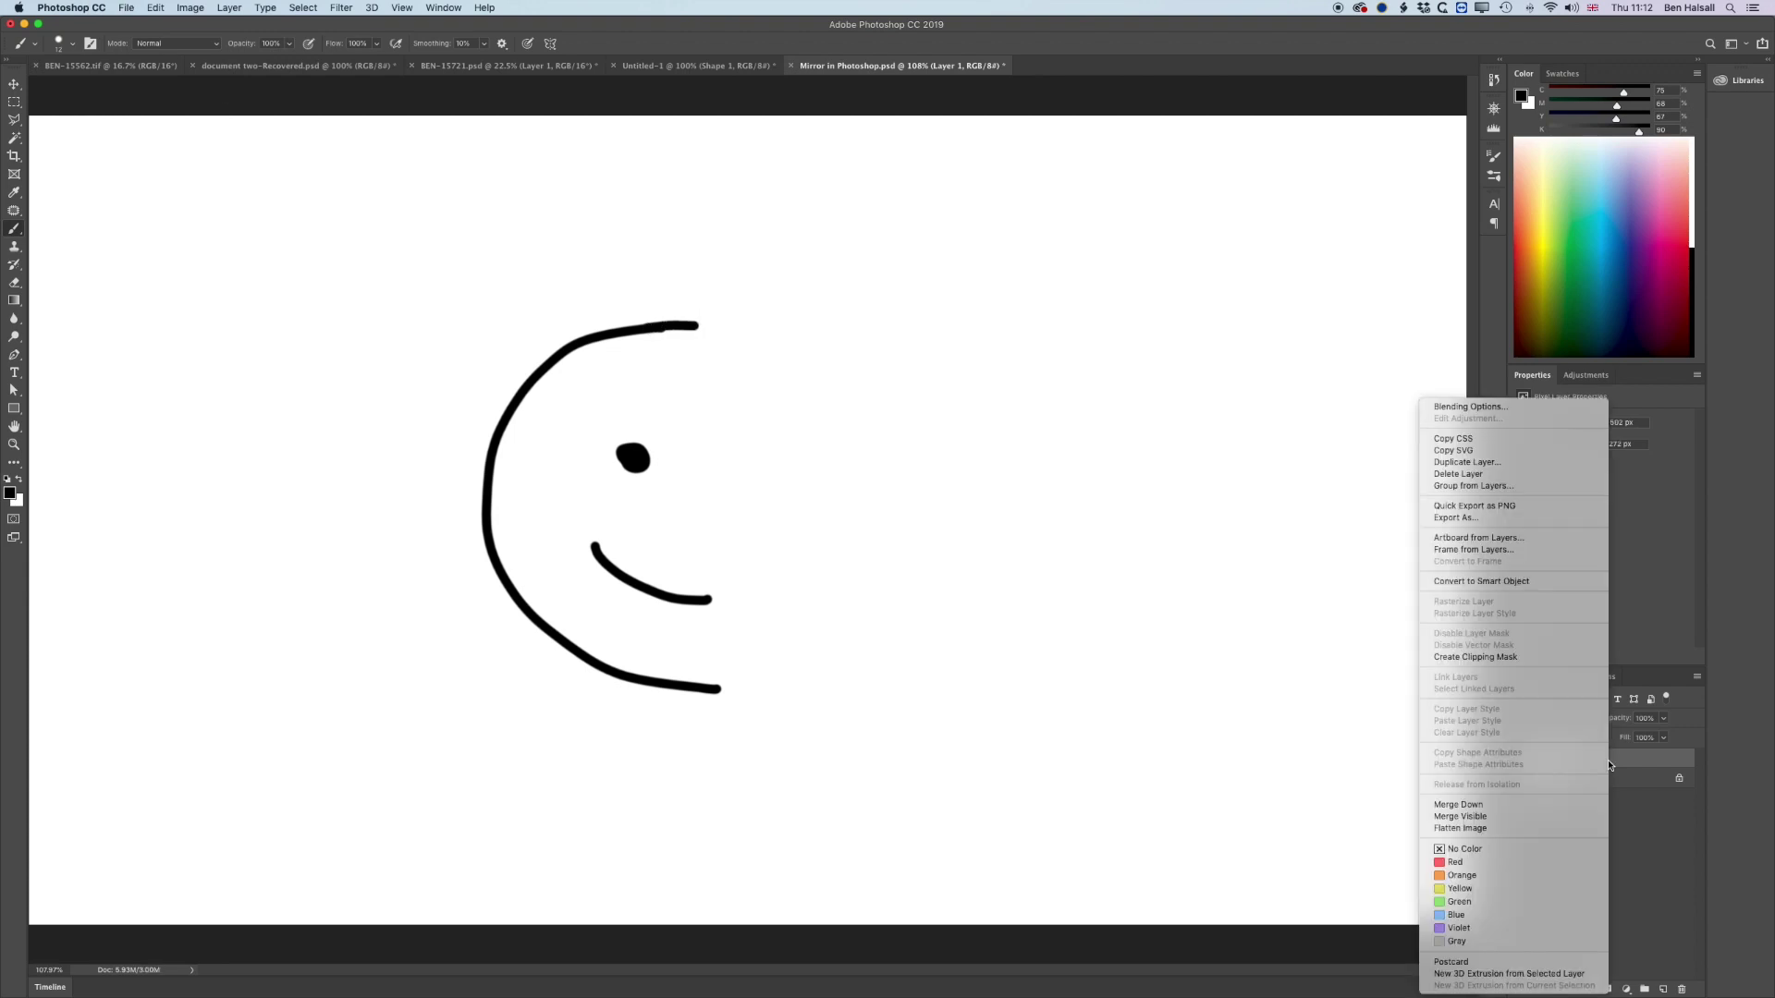
pyautogui.click(1479, 462)
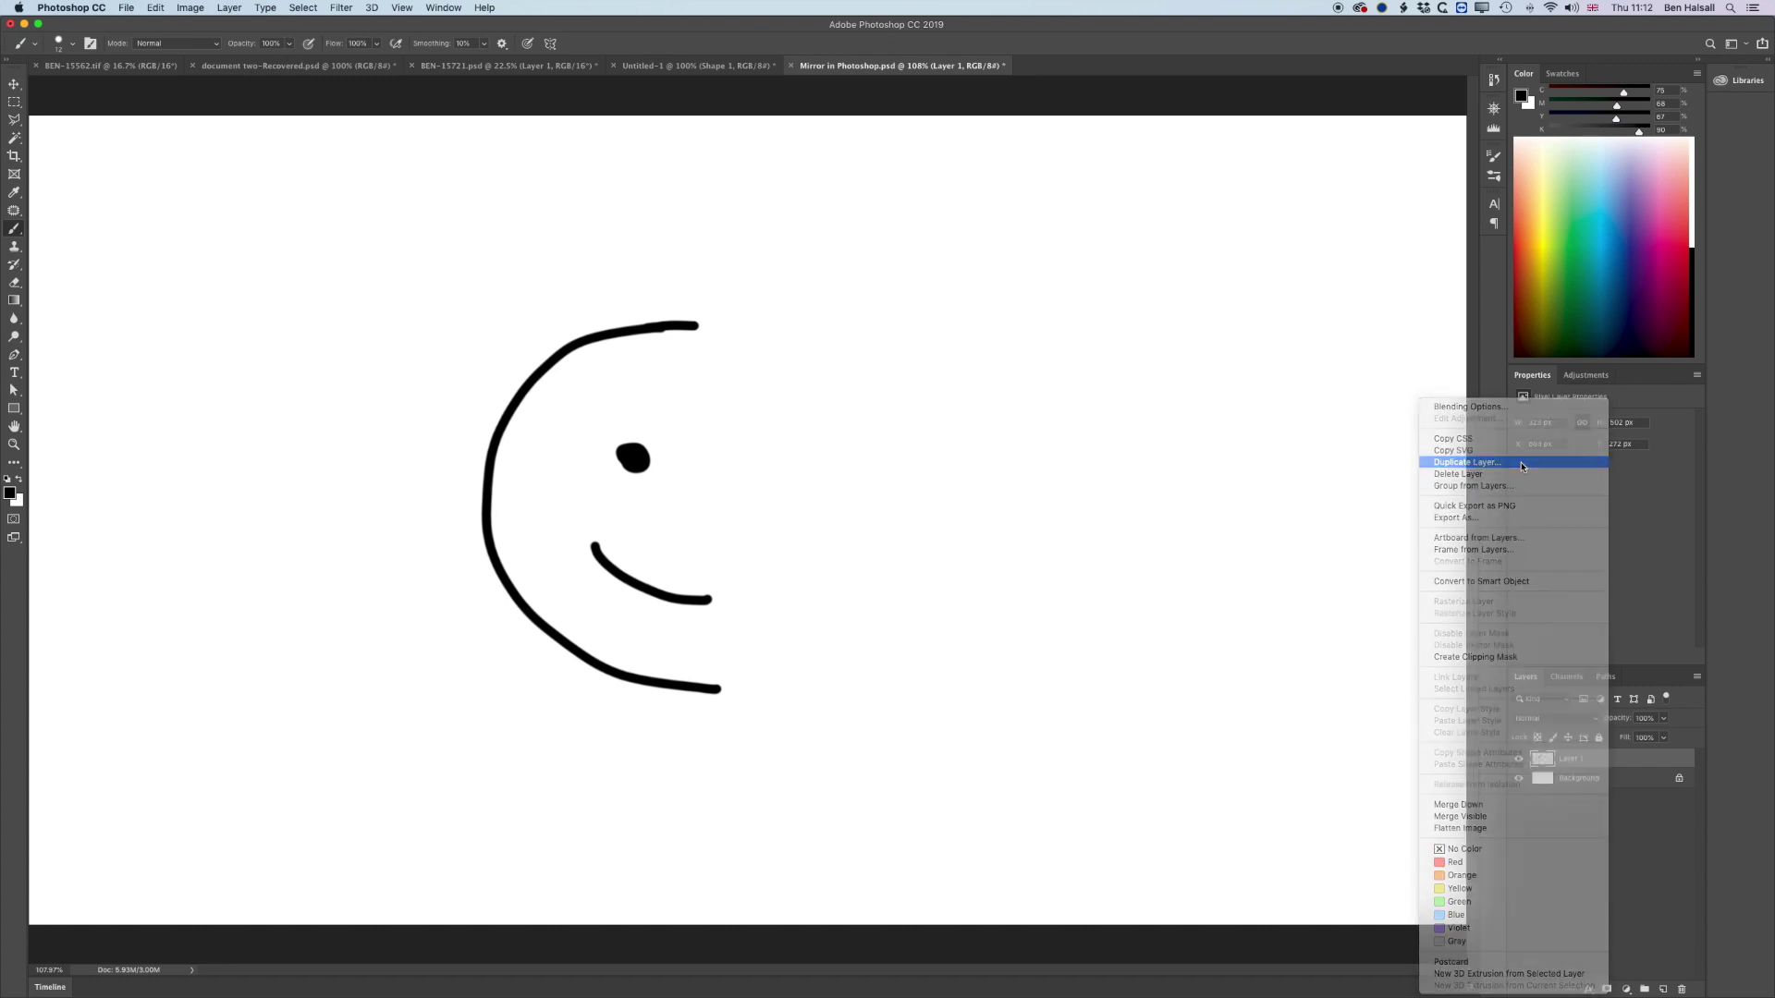
pyautogui.click(790, 325)
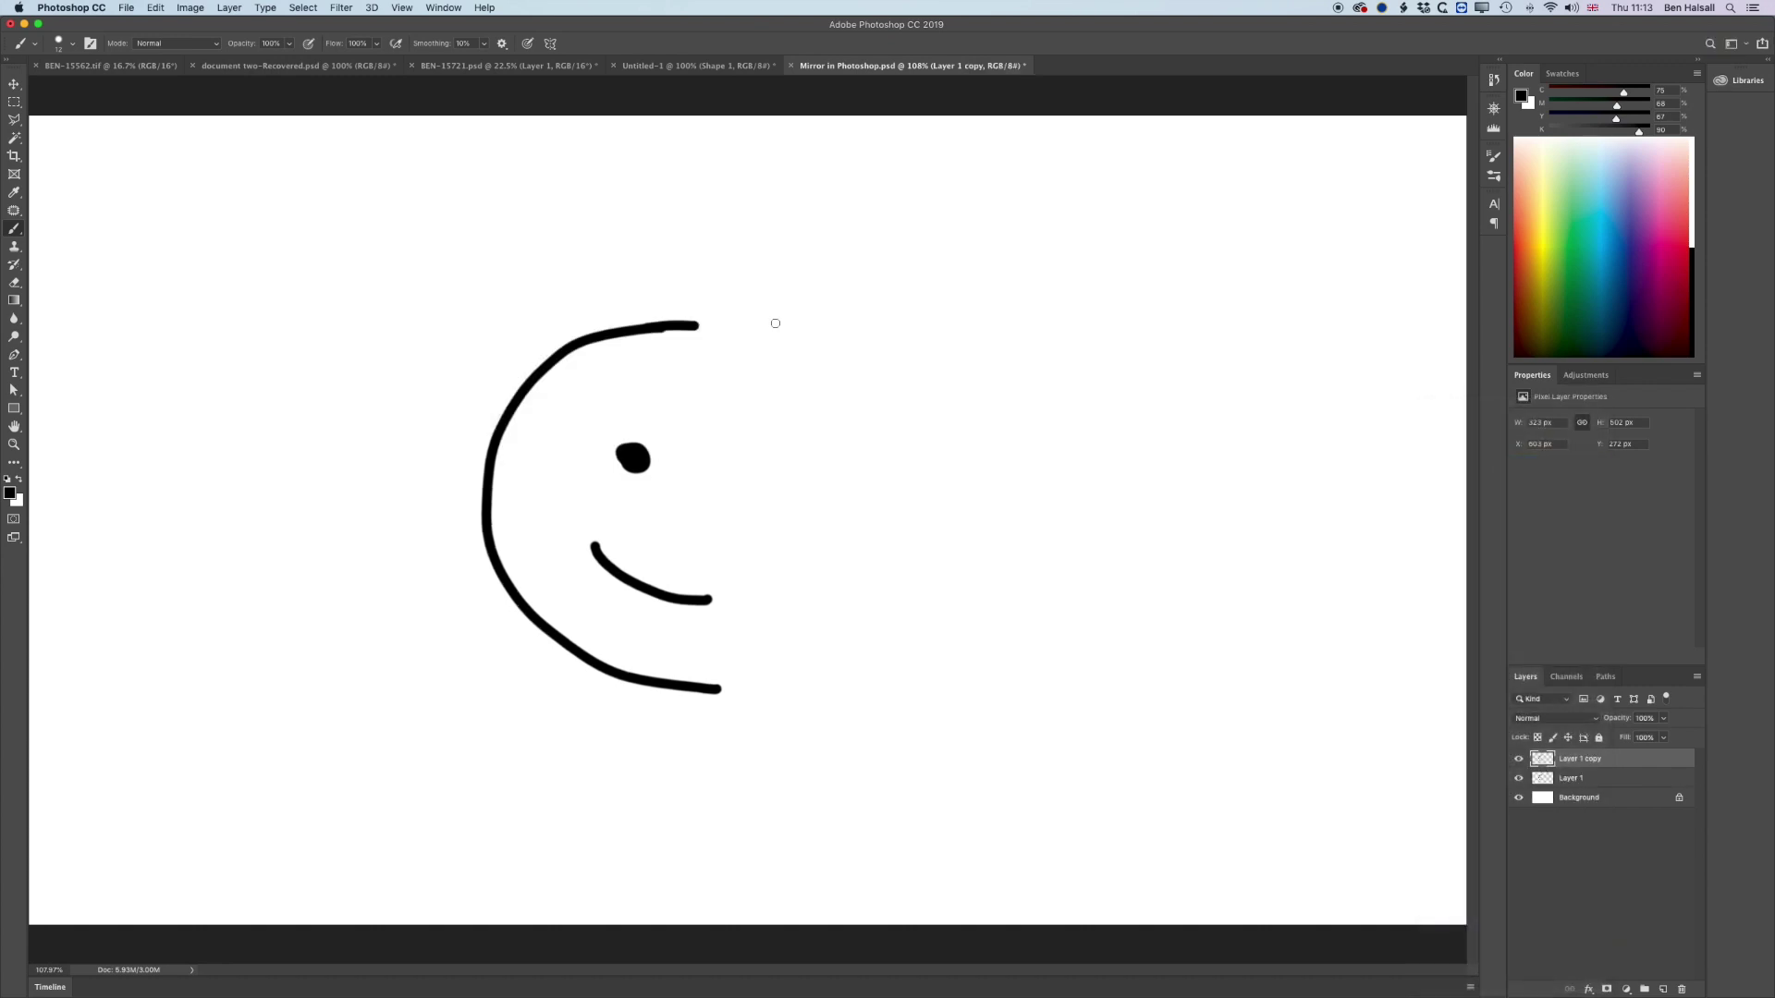
# Step: Flip the duplicated half face horizontally and move it right until it meets the original as a complete smiley
pyautogui.click(154, 7)
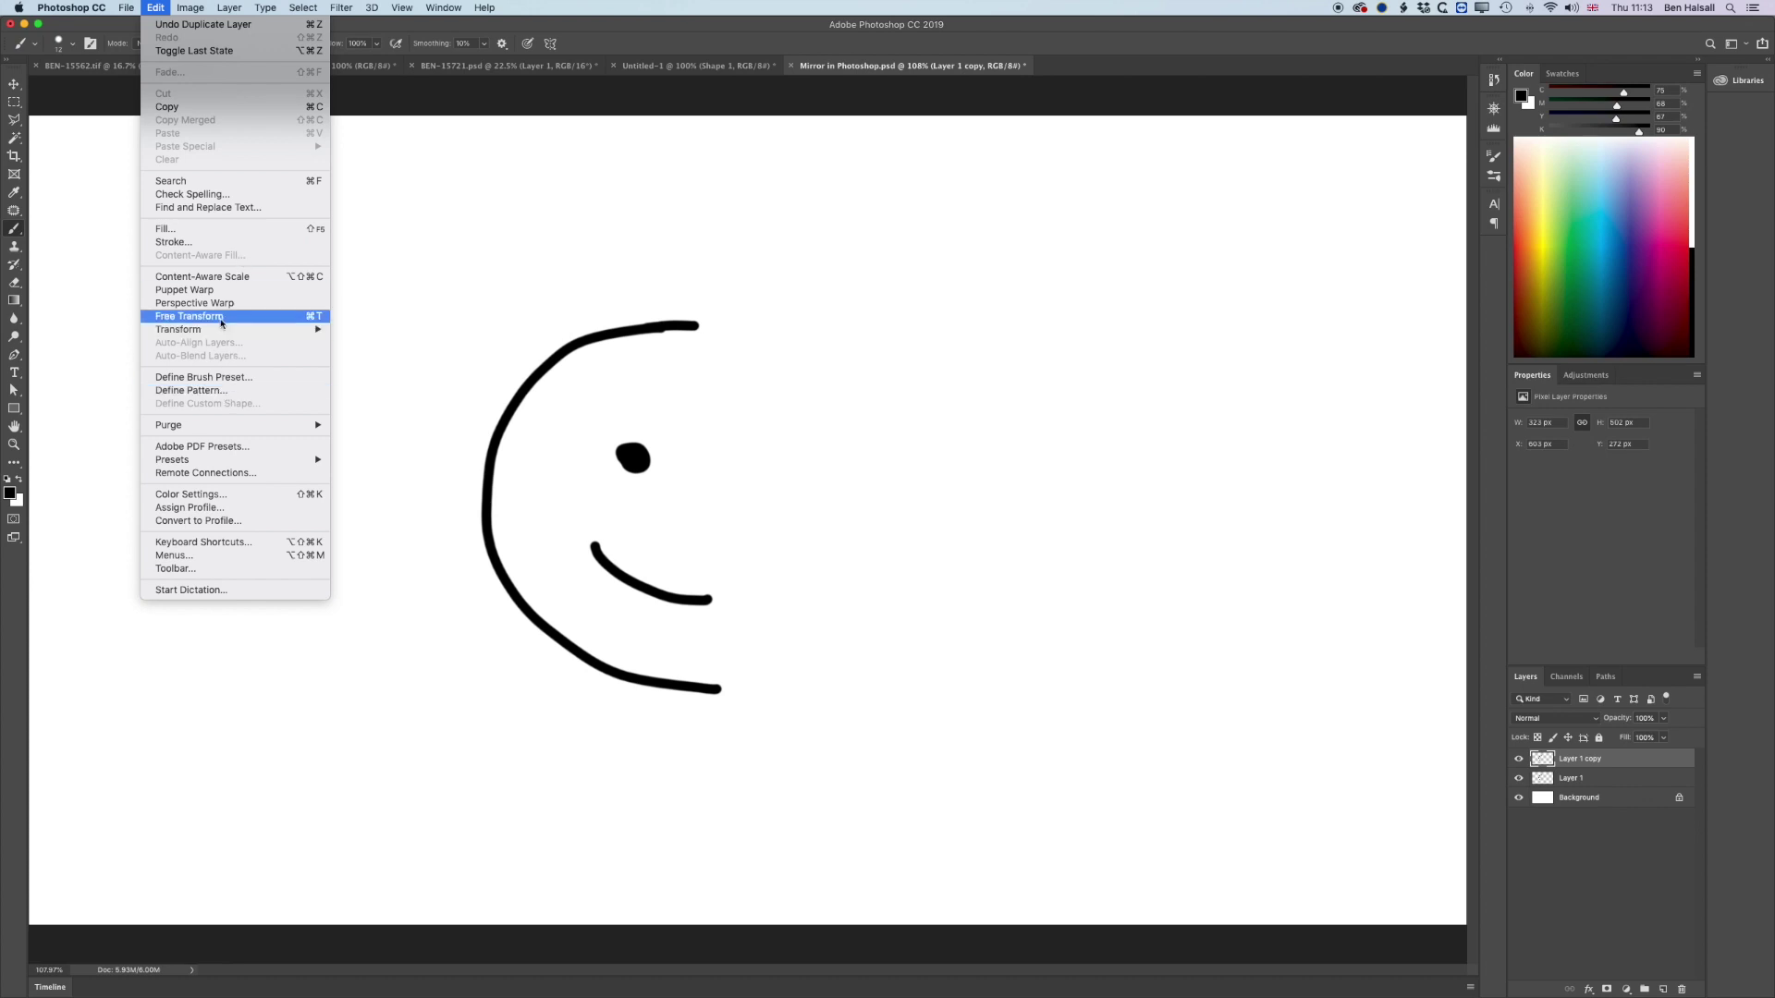
pyautogui.moveTo(220, 331)
pyautogui.click(421, 485)
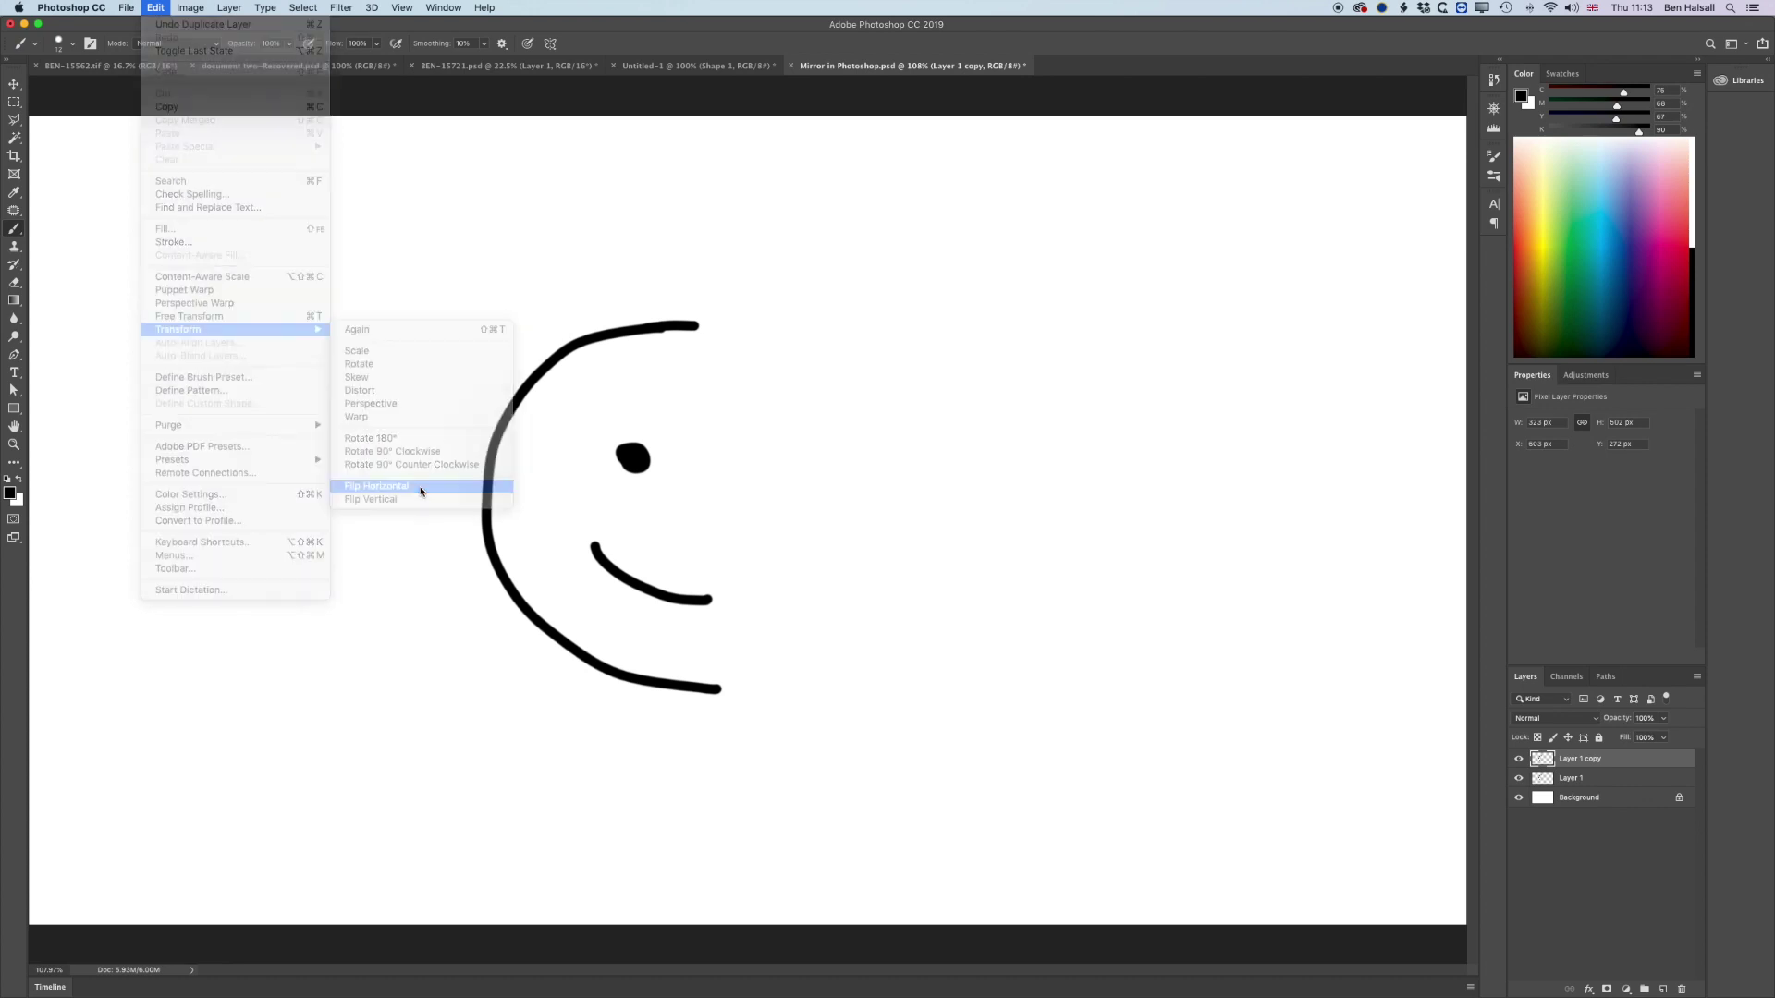
pyautogui.click(15, 85)
pyautogui.moveTo(704, 397); pyautogui.dragTo(871, 404)
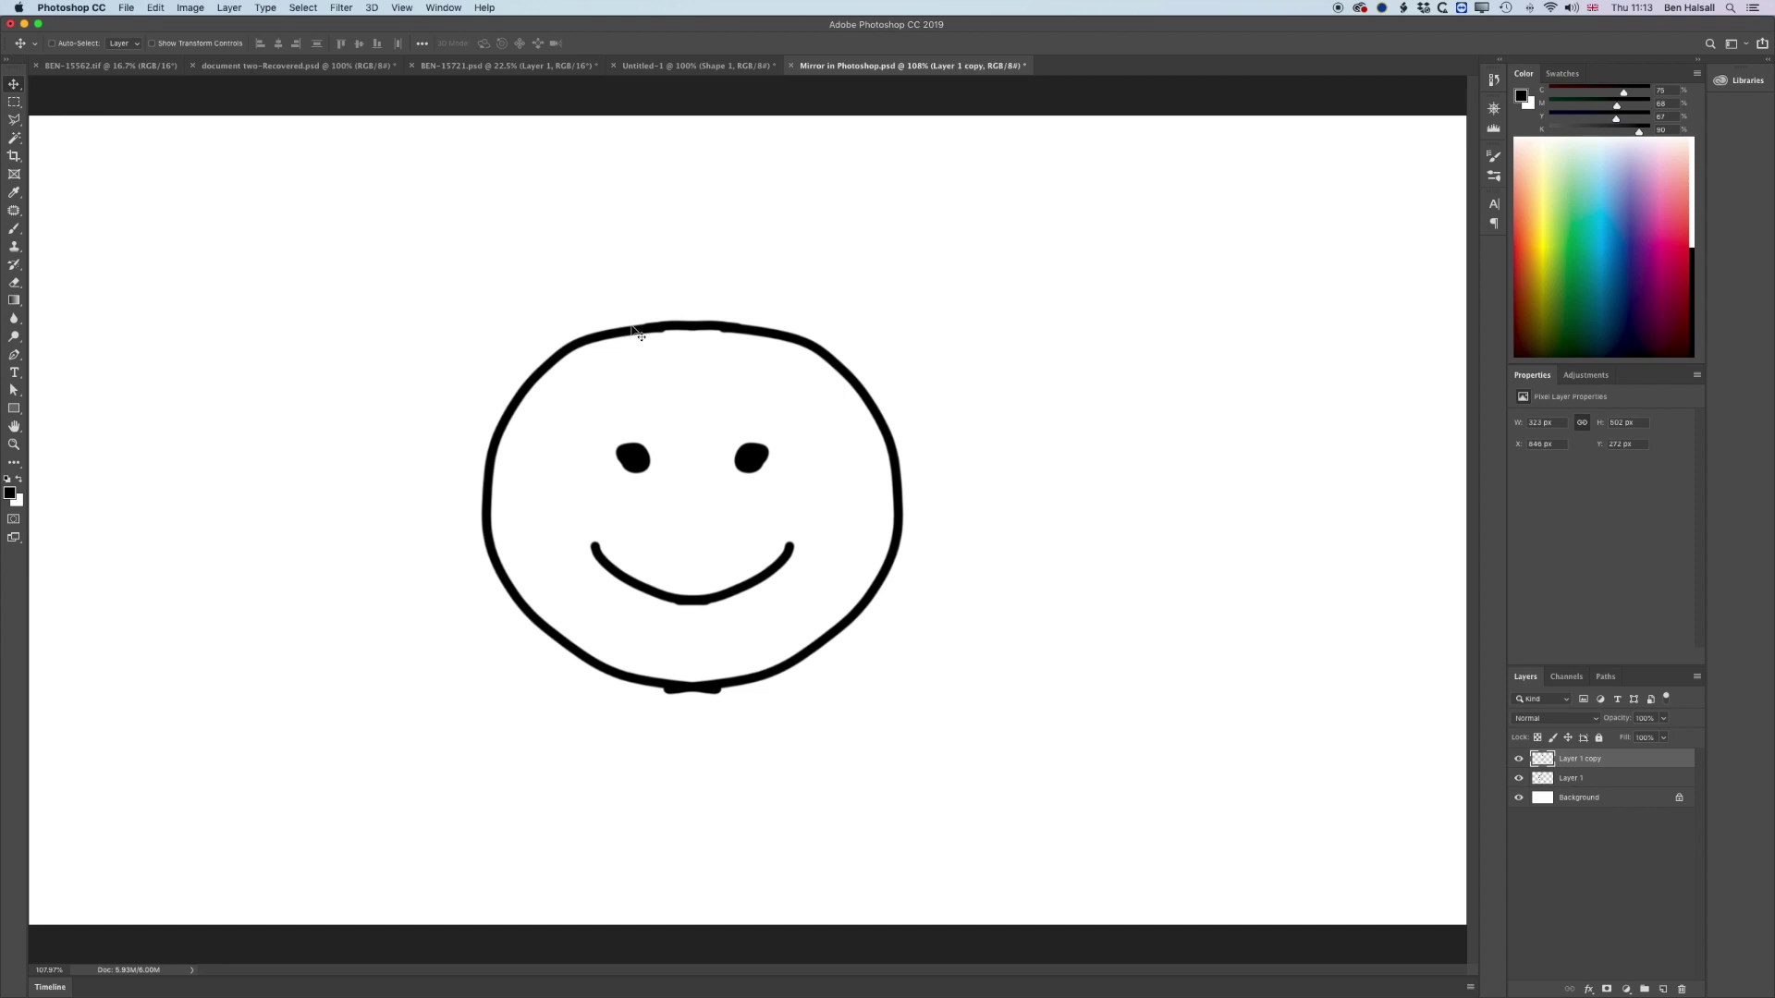
# Step: Set the Pen tool to Path mode
pyautogui.click(14, 356)
pyautogui.click(69, 44)
pyautogui.click(69, 52)
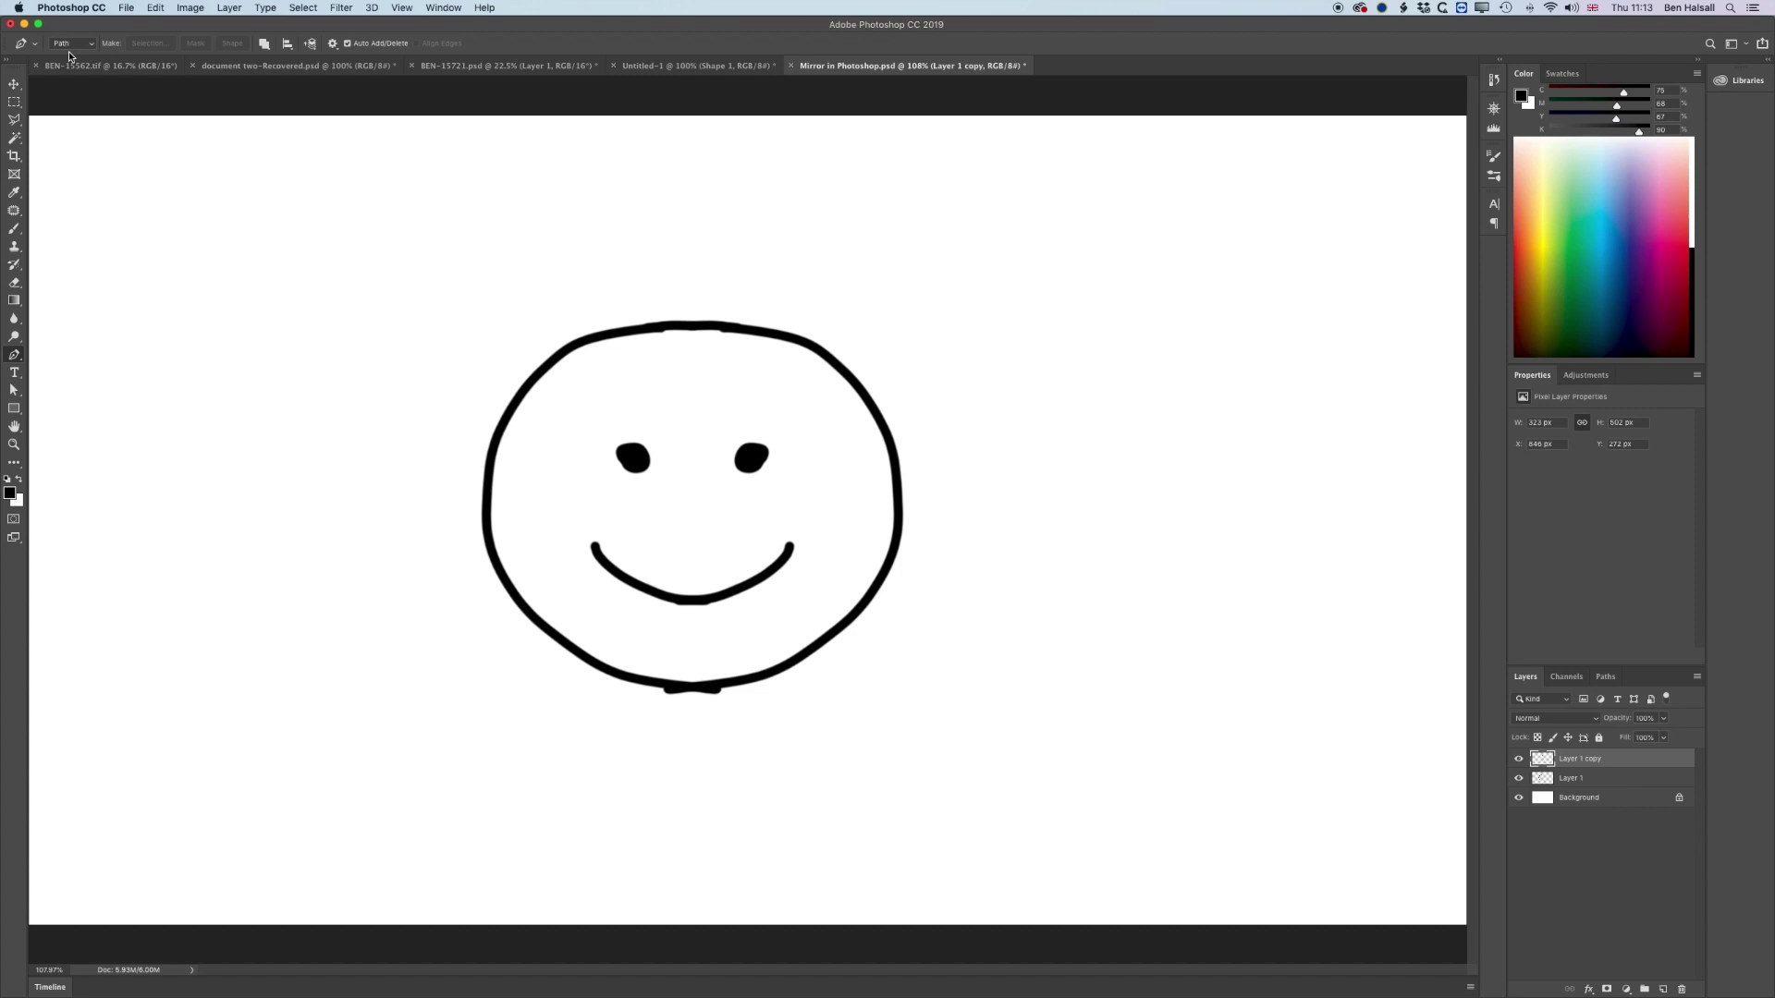
# Step: Draw an open three-point path to the right of the smiley, curving outward and ending below its starting point
pyautogui.click(1037, 268)
pyautogui.moveTo(1309, 498); pyautogui.dragTo(1276, 561)
pyautogui.moveTo(1098, 804); pyautogui.dragTo(963, 809)
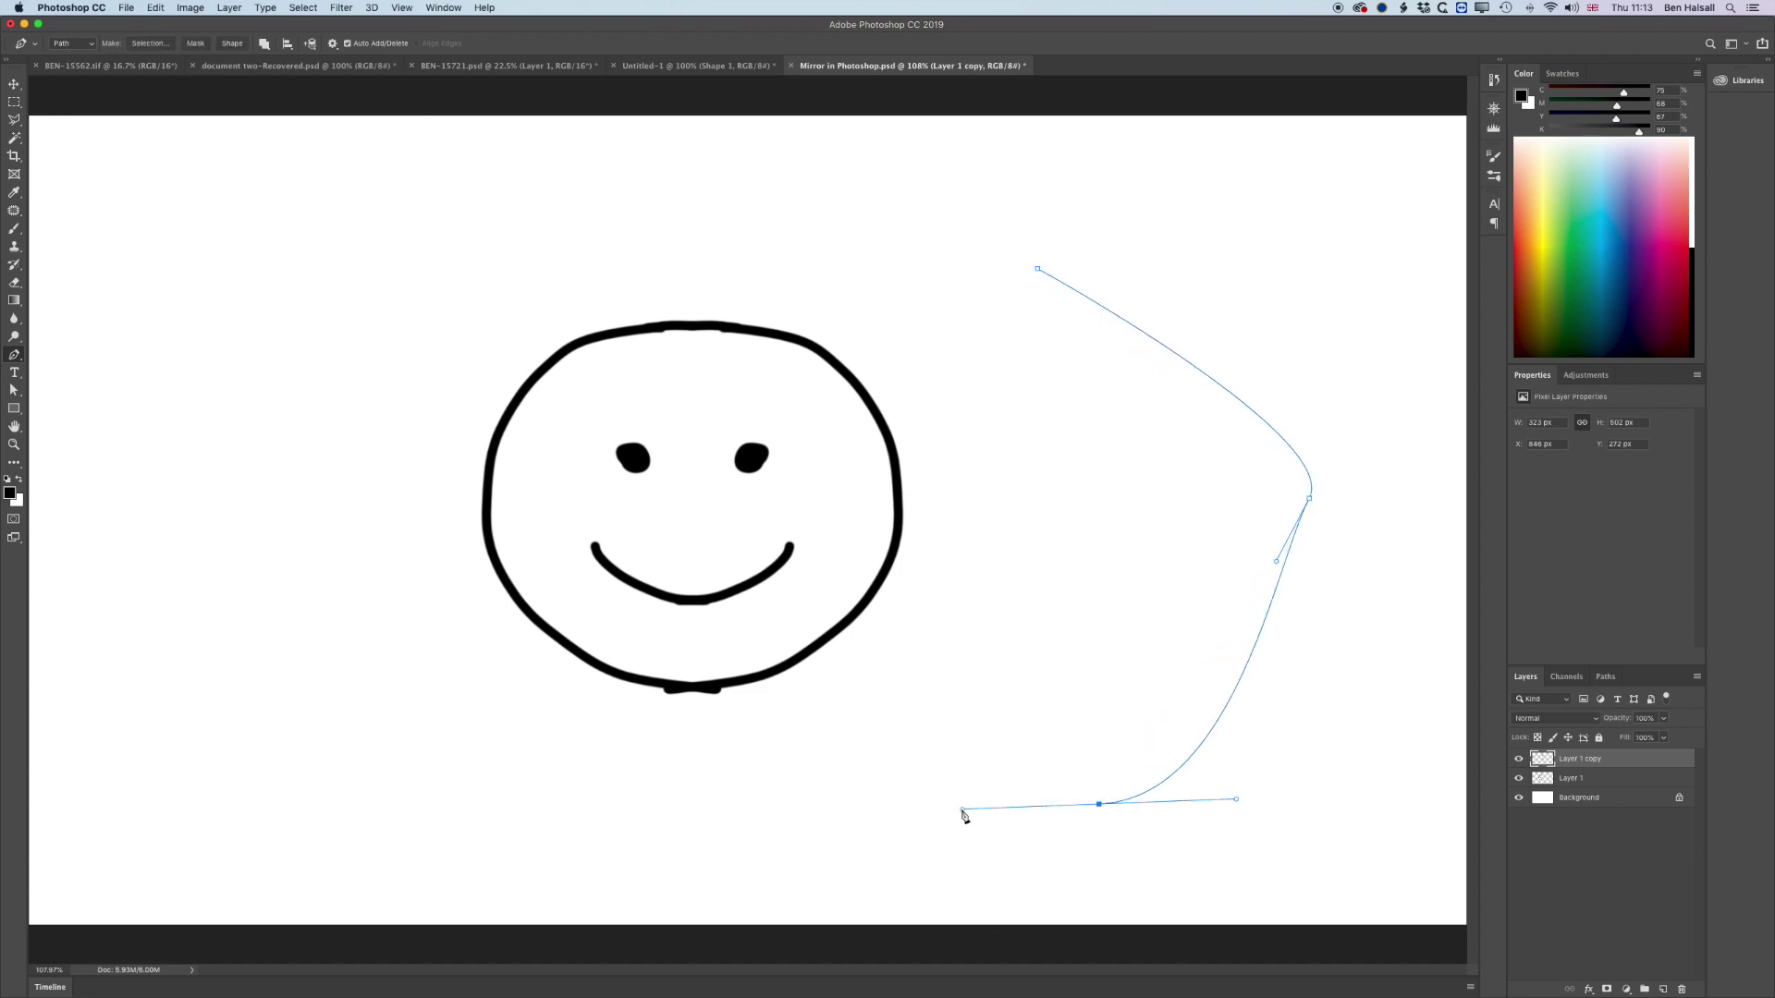
# Step: Stroke the Work Path in black with the Brush, using a brush size two increments larger
pyautogui.click(1610, 681)
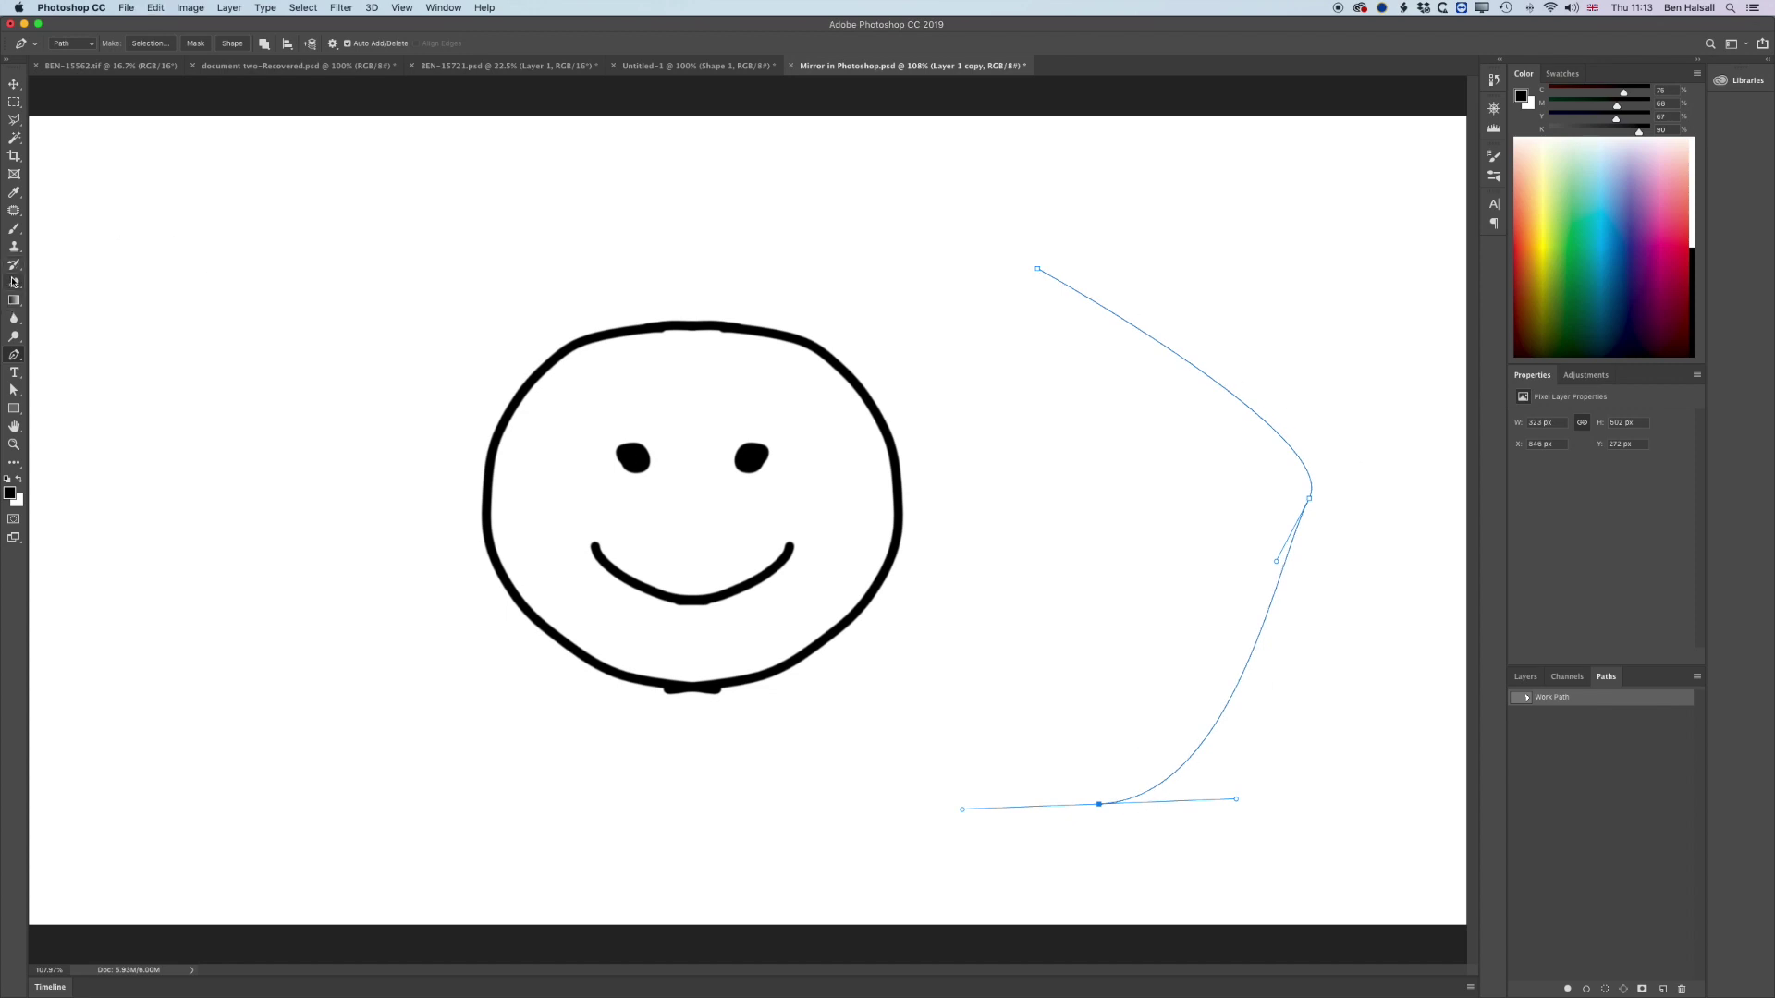
pyautogui.click(14, 233)
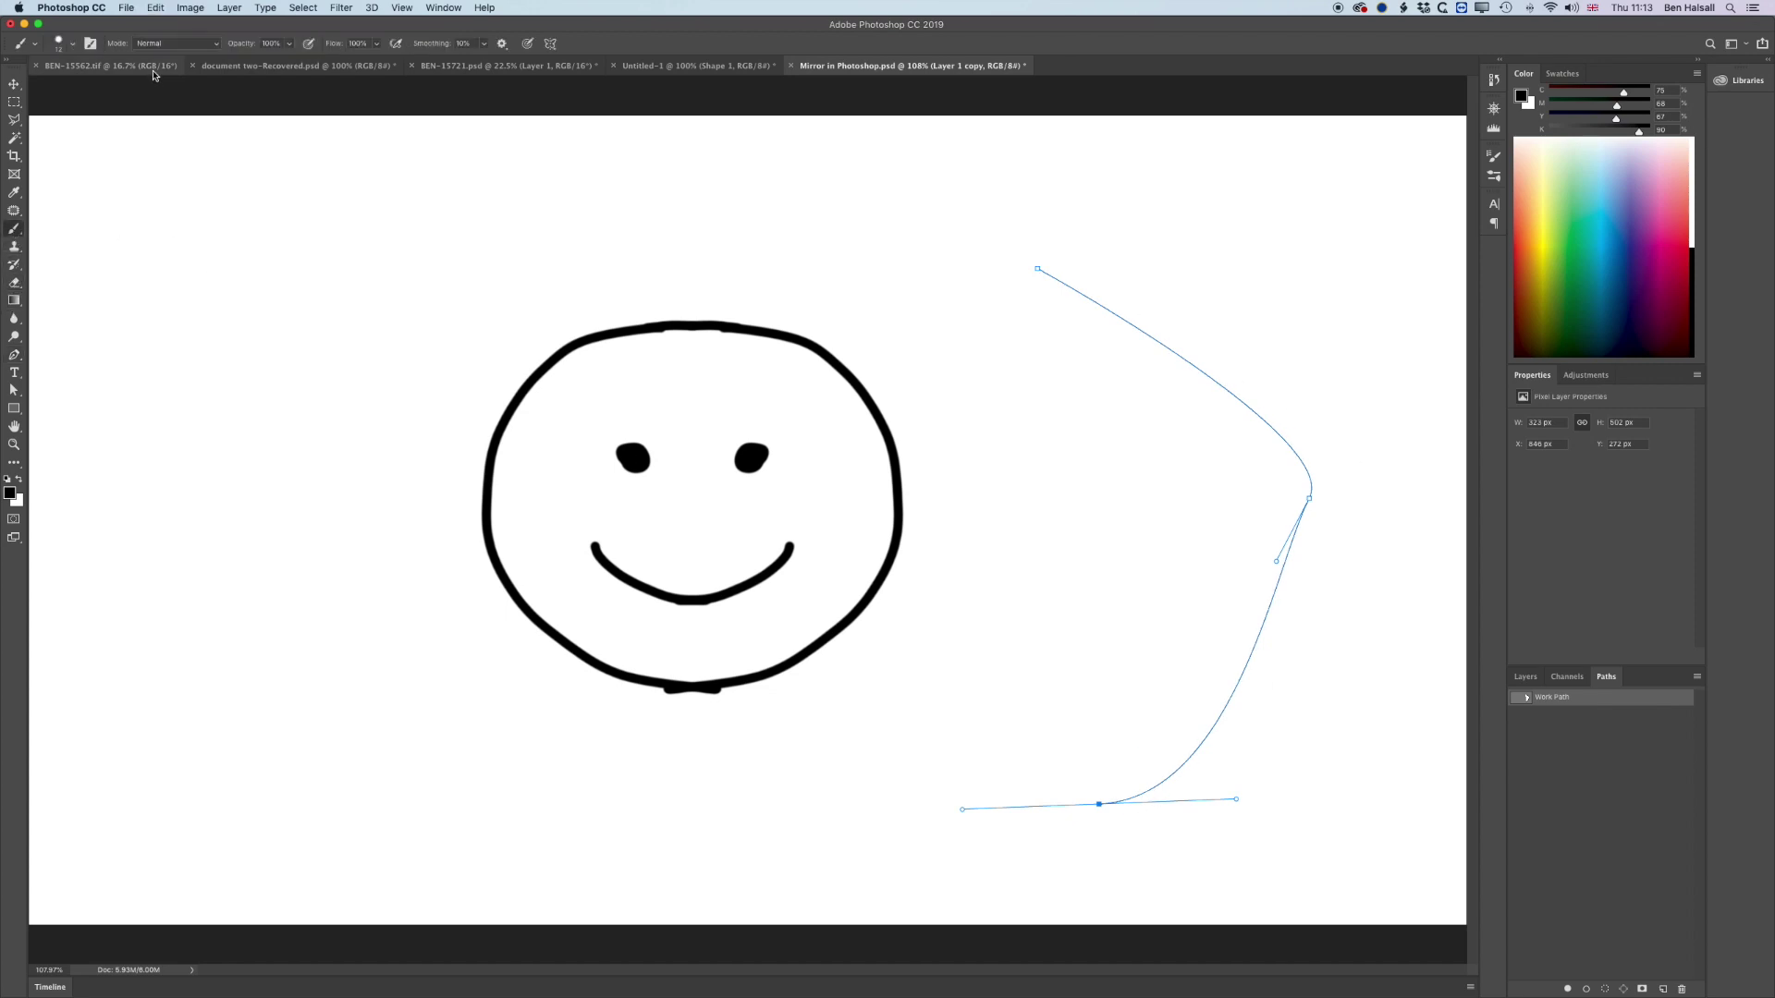
pyautogui.press(']')
pyautogui.press(']')
pyautogui.click(1587, 989)
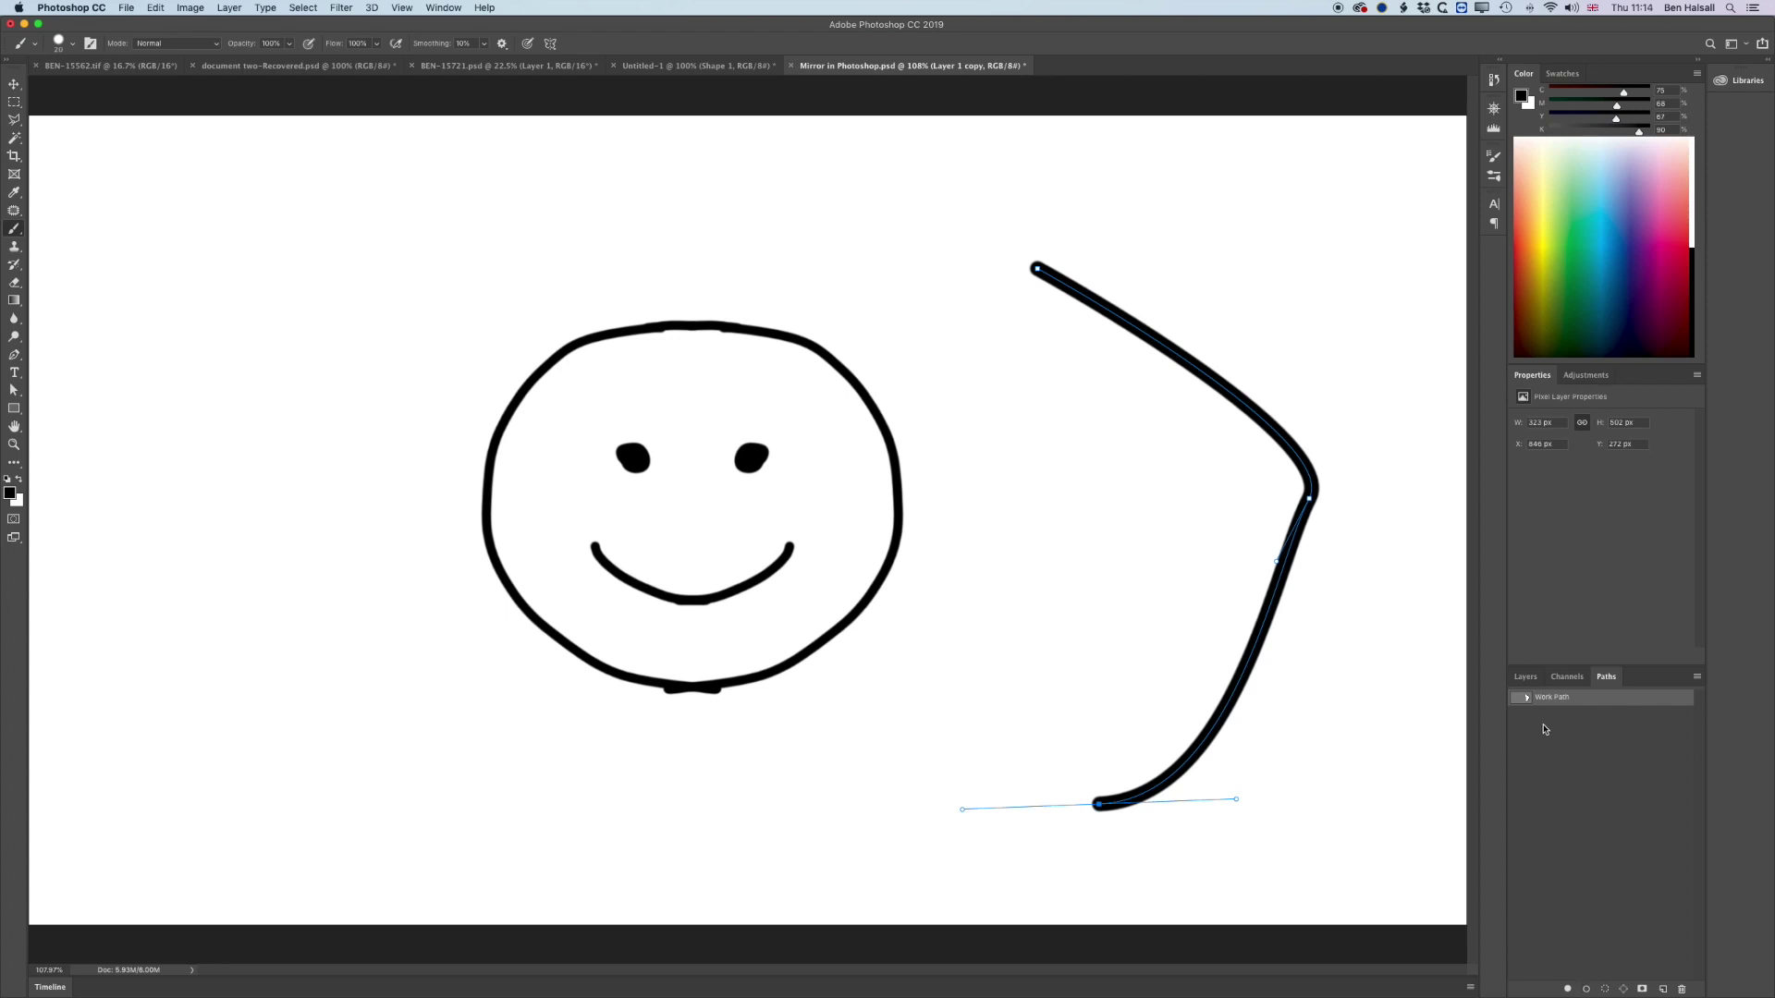
# Step: Undo the brush stroke along the path and delete the Work Path
pyautogui.click(1529, 681)
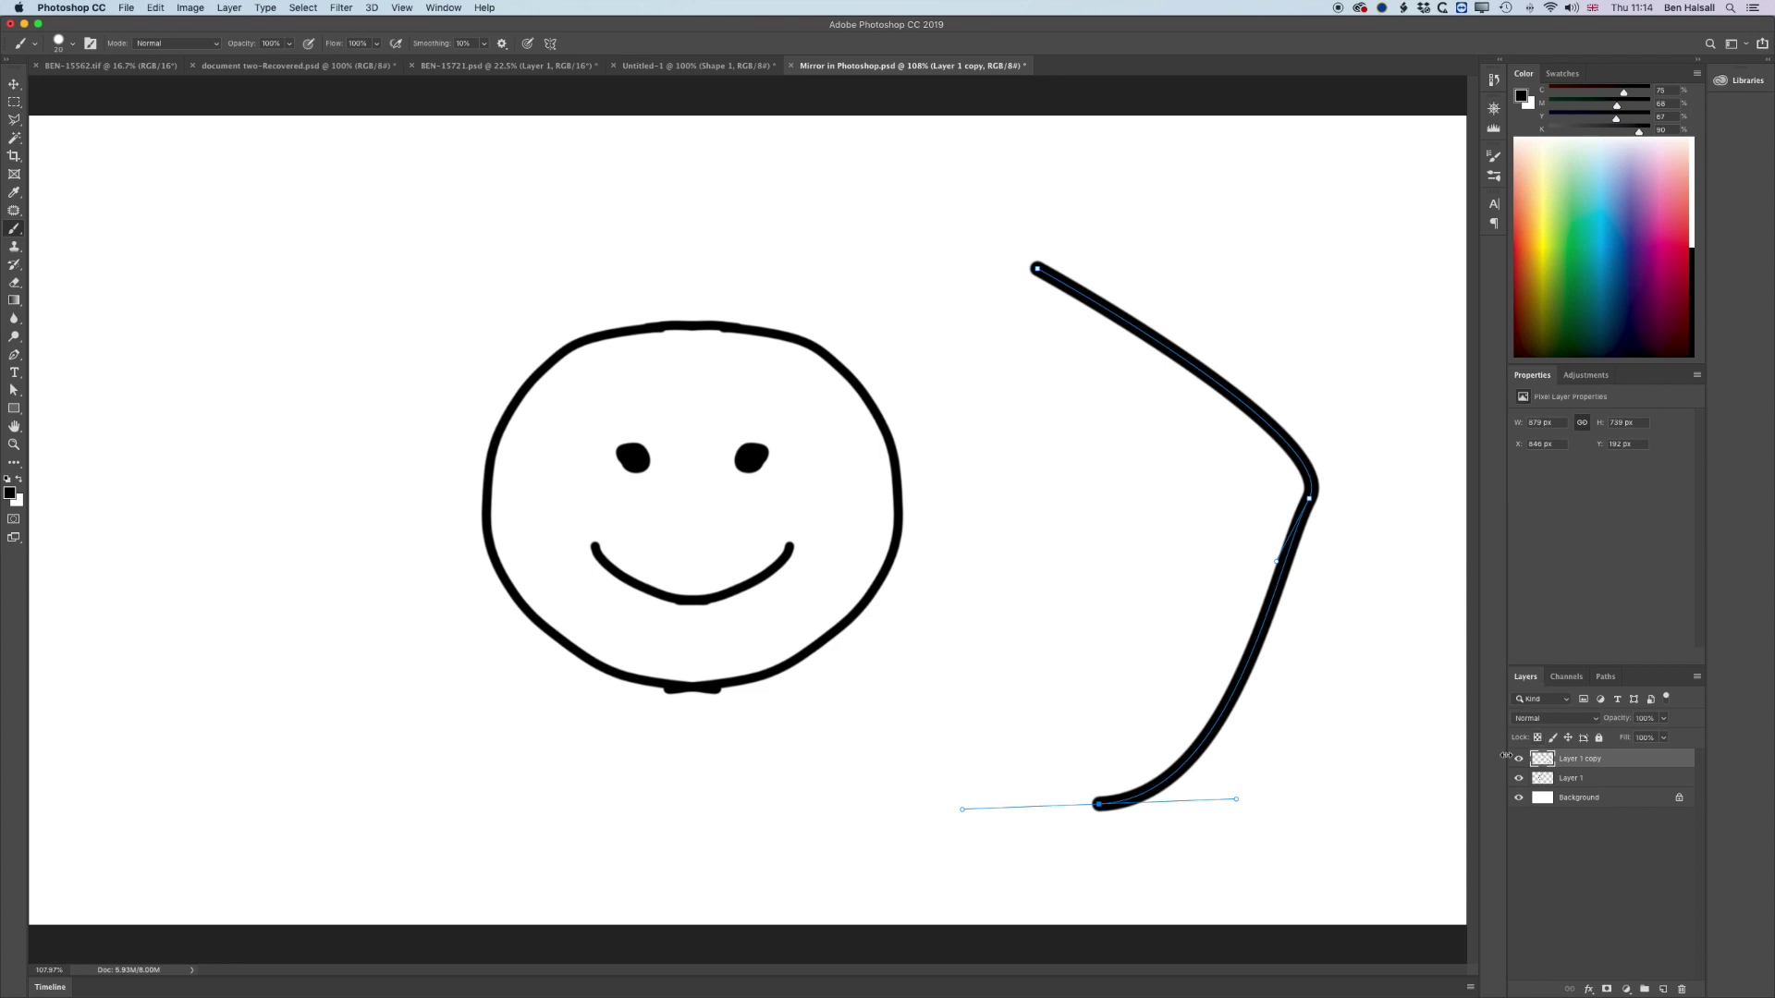
pyautogui.hotkey('ctrl', 'z')
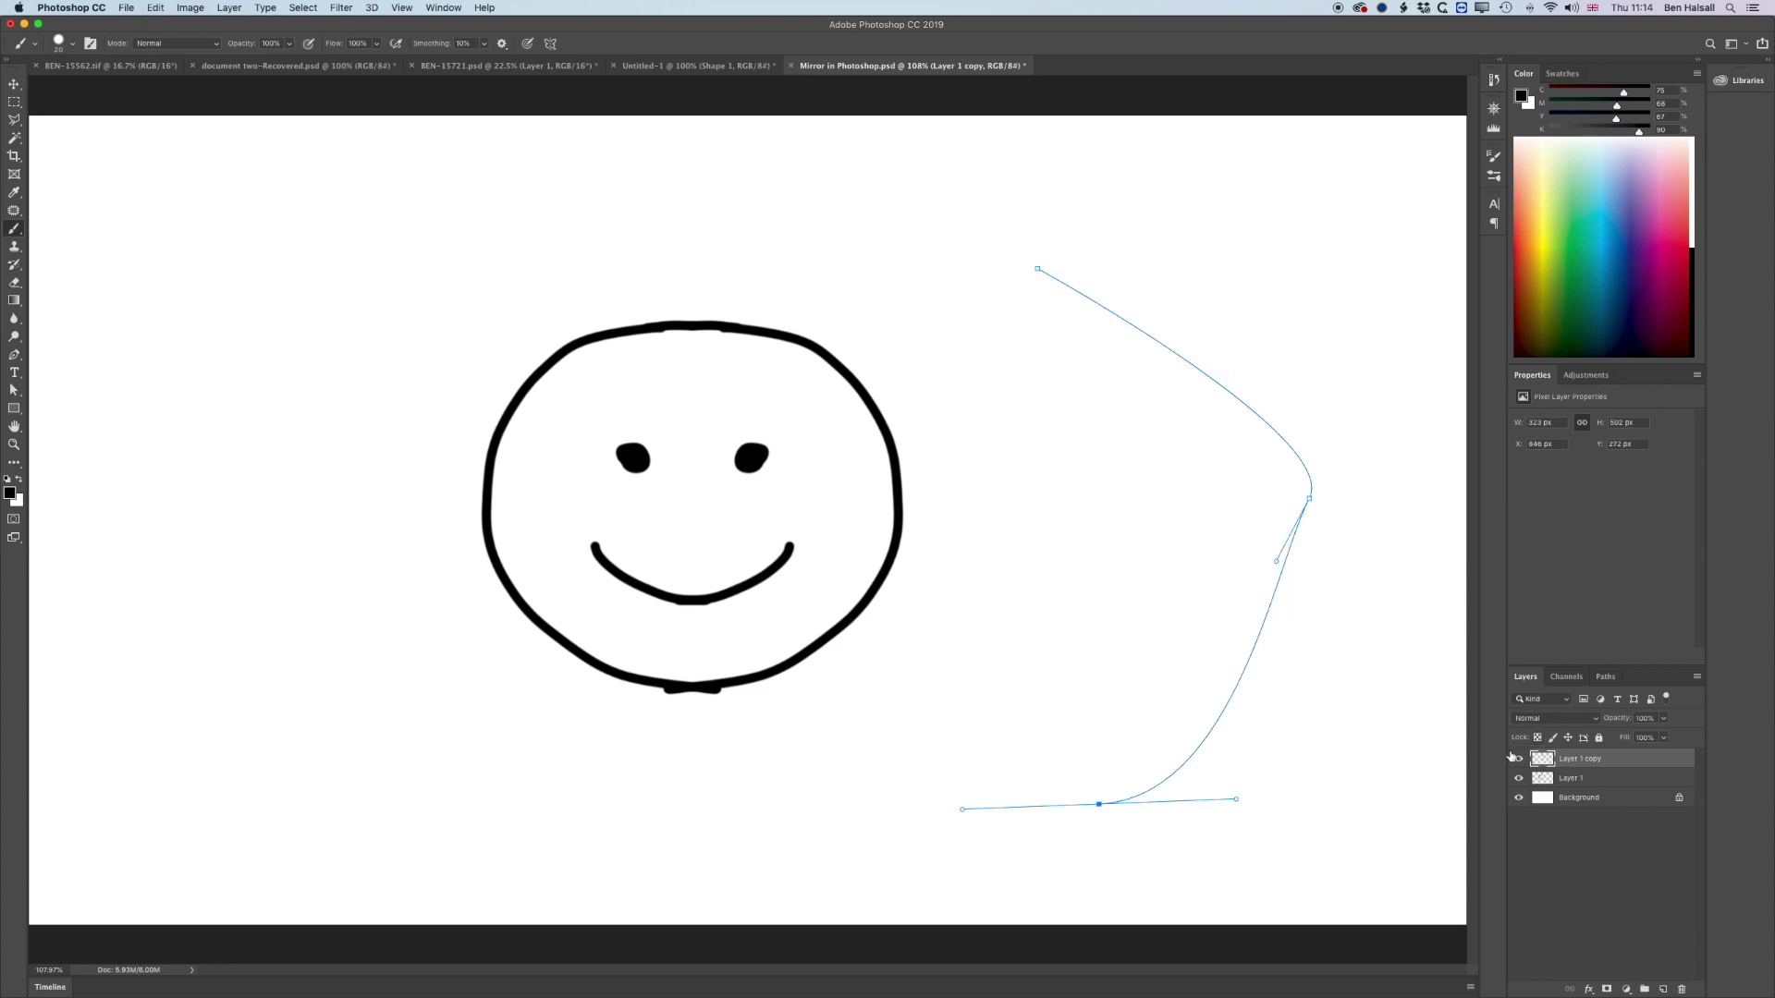
pyautogui.click(1606, 677)
pyautogui.moveTo(1599, 700); pyautogui.dragTo(1681, 989)
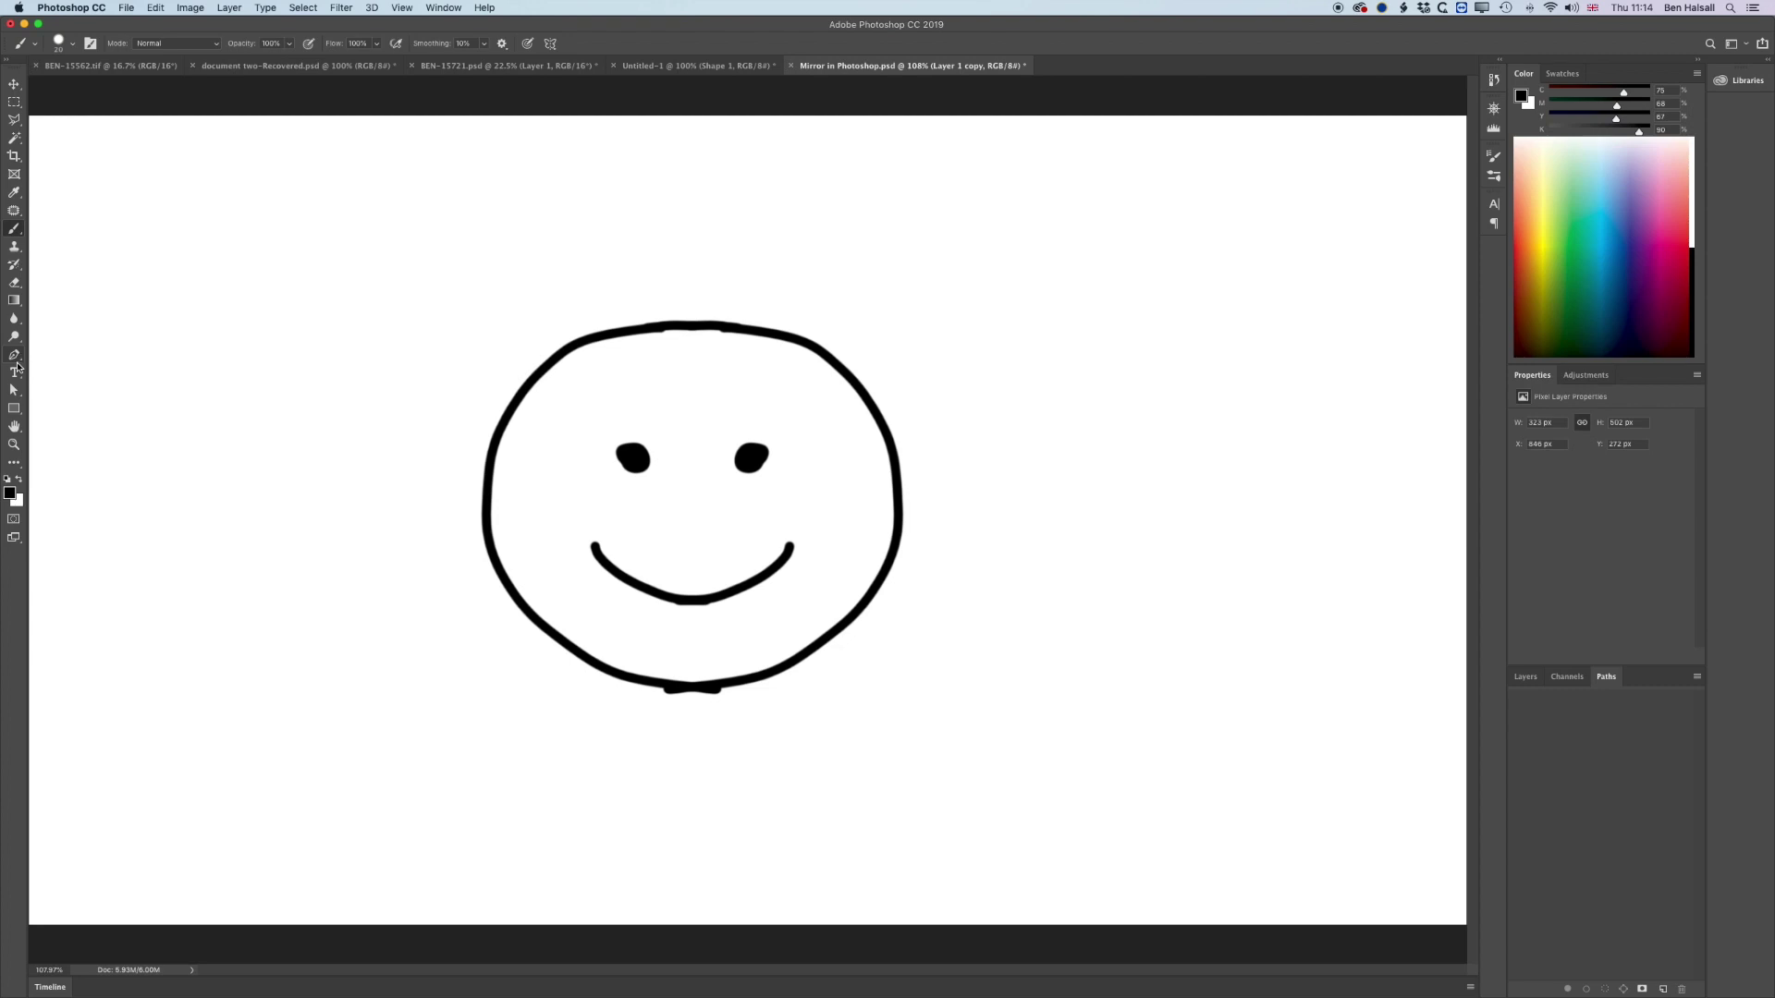
# Step: Draw a closed four-point straight-sided Pen path below the face, with its two lower corners beyond the canvas's bottom edge
pyautogui.click(14, 357)
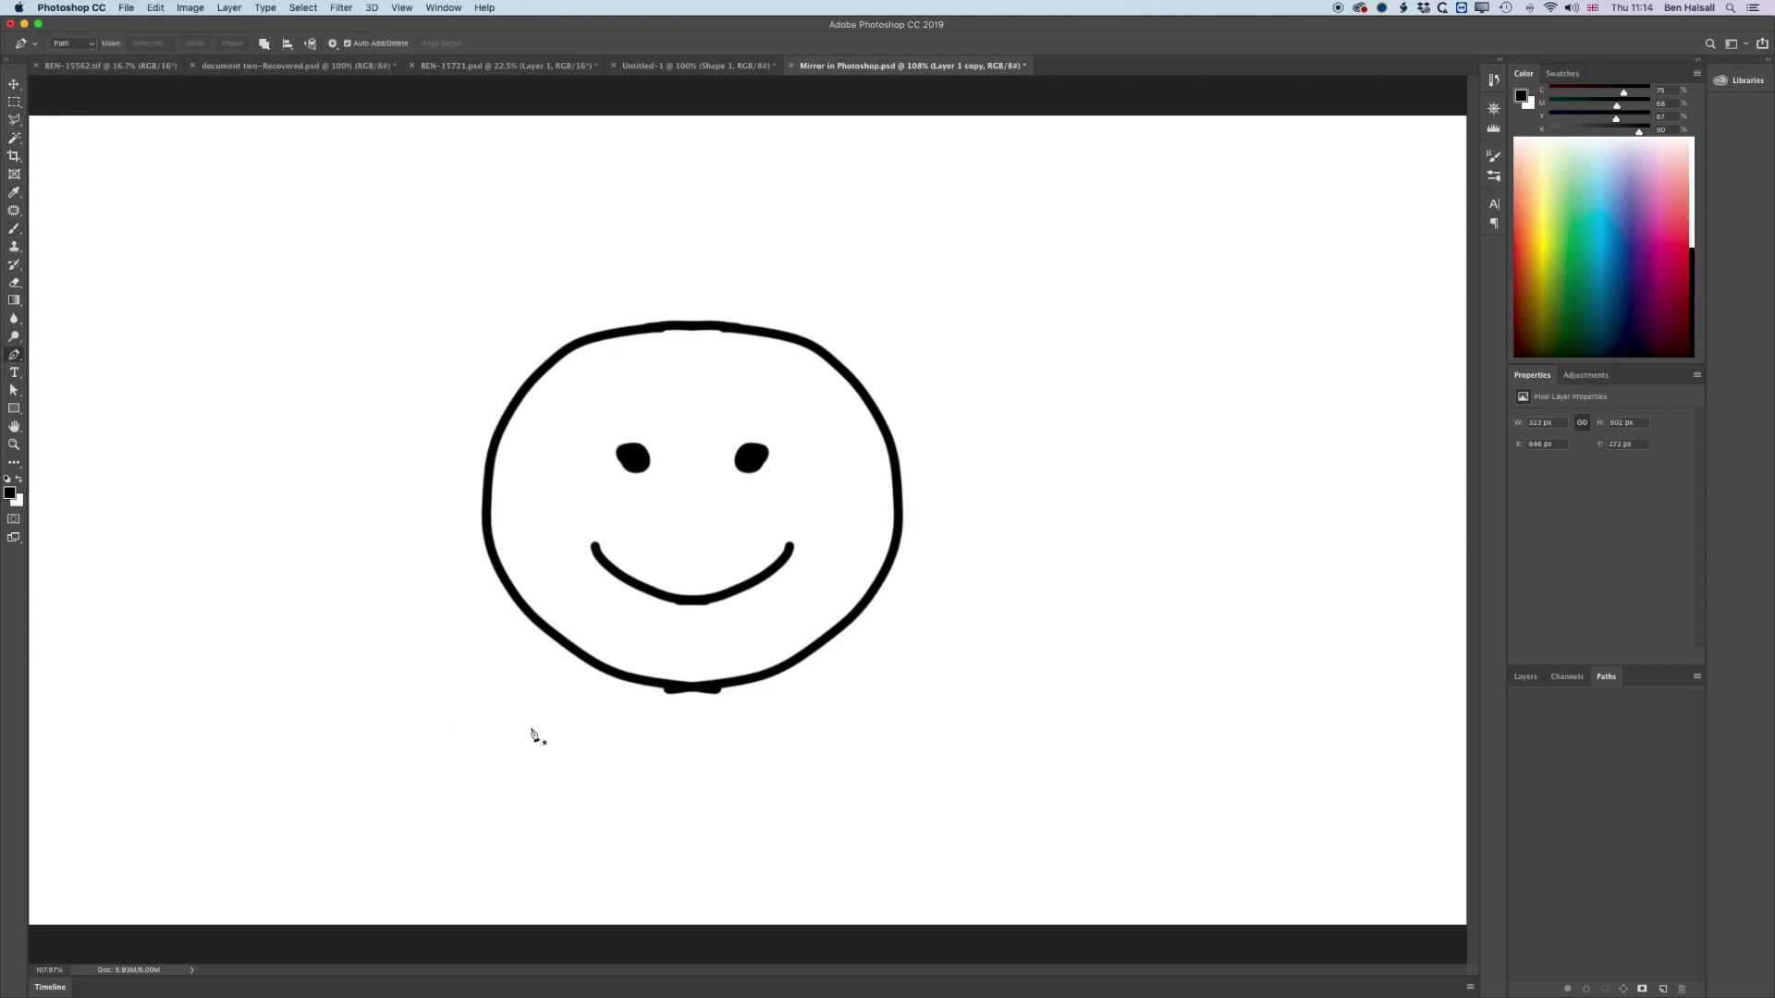
pyautogui.click(605, 721)
pyautogui.click(438, 782)
pyautogui.click(359, 940)
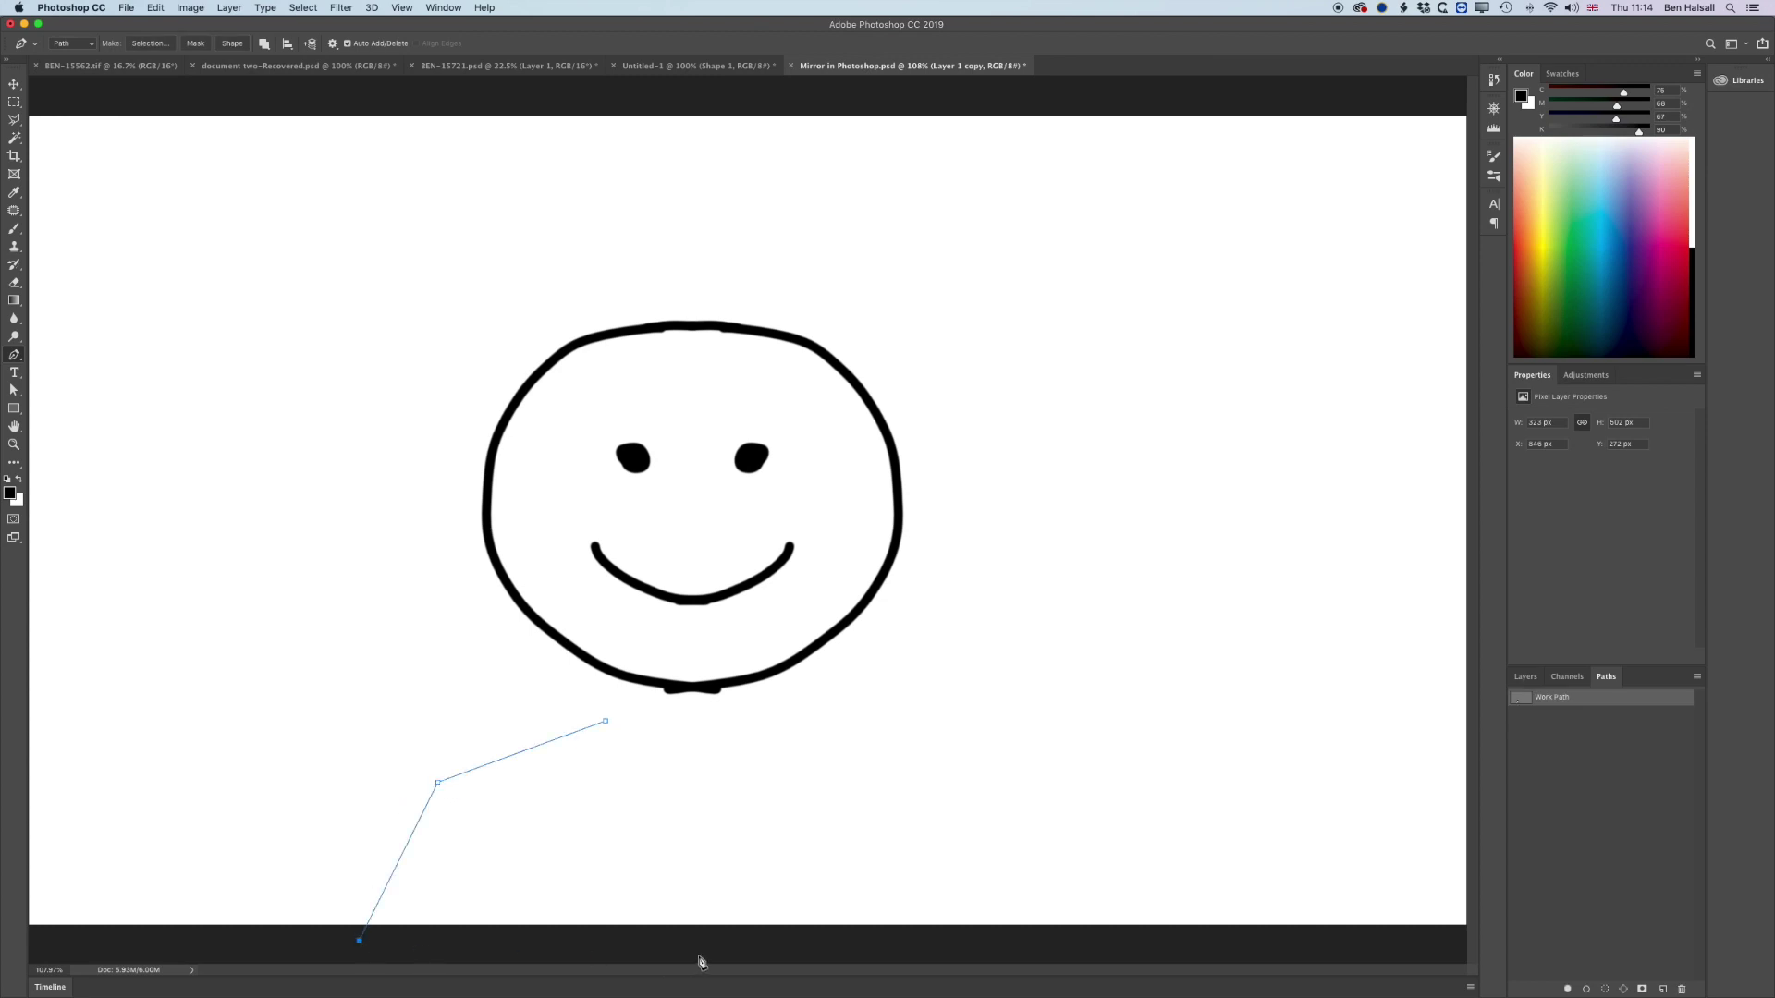
pyautogui.click(747, 951)
pyautogui.click(607, 722)
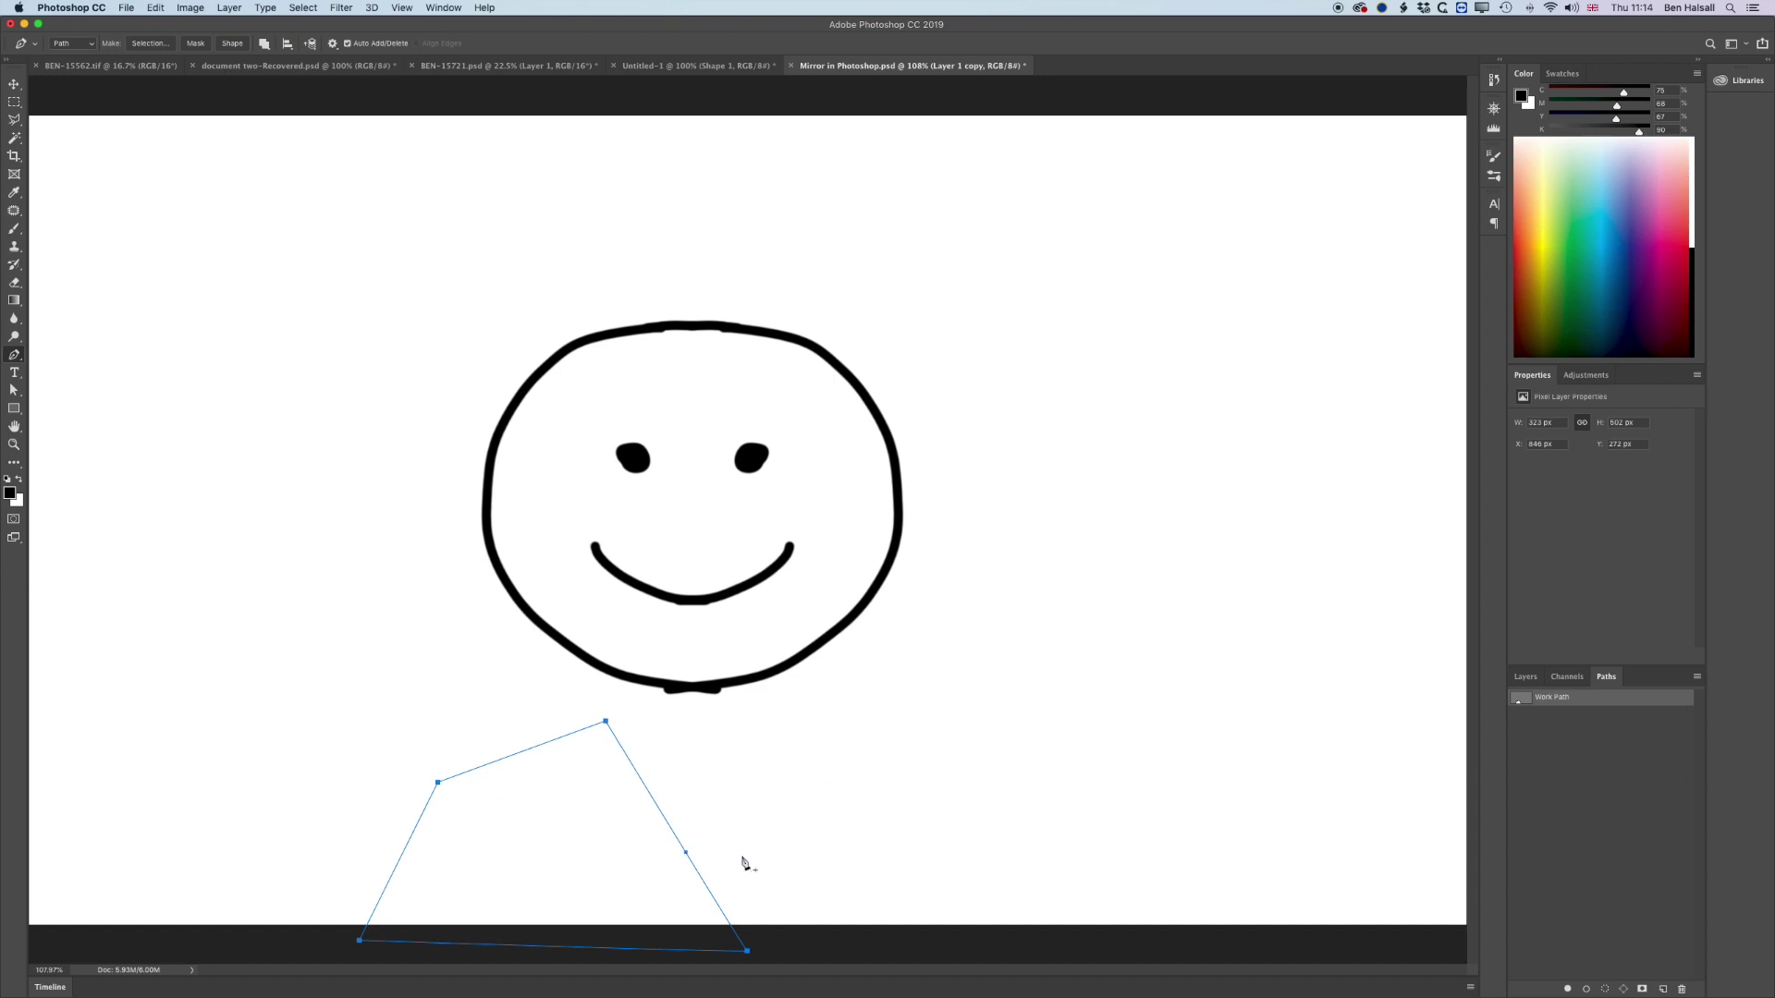
# Step: Add a new layer above Layer 1 copy and stroke the Work Path on it in black with the Brush
pyautogui.click(1531, 682)
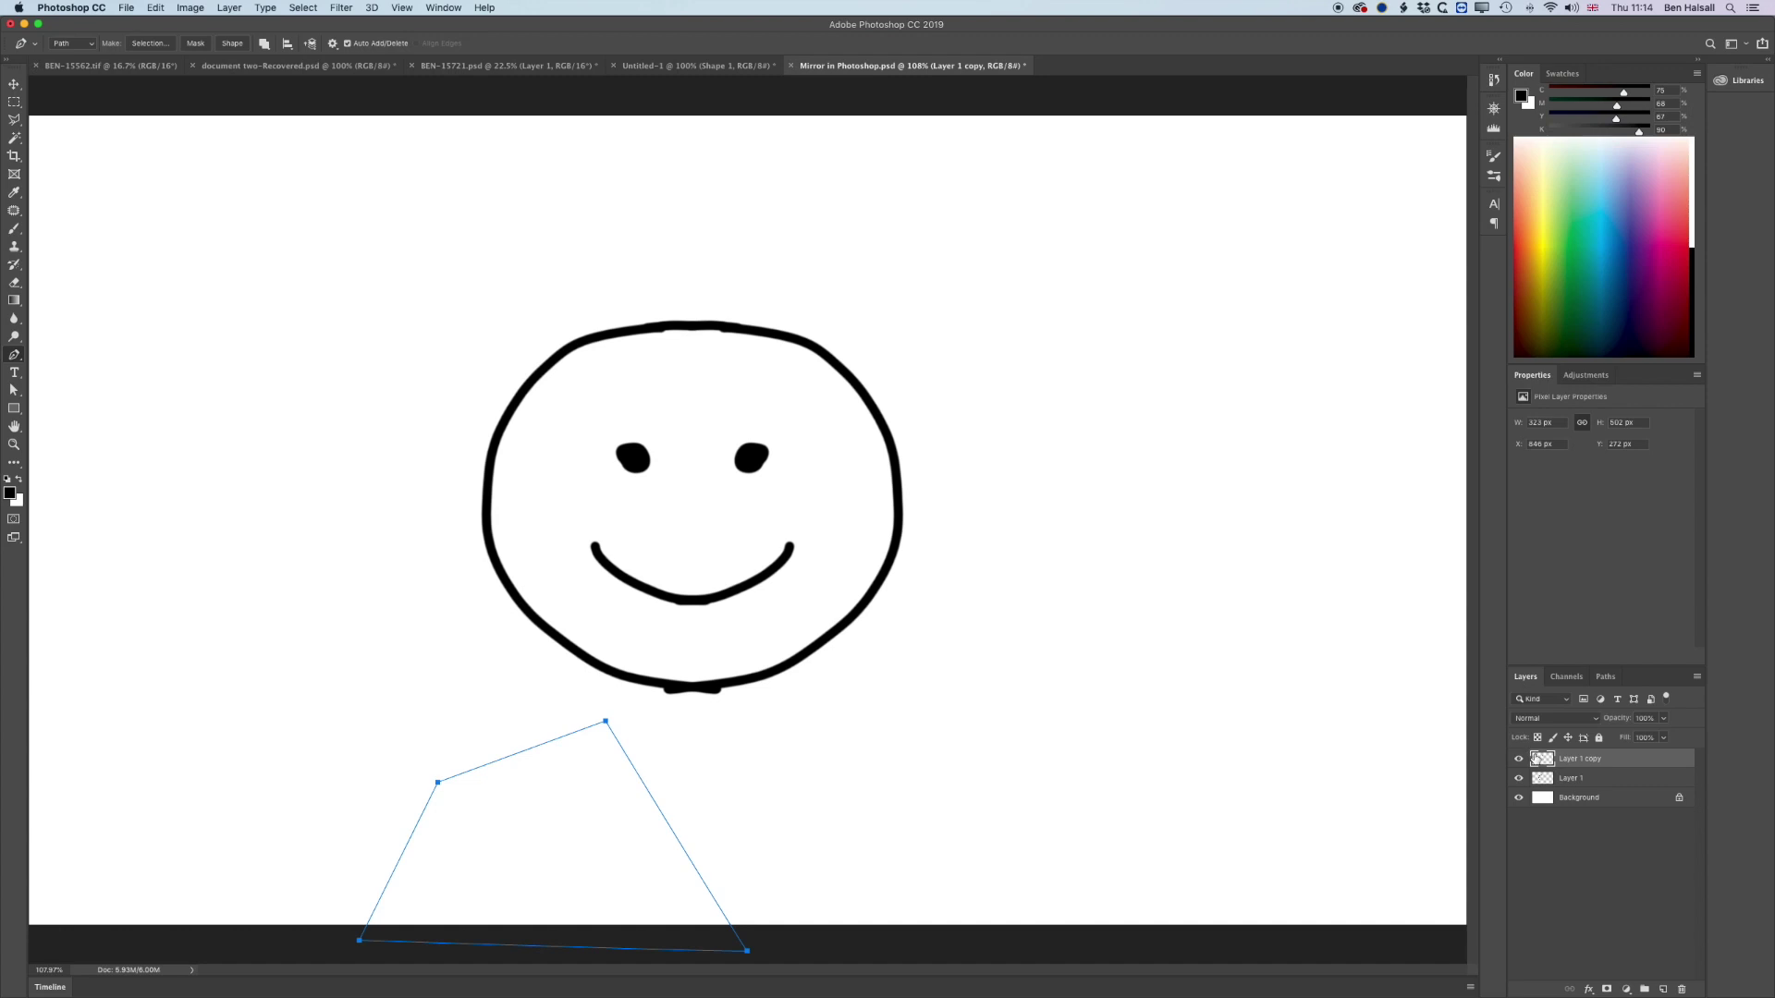
pyautogui.click(1663, 989)
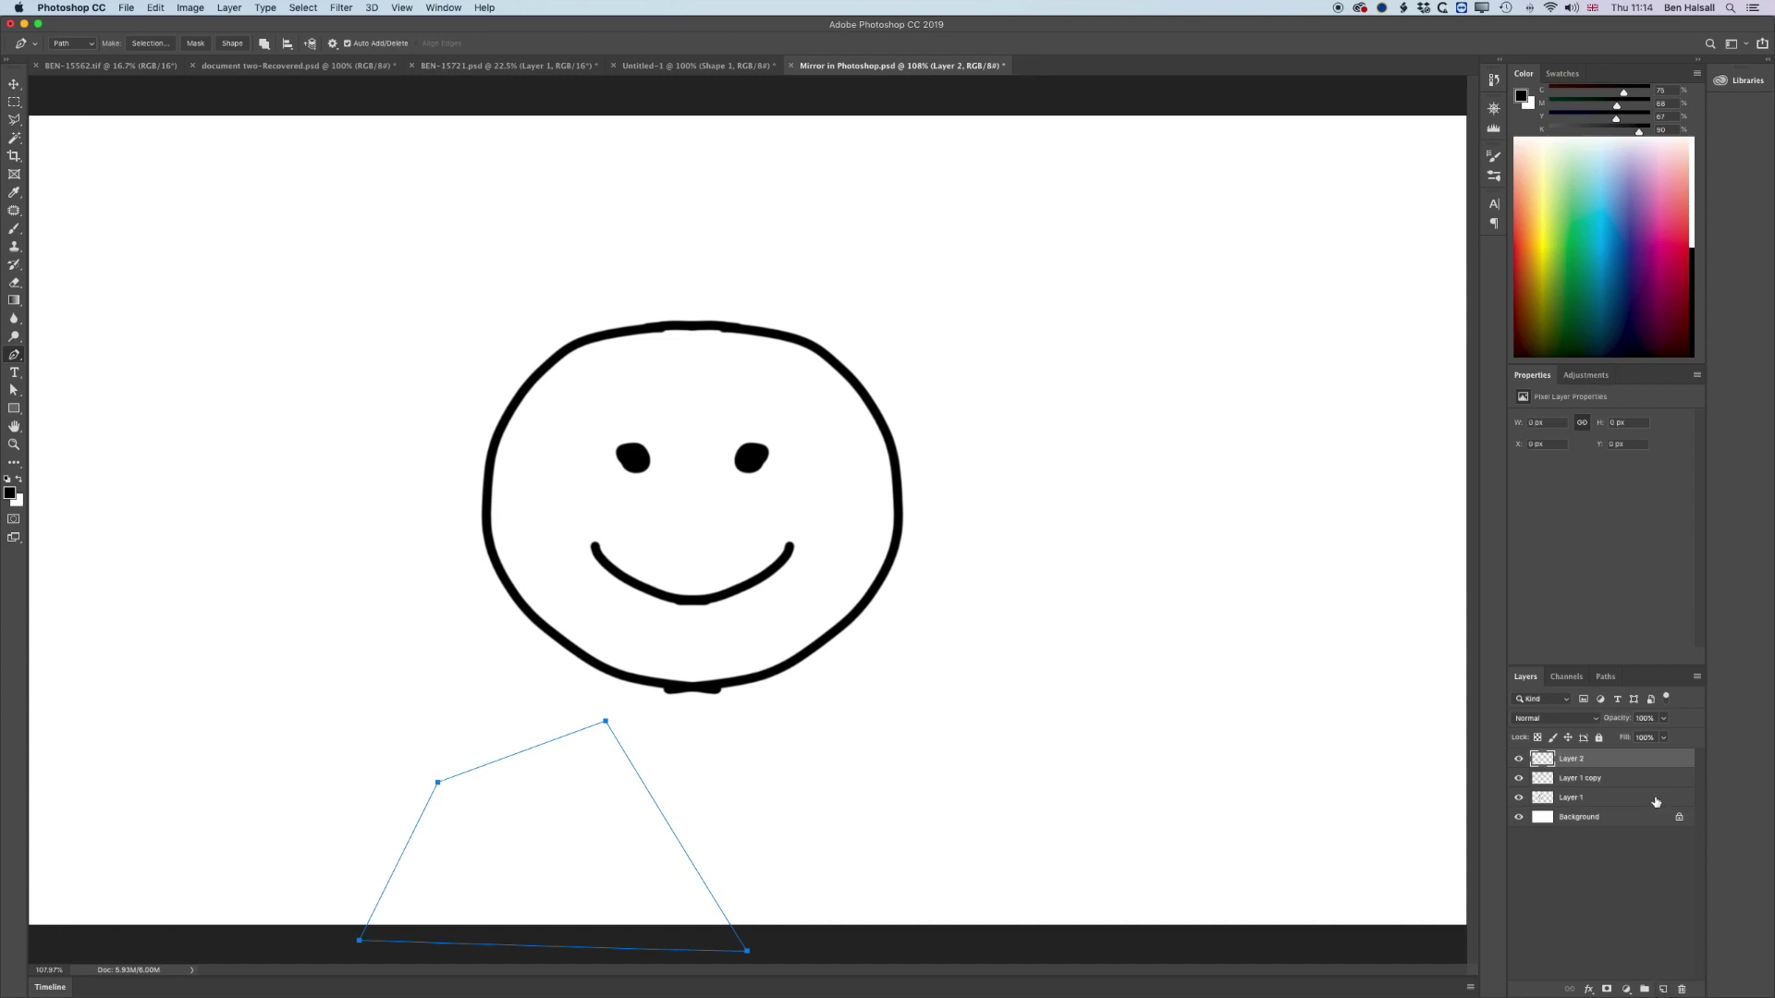
pyautogui.click(1606, 678)
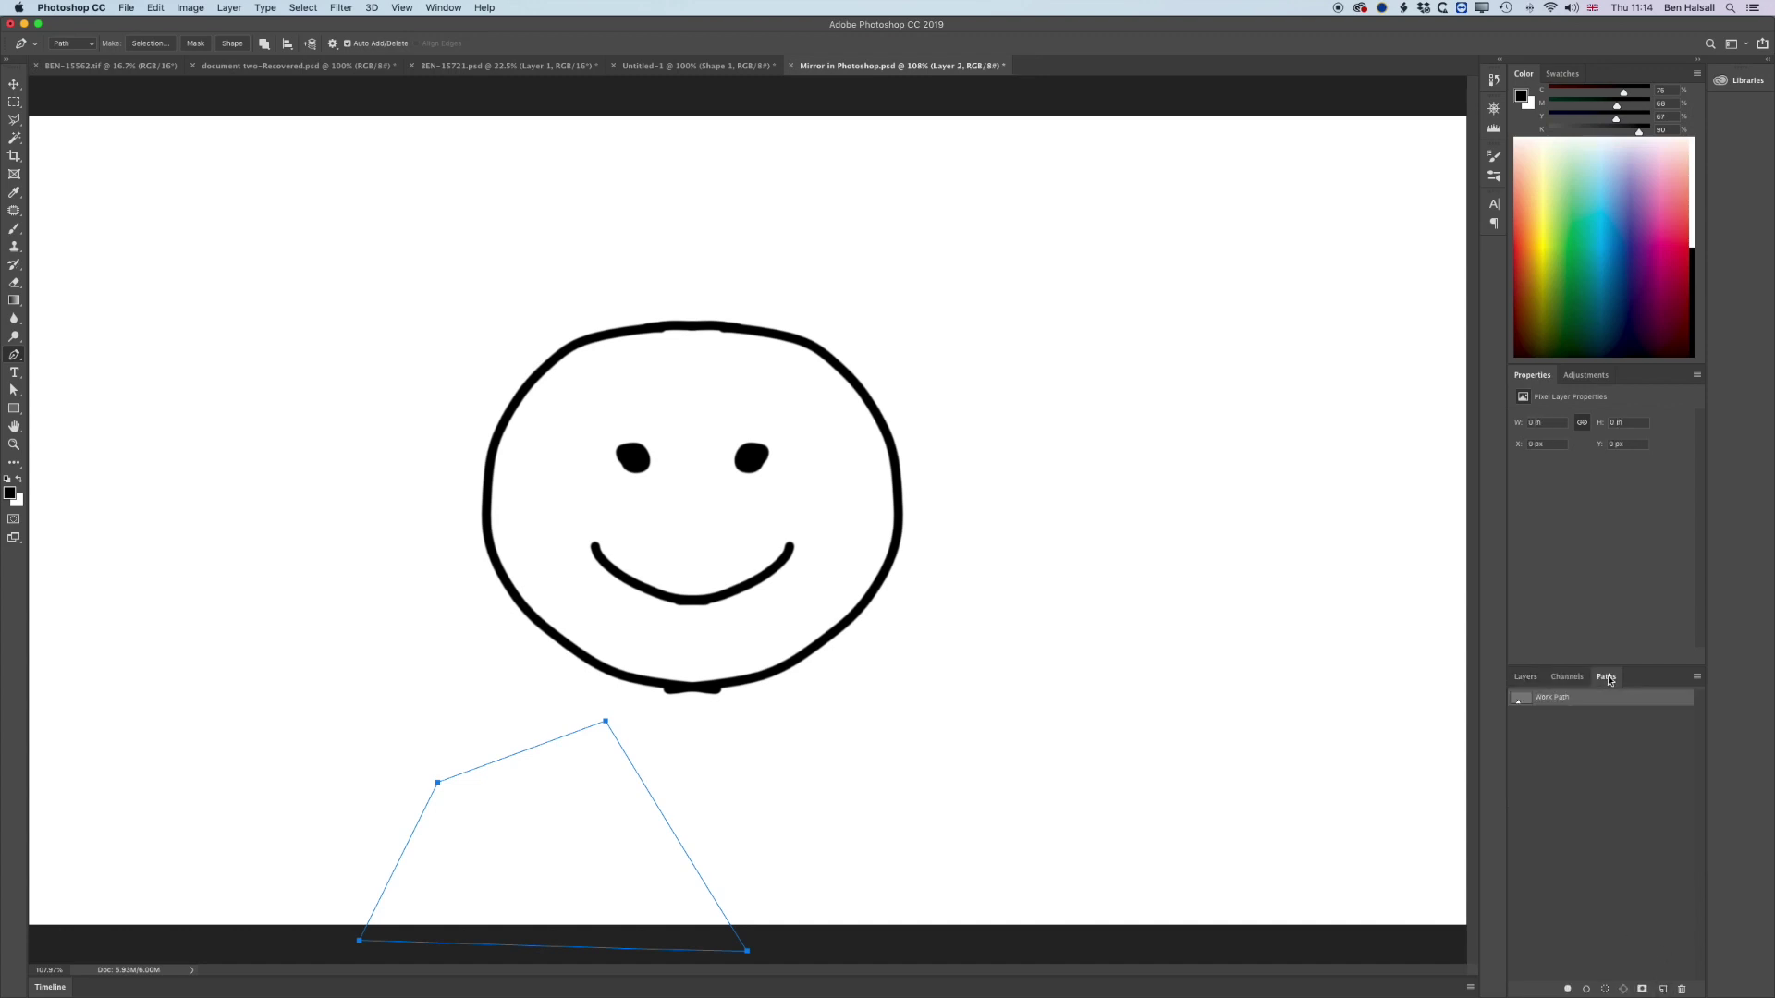
pyautogui.click(1584, 989)
pyautogui.click(14, 228)
pyautogui.click(1586, 990)
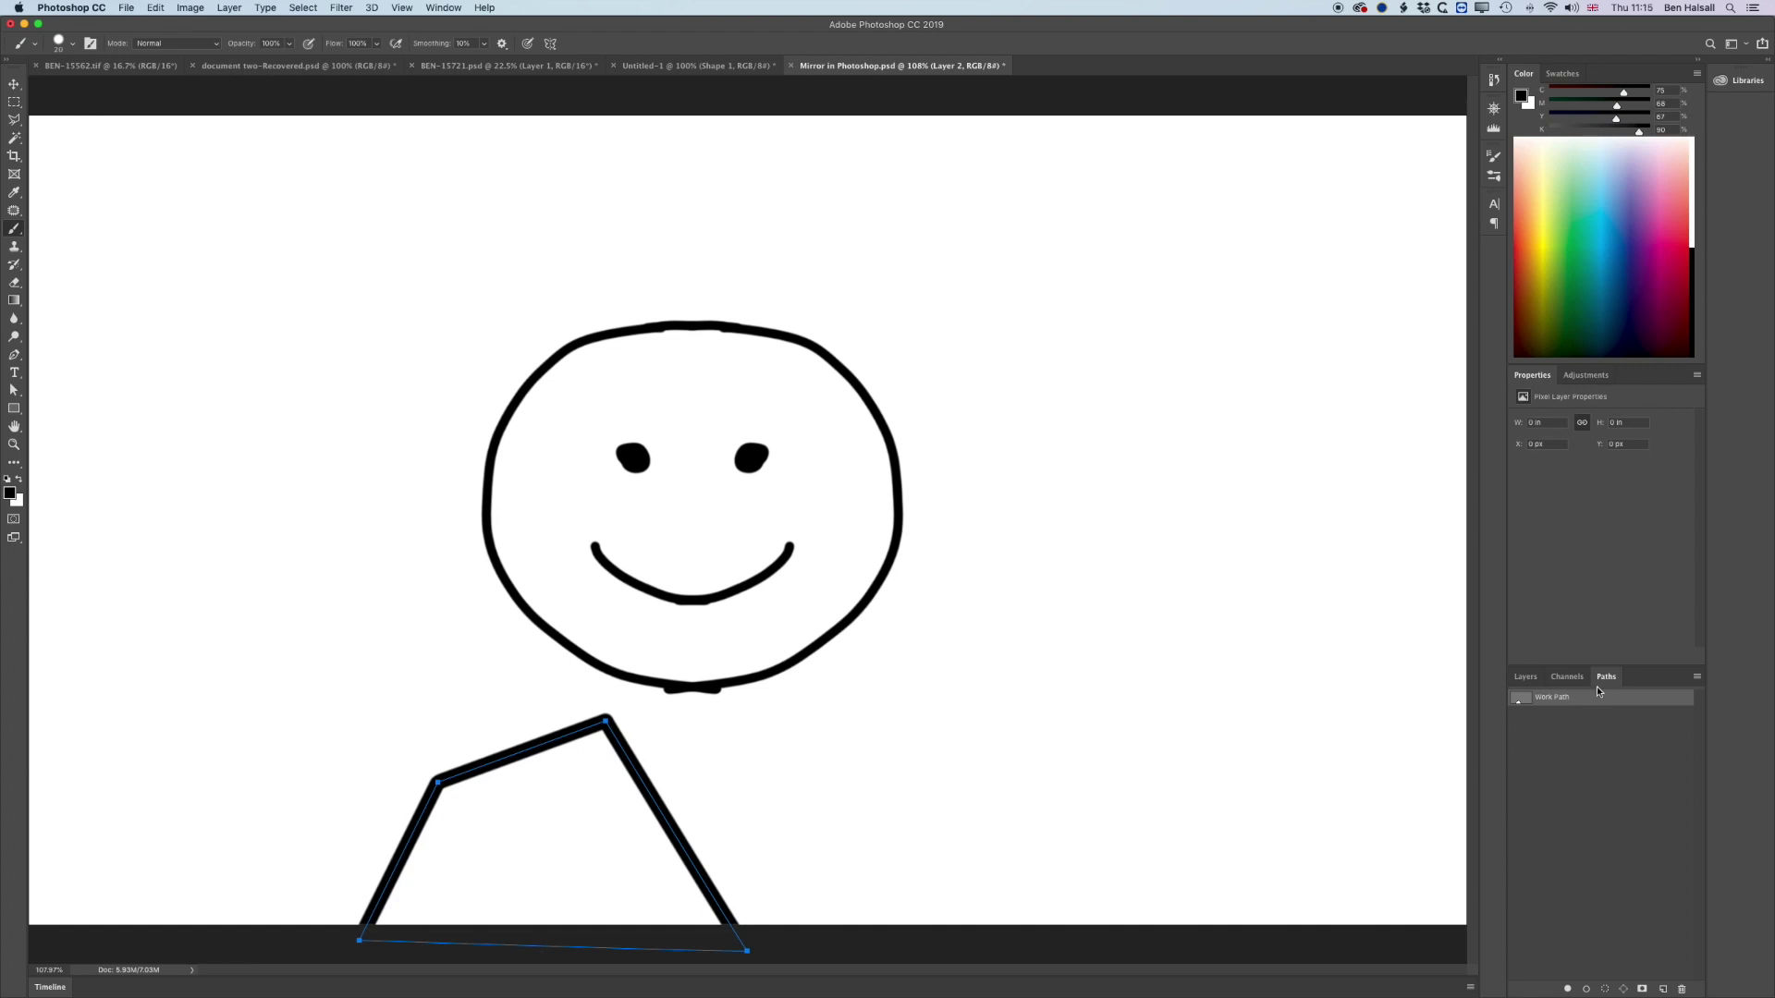
# Step: Try flipping the Work Path horizontally and undo the flip
pyautogui.click(156, 7)
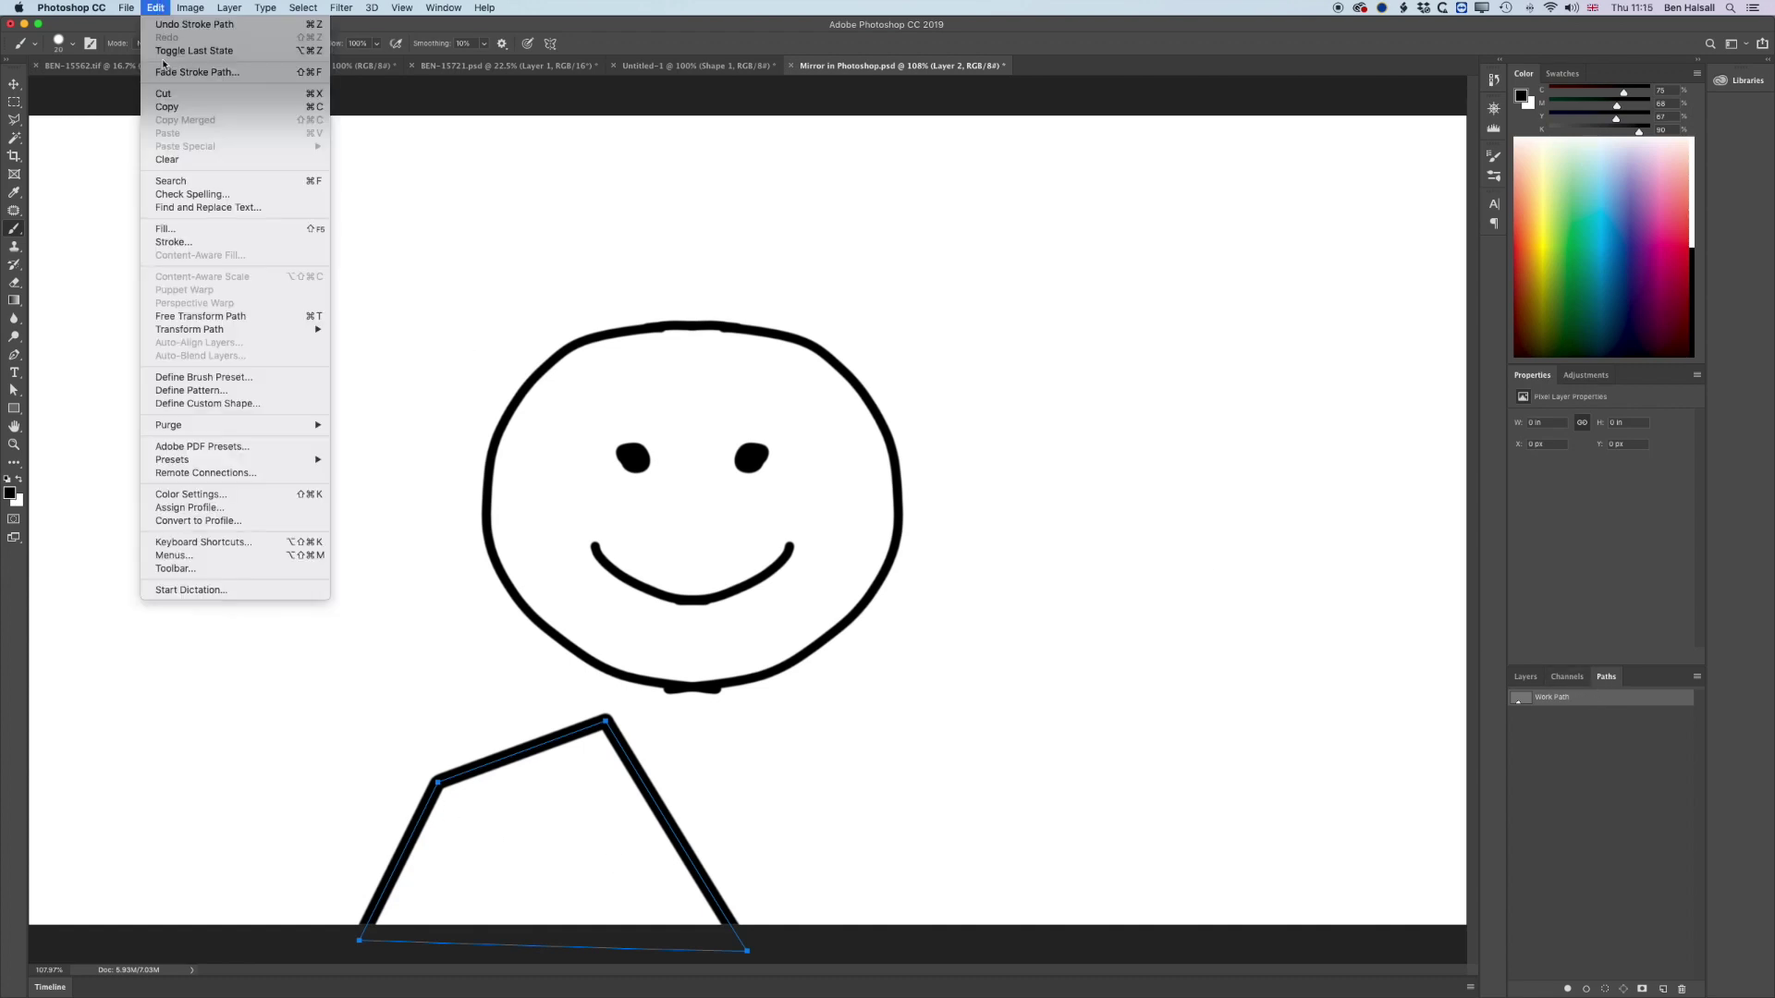
pyautogui.moveTo(211, 329)
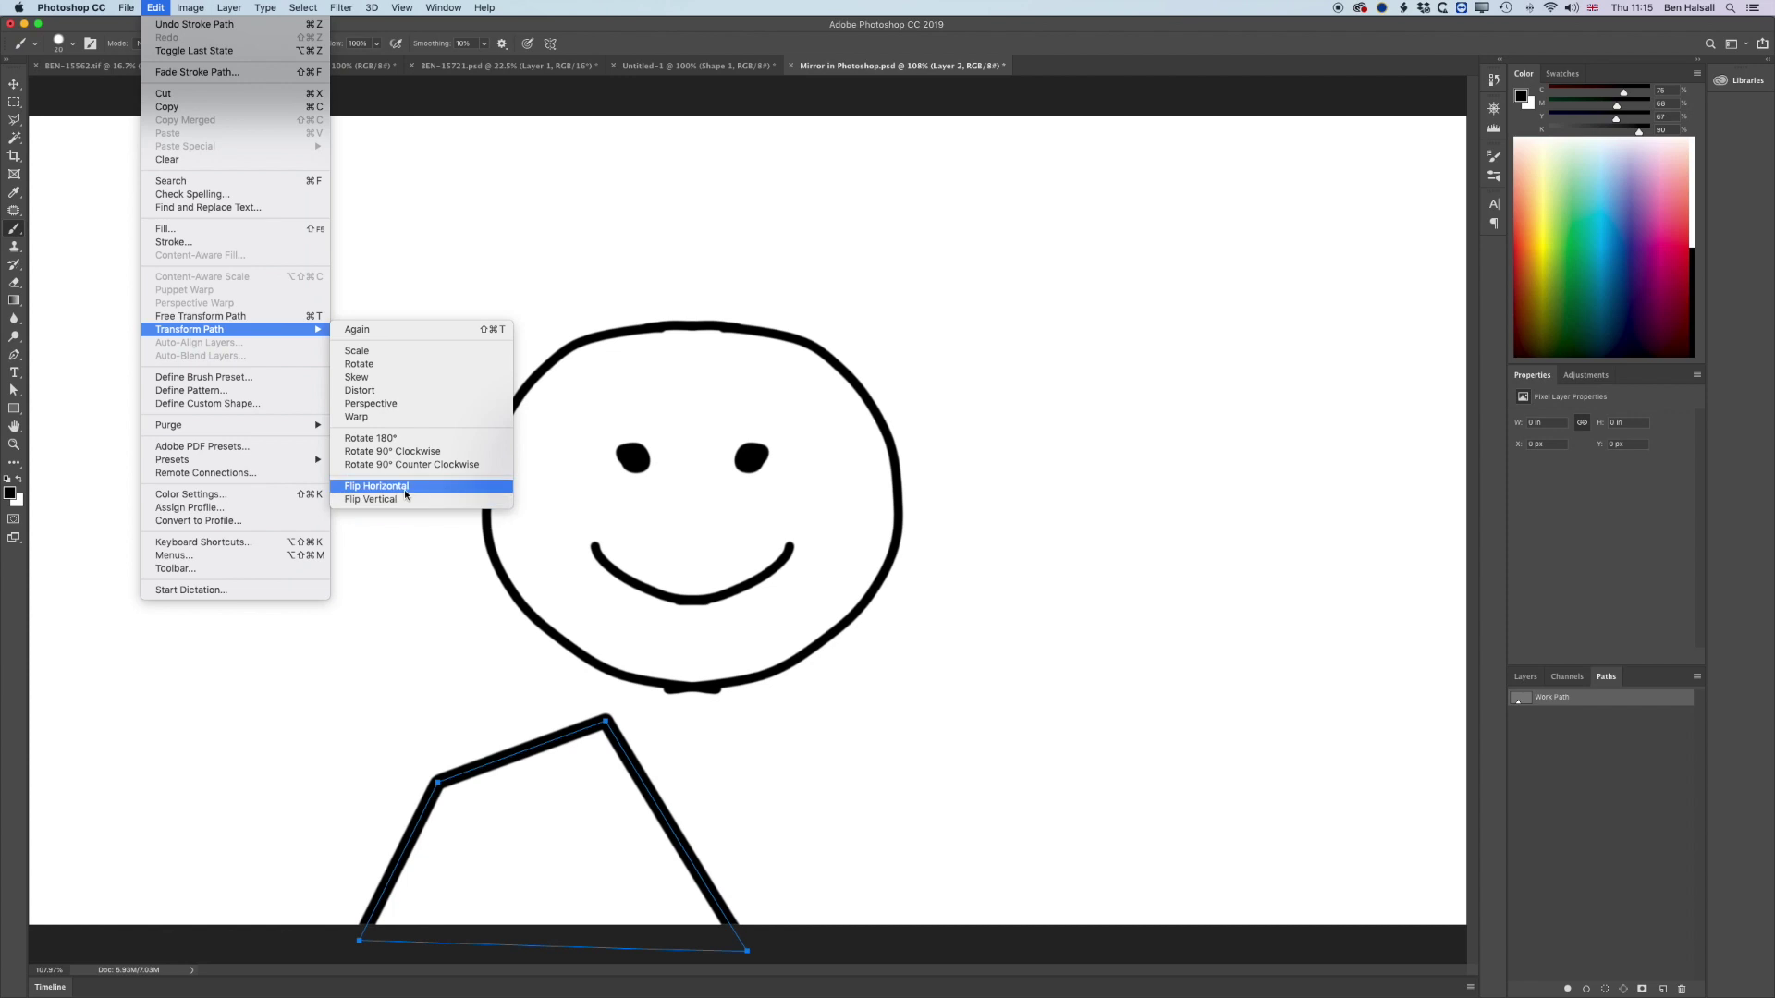
pyautogui.click(405, 494)
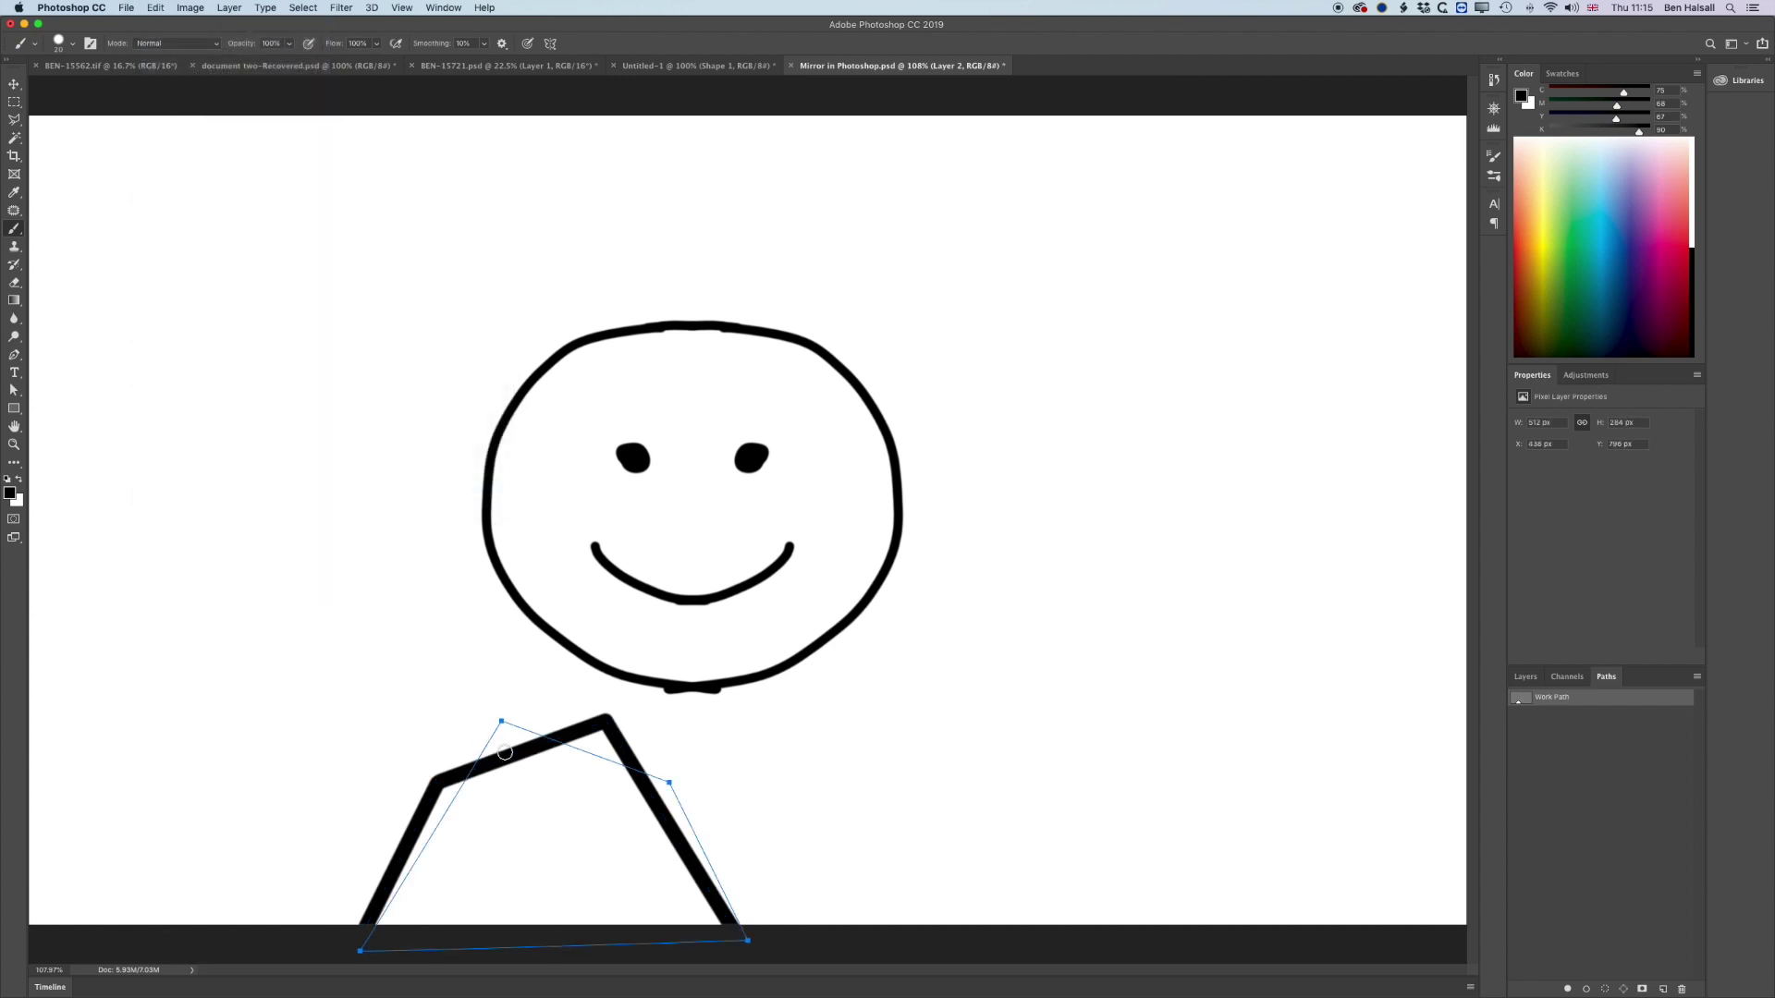
pyautogui.press('super+z')
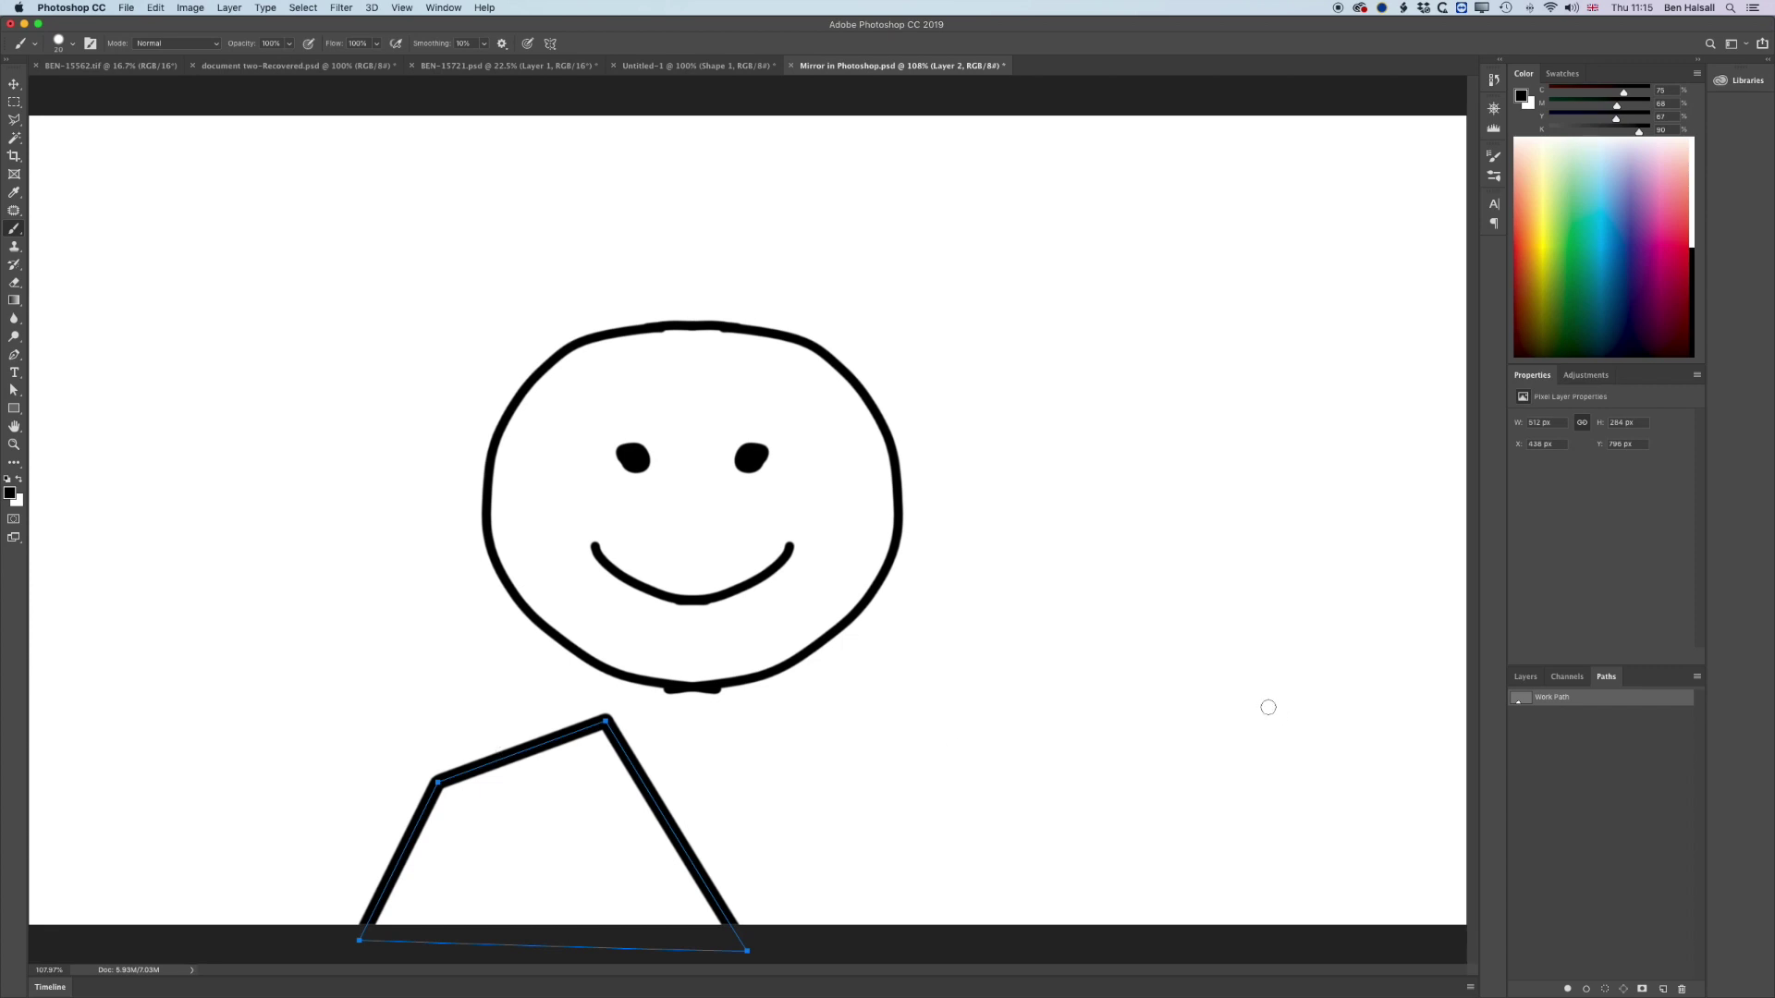
# Step: Deselect the Work Path and duplicate Layer 2 with the stroked shoulder outline
pyautogui.click(1519, 681)
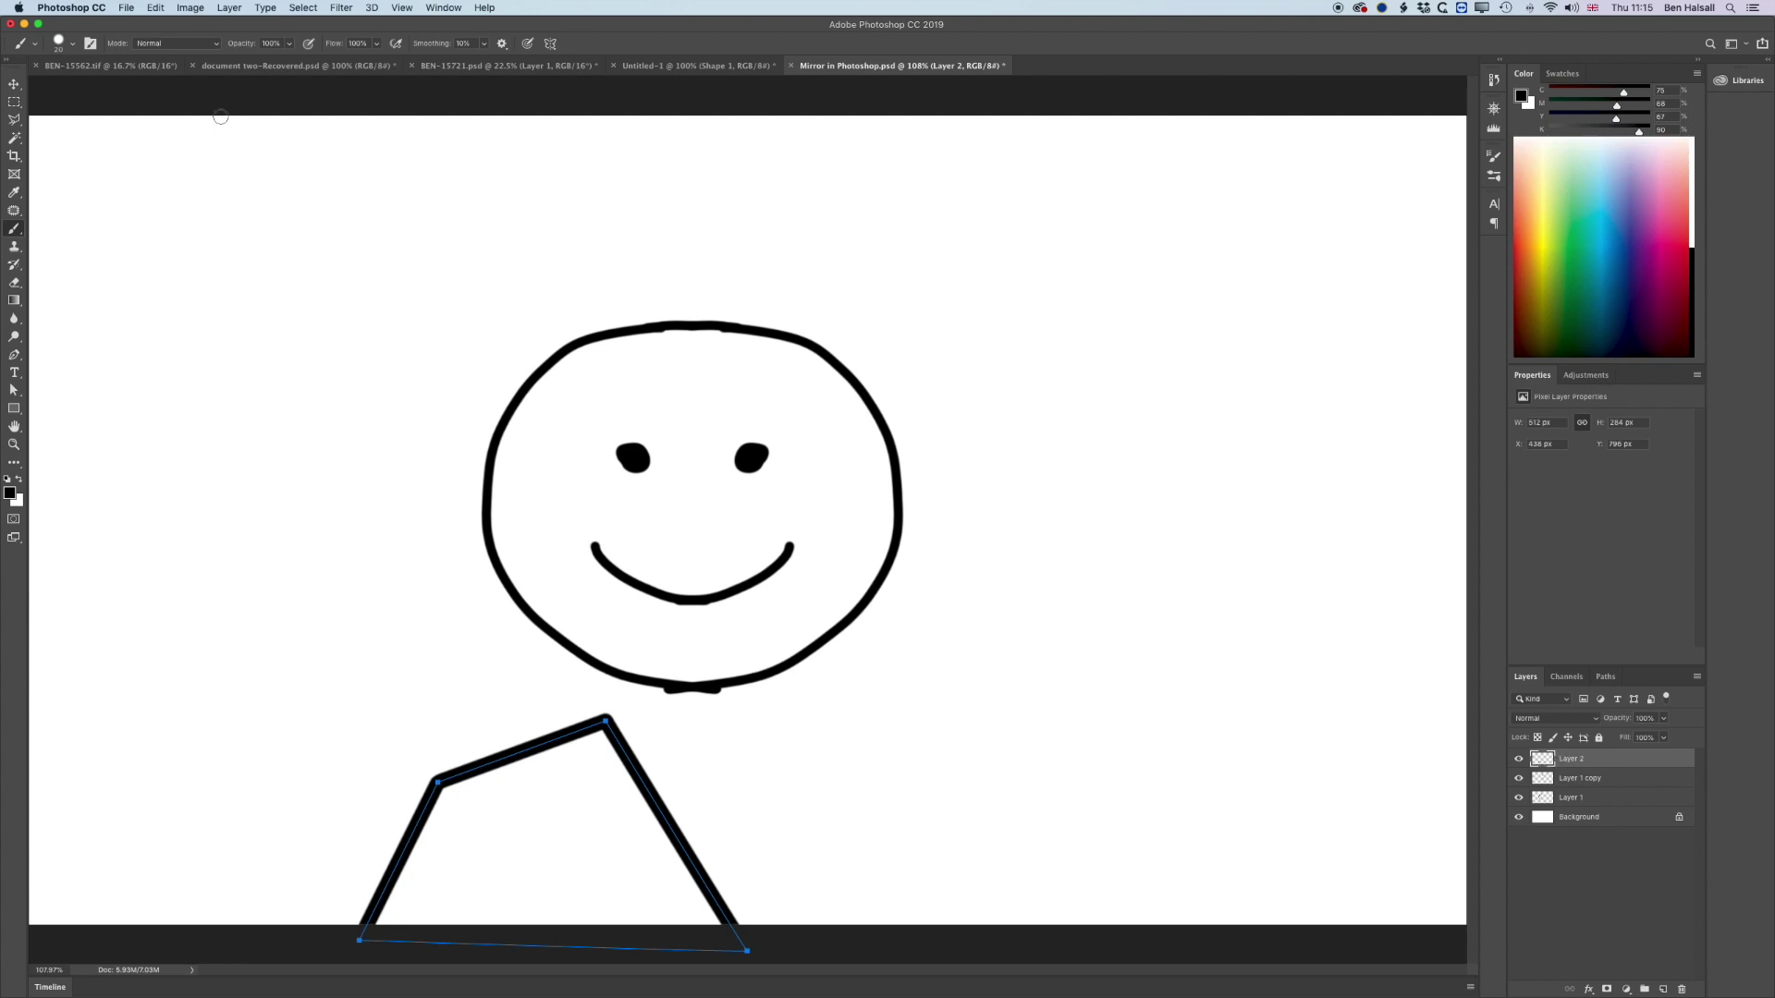
pyautogui.click(1606, 677)
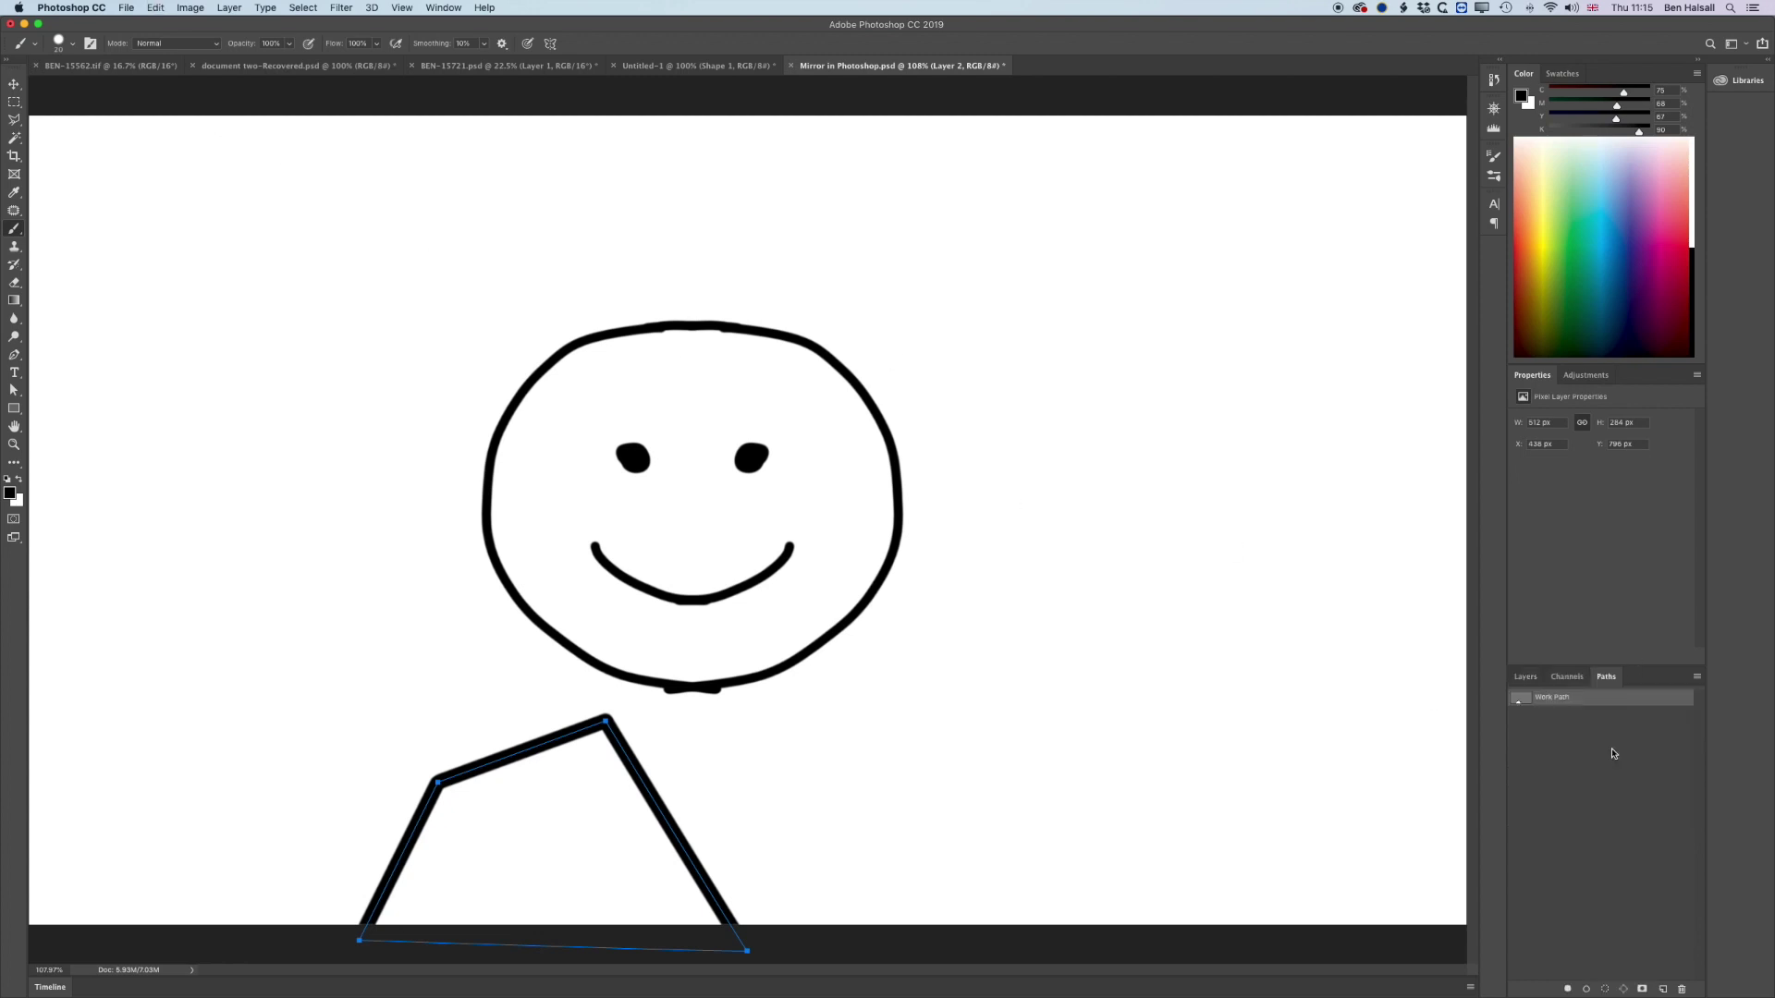
pyautogui.click(1600, 739)
pyautogui.click(1526, 677)
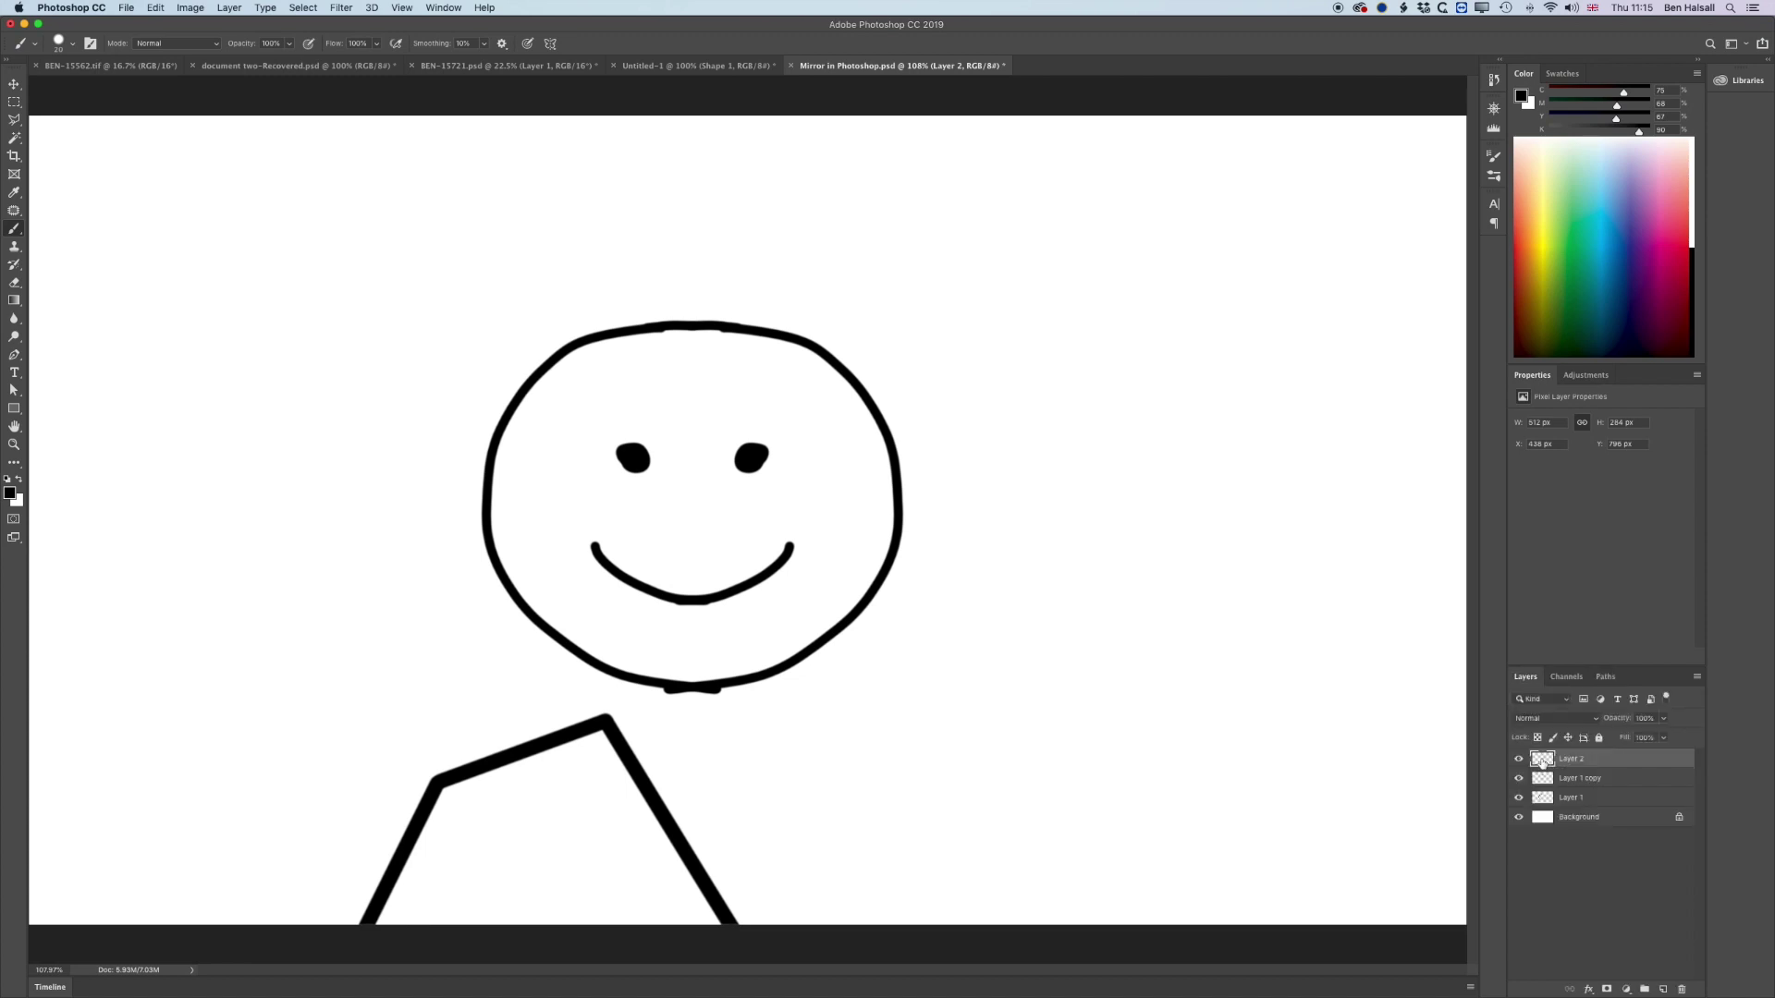
pyautogui.click(1605, 678)
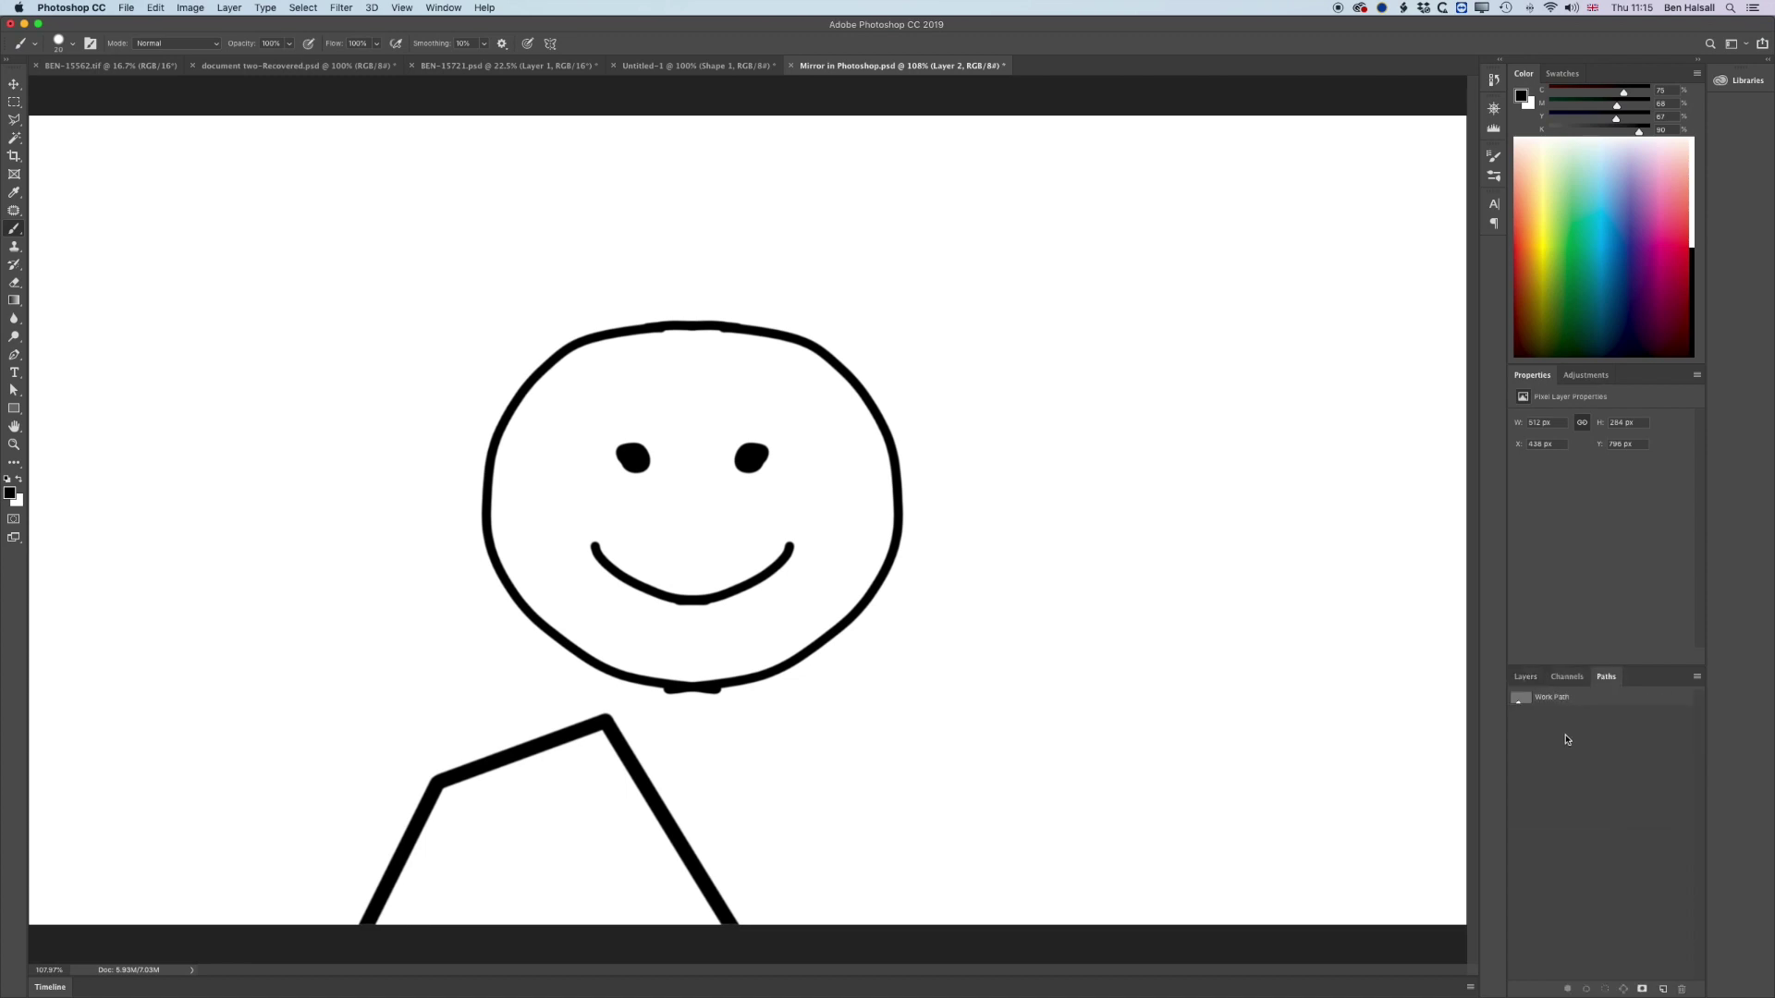
pyautogui.click(1560, 699)
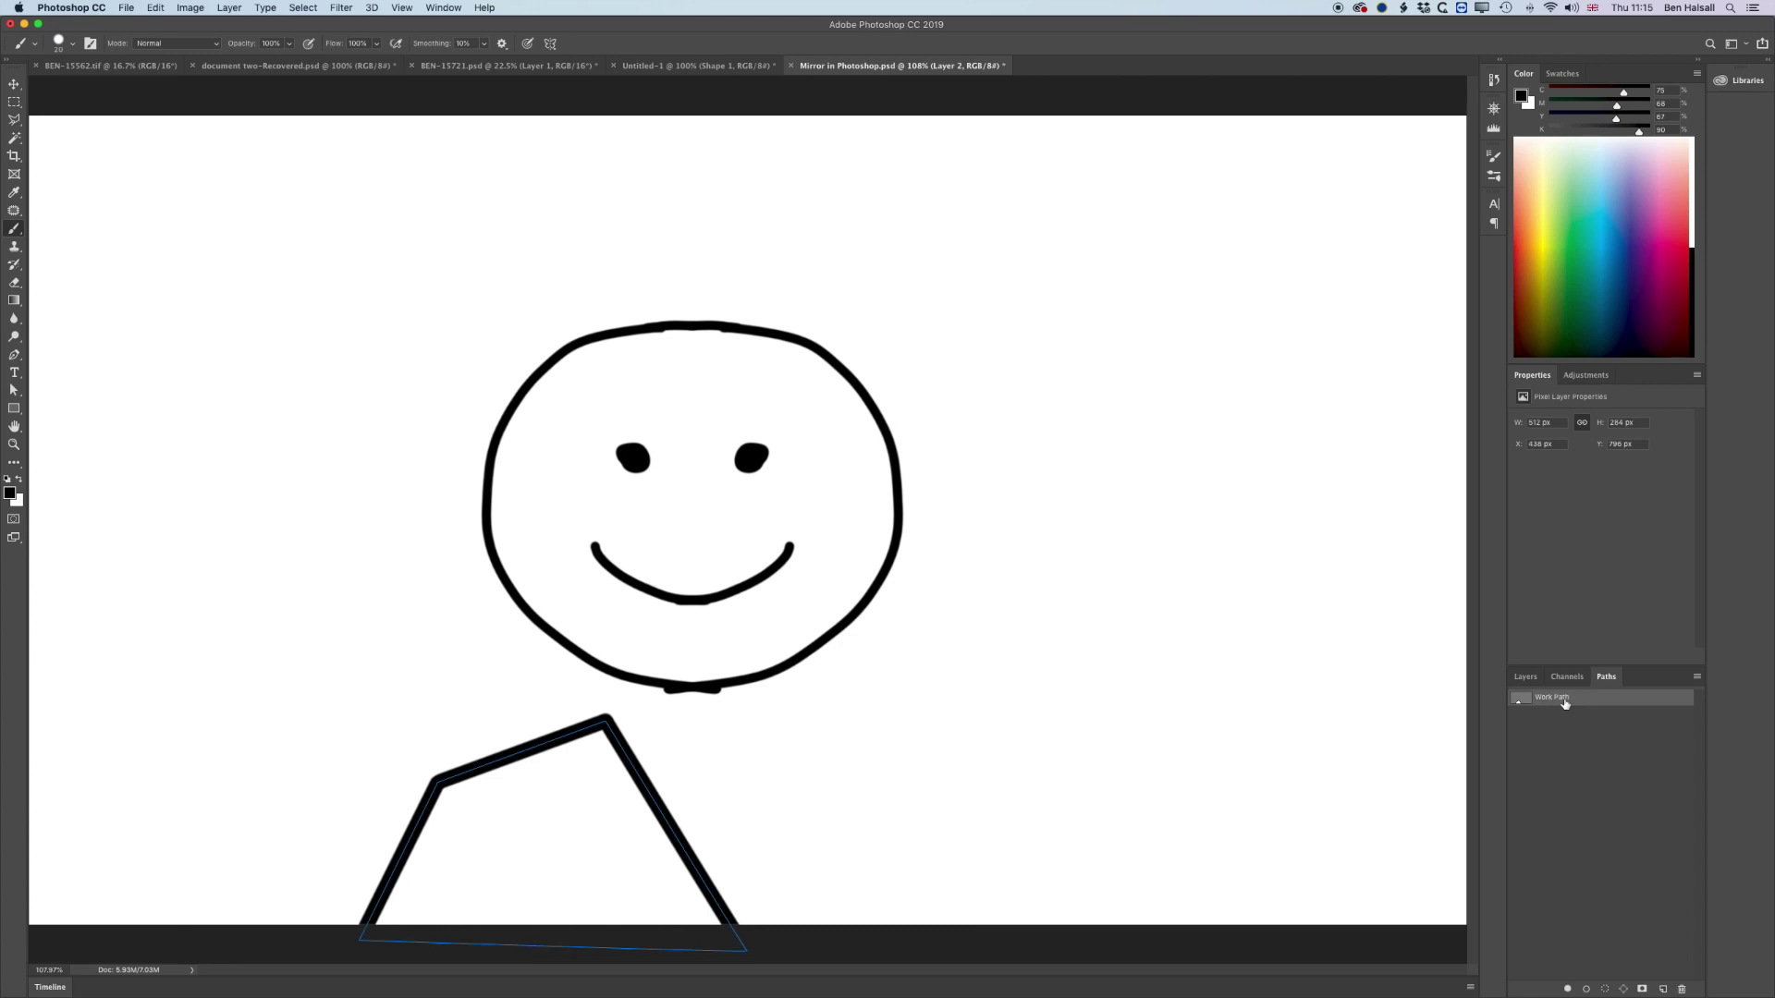
pyautogui.click(1563, 759)
pyautogui.click(1526, 677)
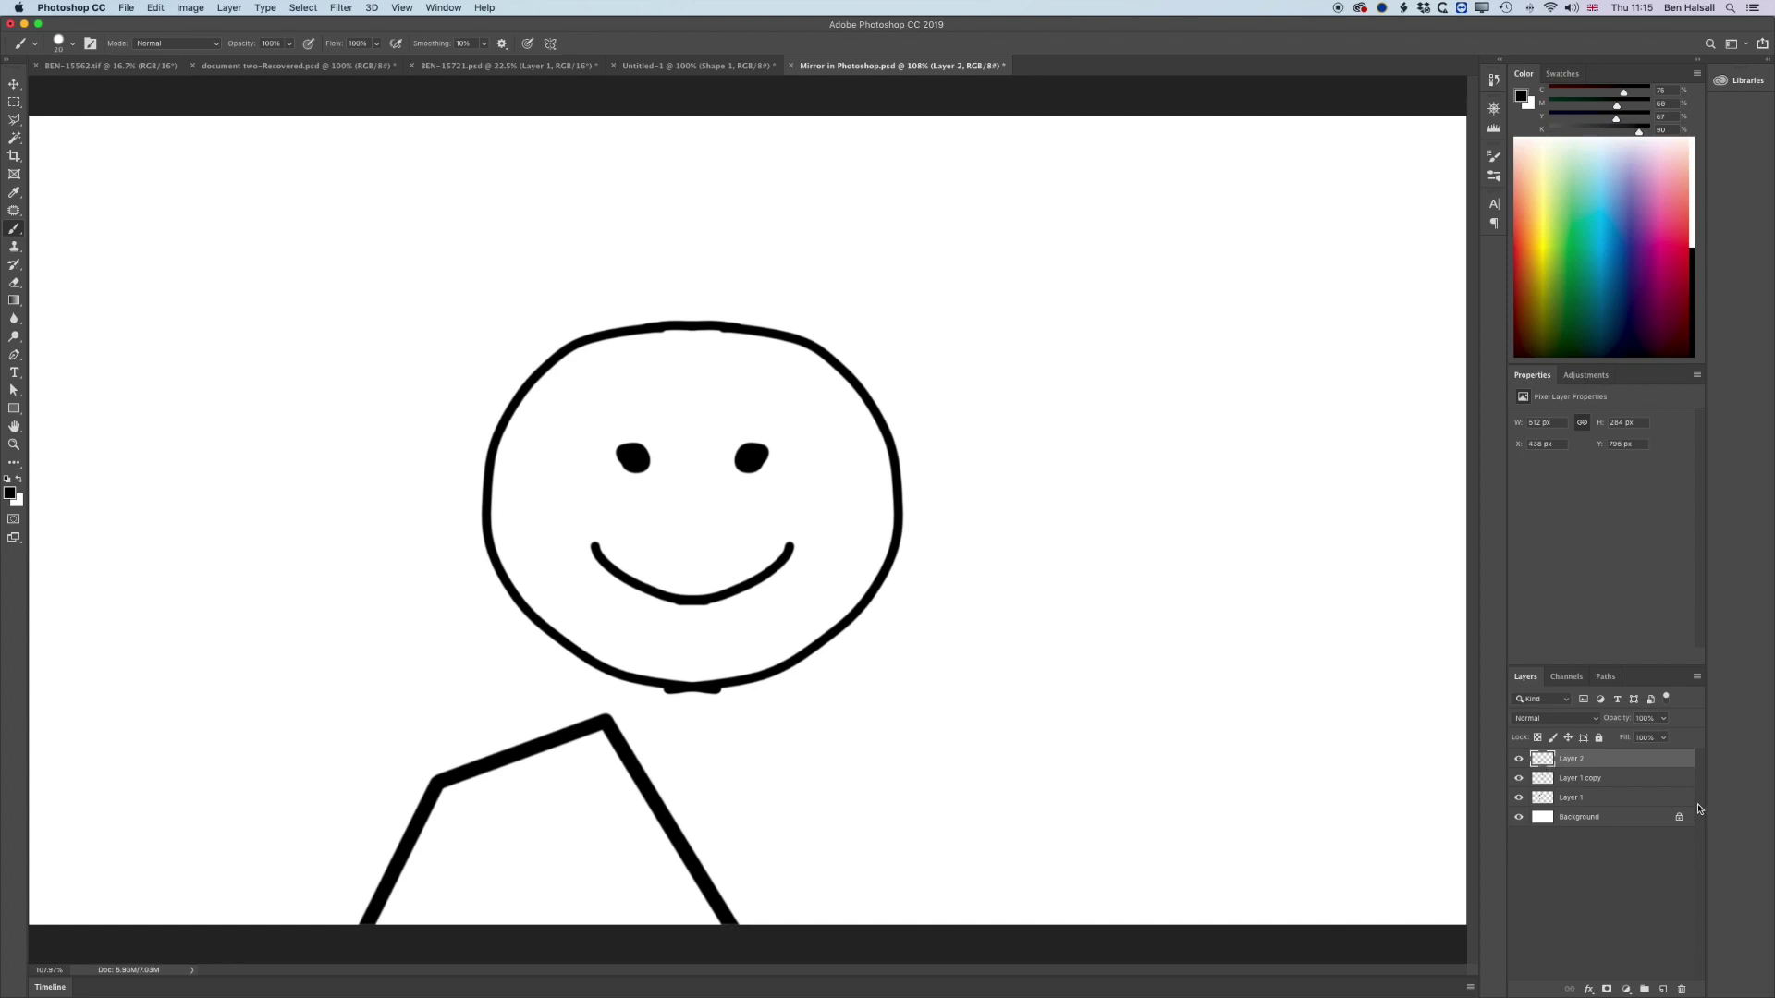
pyautogui.moveTo(1619, 767); pyautogui.dragTo(1667, 991)
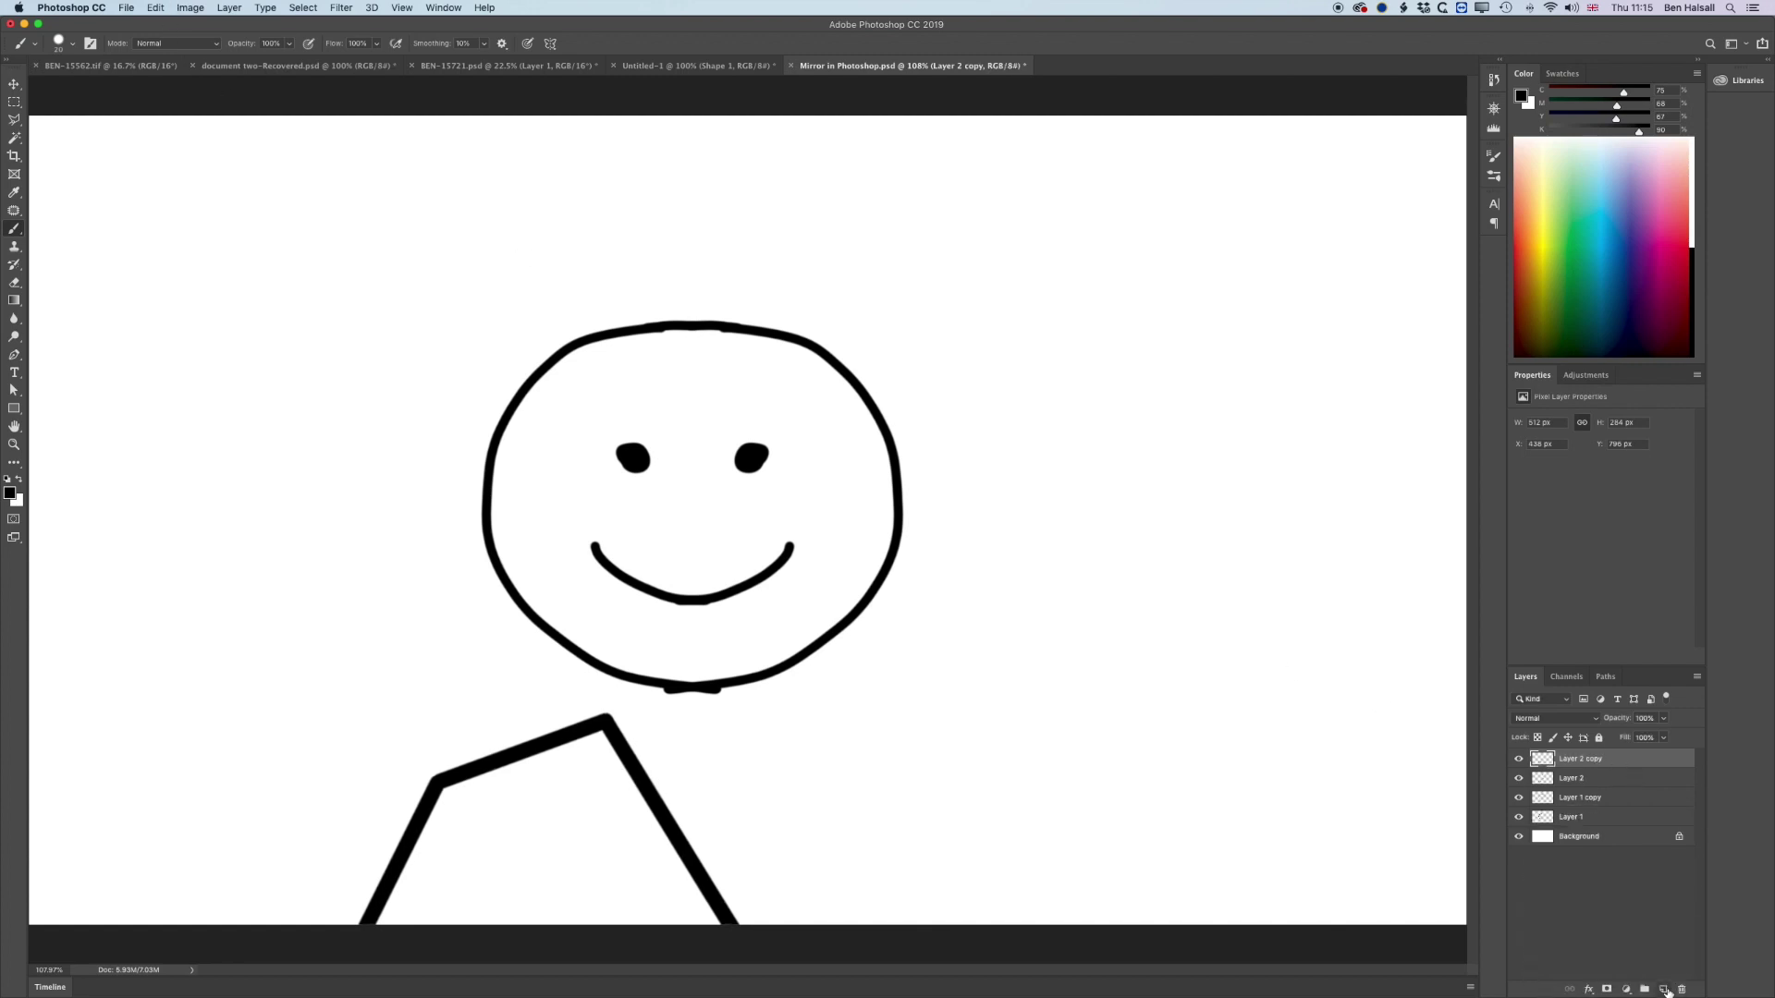
# Step: Try flipping the Layer 2 copy horizontally and moving it to the opposite side below the face; undo both changes
pyautogui.click(153, 7)
pyautogui.moveTo(201, 330)
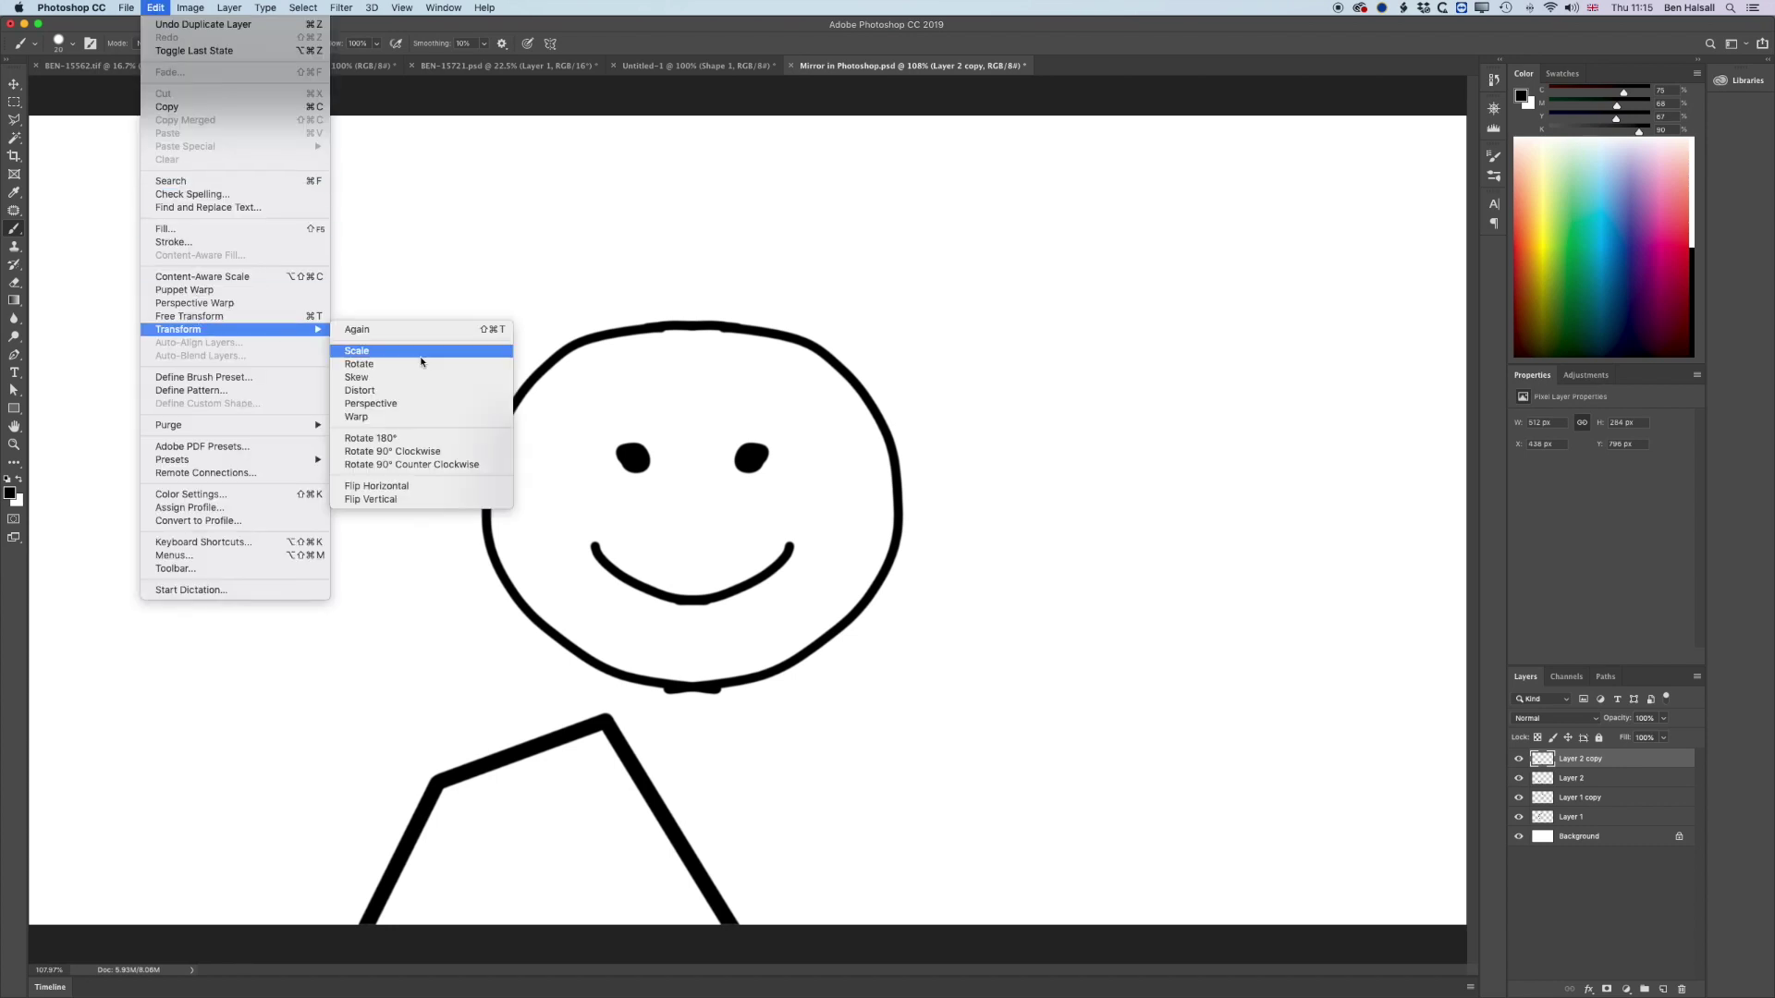
pyautogui.click(411, 485)
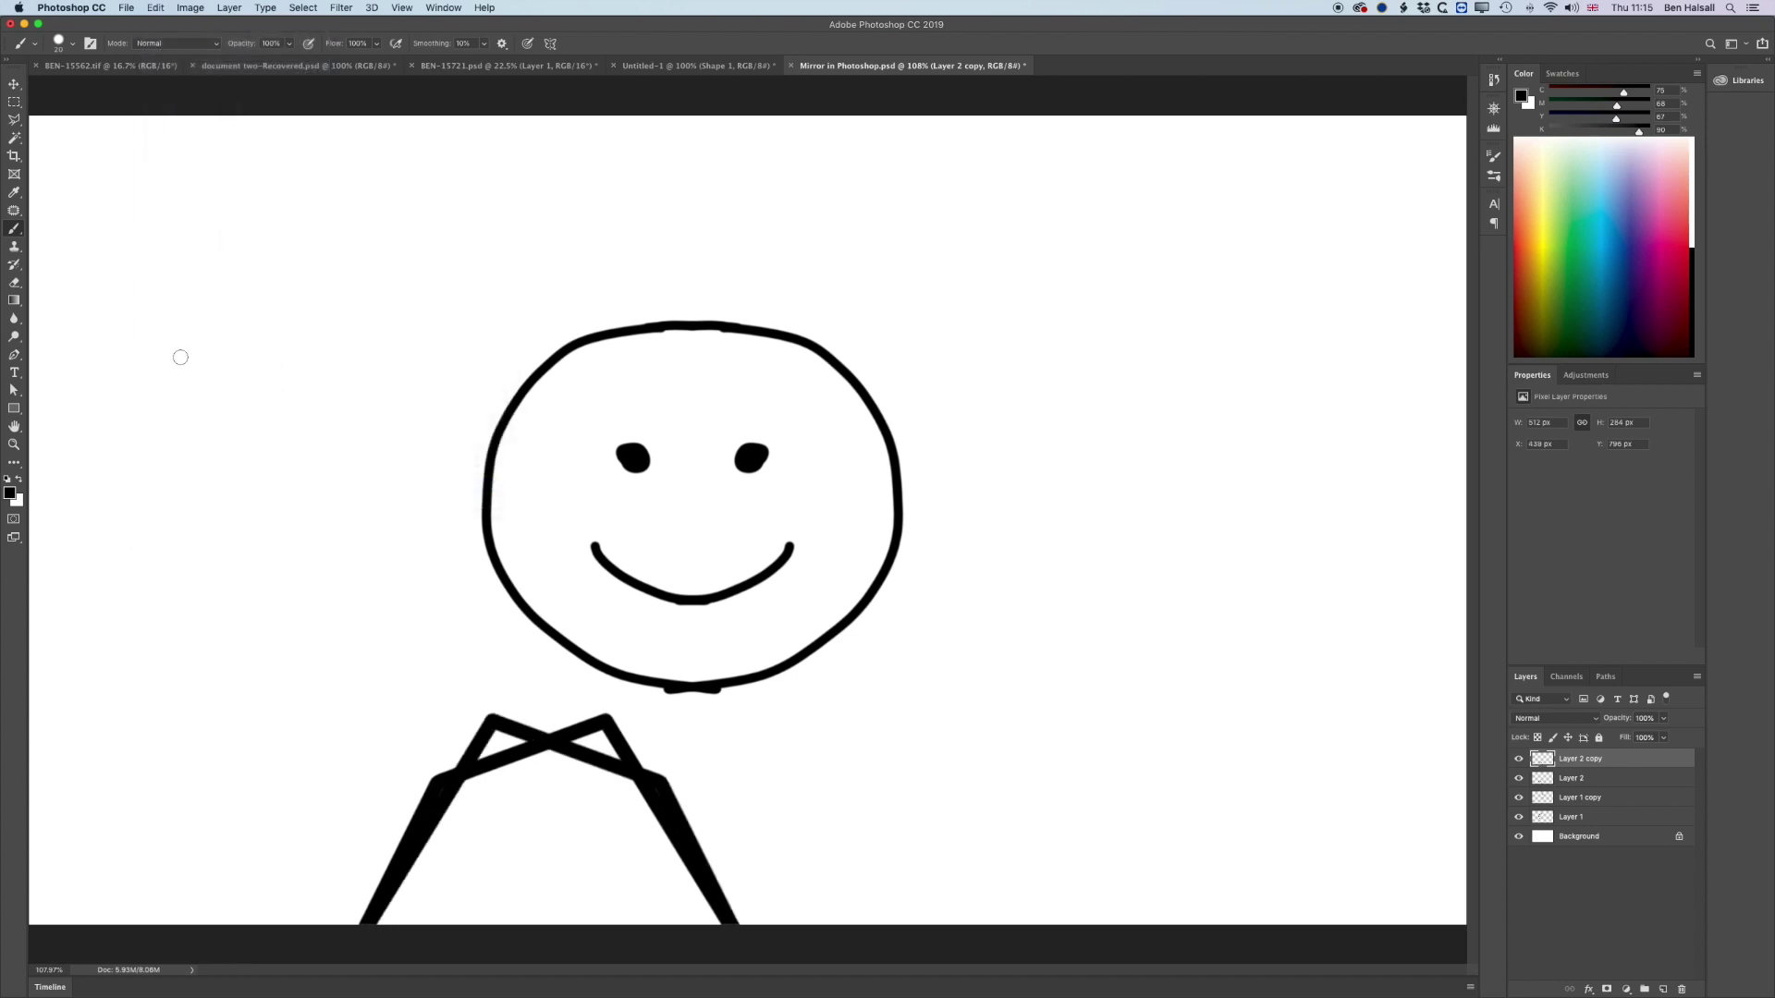
pyautogui.click(14, 84)
pyautogui.moveTo(610, 769); pyautogui.dragTo(905, 769)
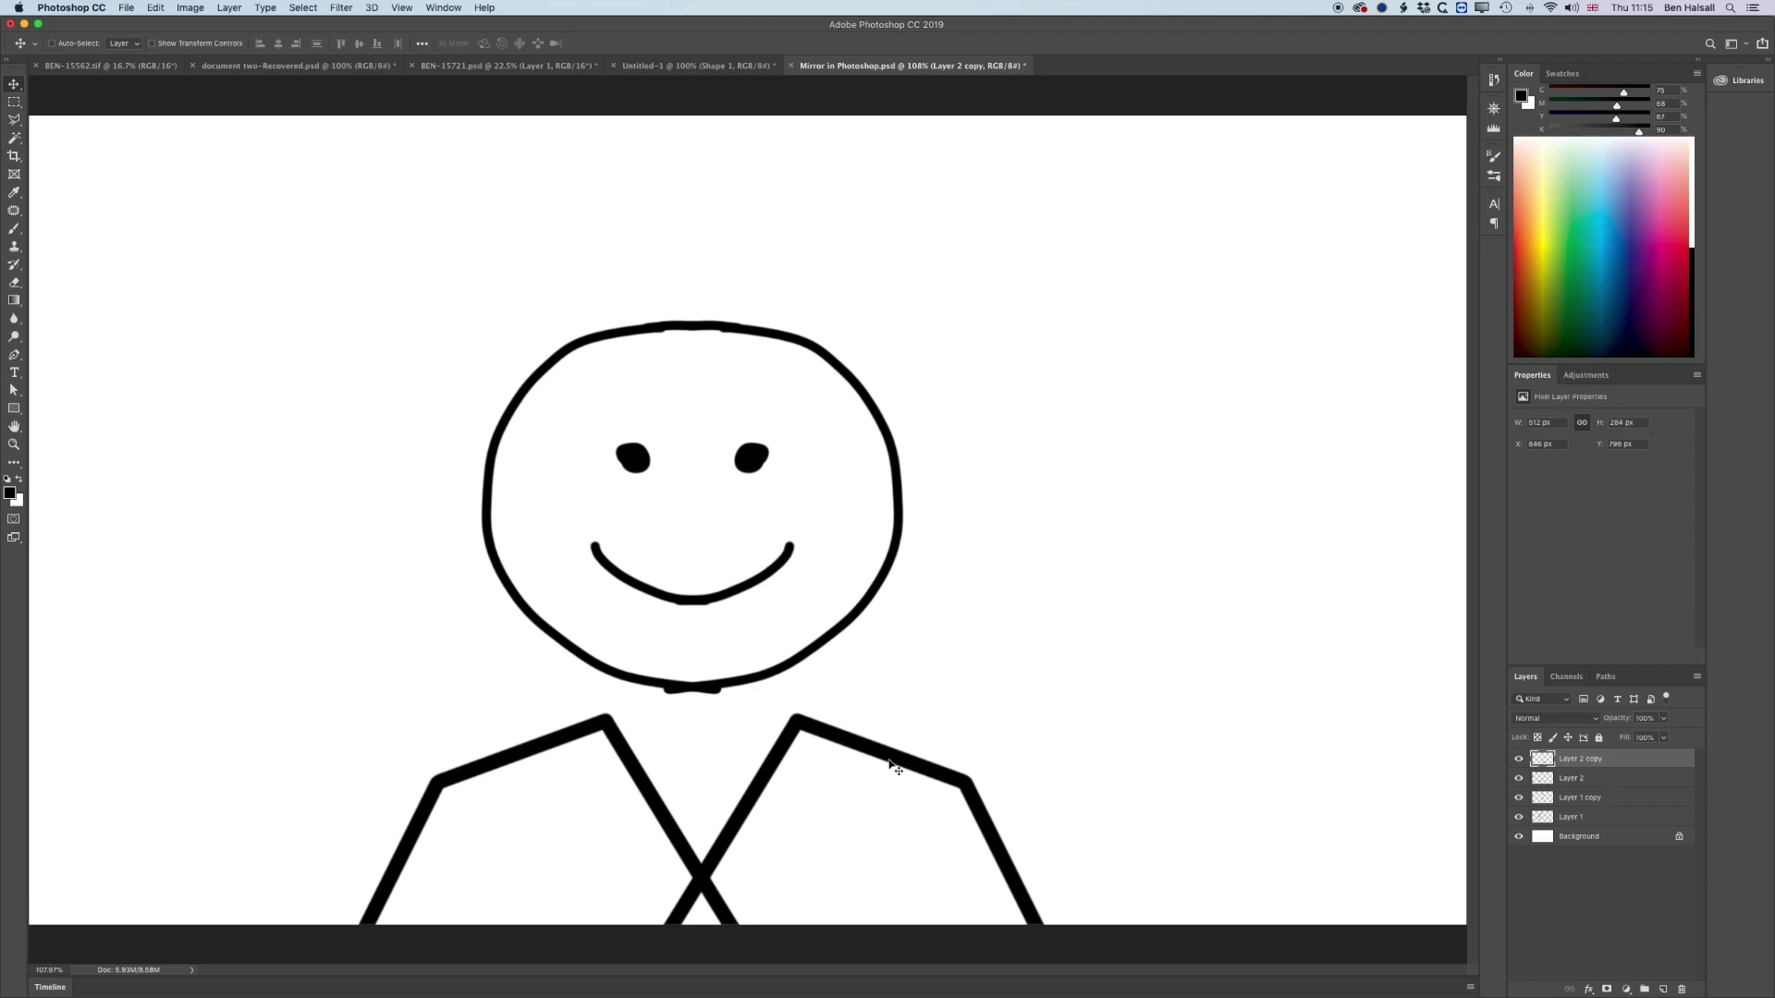
pyautogui.press('super+z')
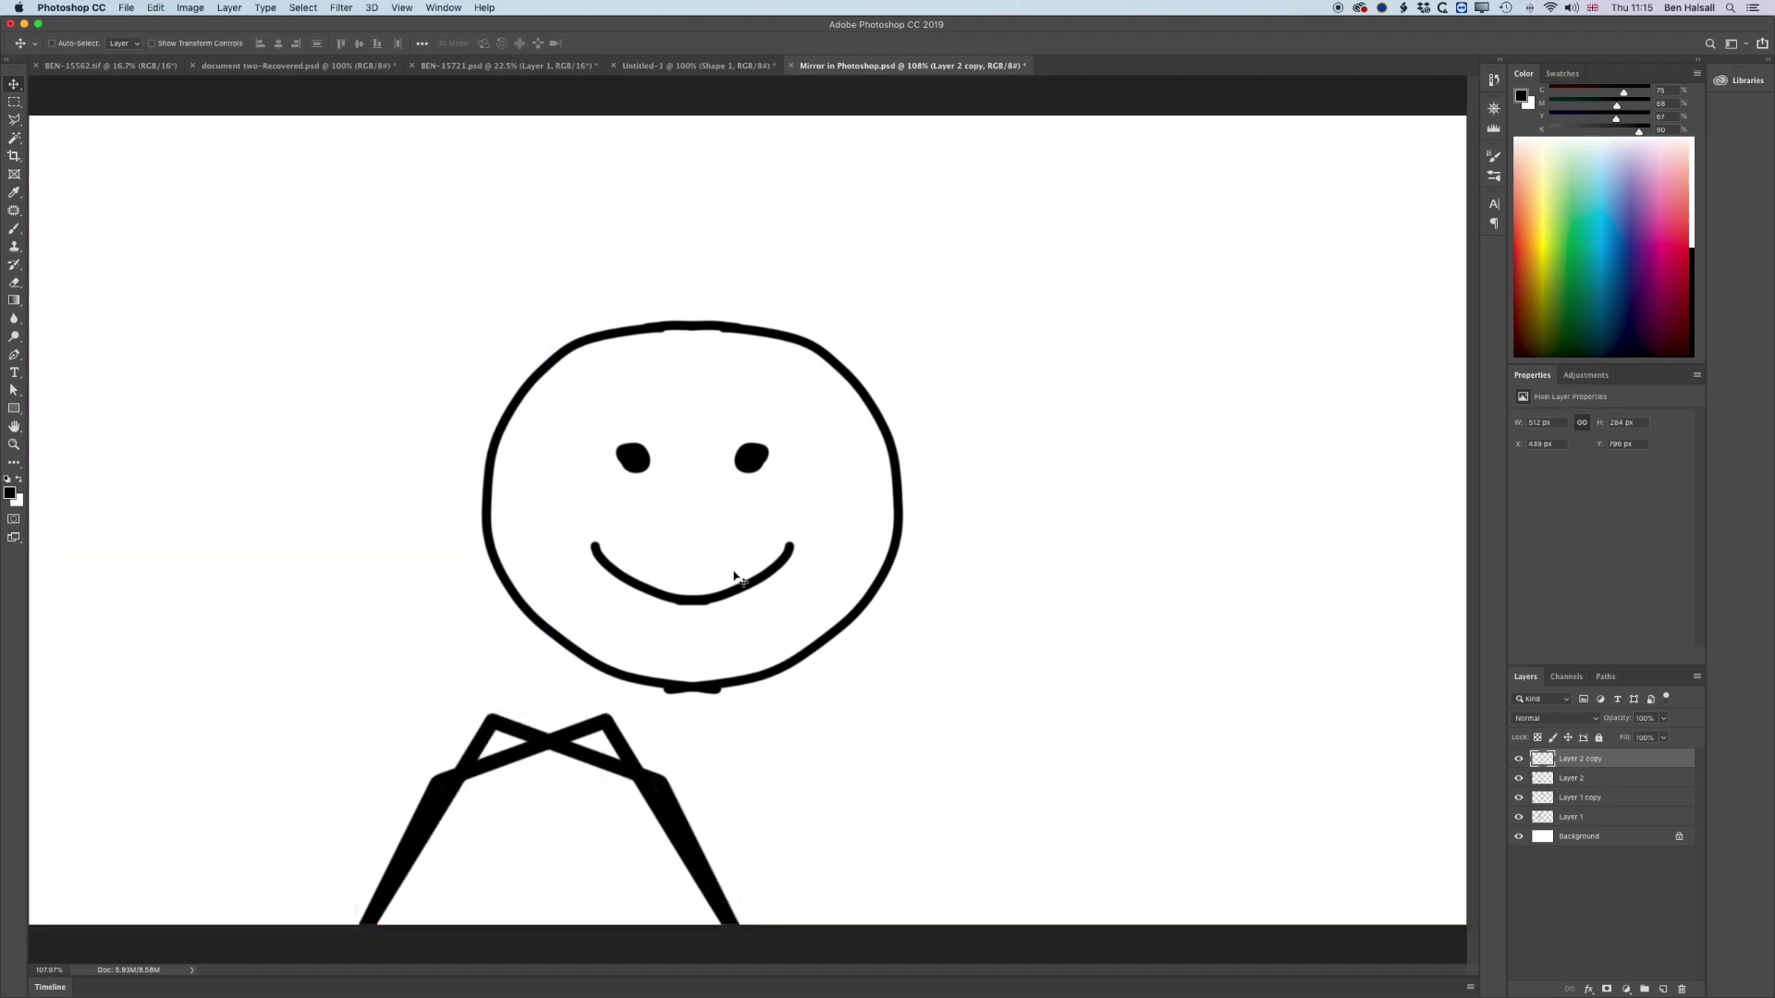
pyautogui.press('super+z')
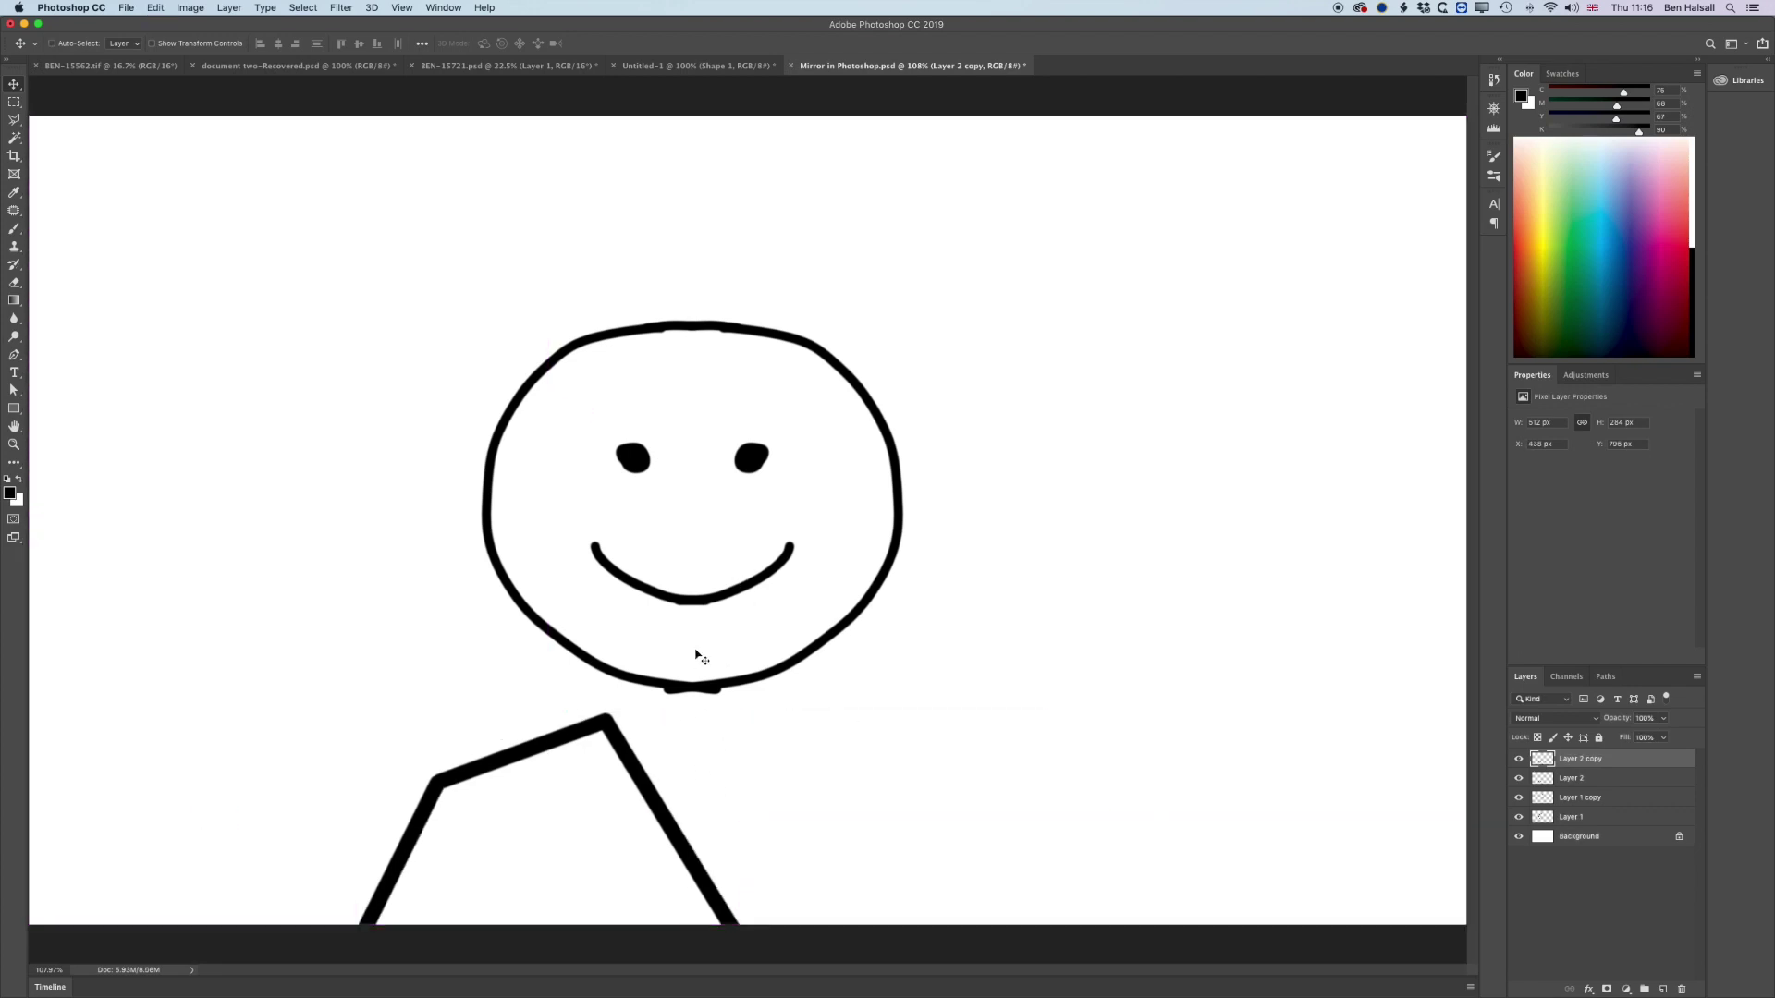
# Step: Free Transform the Layer 2 copy, move its reference point to the face's vertical centre line, and flip it horizontally about that point
pyautogui.click(155, 8)
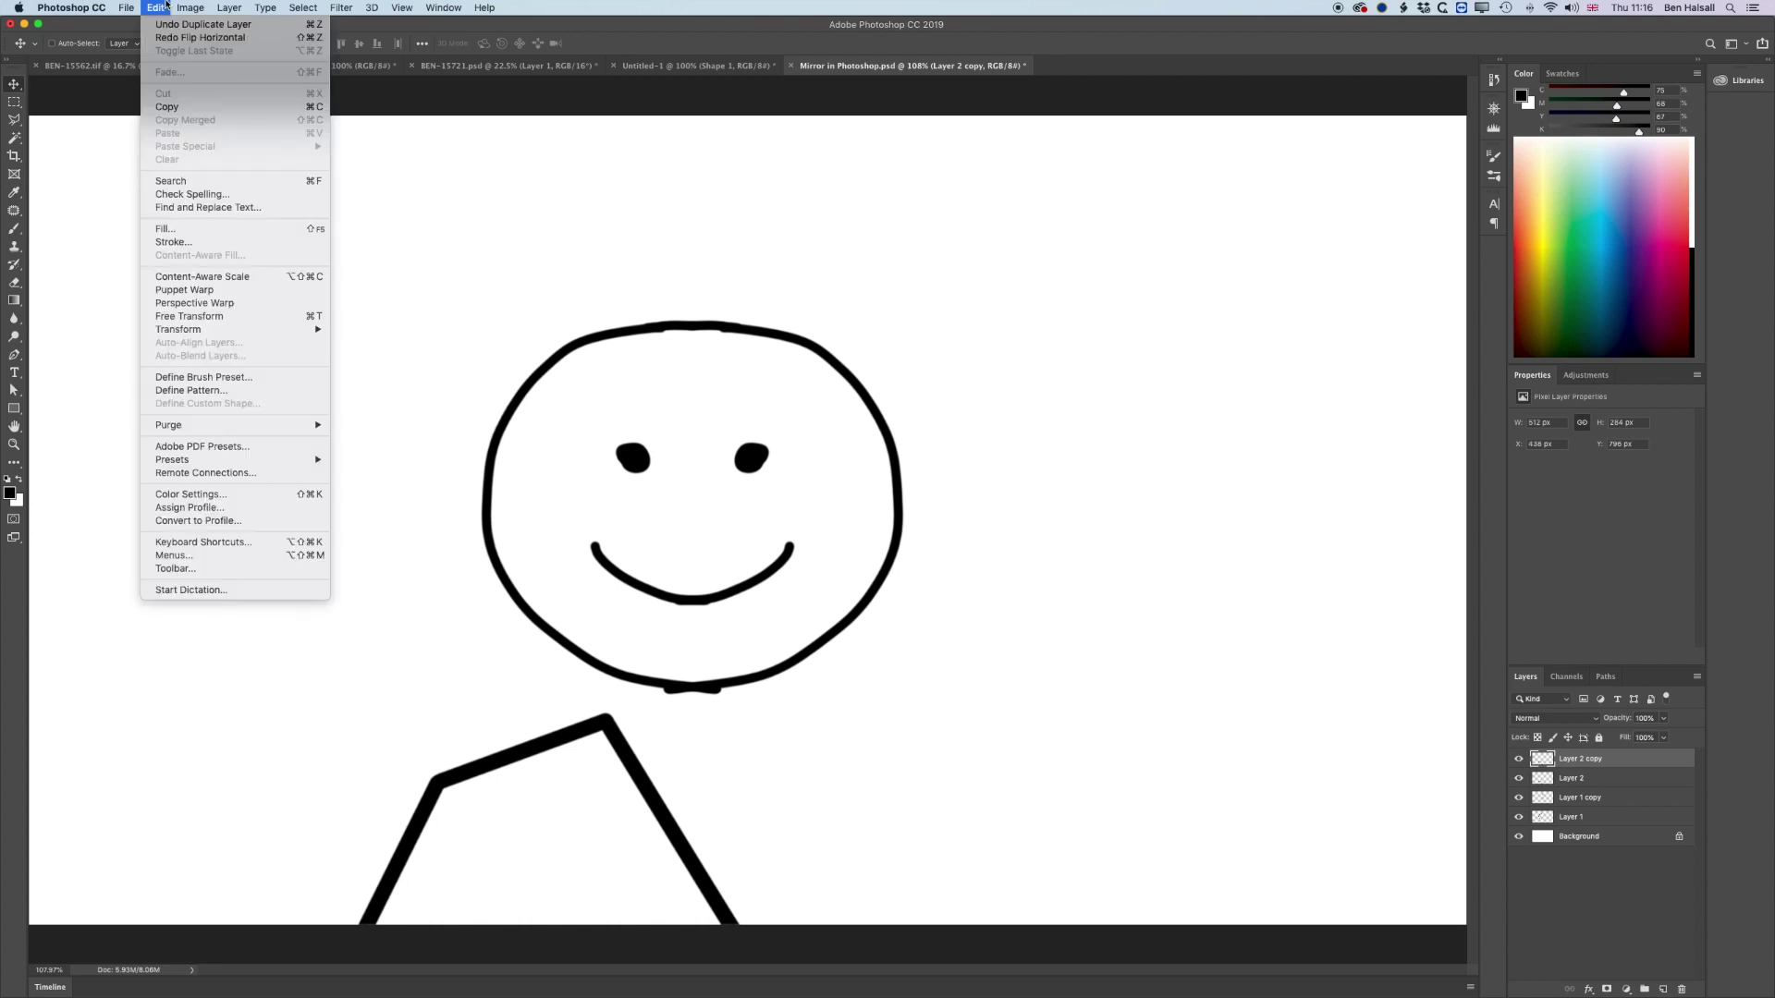
pyautogui.click(220, 316)
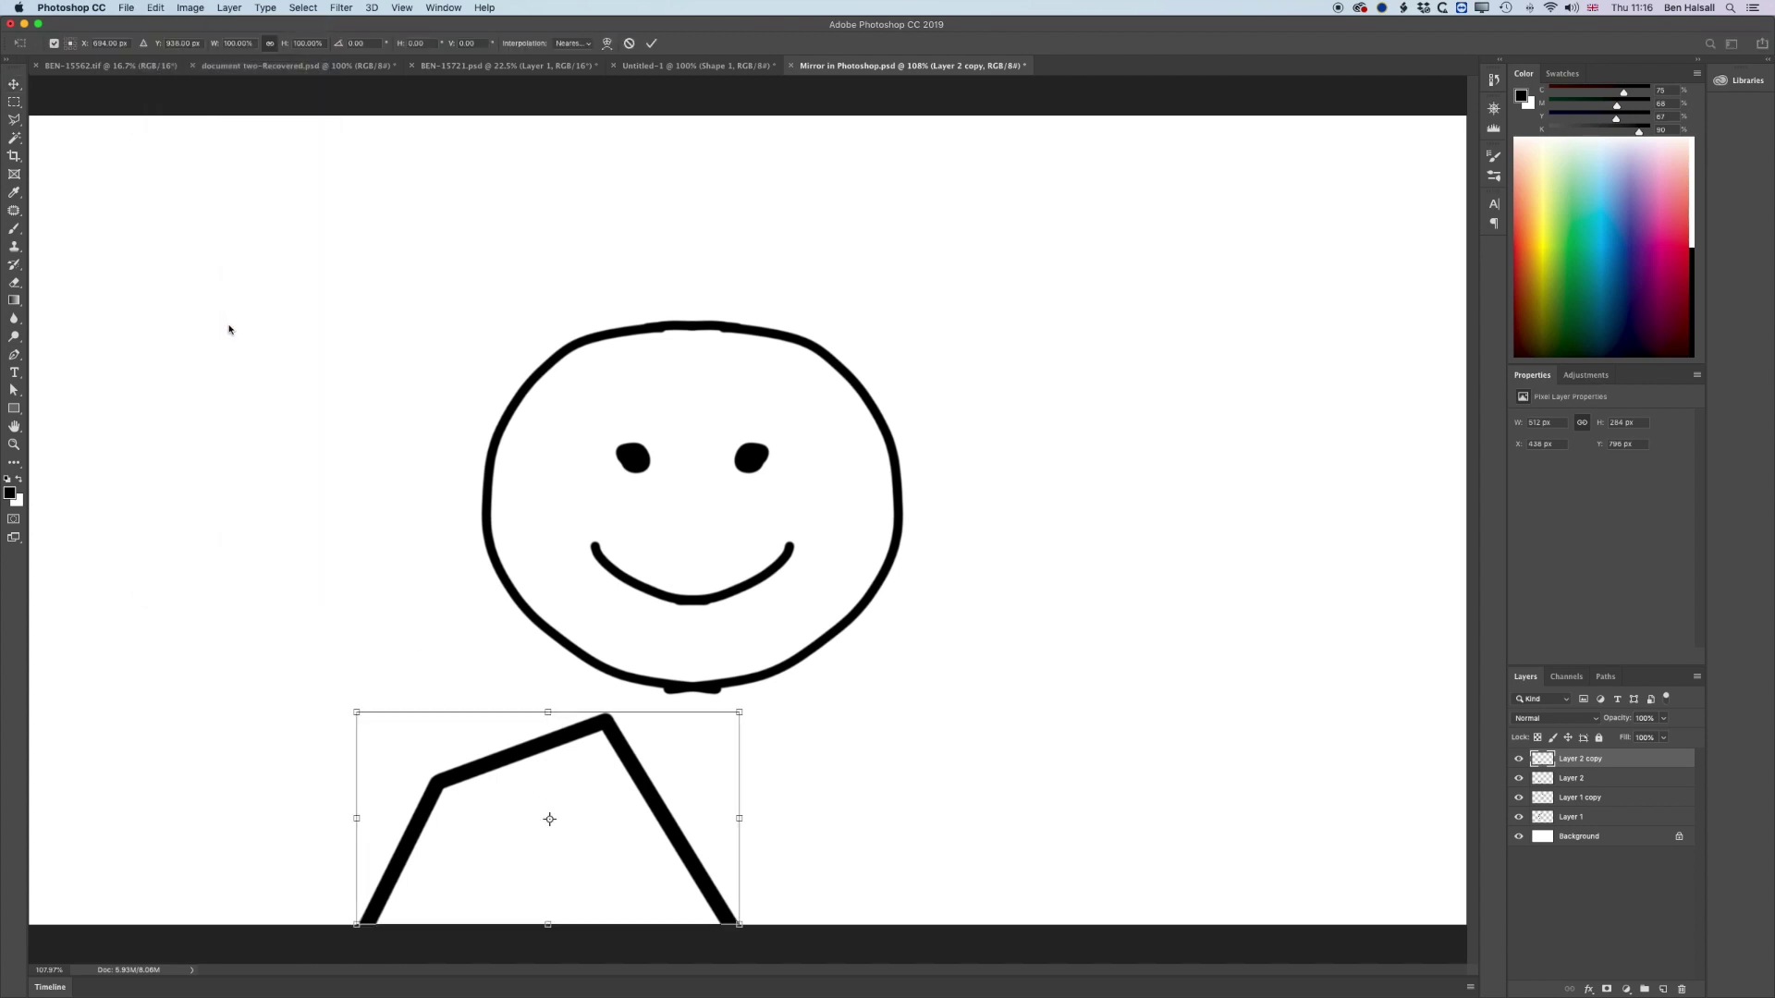
pyautogui.moveTo(549, 820); pyautogui.dragTo(695, 822)
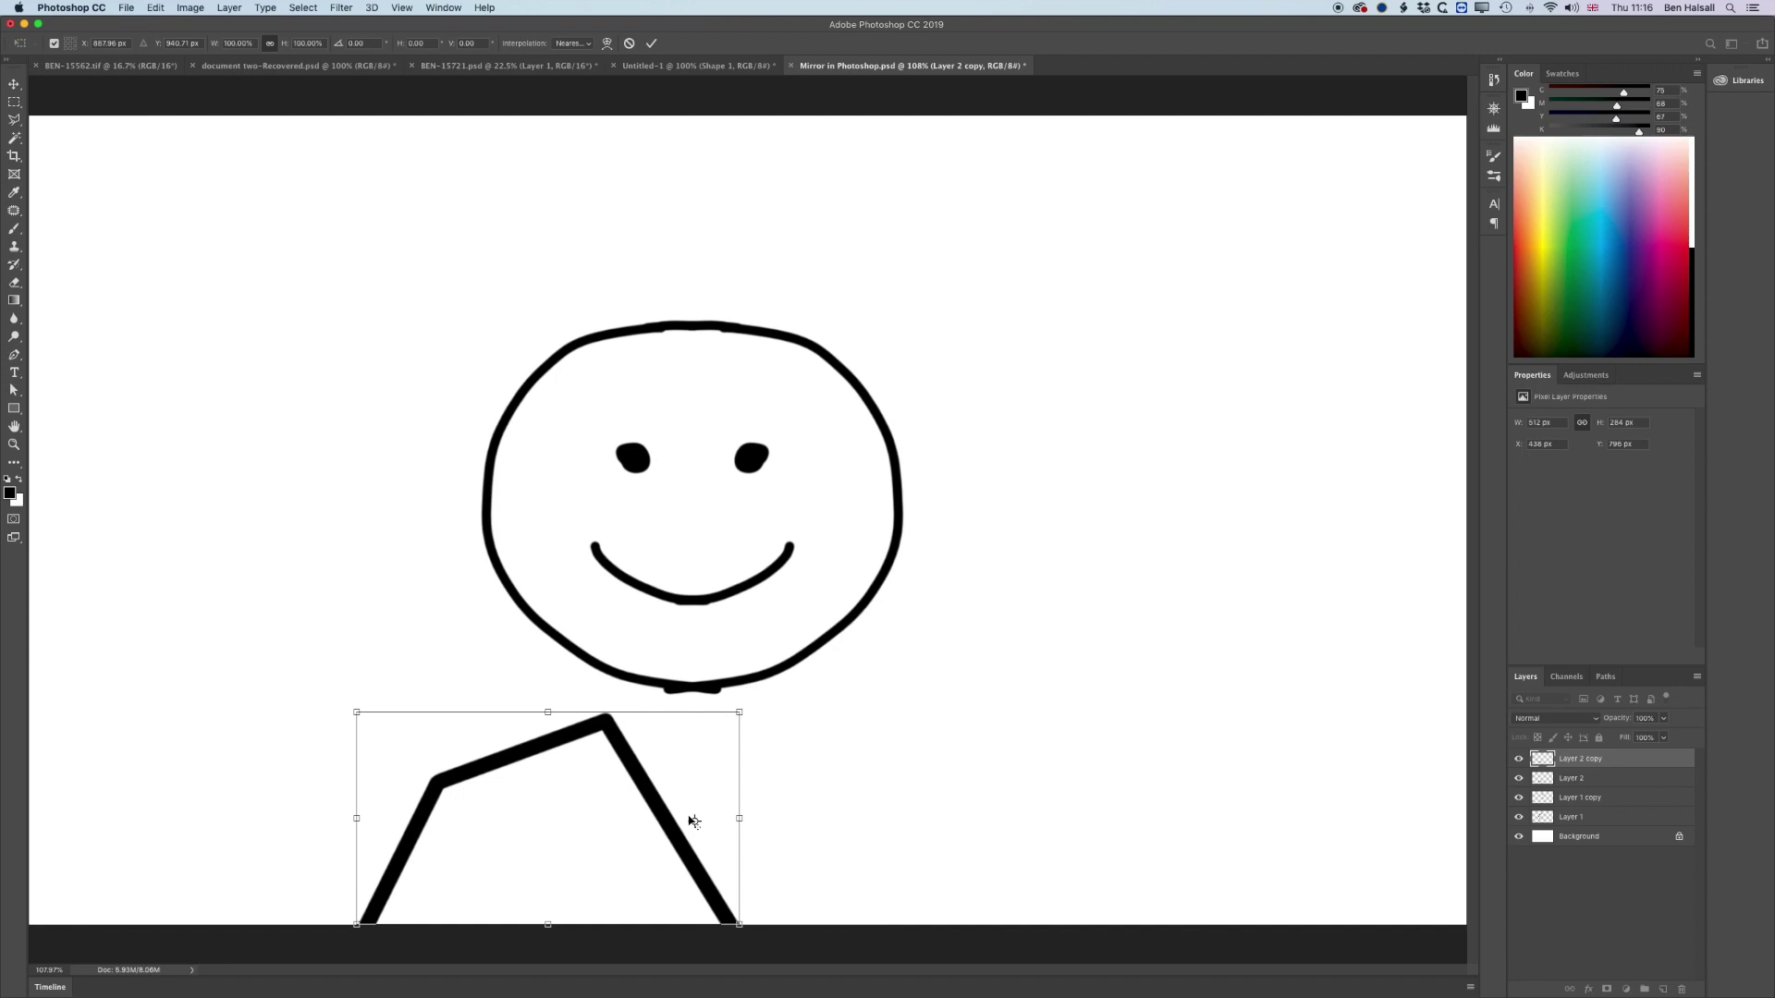
pyautogui.click(54, 43)
pyautogui.moveTo(549, 825); pyautogui.dragTo(706, 826)
pyautogui.click(153, 7)
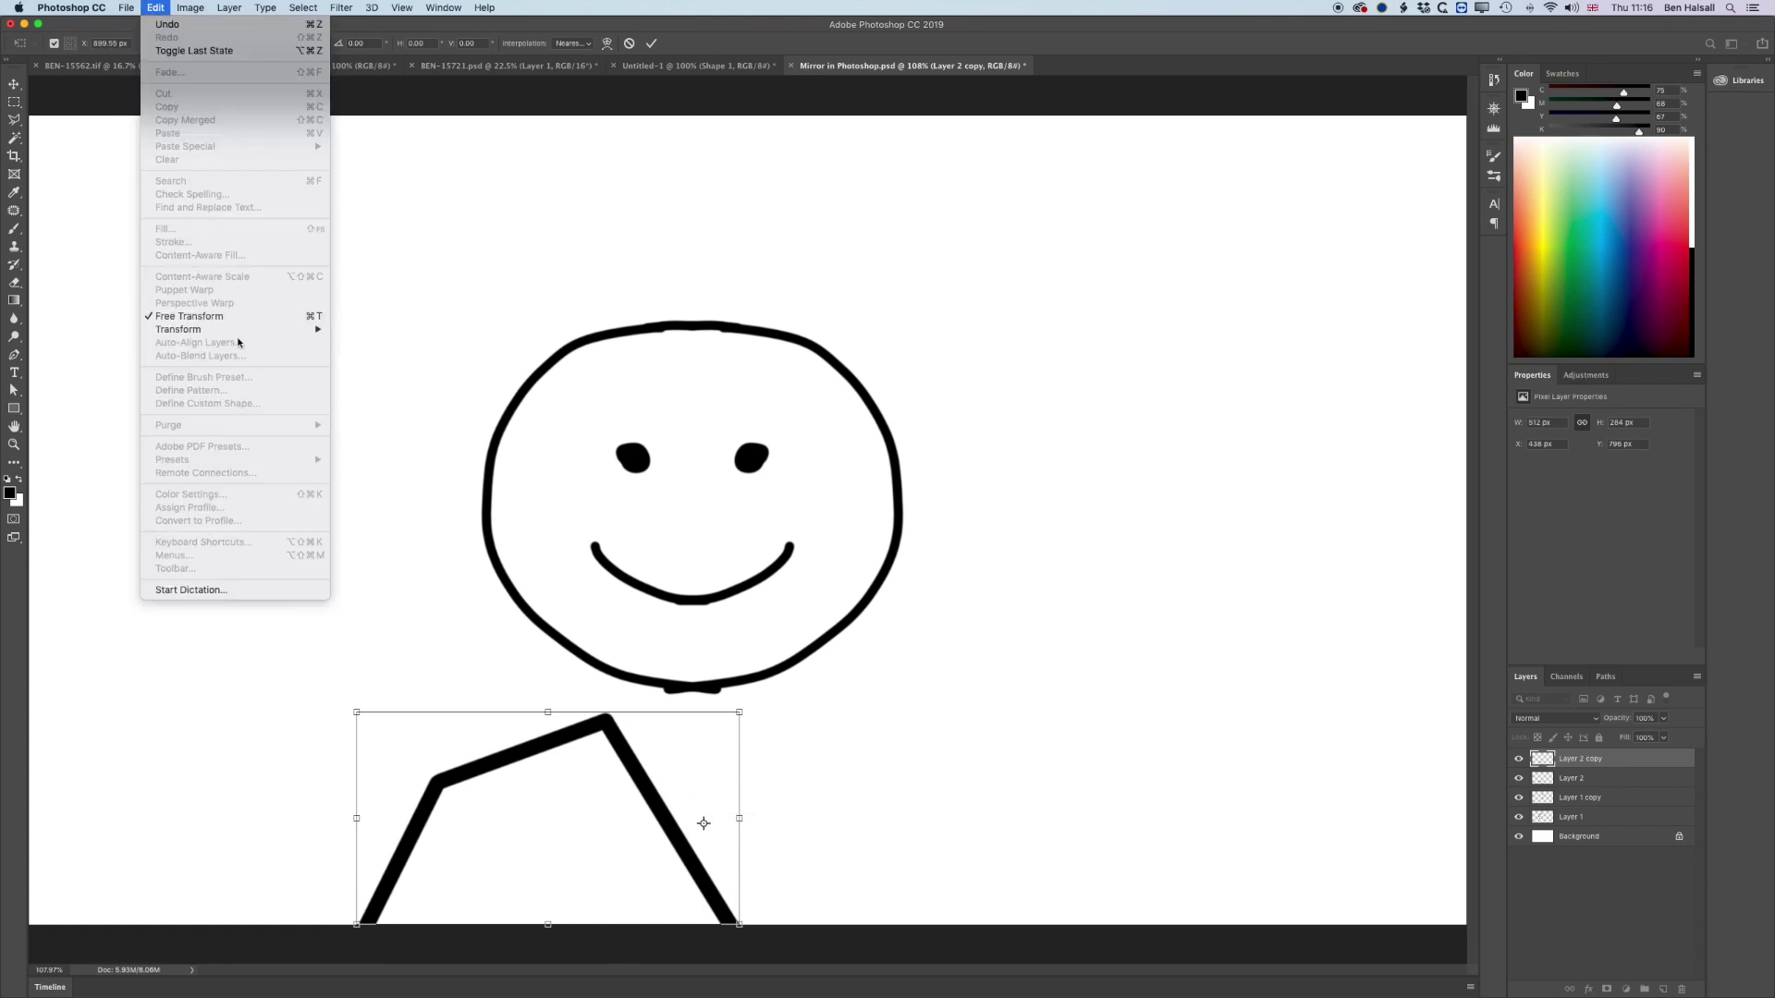
pyautogui.moveTo(231, 330)
pyautogui.click(418, 487)
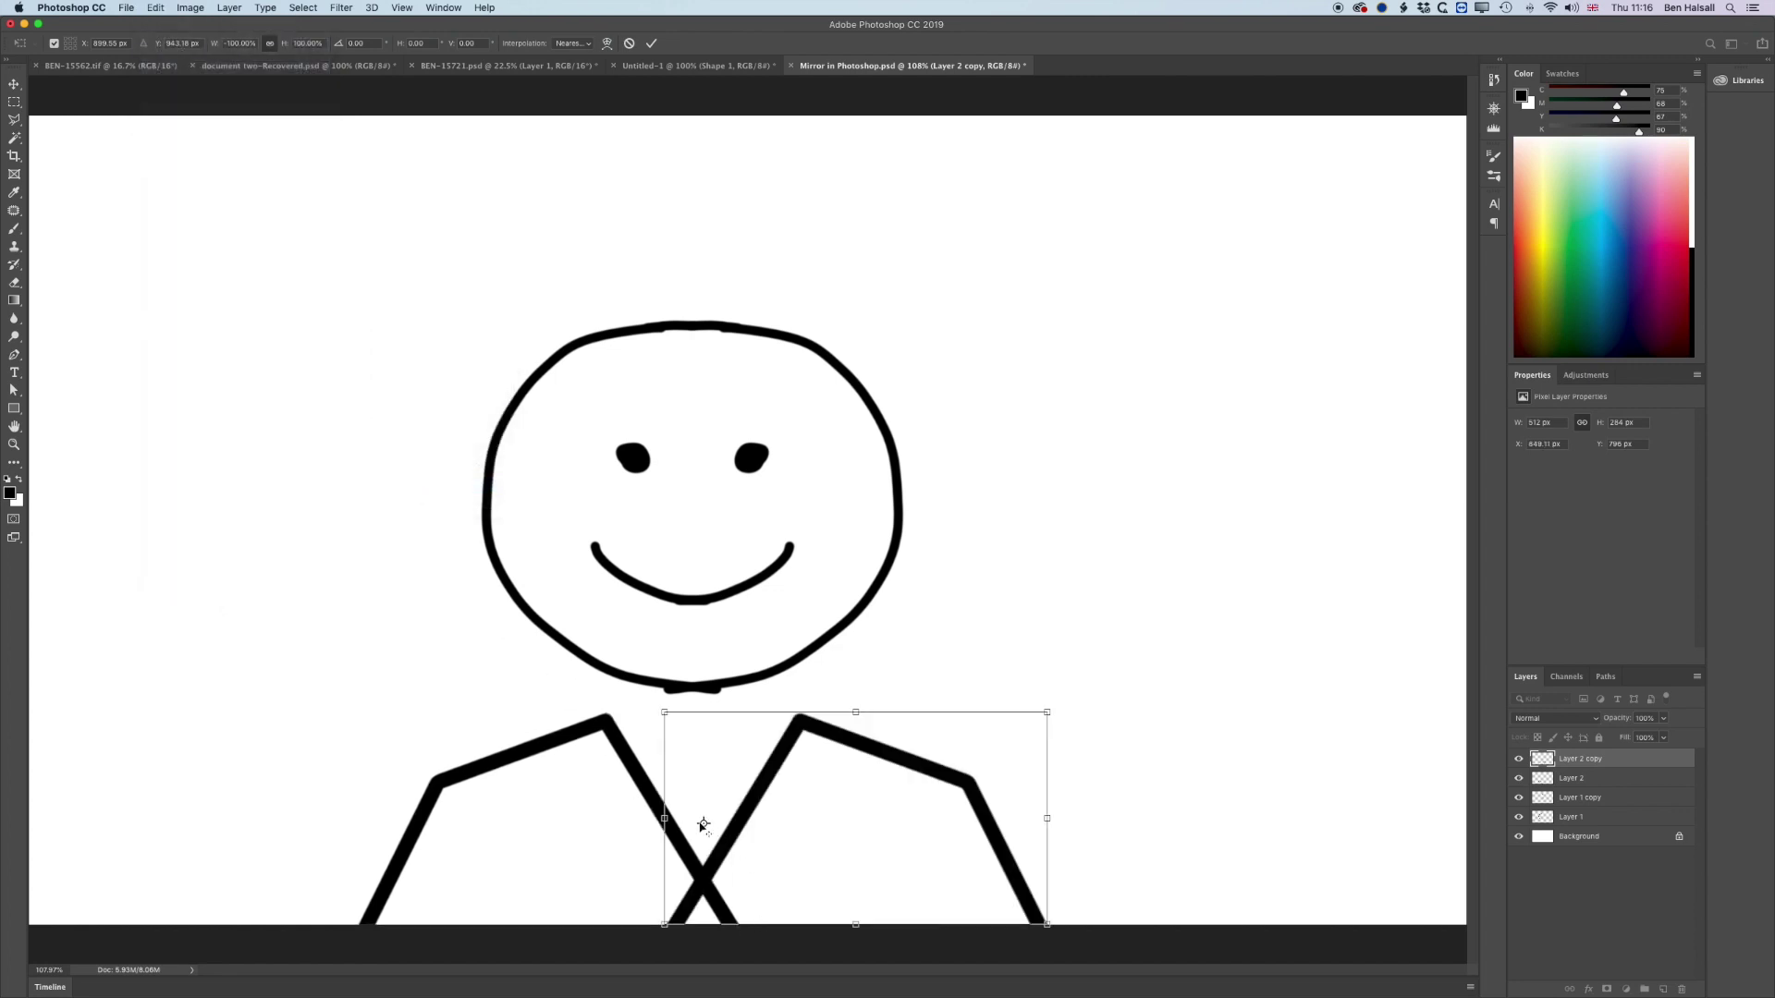
pyautogui.press('Return')
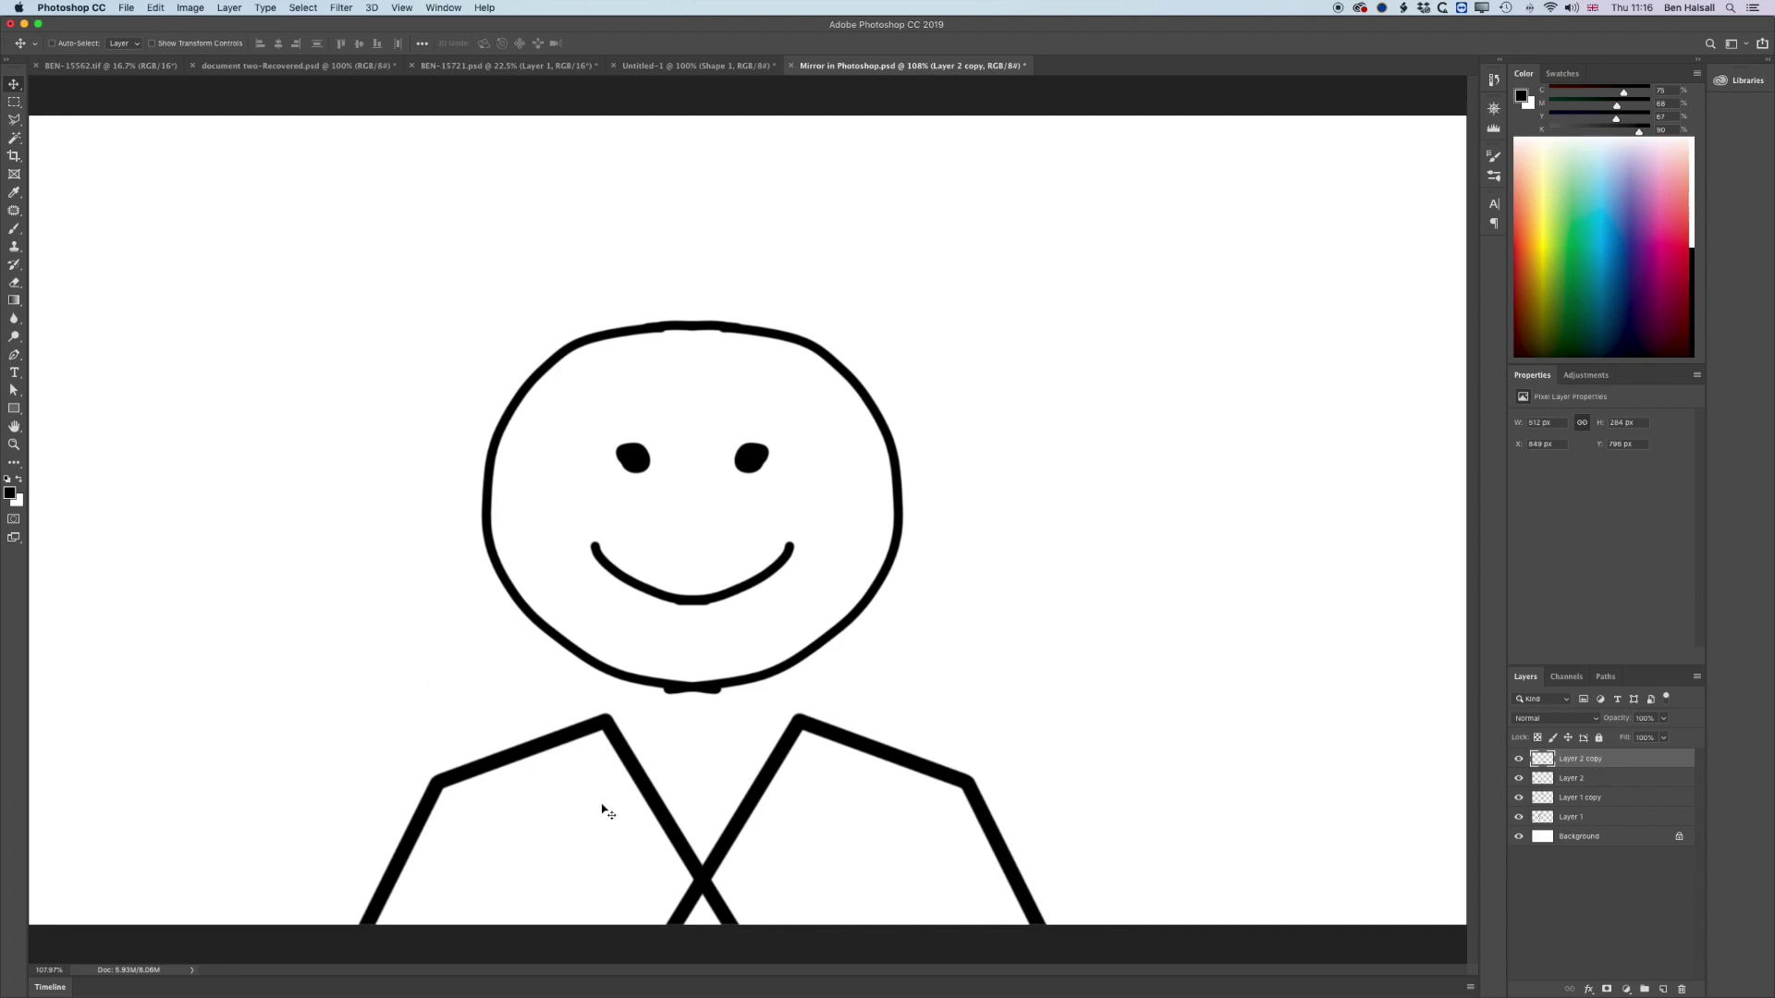
# Step: Switch to the Eraser and reduce its size to 70 px
pyautogui.click(15, 285)
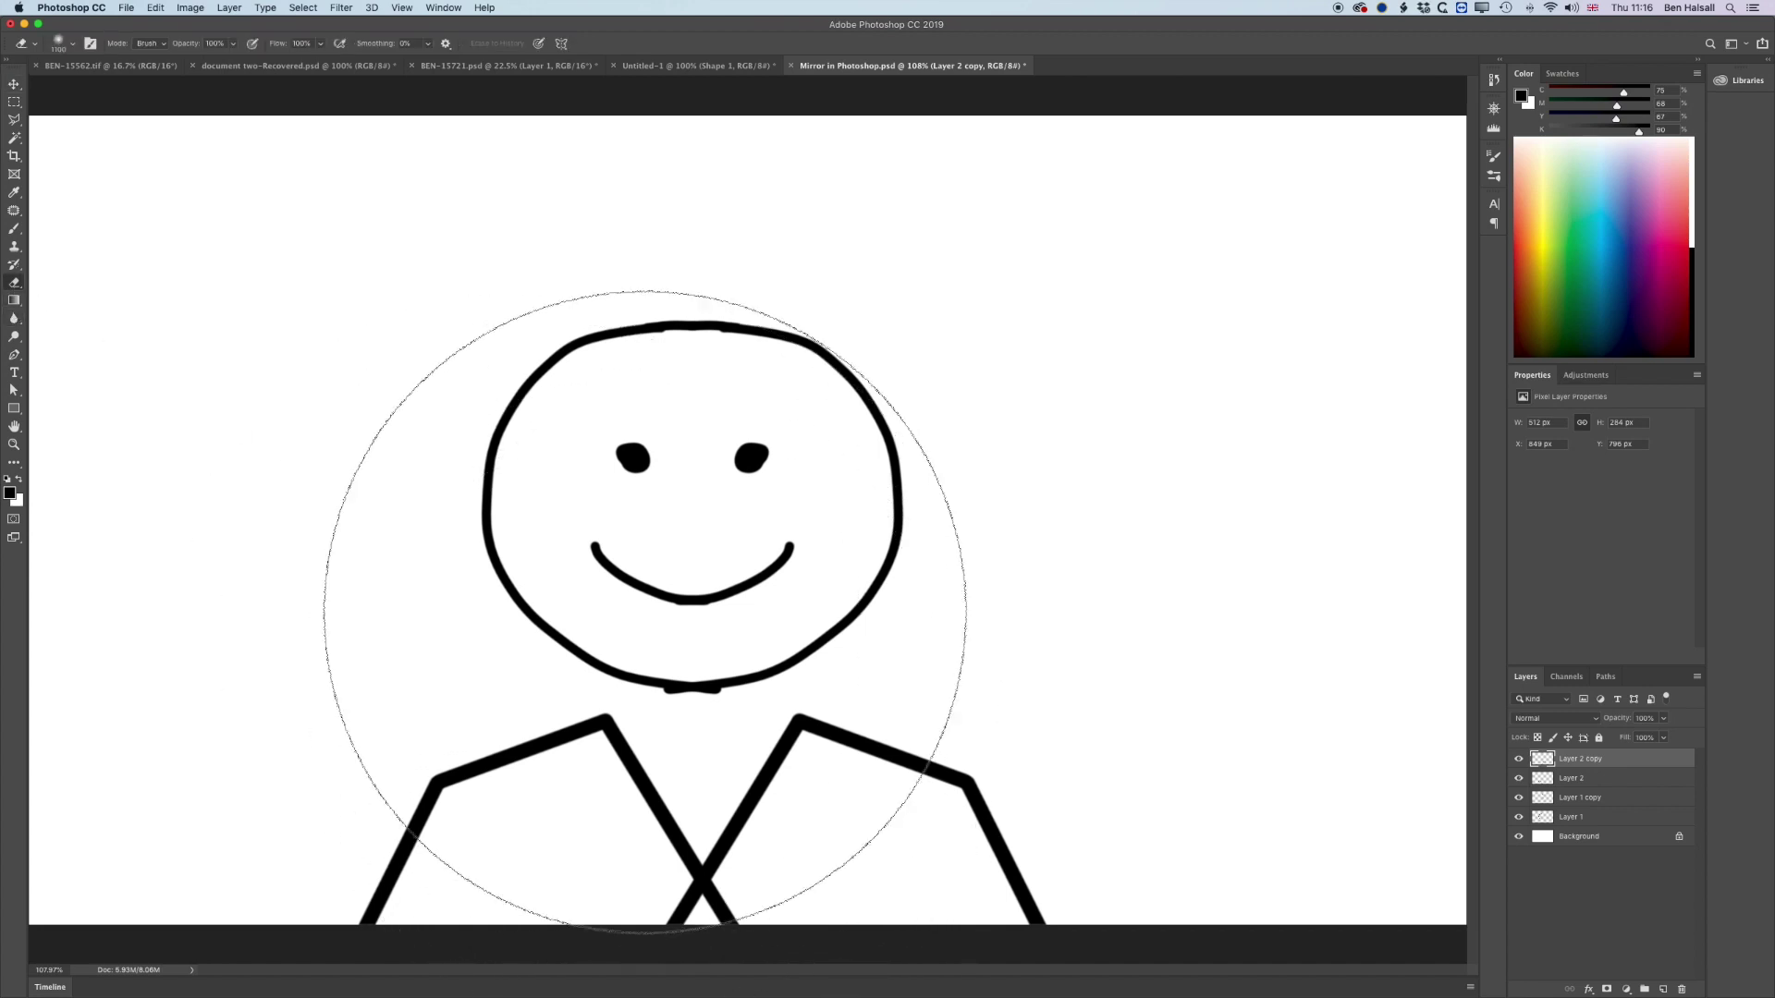
pyautogui.rightClick(669, 618)
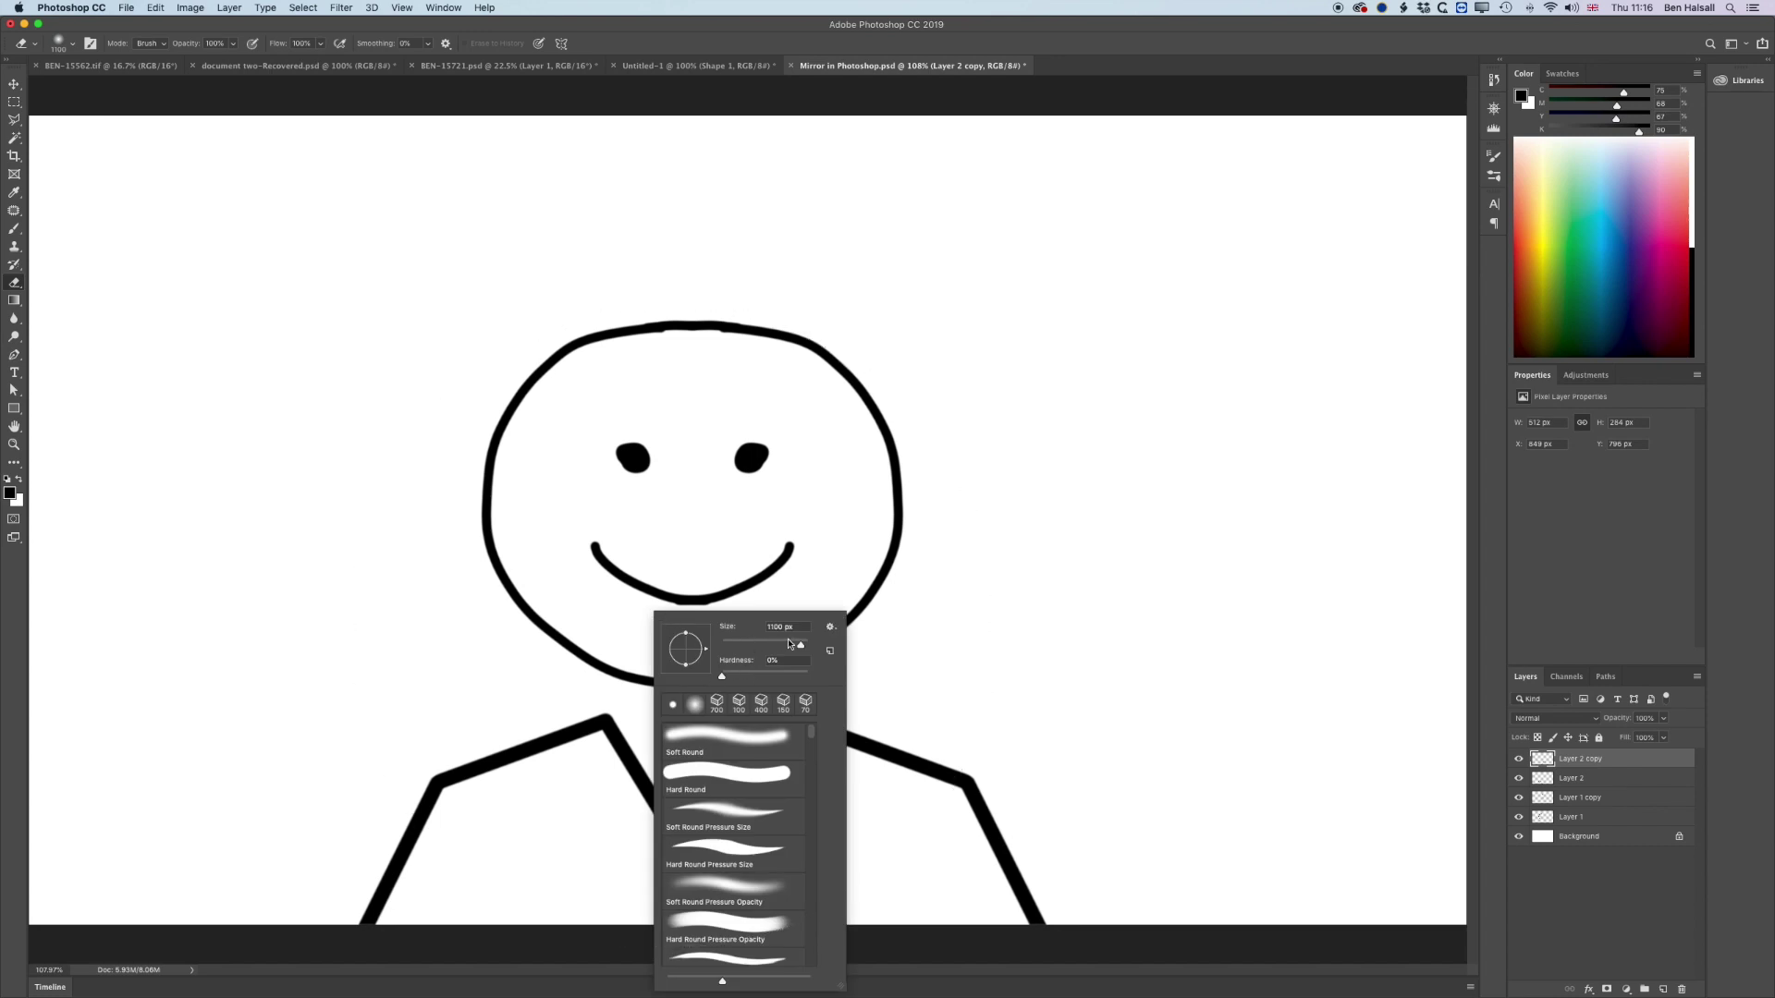
pyautogui.moveTo(790, 644); pyautogui.dragTo(752, 645)
pyautogui.write('11')
pyautogui.press('Return')
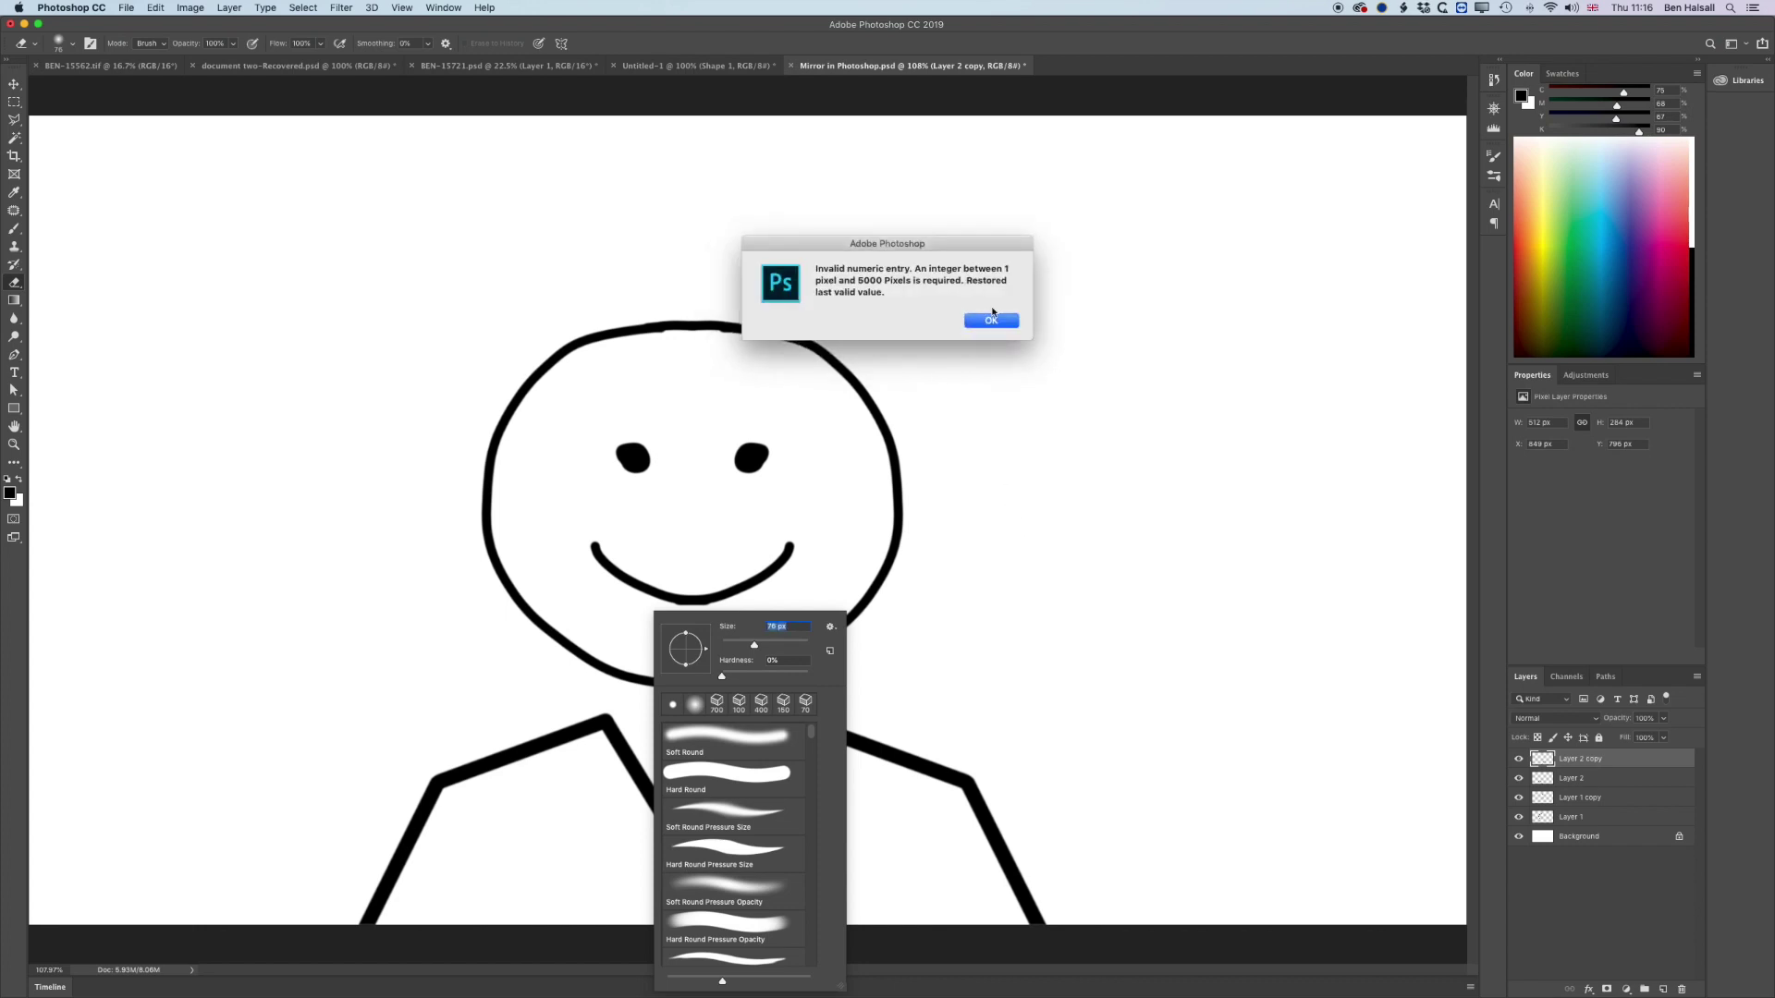
pyautogui.click(986, 322)
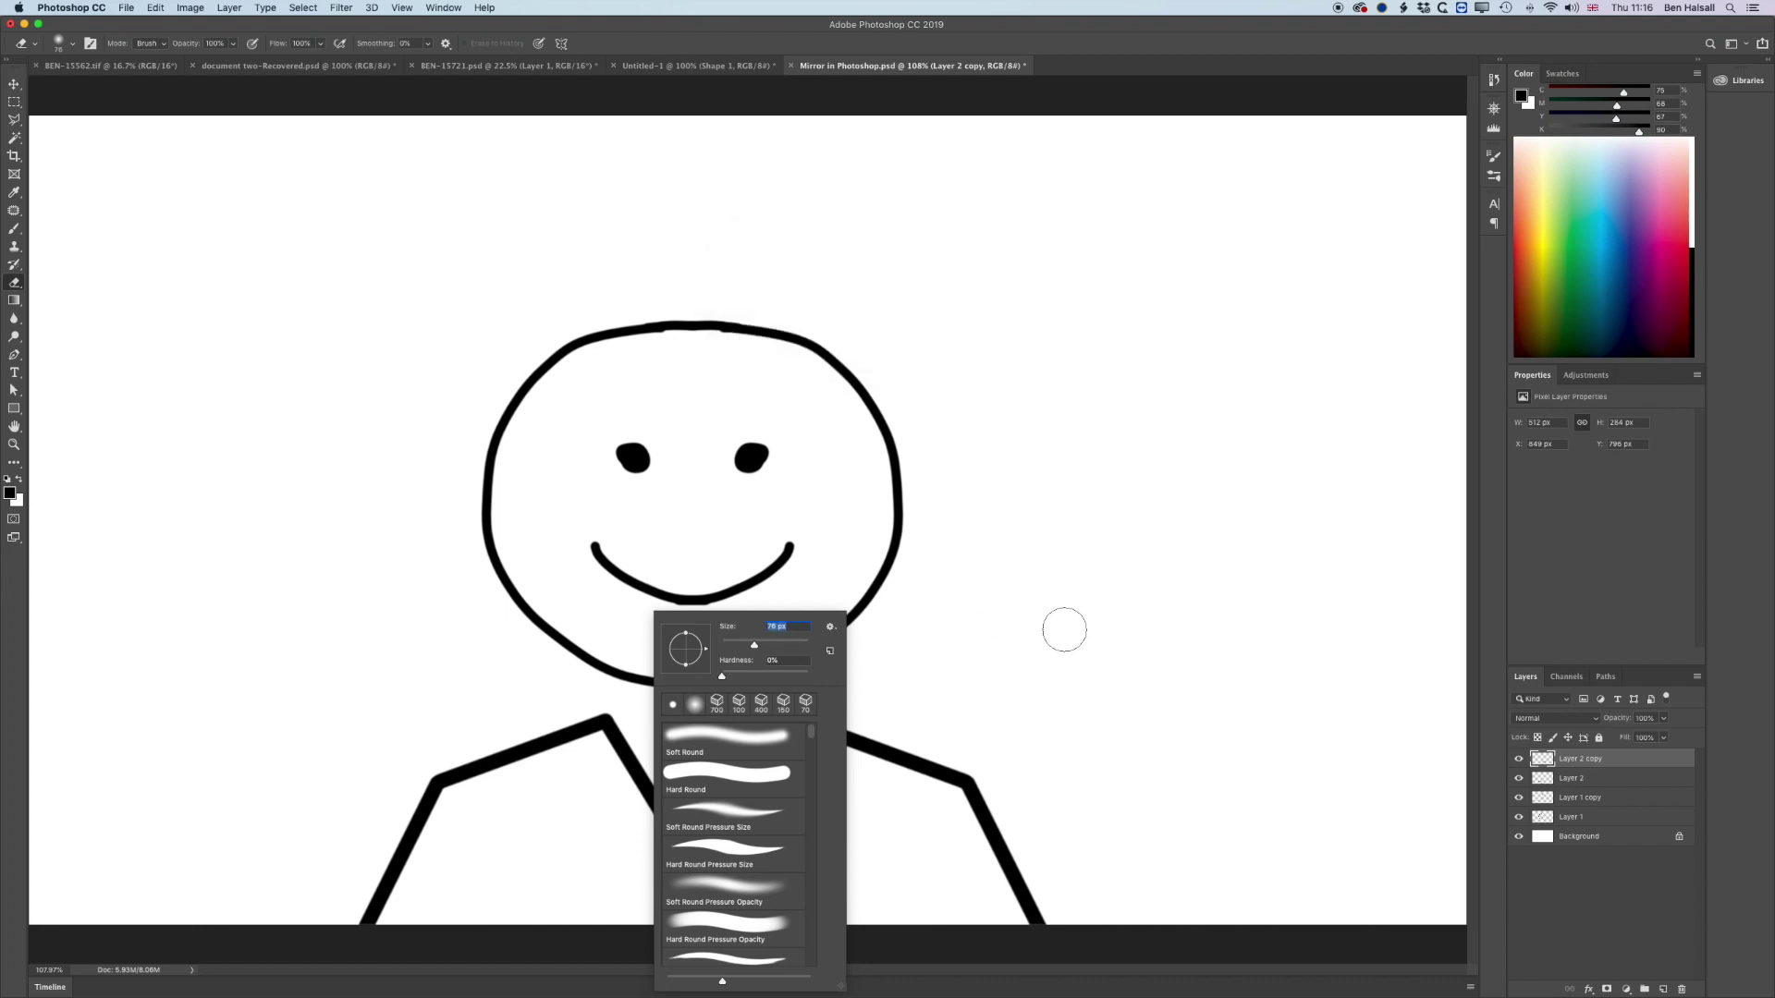
pyautogui.press('Return')
pyautogui.press('[')
pyautogui.press('[')
pyautogui.press('[')
pyautogui.press(']')
pyautogui.press(']')
pyautogui.press(']')
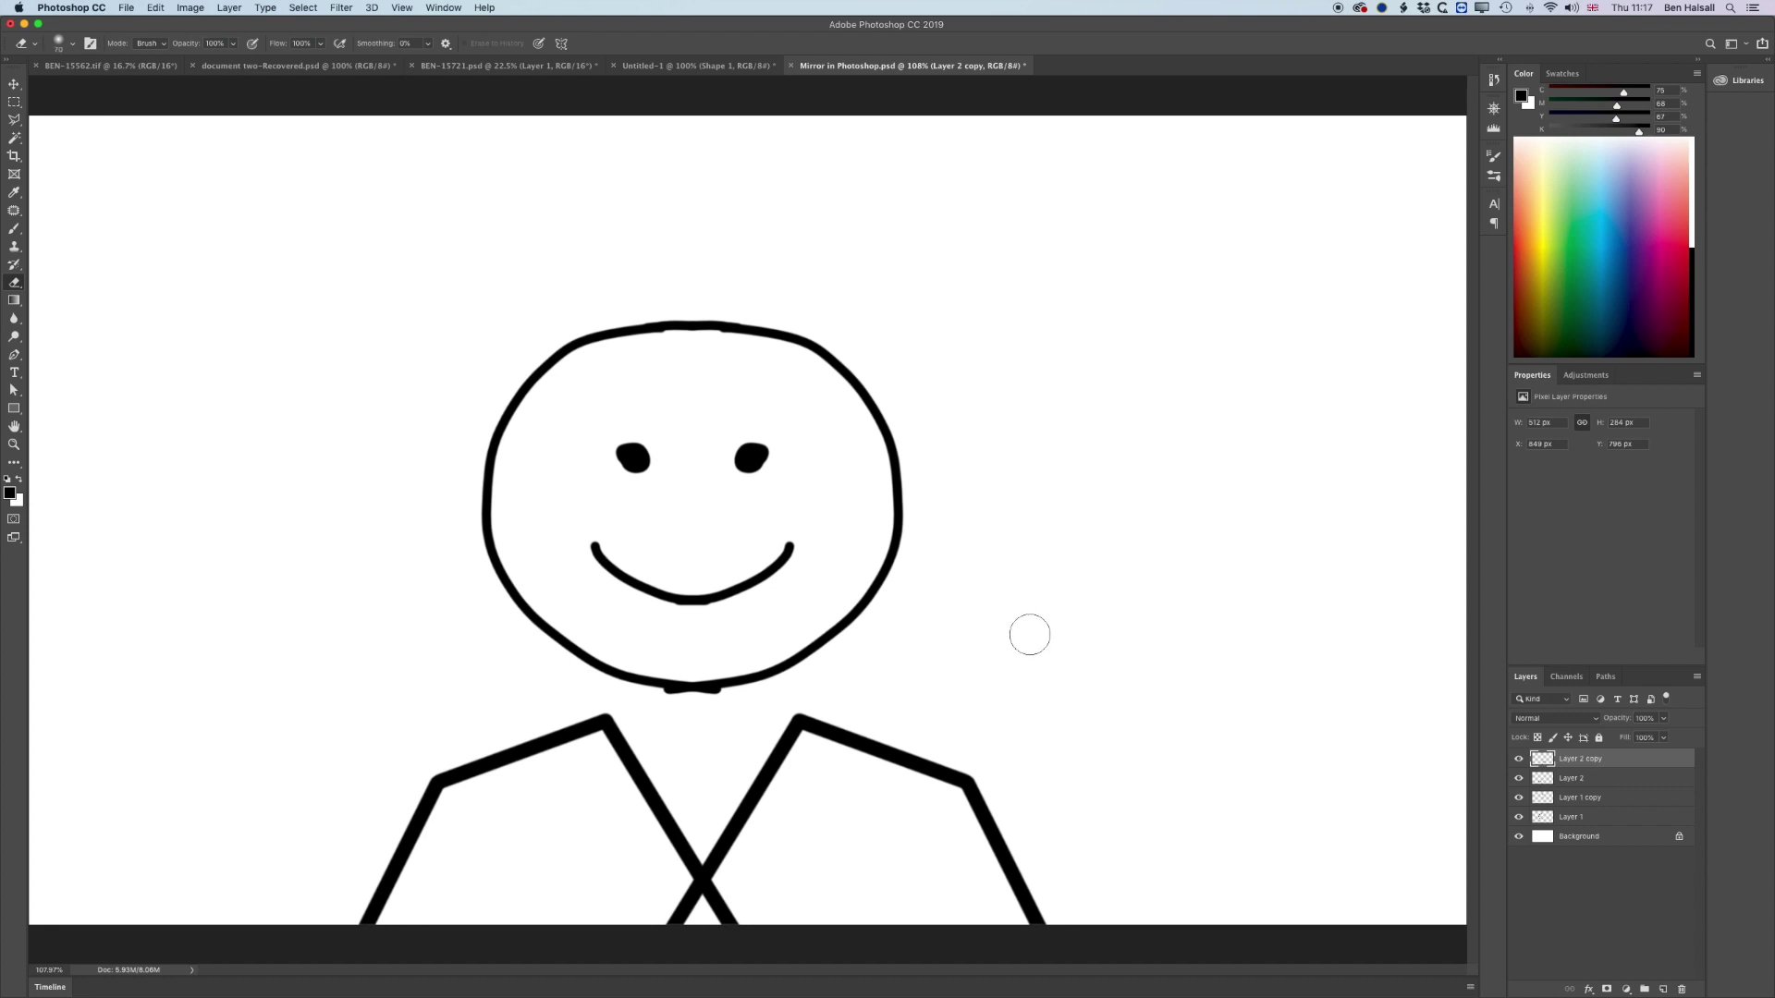
# Step: Set the Eraser's hardness to 100% and erase the mirrored outline's inner line below the point where the two shoulders cross
pyautogui.moveTo(656, 889)
pyautogui.mouseDown()
pyautogui.moveTo(704, 945)
pyautogui.moveTo(668, 899)
pyautogui.mouseUp()
pyautogui.rightClick(952, 685)
pyautogui.moveTo(1037, 684); pyautogui.dragTo(1192, 686)
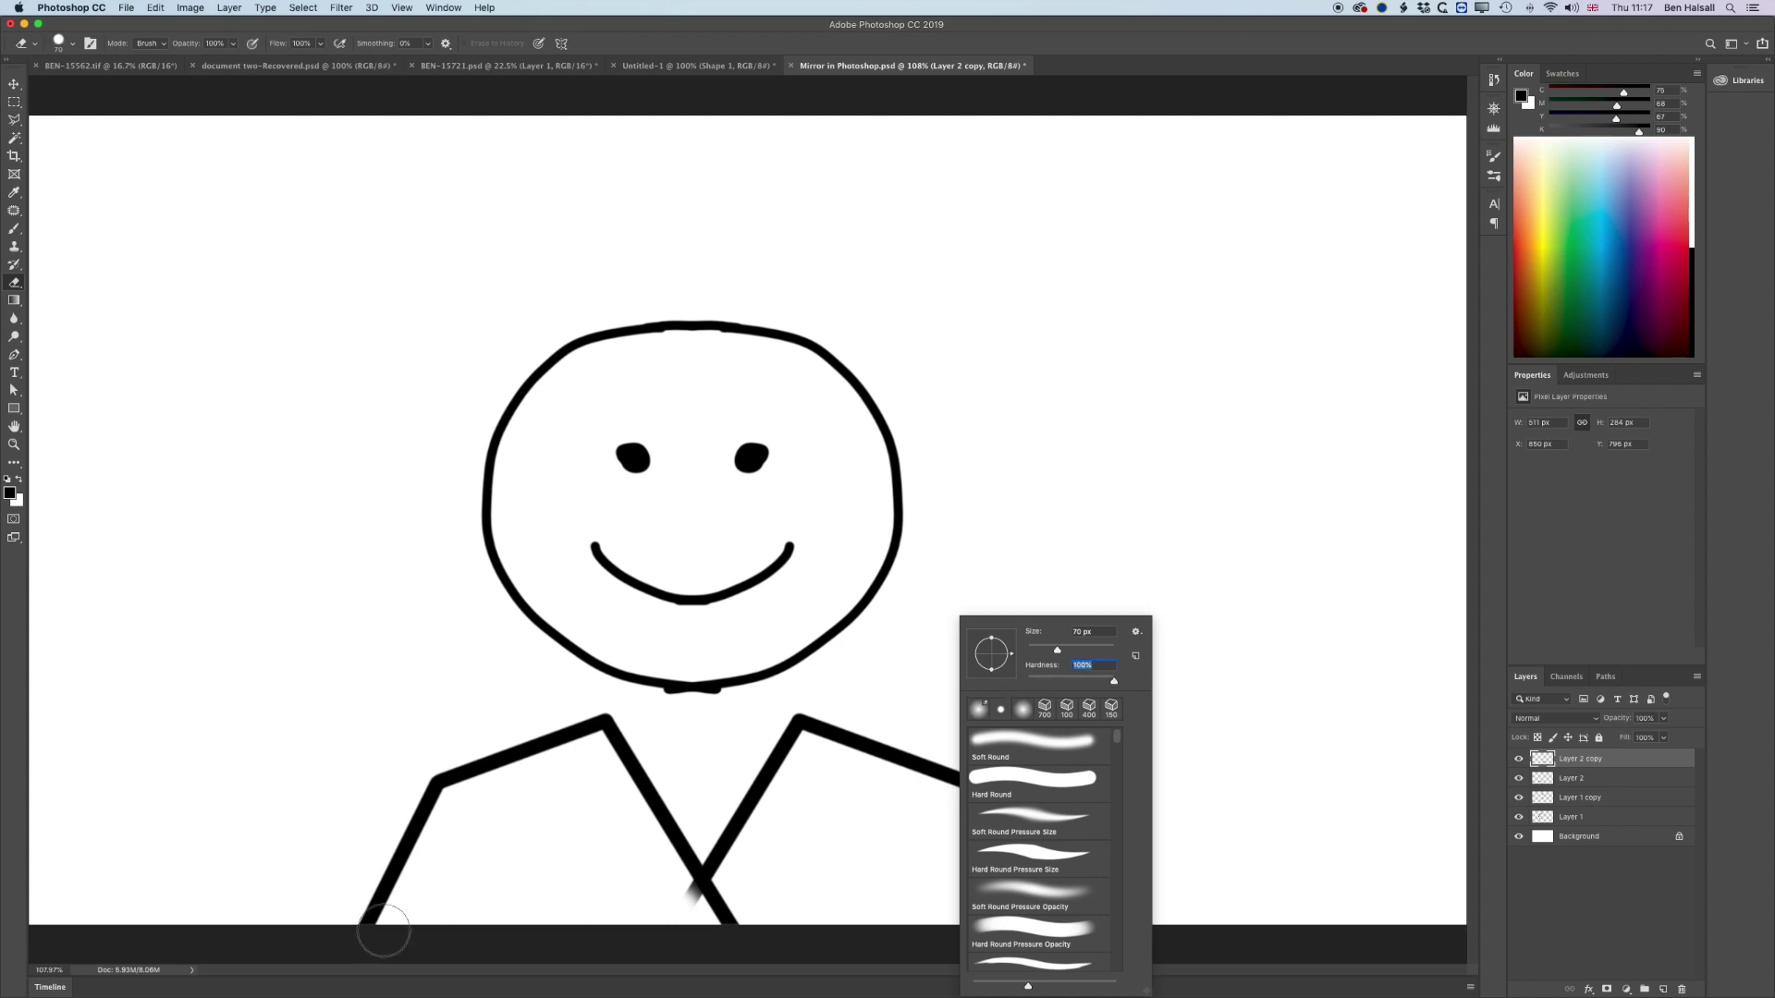
pyautogui.click(610, 897)
pyautogui.moveTo(675, 901); pyautogui.dragTo(665, 938)
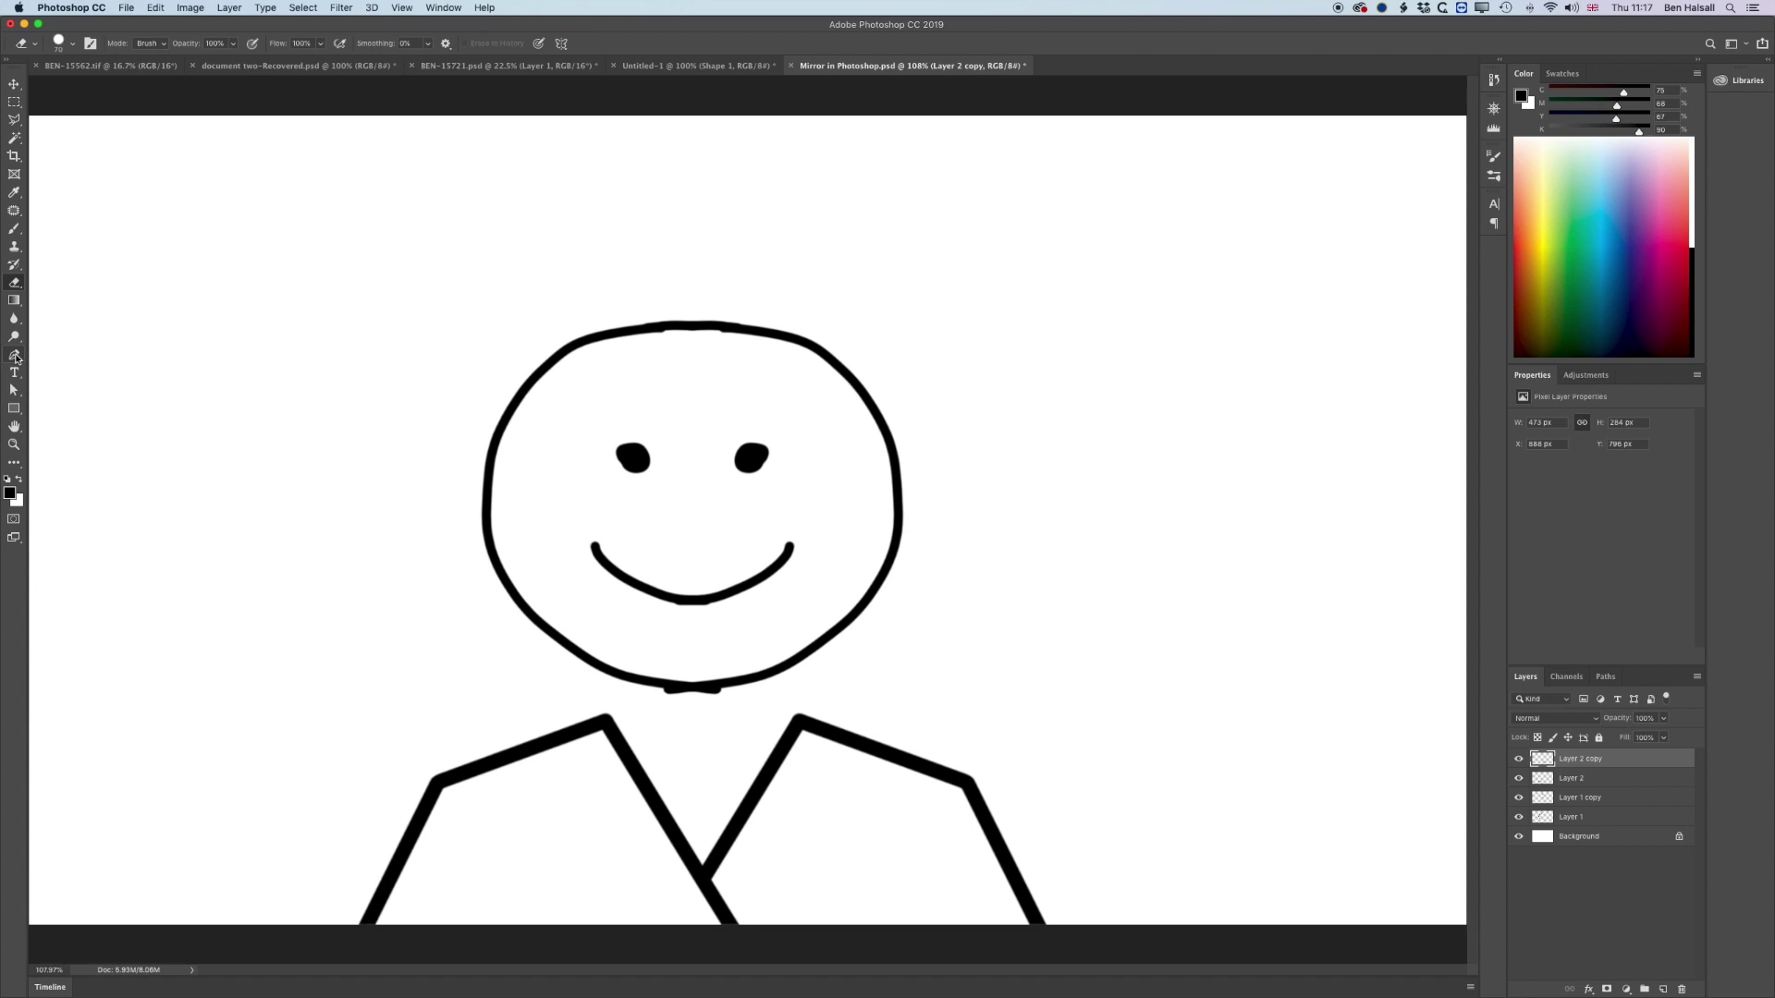
# Step: Switch to the Pen tool and set its tool mode to Shape
pyautogui.click(14, 356)
pyautogui.click(74, 43)
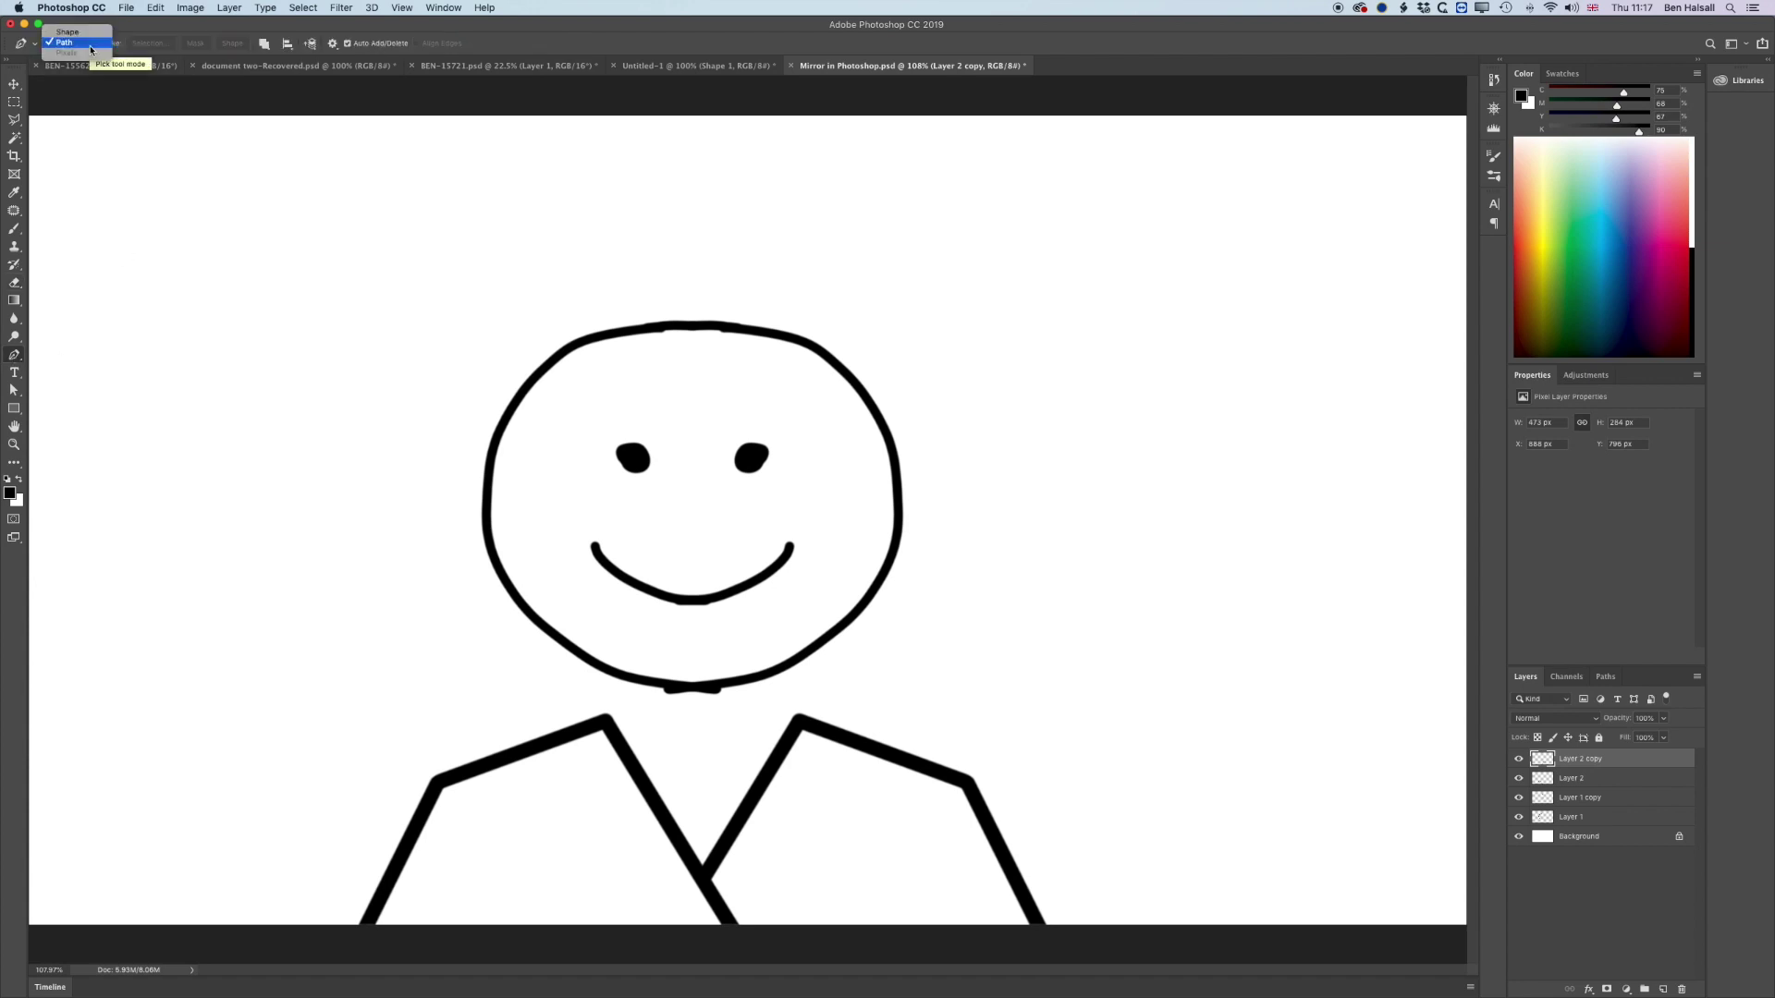
pyautogui.click(83, 36)
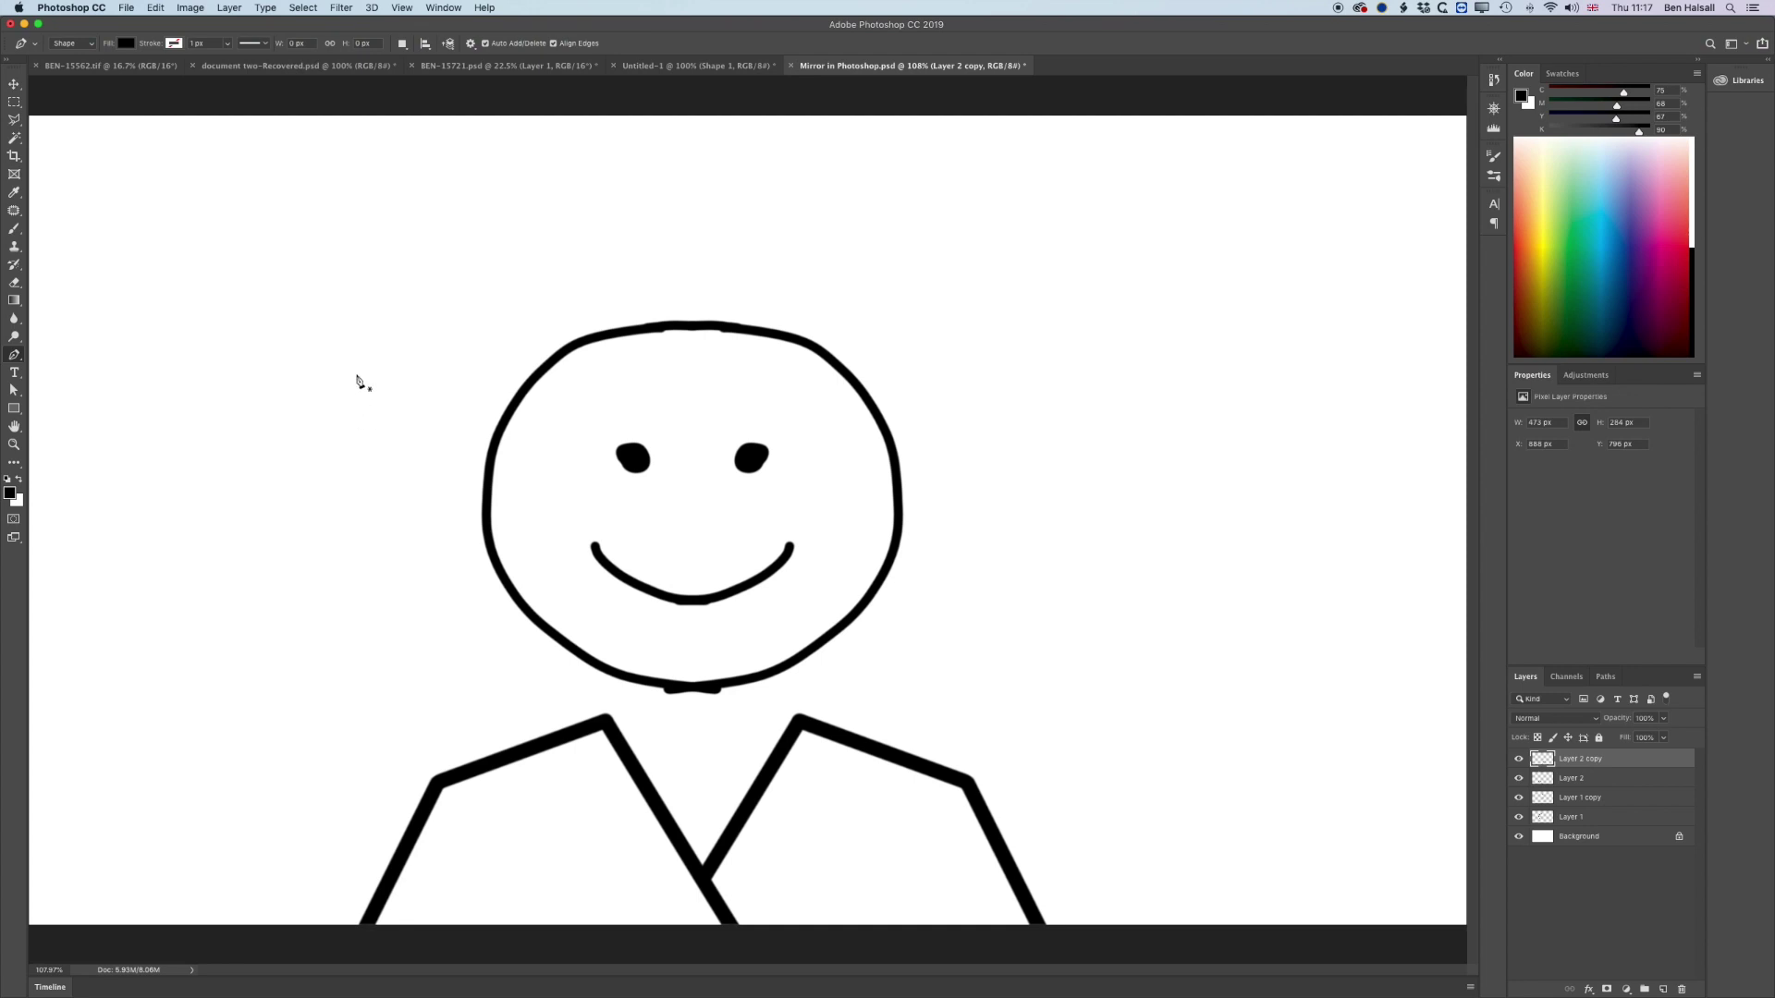
# Step: Draw the left half of a hat brim above the head as a curved, filled Pen shape, about 405 × 107 px
pyautogui.click(657, 285)
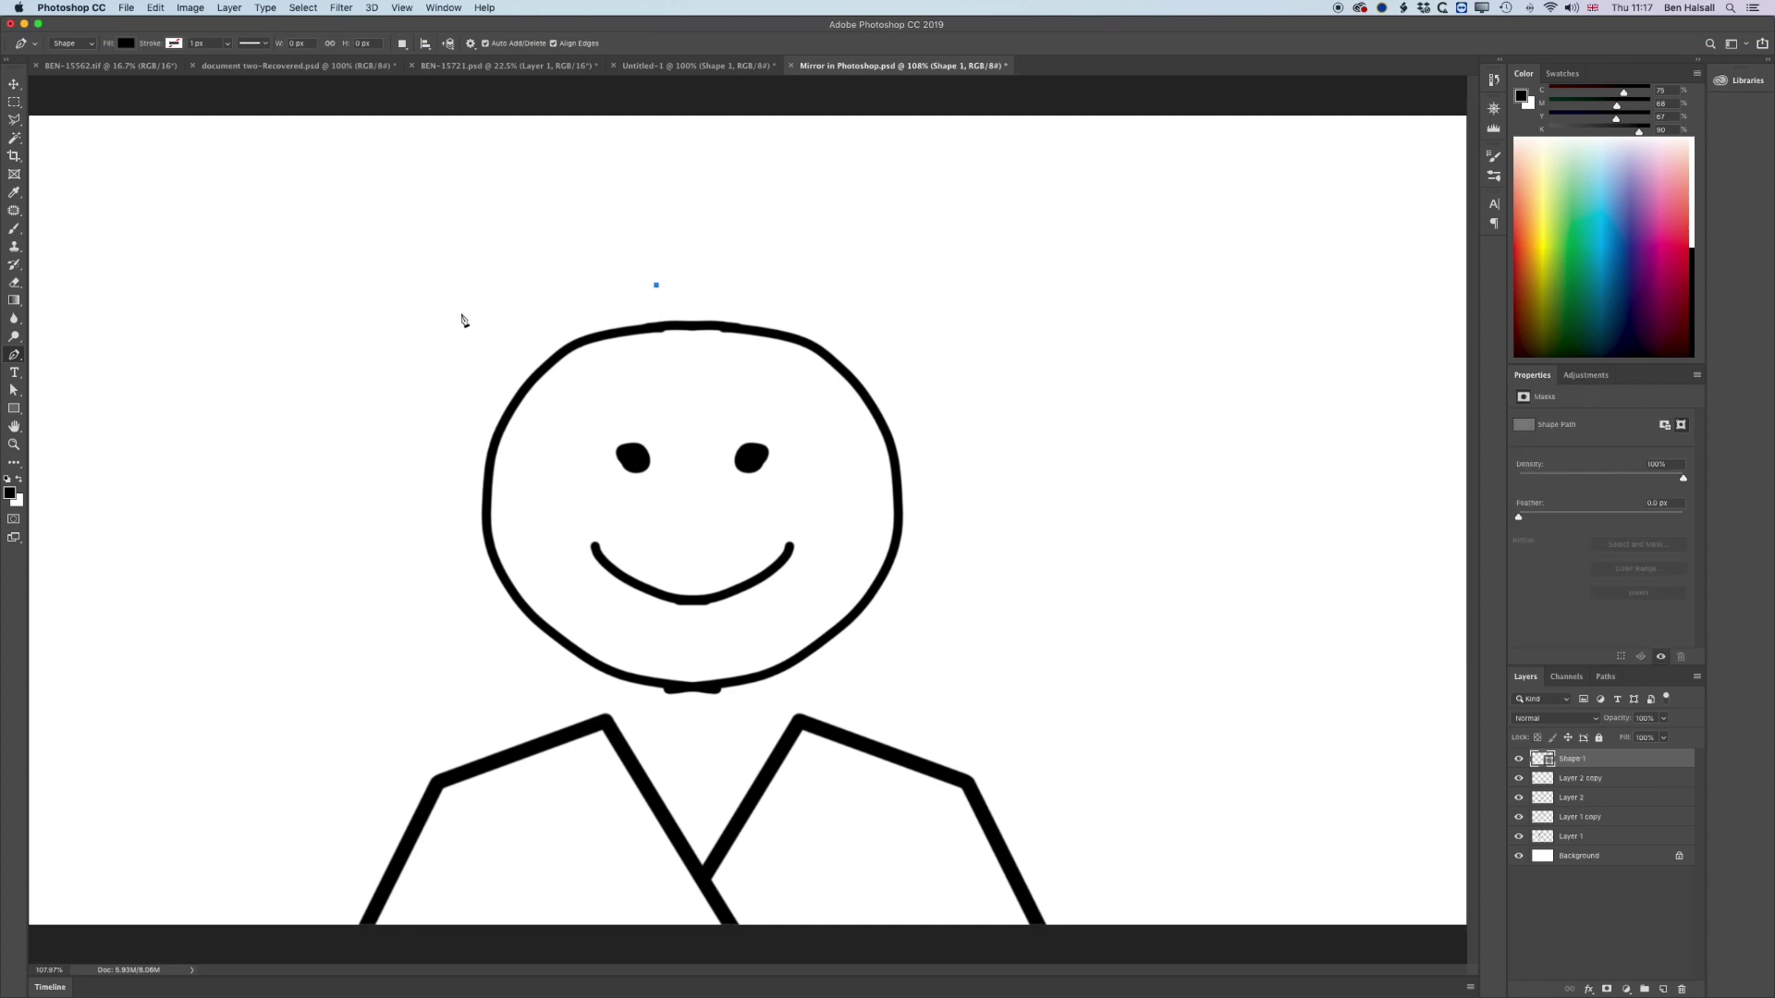
pyautogui.moveTo(361, 326); pyautogui.dragTo(357, 356)
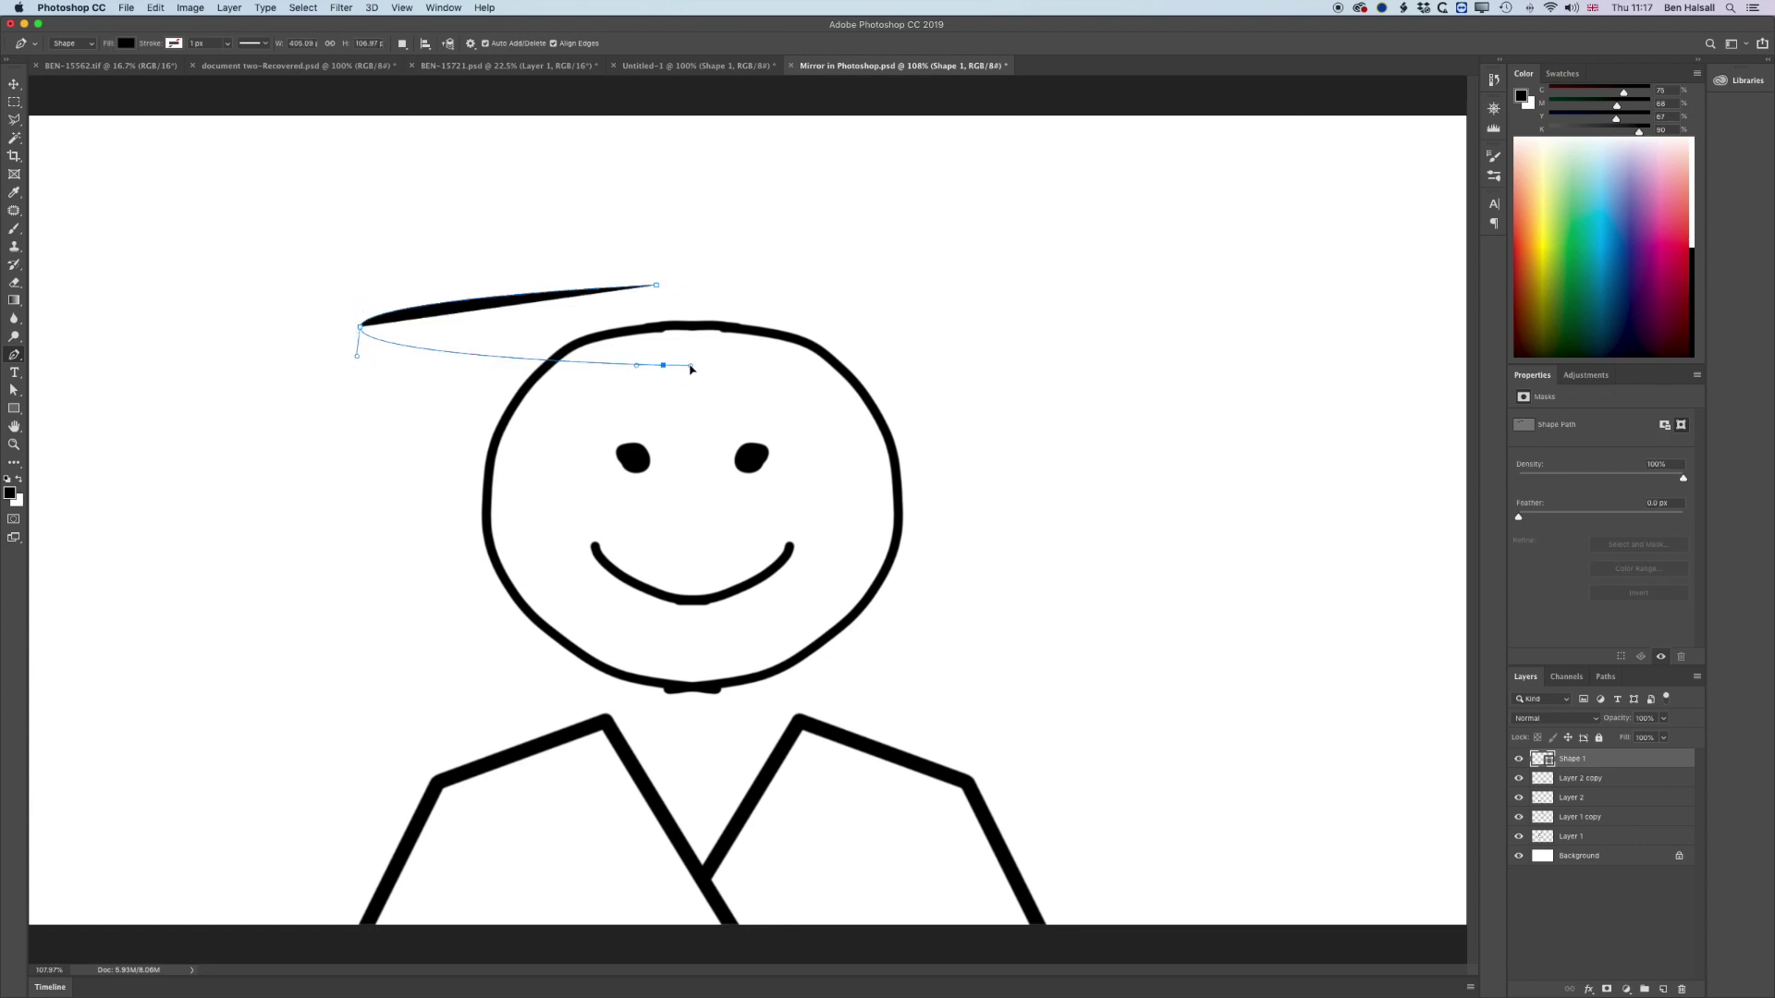
pyautogui.moveTo(663, 365); pyautogui.dragTo(690, 367)
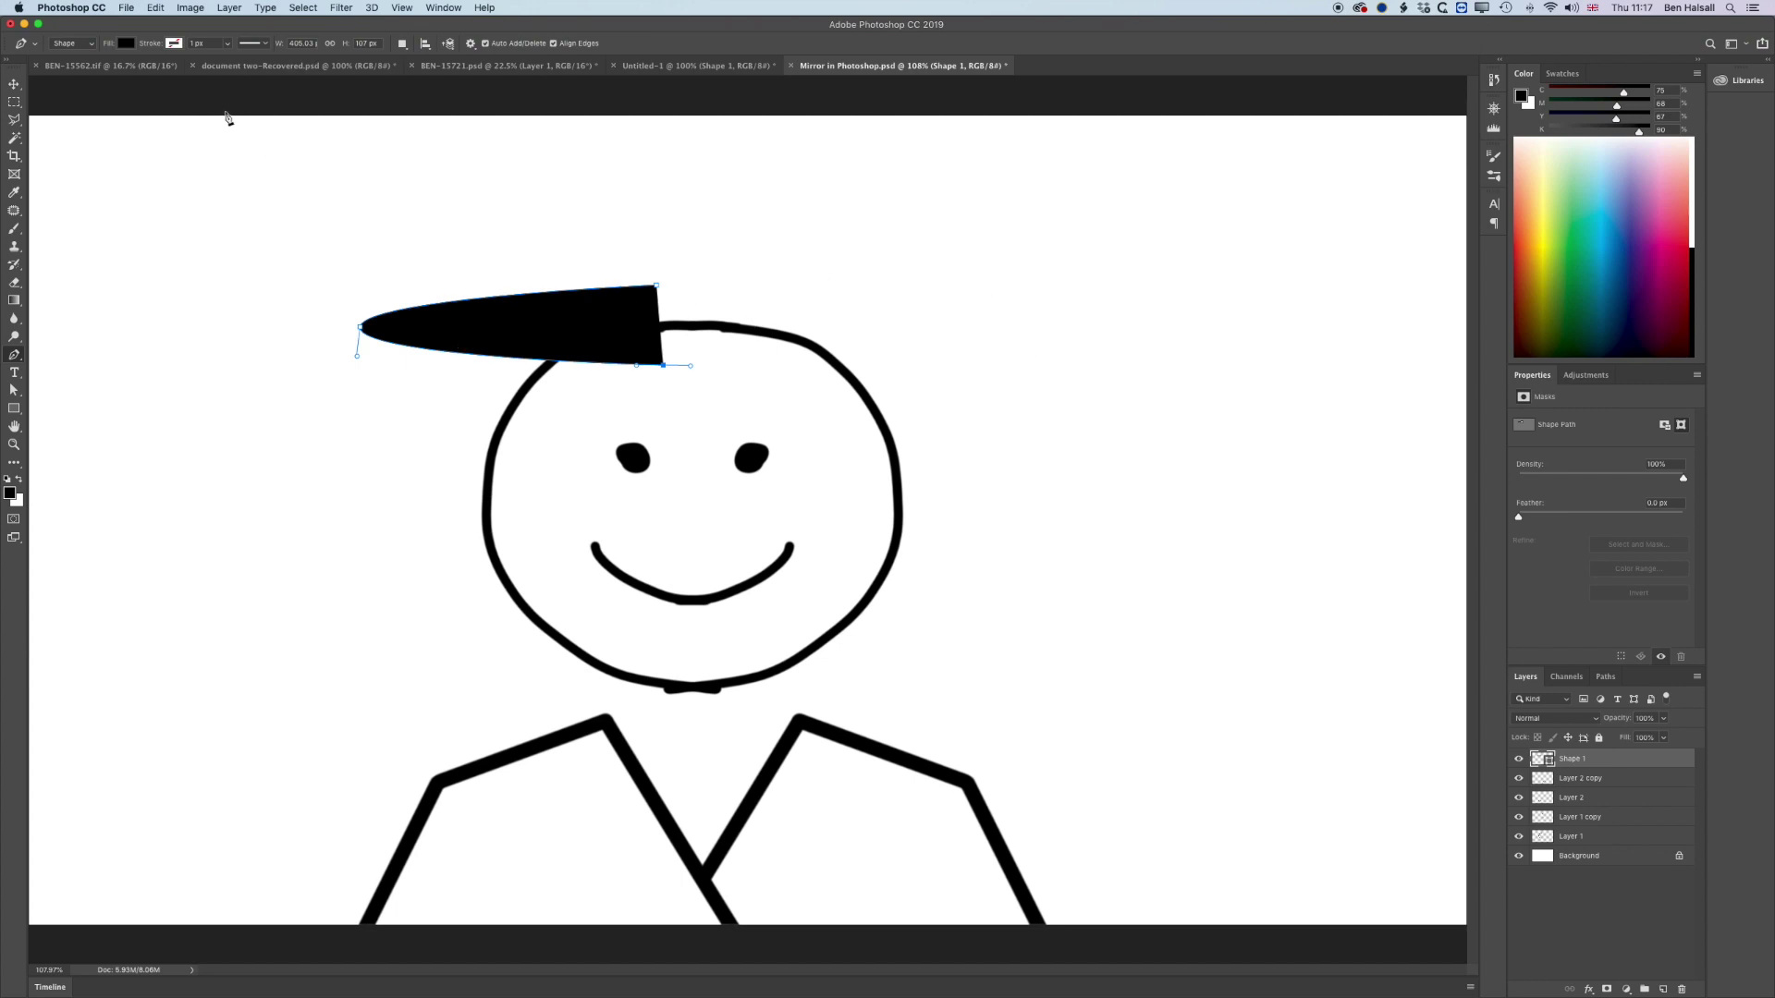
# Step: Duplicate the Shape 1 layer
pyautogui.moveTo(1622, 759); pyautogui.dragTo(1665, 989)
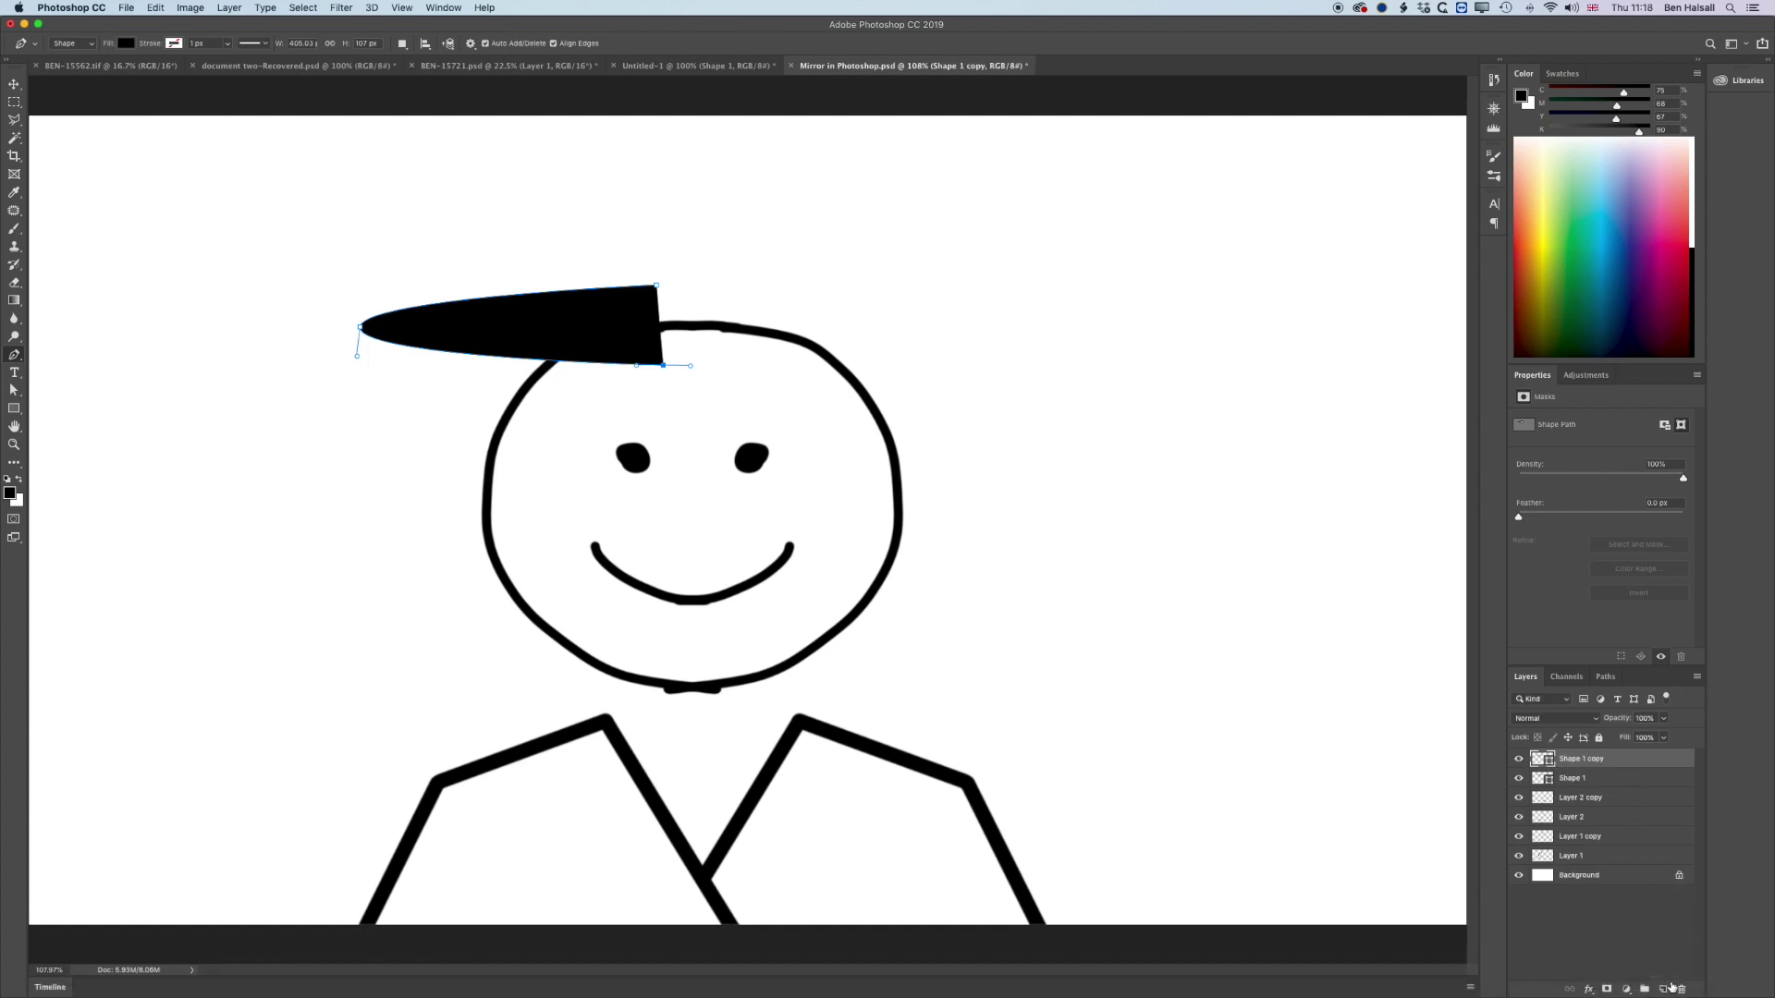
pyautogui.rightClick(1636, 760)
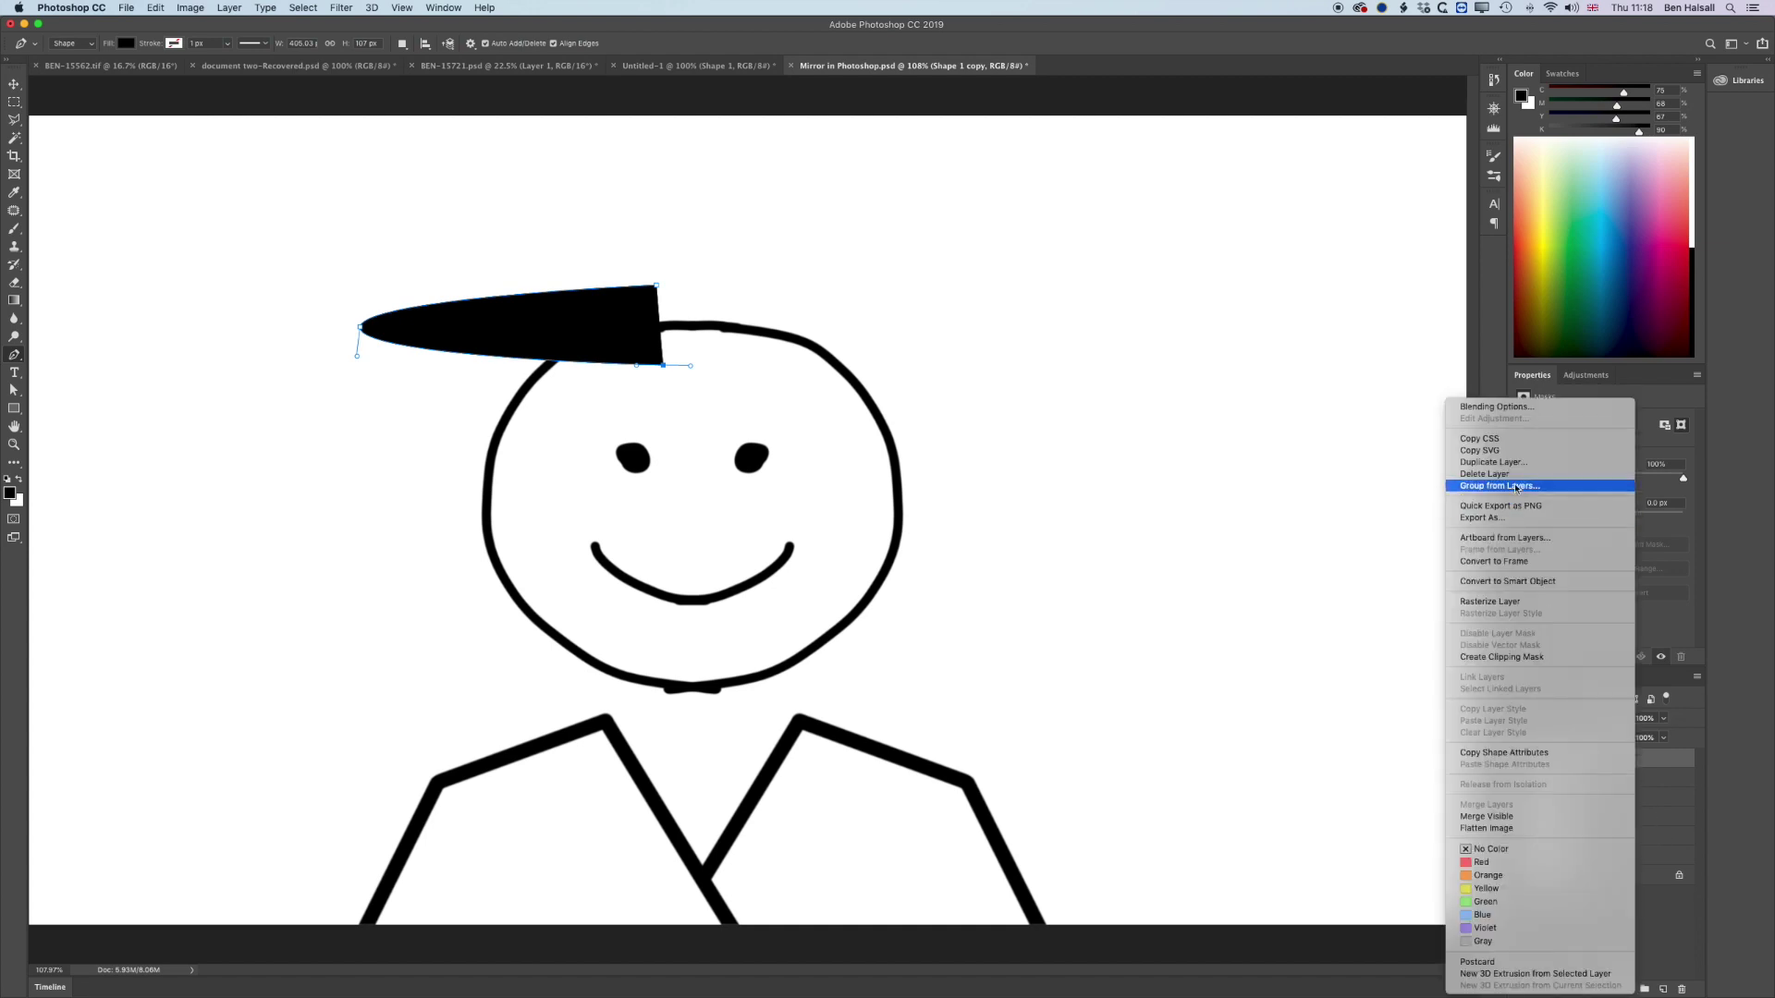
pyautogui.press('Escape')
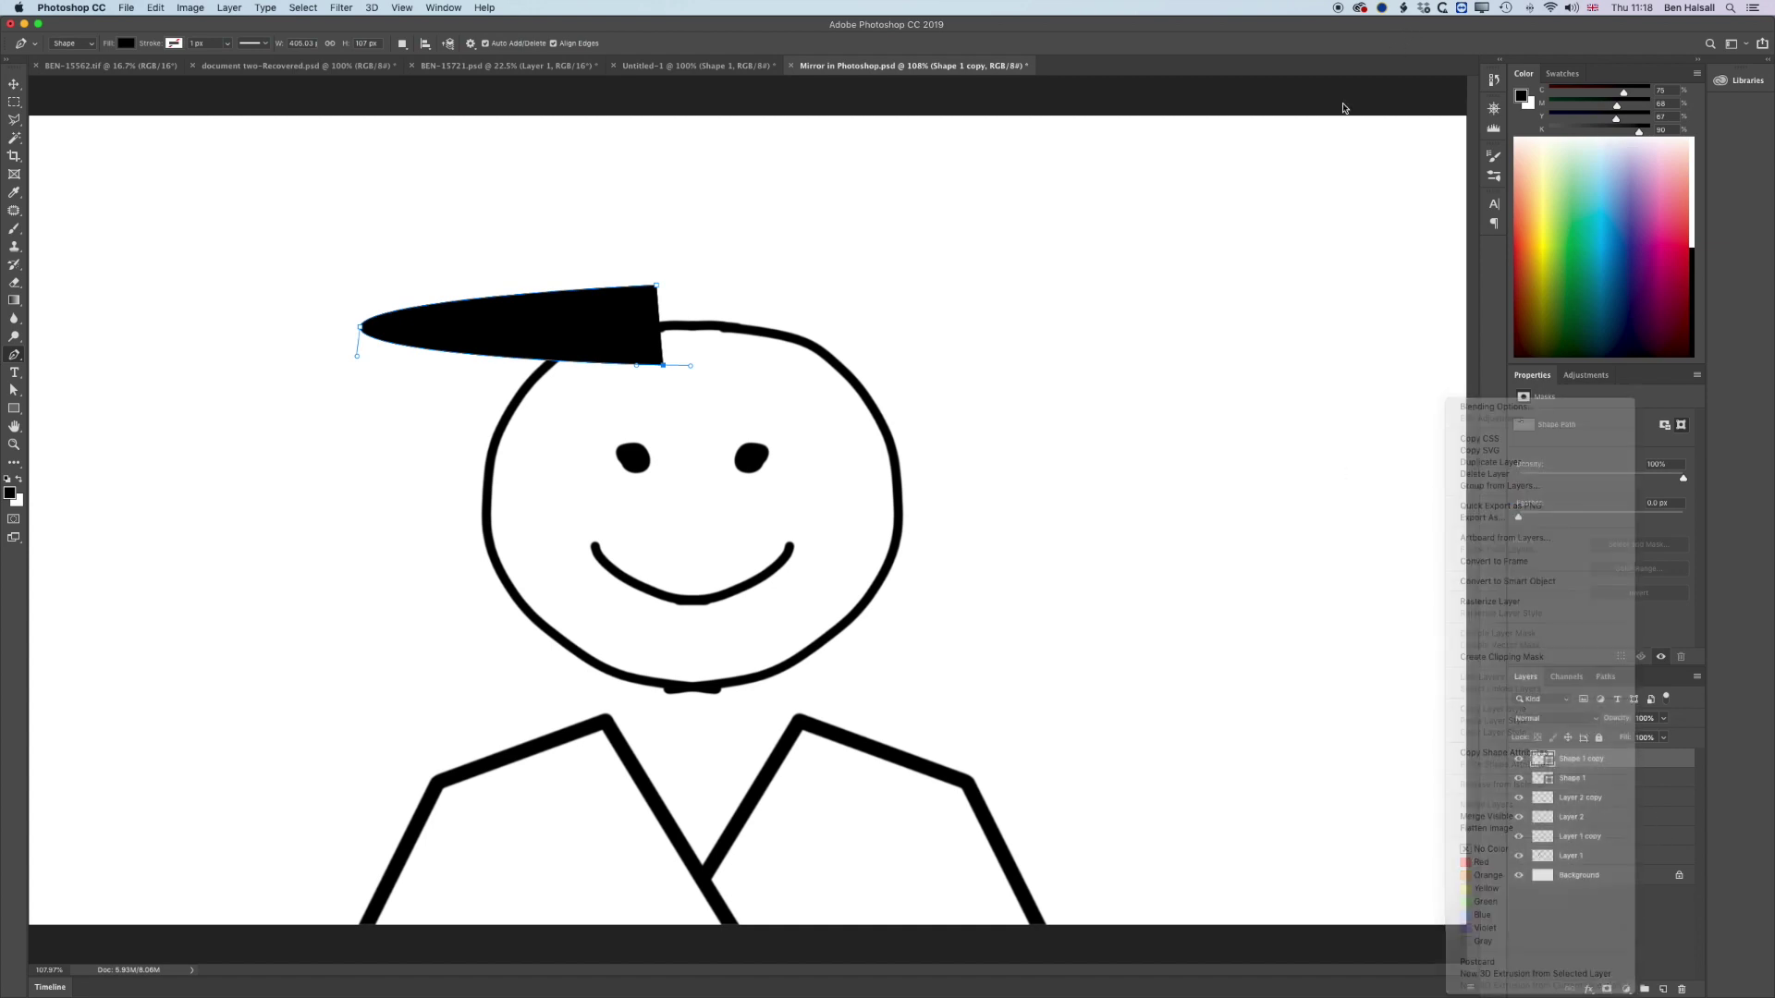
# Step: Free Transform the half-brim copy, move its reference point to the middle of its right edge, and flip it horizontally about that point
pyautogui.click(14, 85)
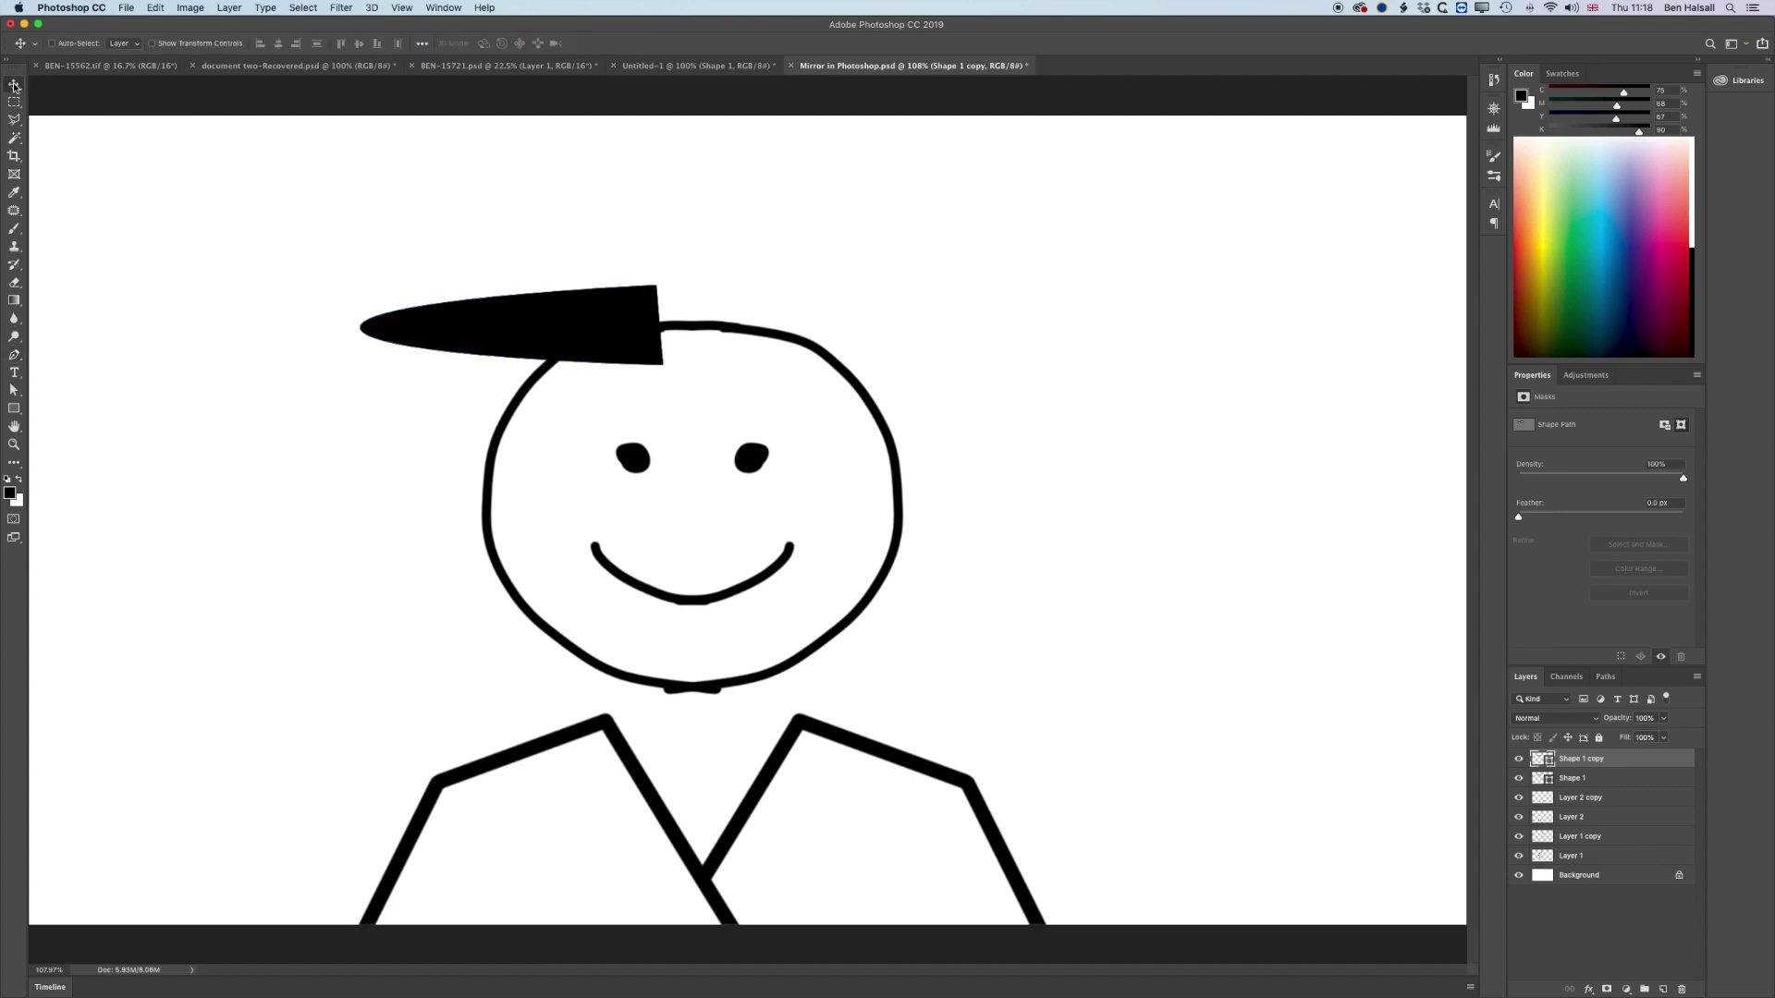
pyautogui.click(156, 7)
pyautogui.click(185, 317)
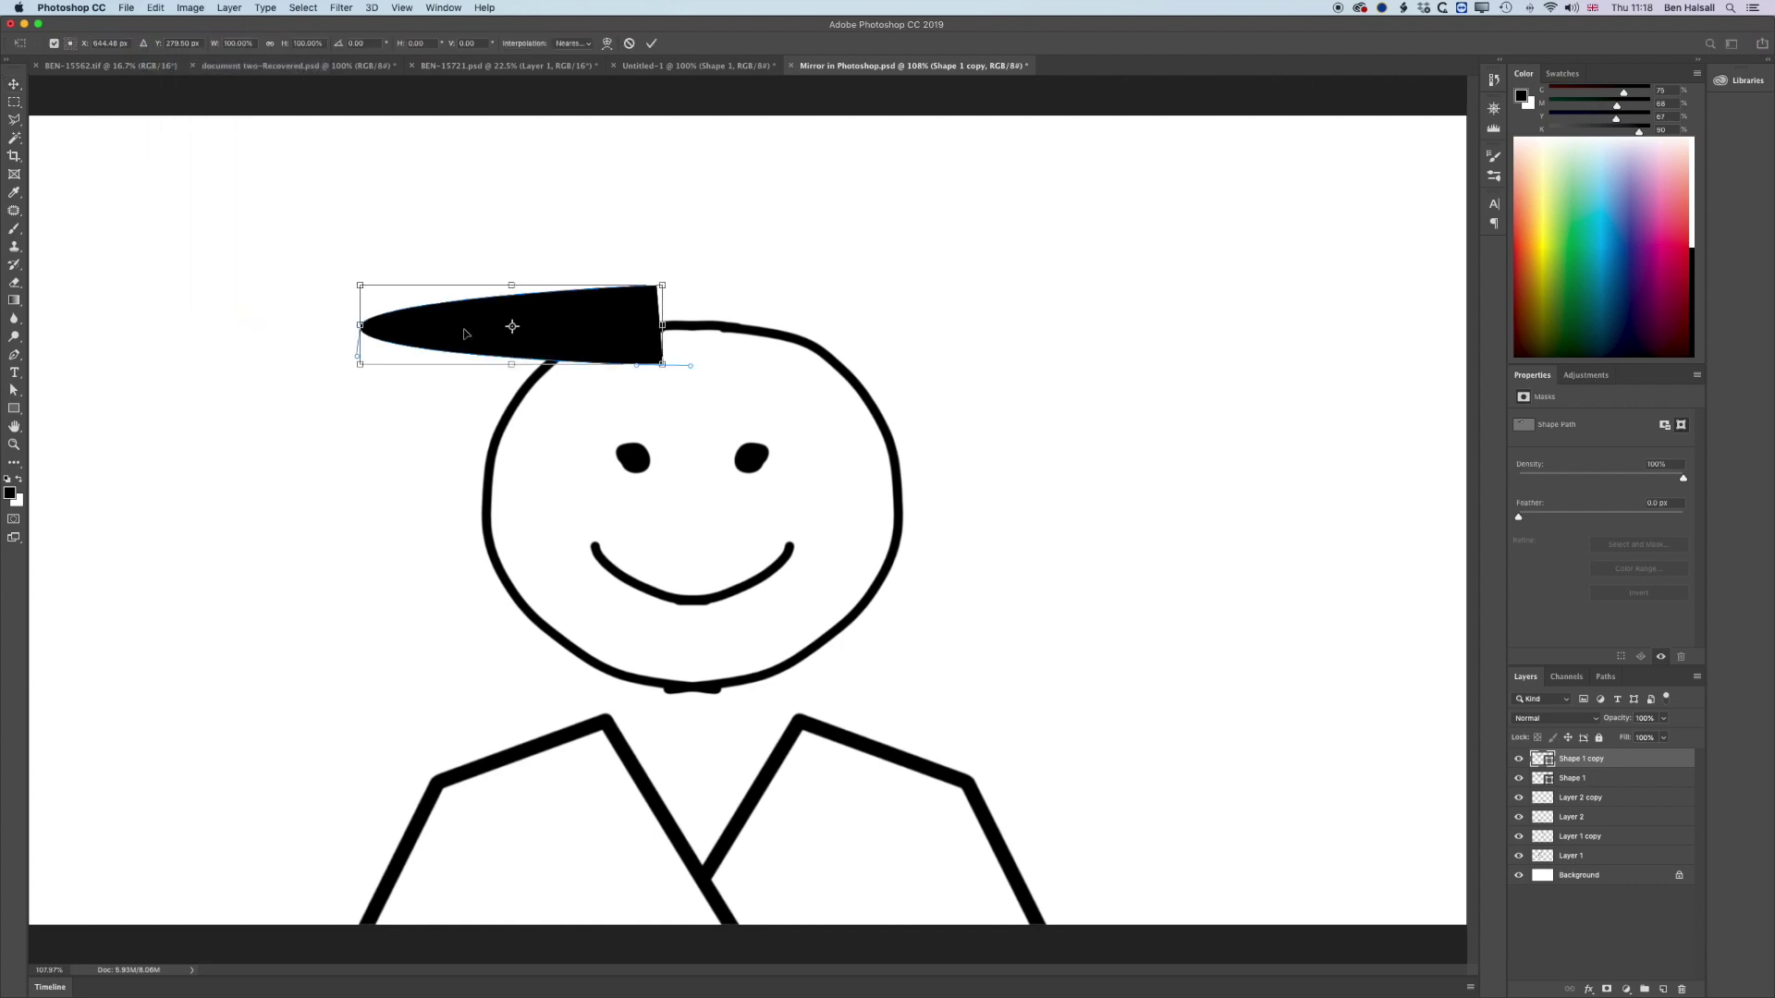
pyautogui.moveTo(512, 325); pyautogui.dragTo(663, 325)
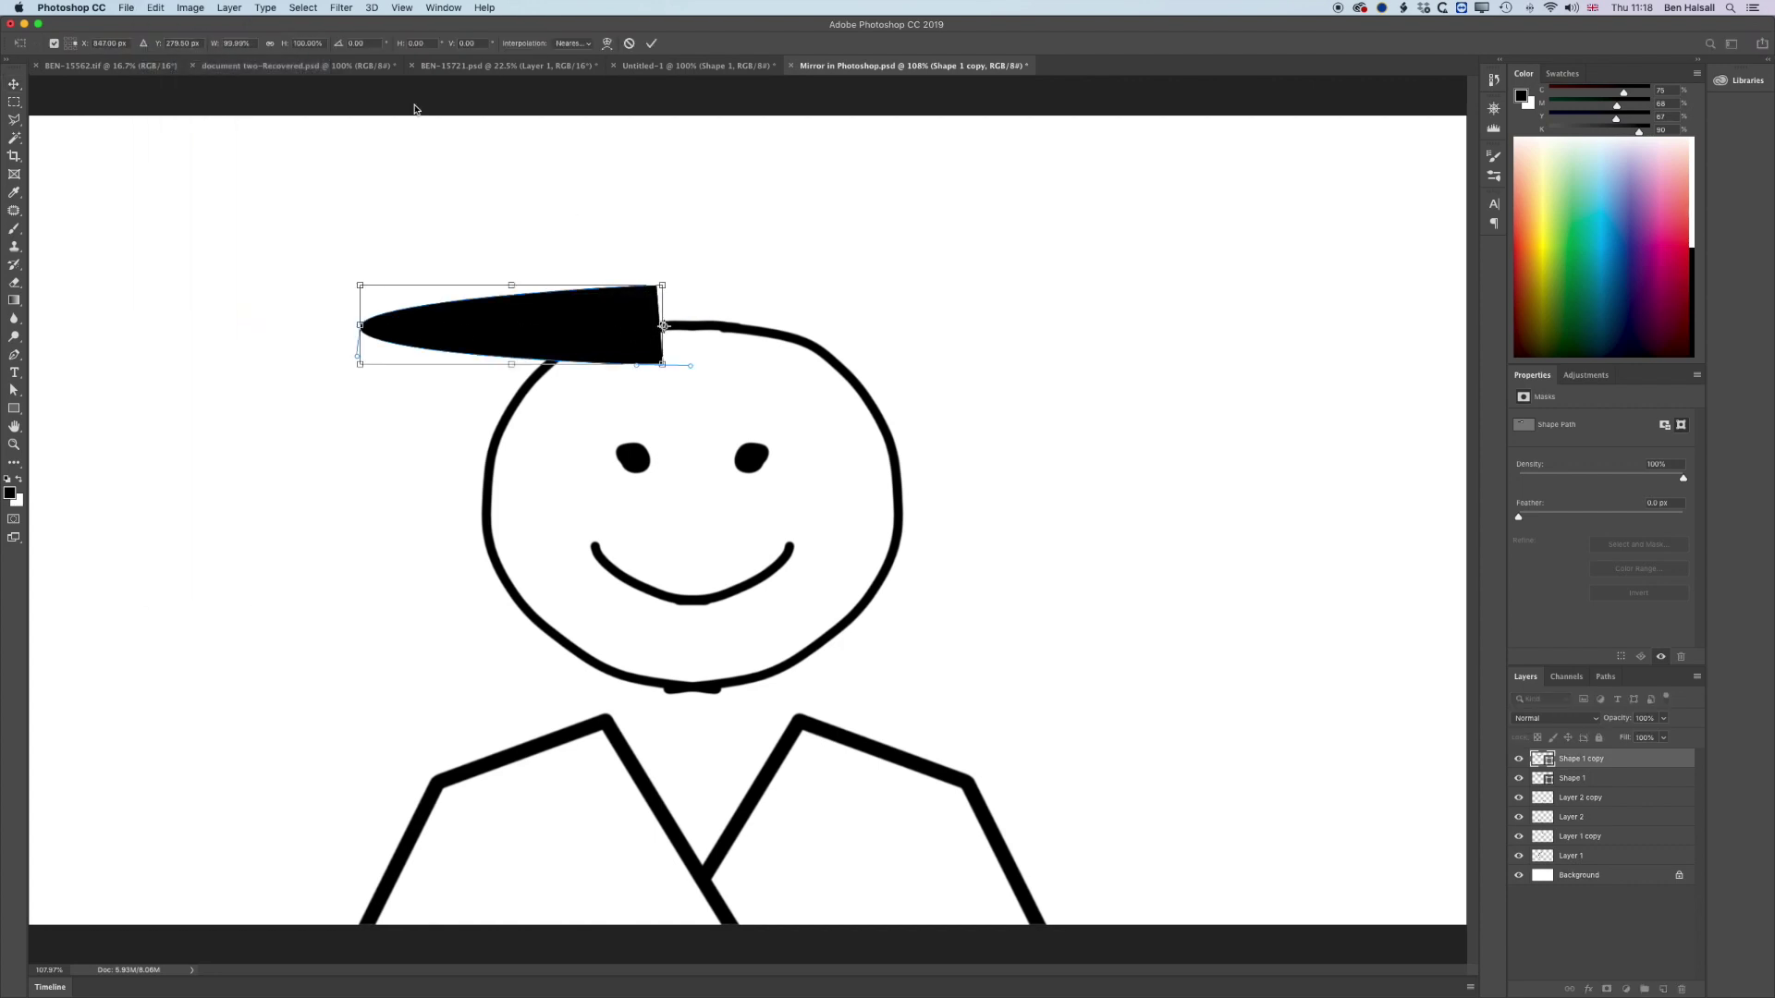
pyautogui.click(157, 7)
pyautogui.moveTo(231, 329)
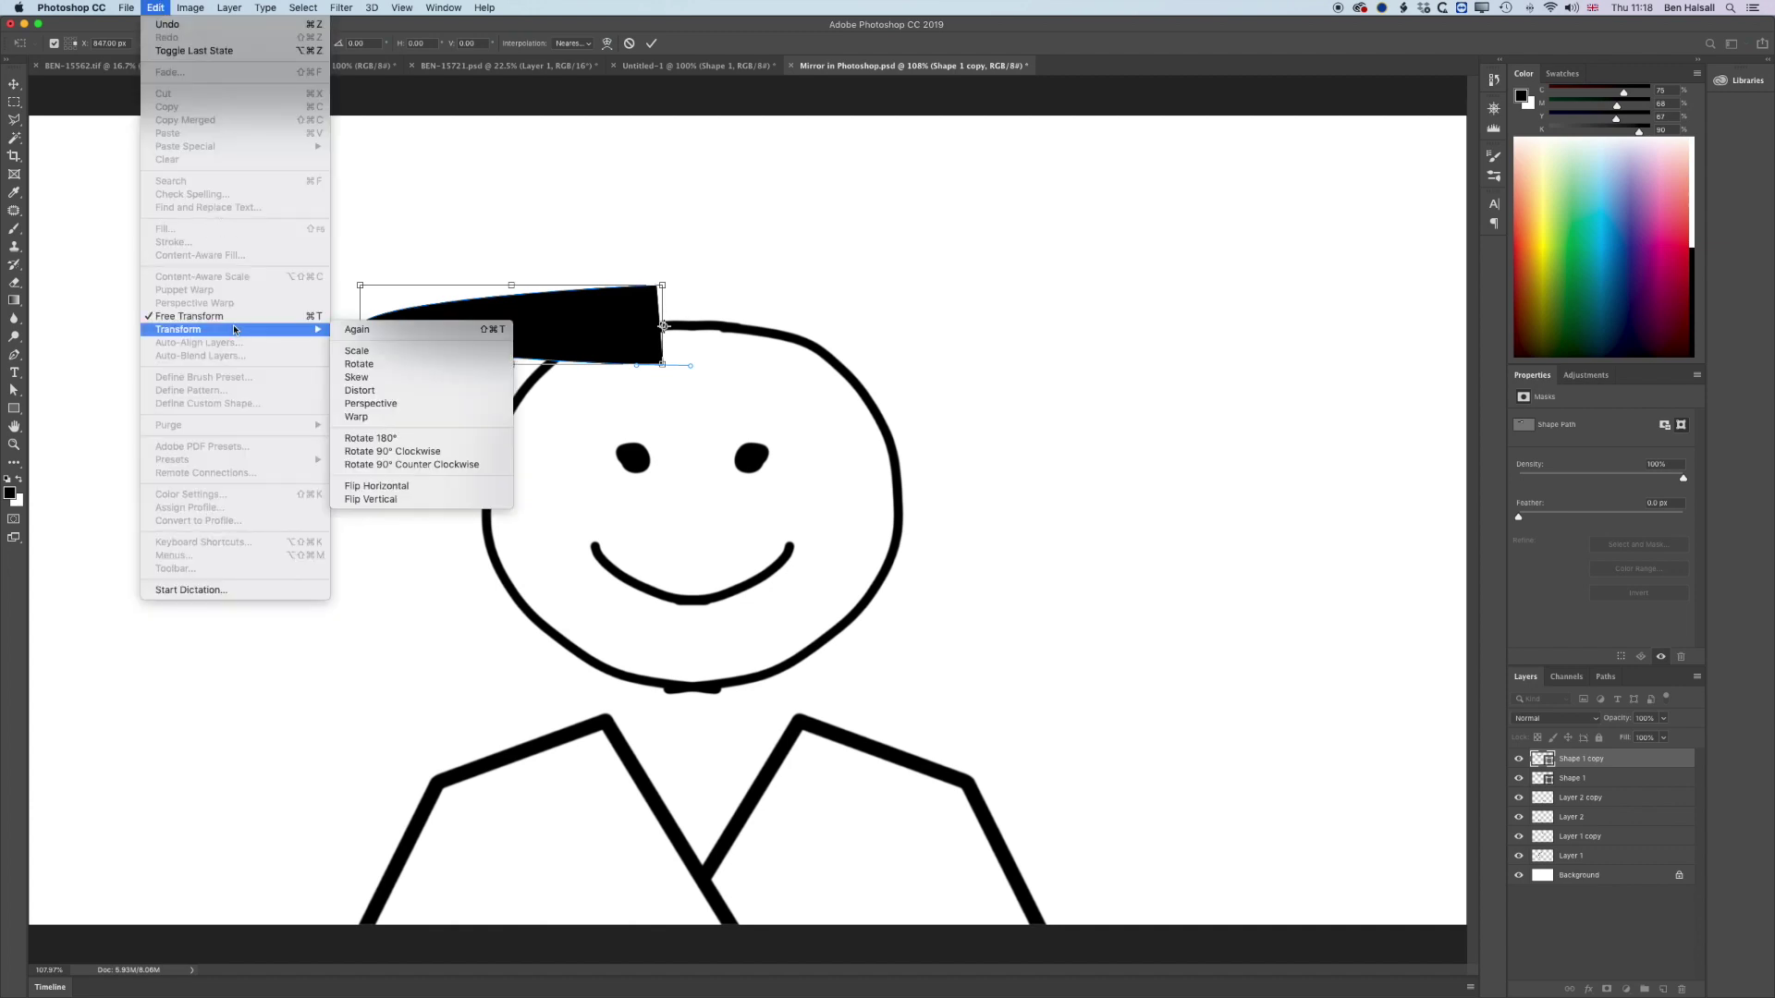
pyautogui.click(448, 483)
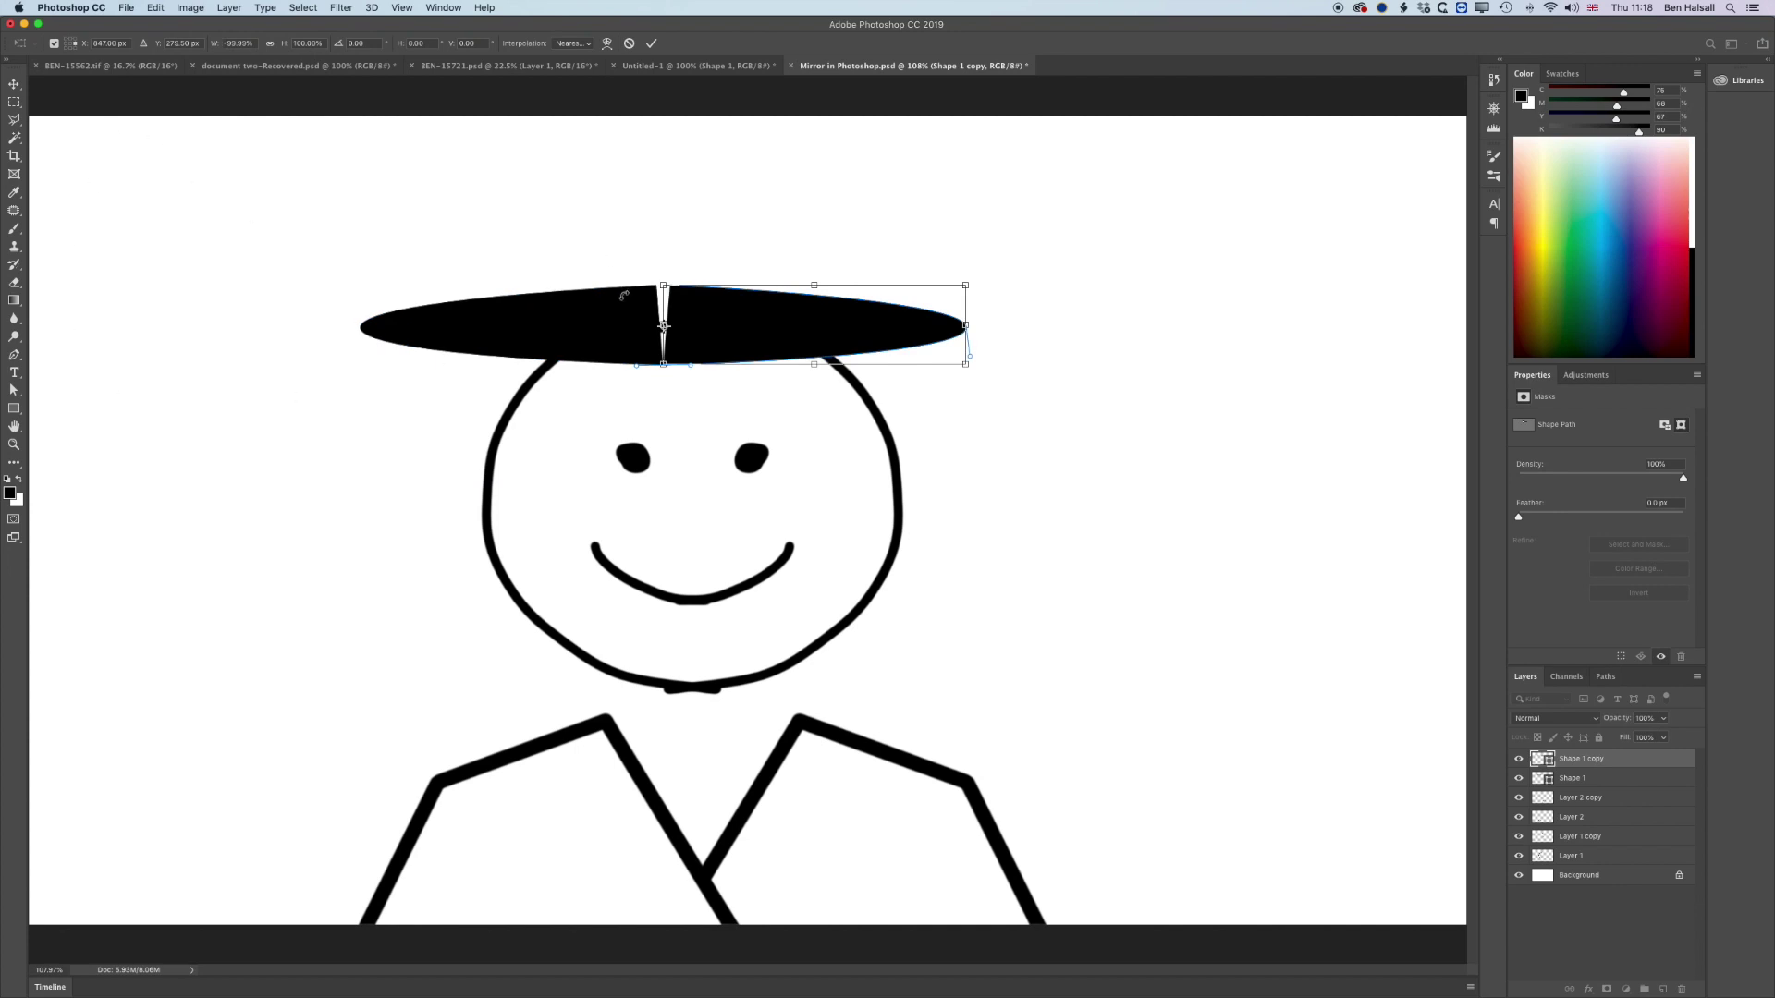
pyautogui.press('Return')
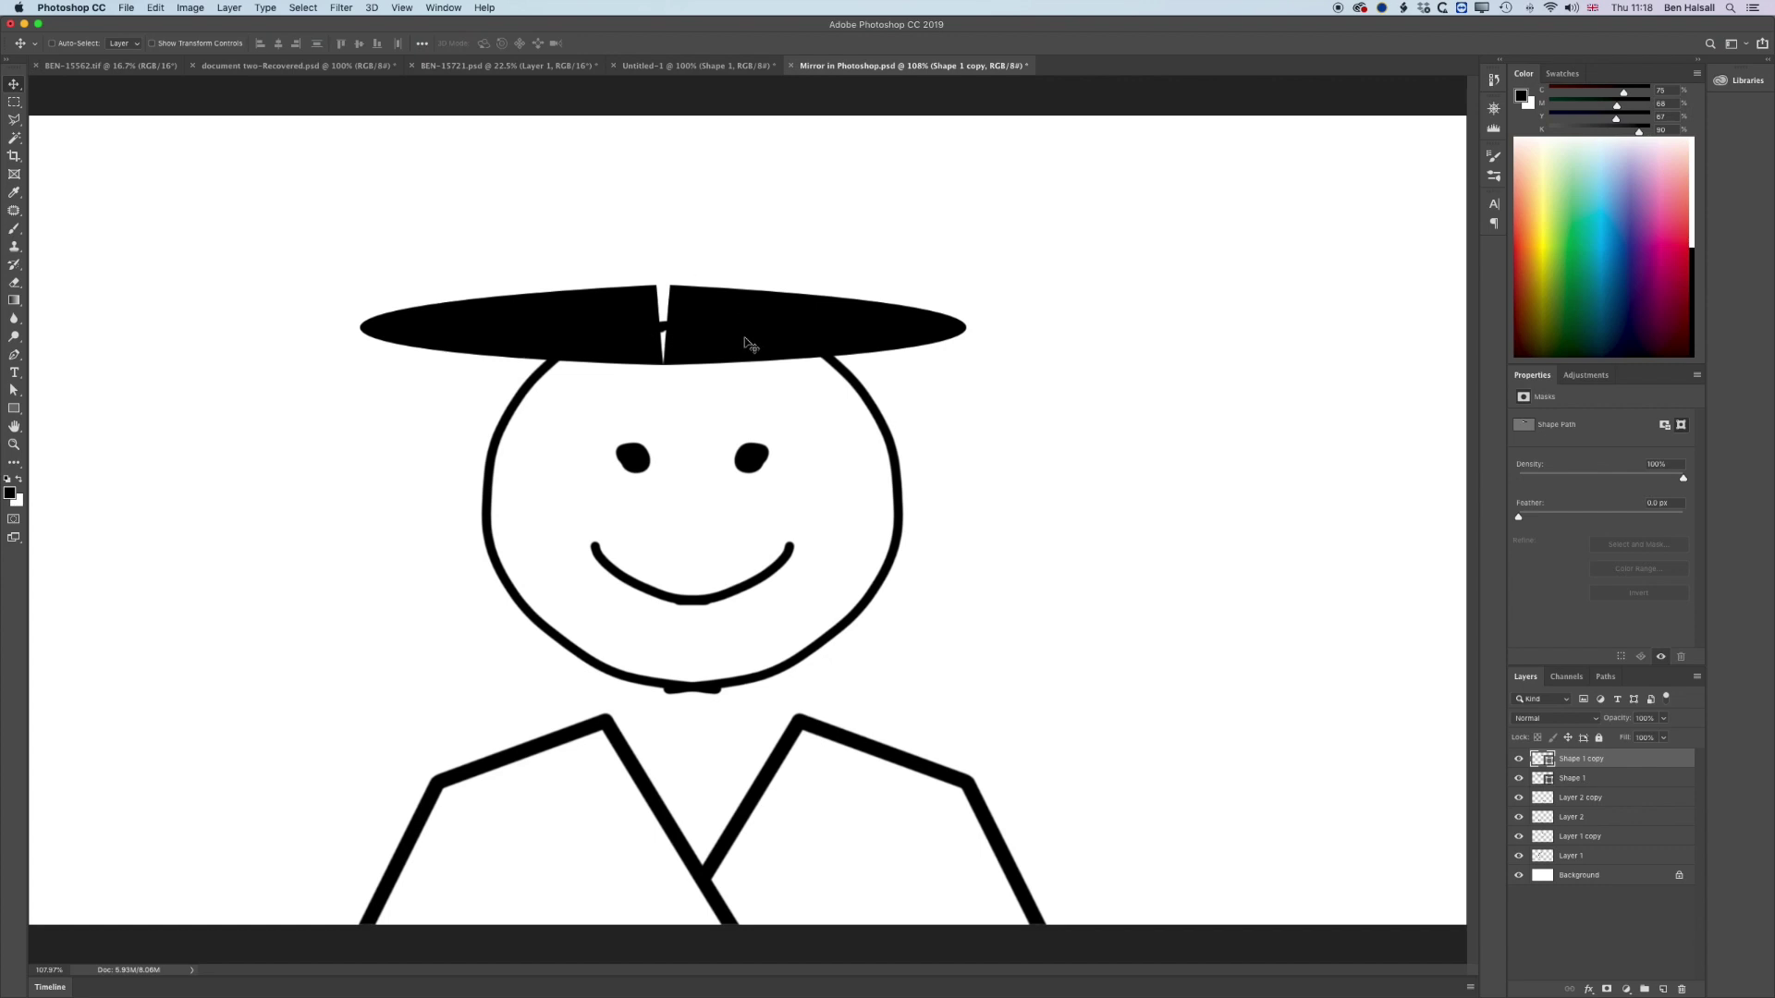
# Step: With the Direct Selection tool, move the upper inner corner of the flipped brim half left to narrow the gap
pyautogui.click(14, 390)
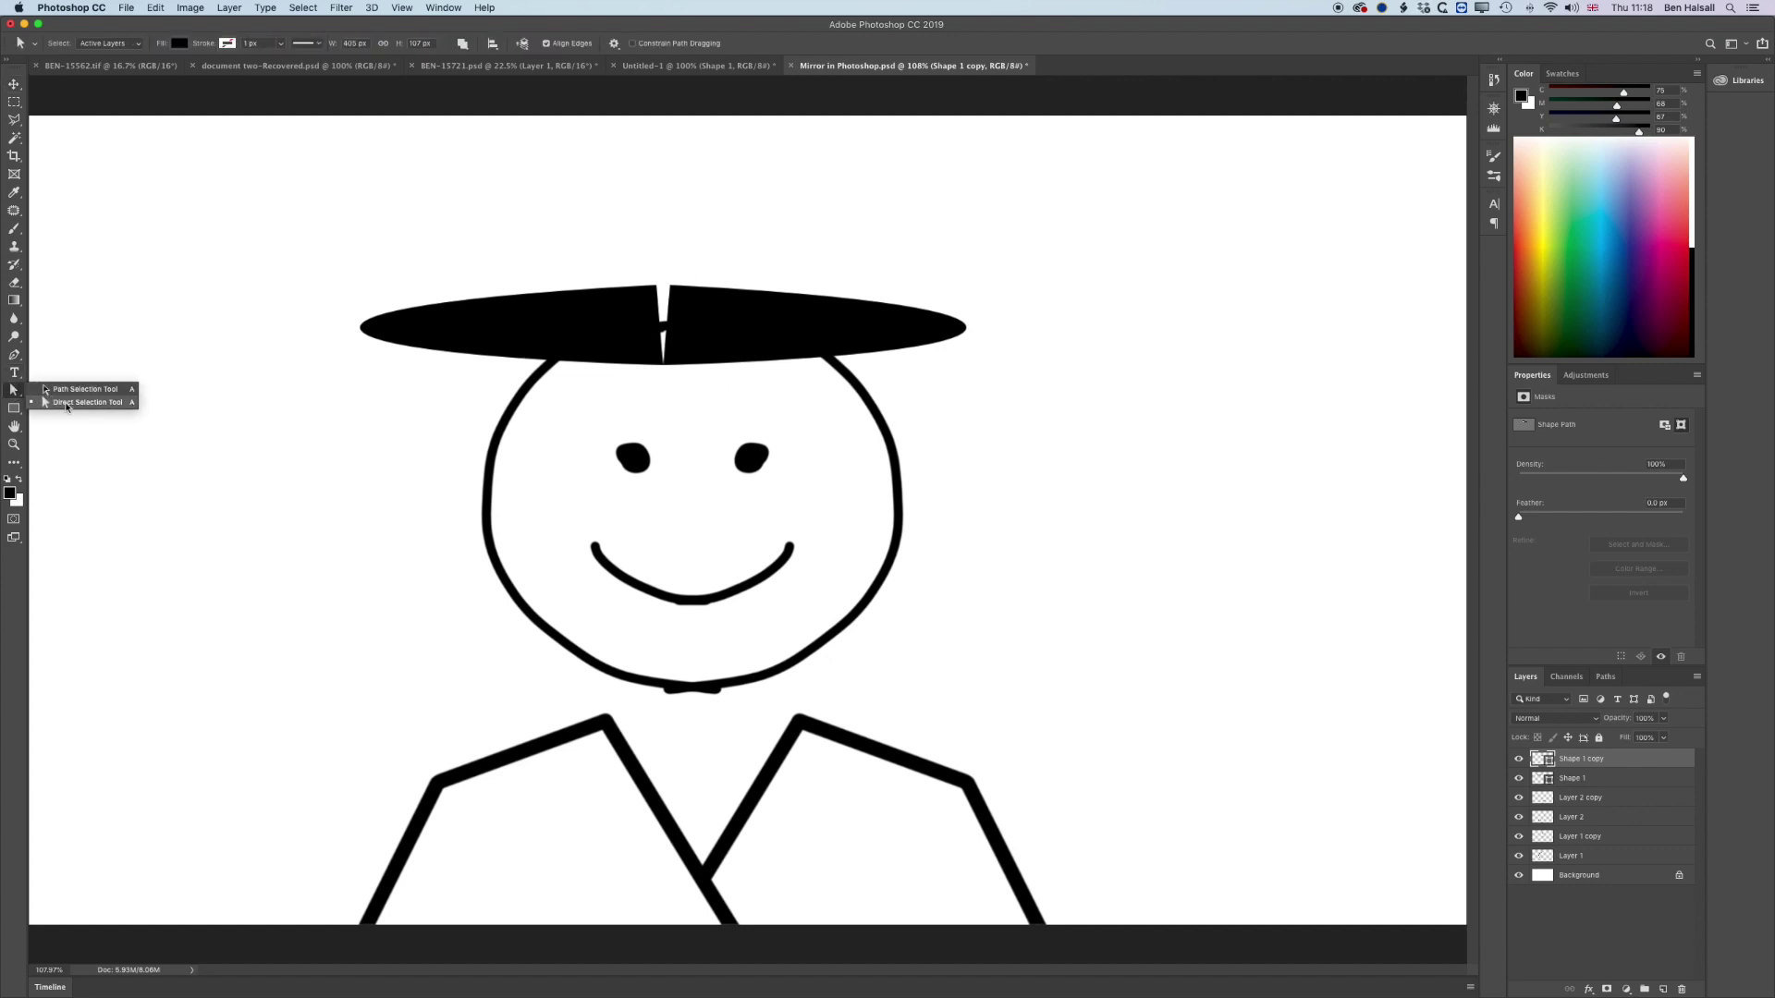
pyautogui.click(79, 404)
pyautogui.click(14, 392)
pyautogui.click(94, 405)
pyautogui.click(667, 287)
pyautogui.moveTo(667, 287); pyautogui.dragTo(649, 291)
pyautogui.press('Return')
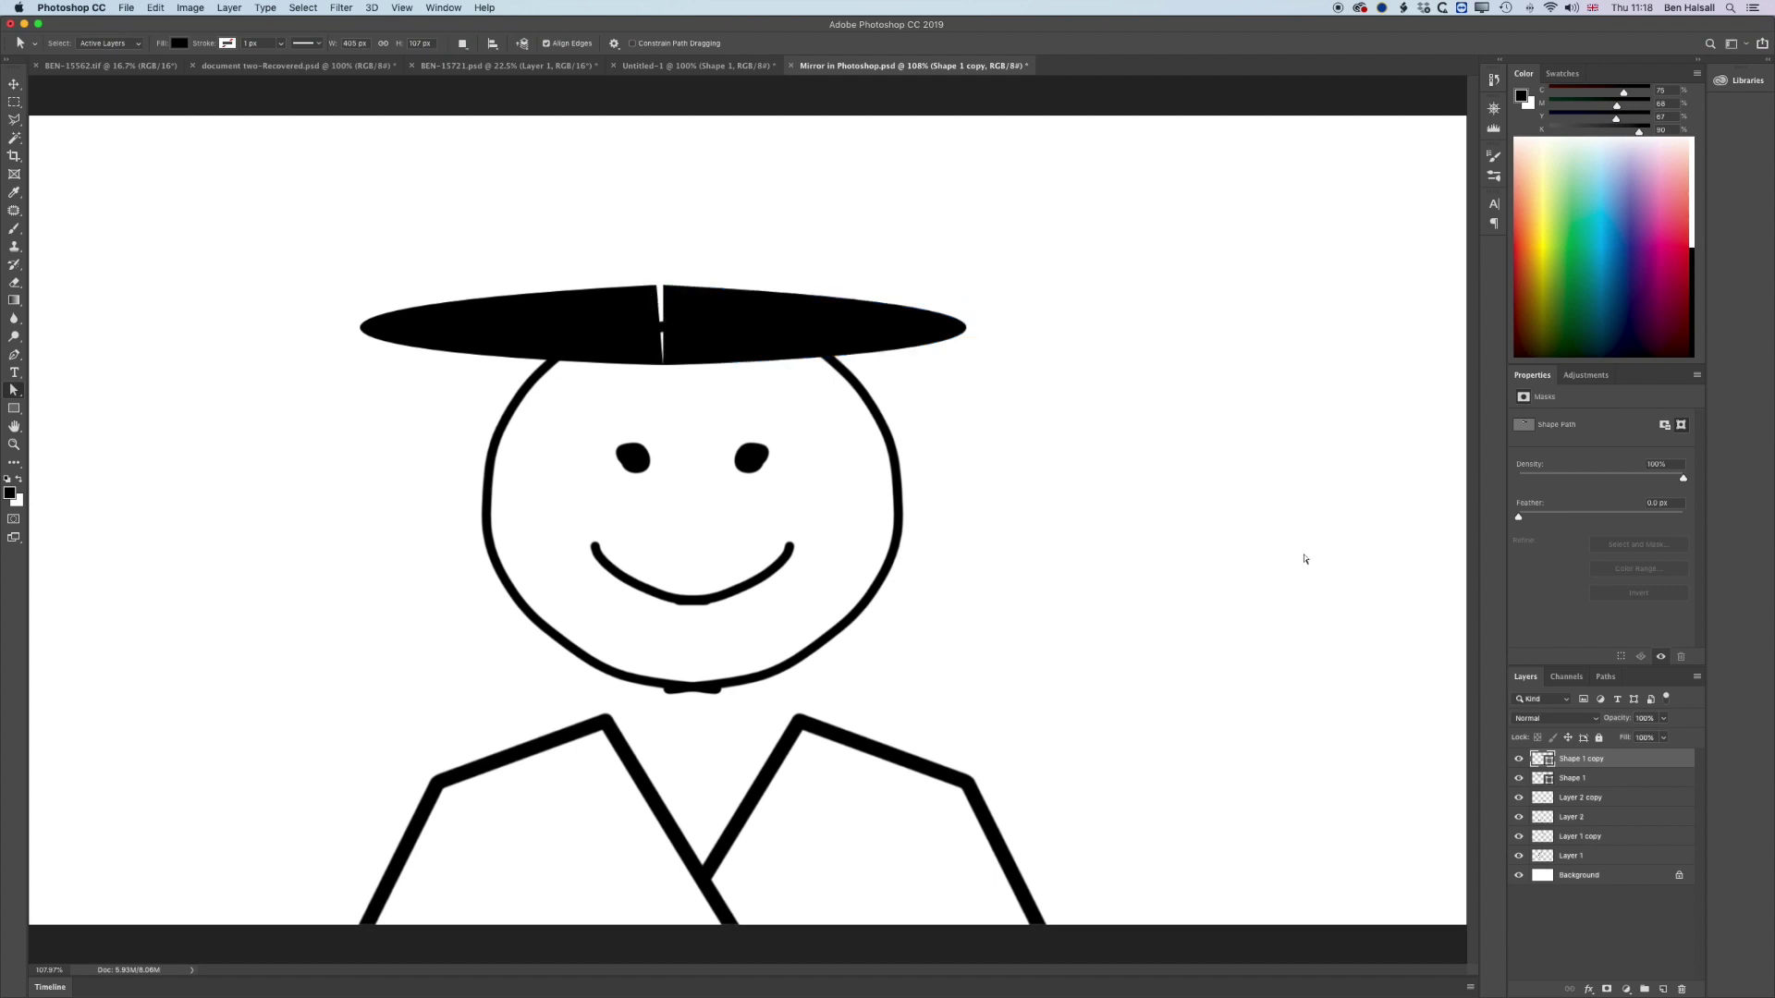
# Step: On the Shape 1 layer, move the upper inner anchor point right until the two brim halves meet
pyautogui.click(1617, 781)
pyautogui.click(657, 288)
pyautogui.moveTo(658, 289); pyautogui.dragTo(667, 289)
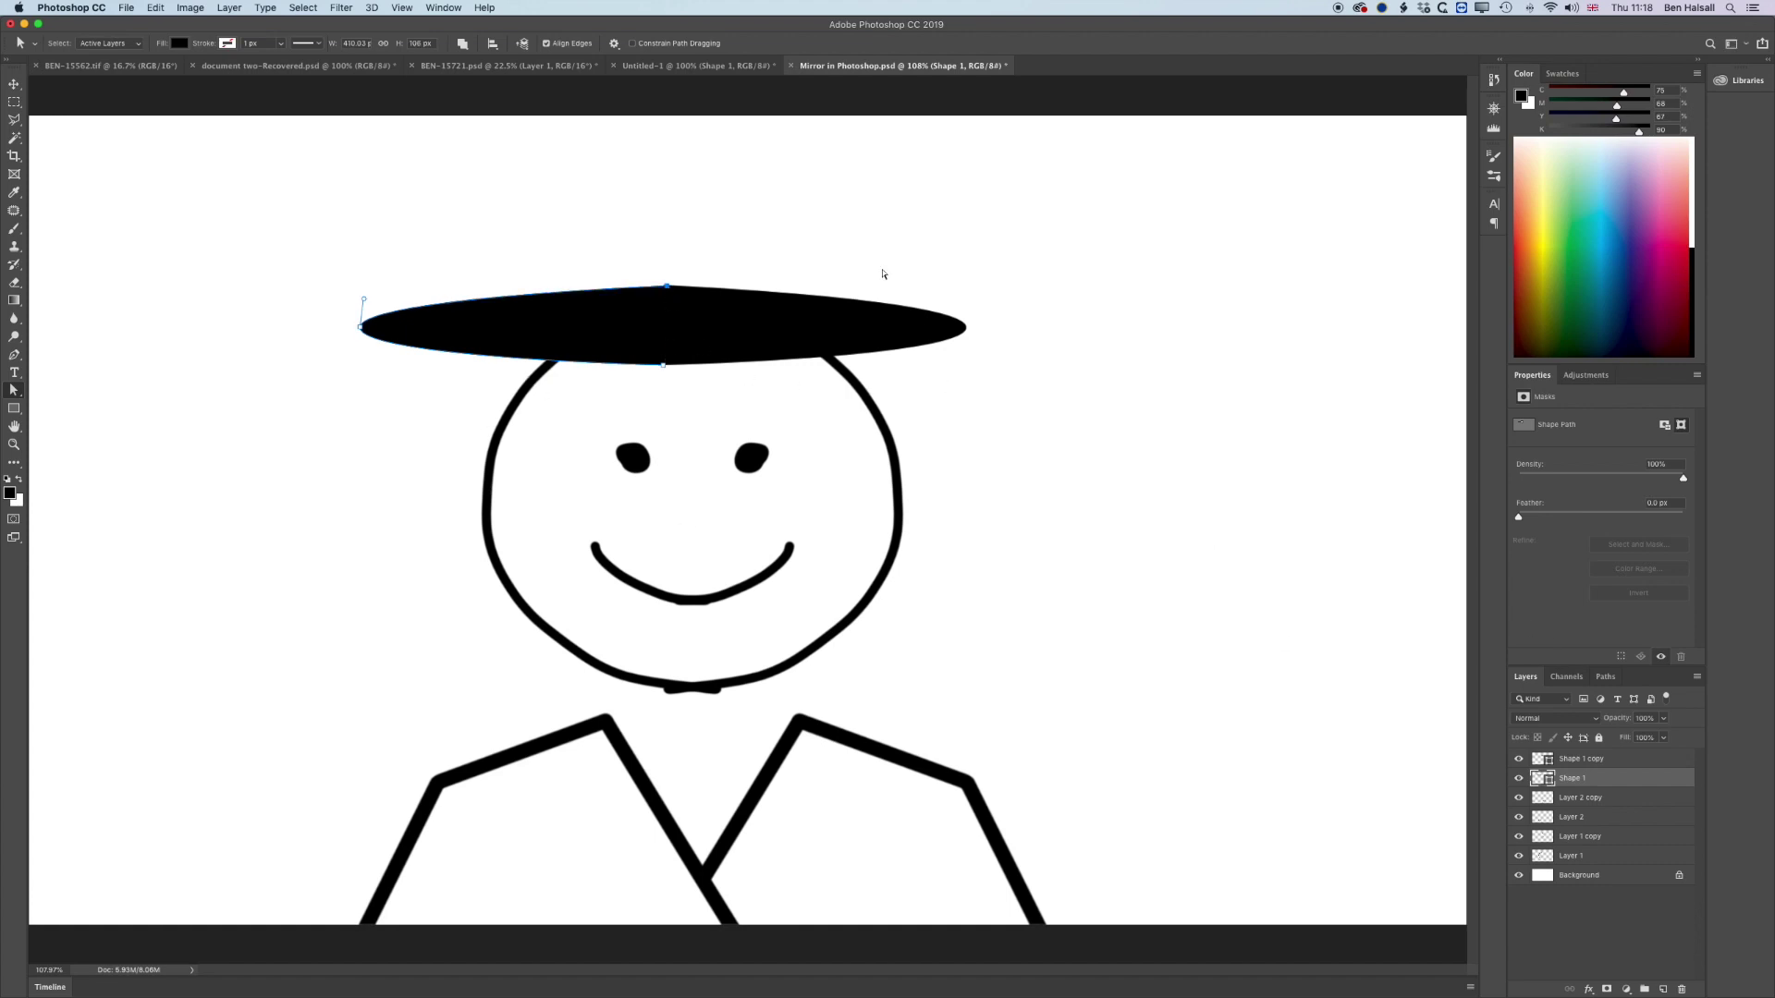
pyautogui.moveTo(666, 287); pyautogui.dragTo(665, 289)
pyautogui.click(714, 256)
# Step: Draw a filled rectangle about 169 × 235 px standing on the left half of the brim as the hat's crown
pyautogui.click(13, 408)
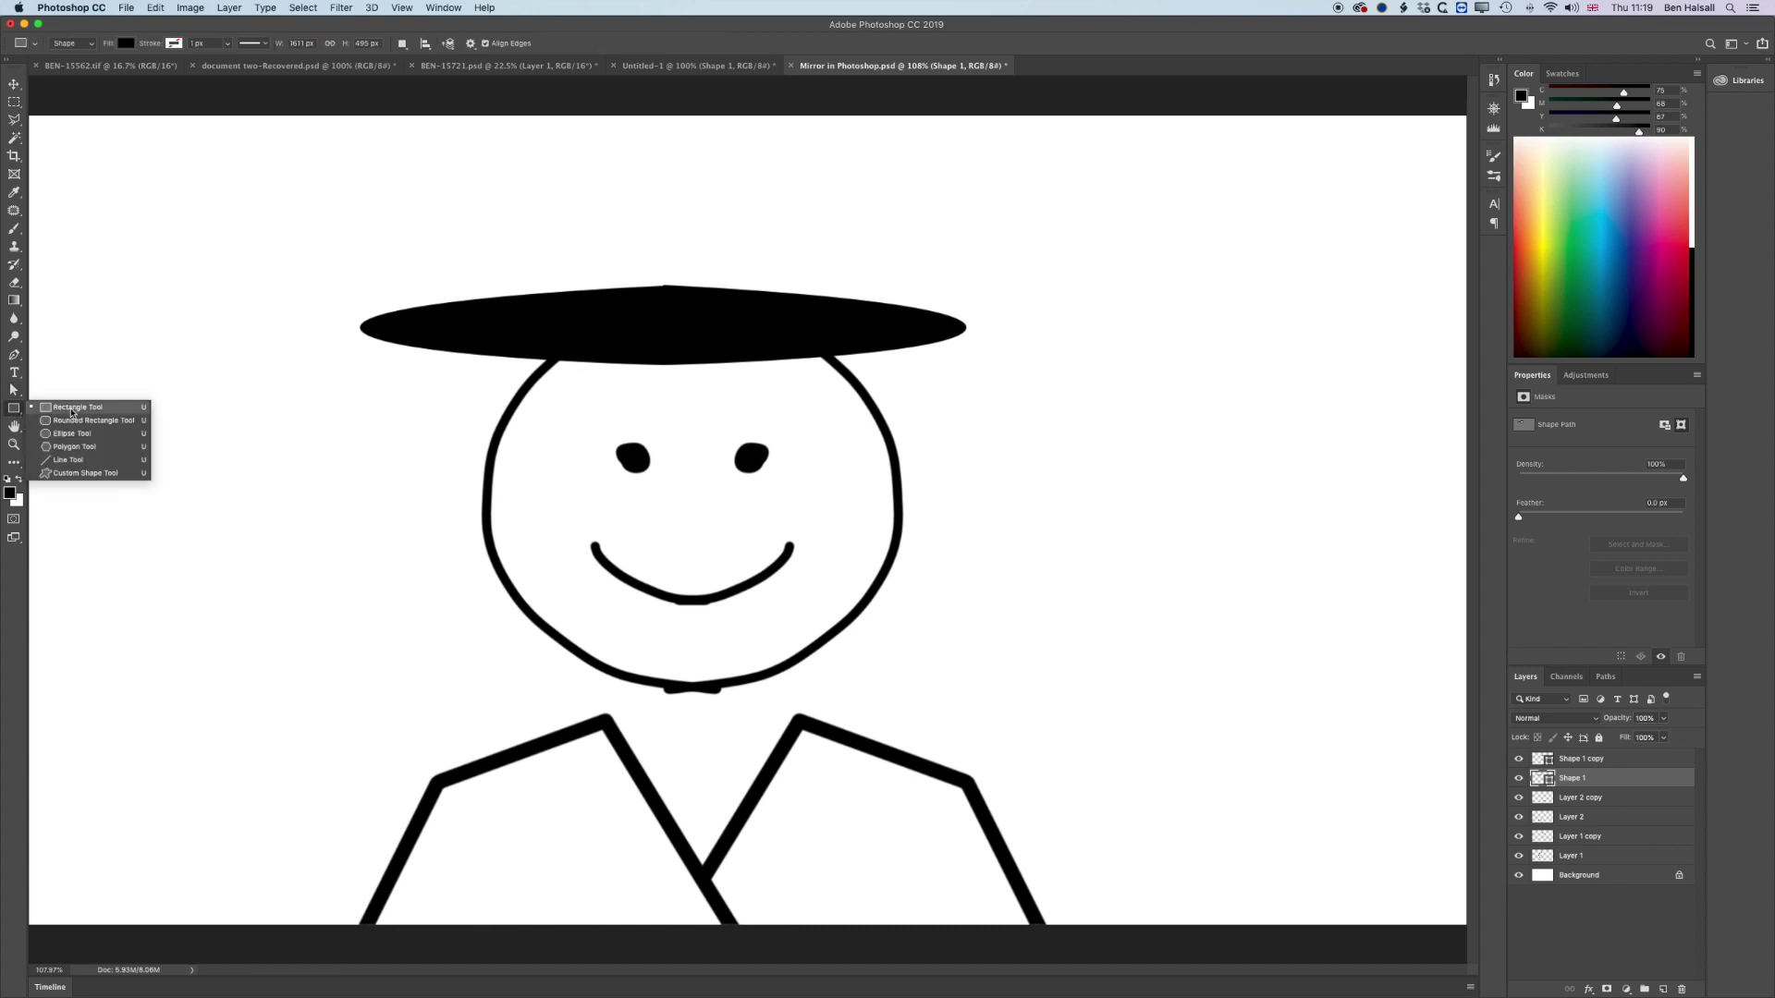
pyautogui.click(73, 410)
pyautogui.moveTo(667, 149); pyautogui.dragTo(542, 325)
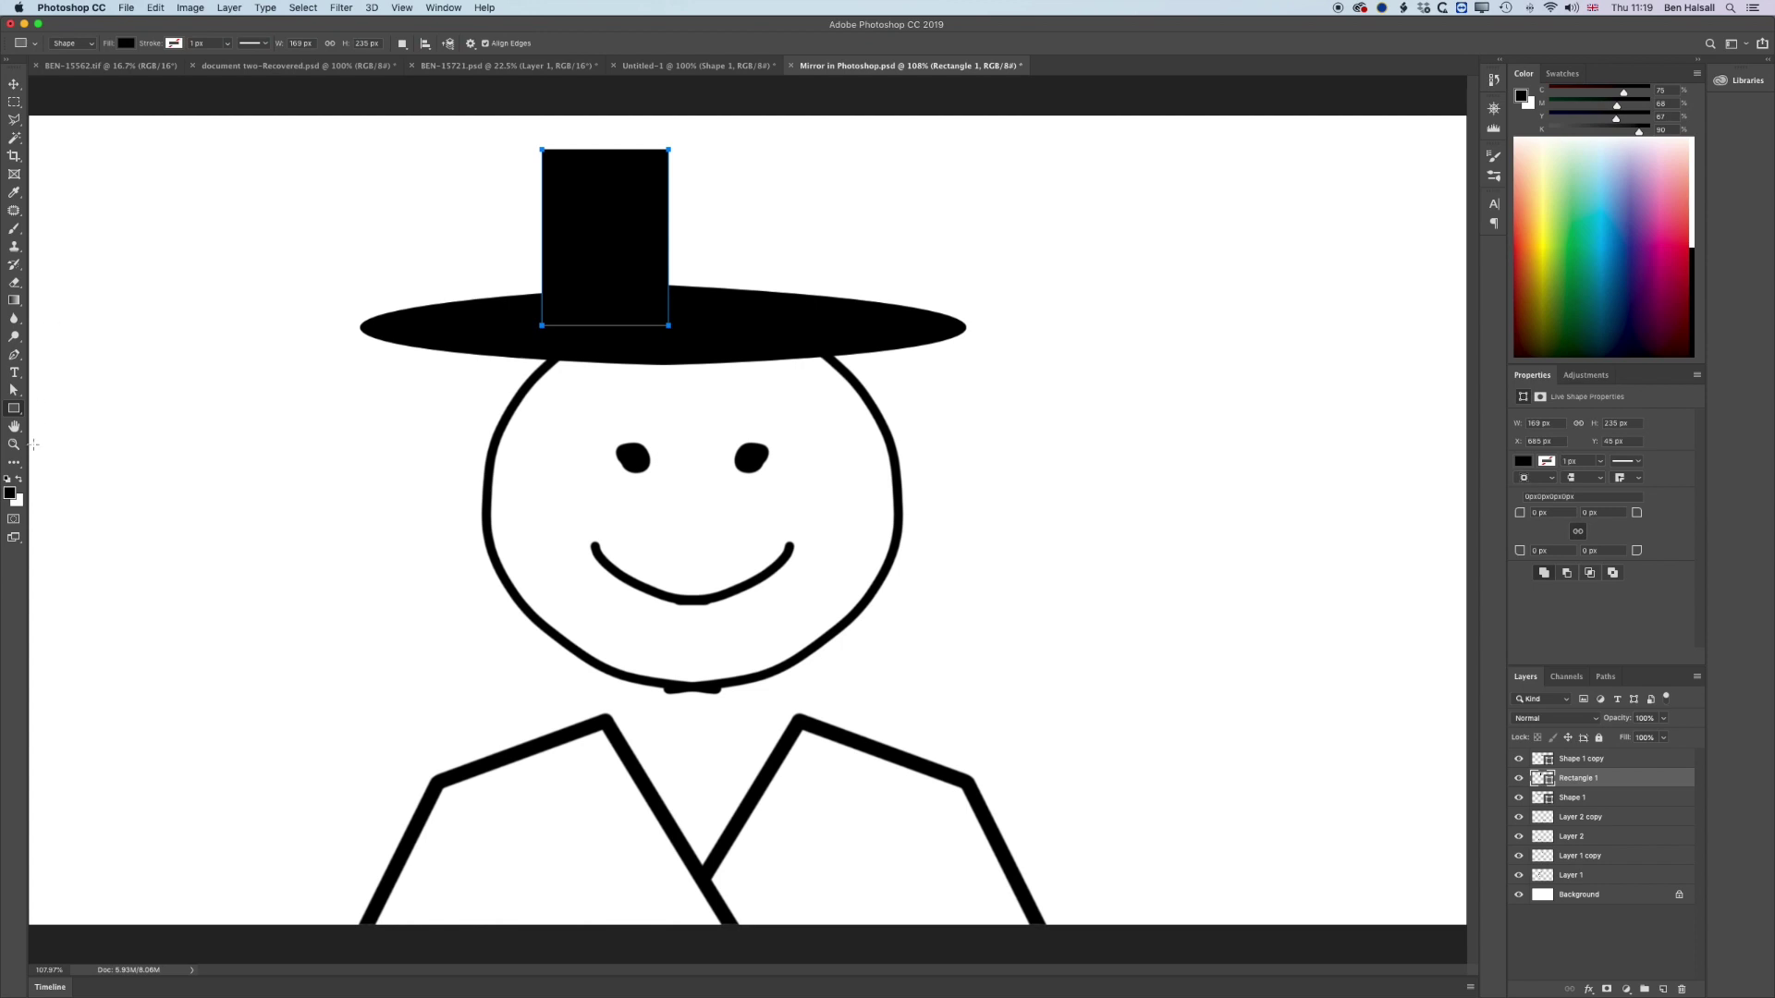
# Step: Move the rectangle's upper left corner inward to slant its outer side, converting the live shape into a regular path
pyautogui.click(14, 390)
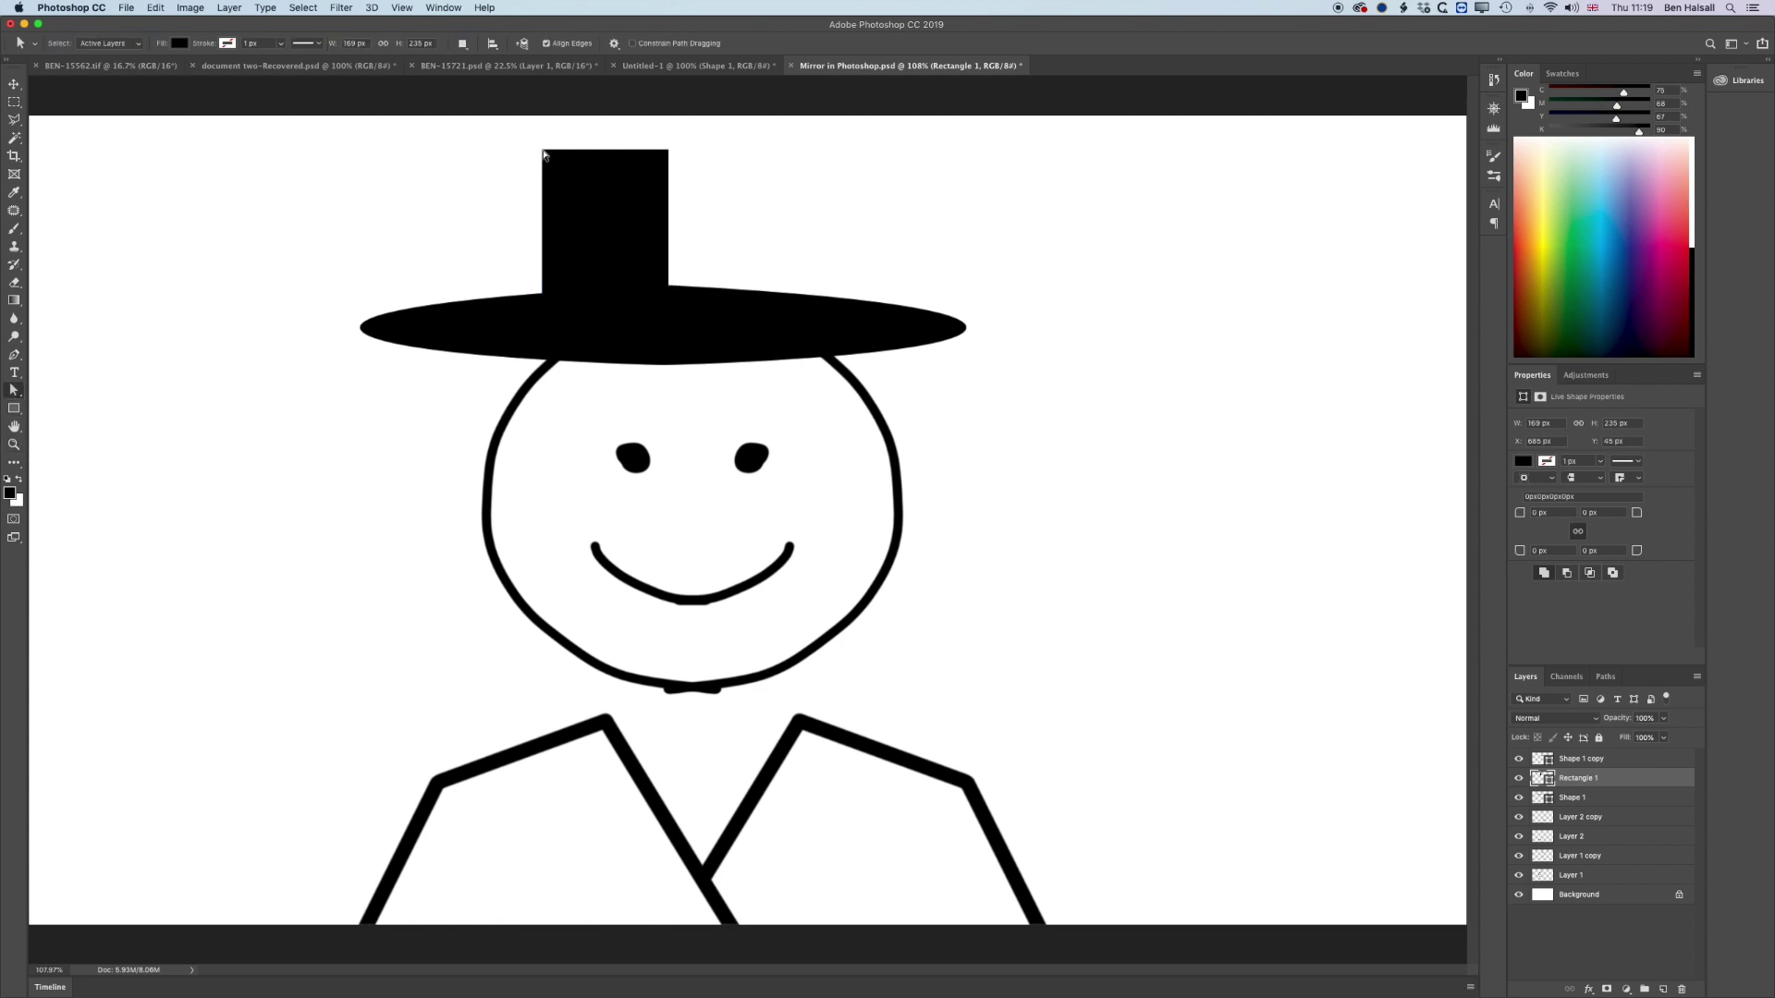
pyautogui.moveTo(543, 152); pyautogui.dragTo(583, 151)
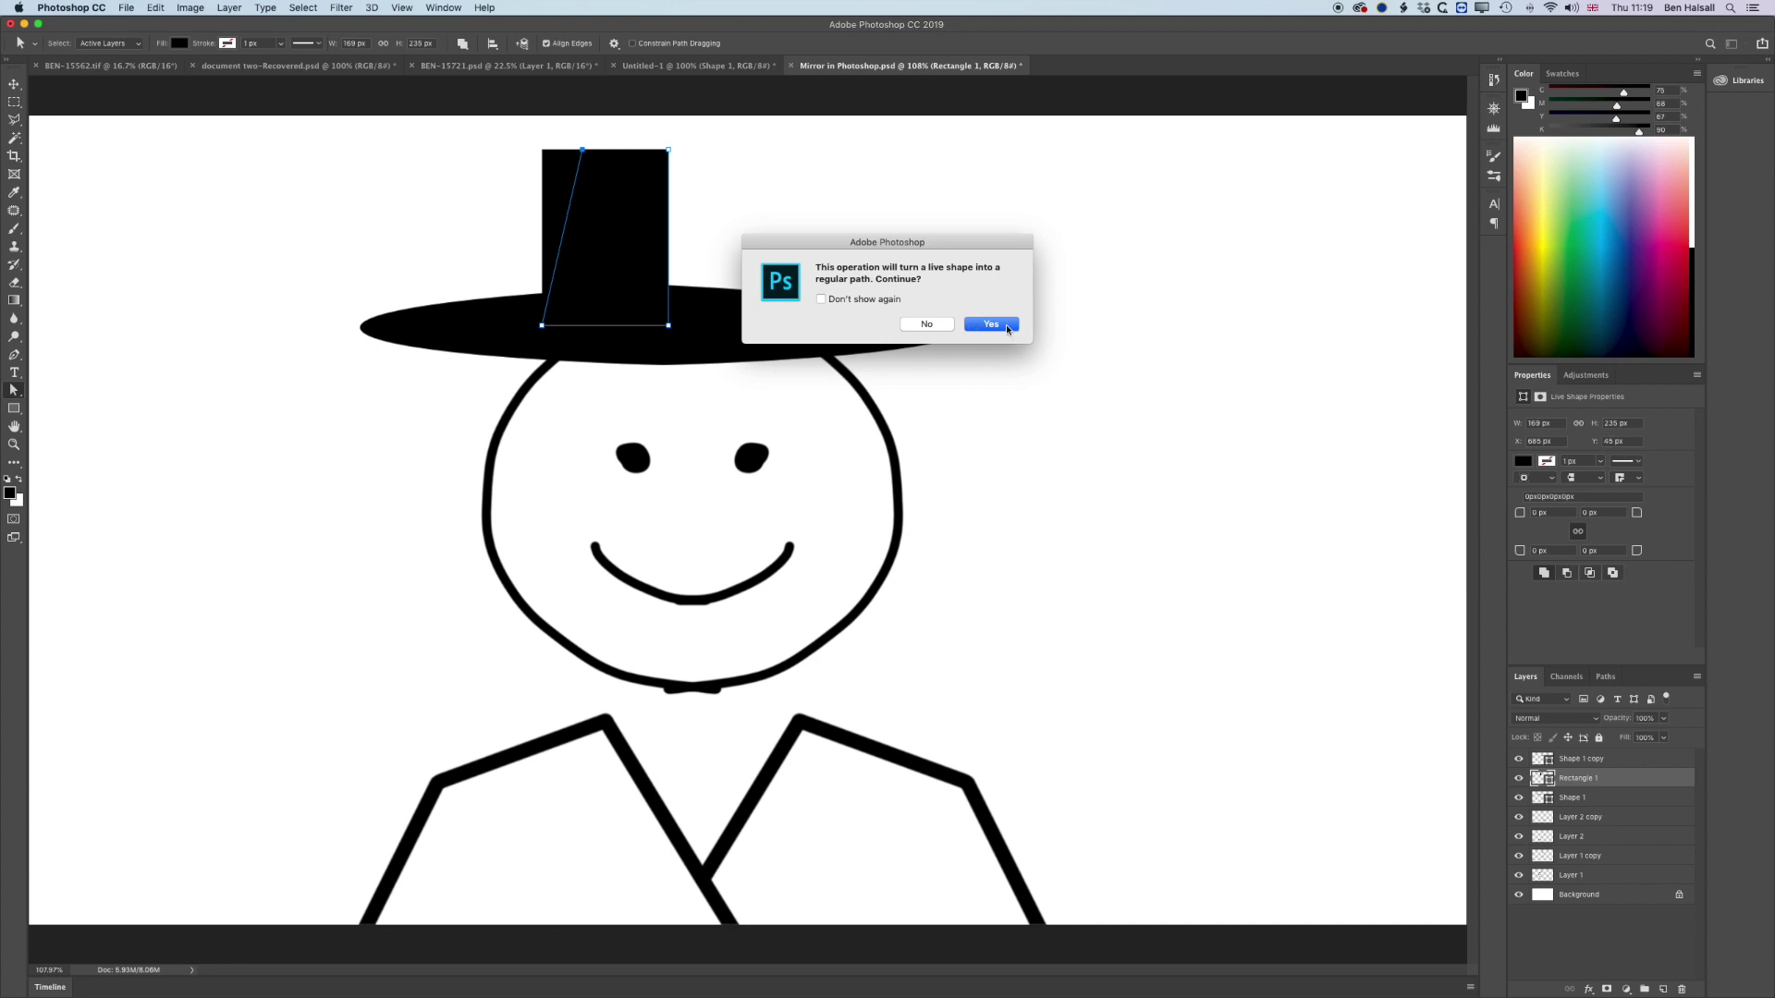
pyautogui.click(991, 325)
# Step: Move the crown's two right corner points further right, keeping its inner edge vertical near the hat's centre
pyautogui.moveTo(668, 325); pyautogui.dragTo(673, 326)
pyautogui.moveTo(670, 153); pyautogui.dragTo(673, 151)
pyautogui.moveTo(675, 325); pyautogui.dragTo(684, 323)
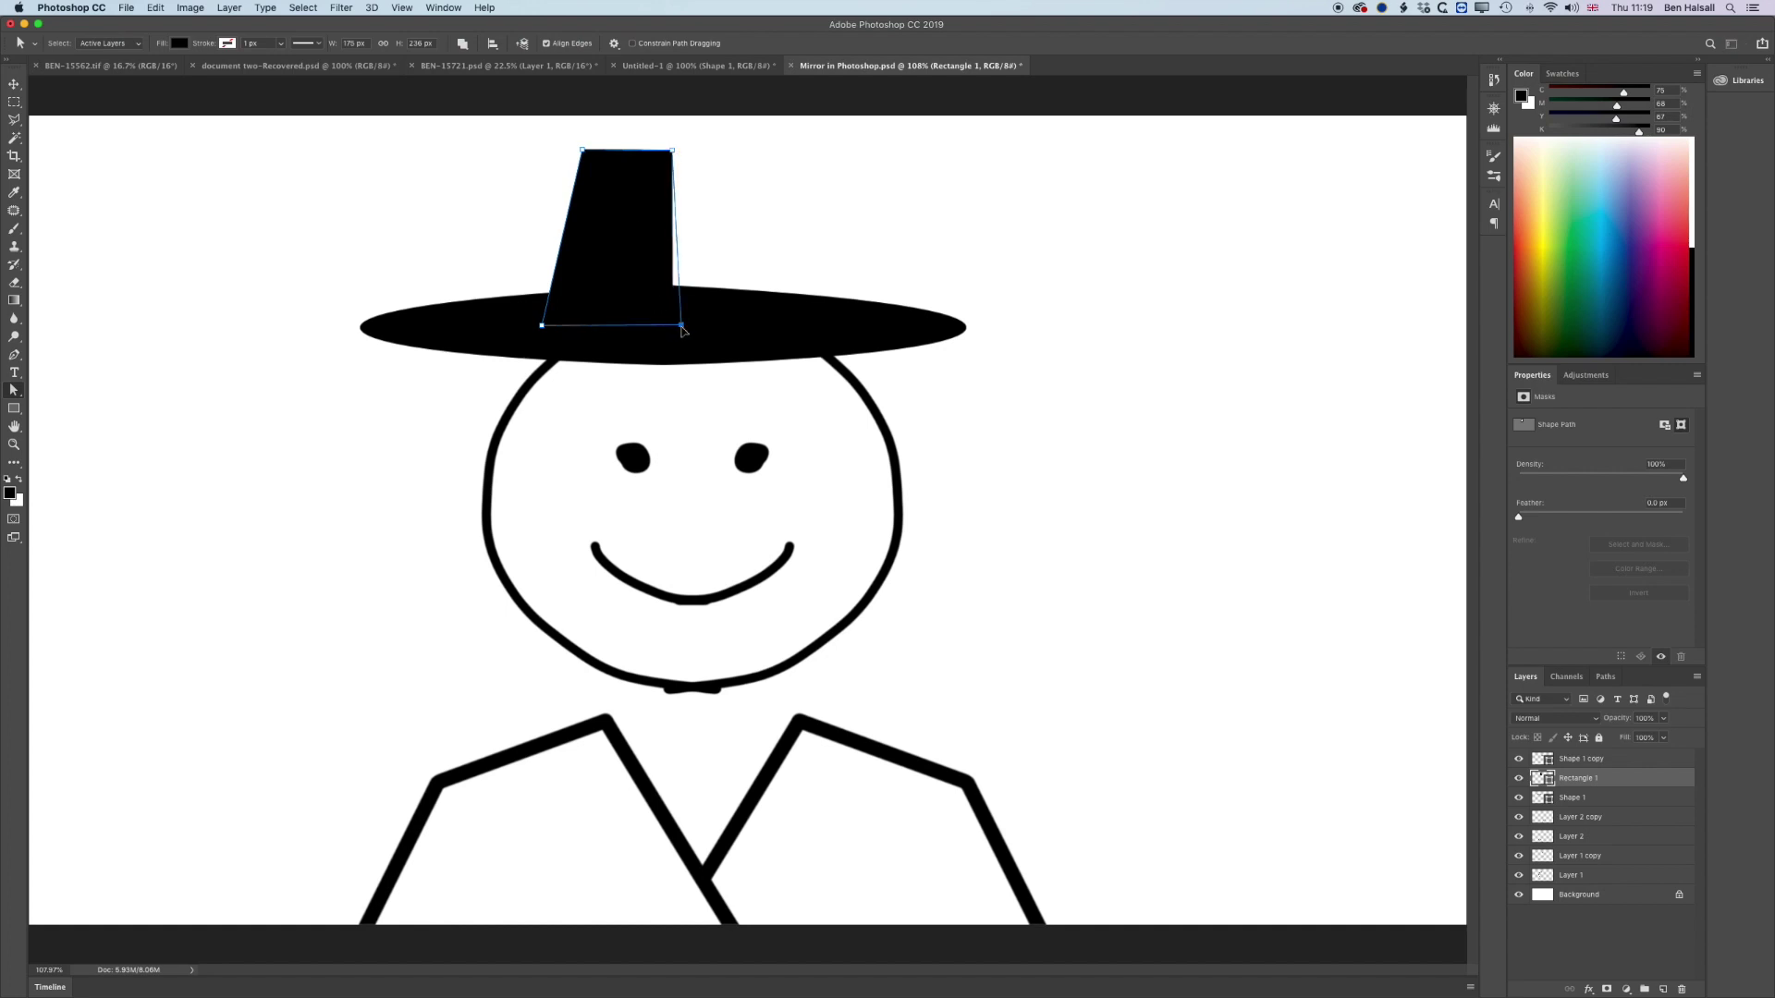
pyautogui.moveTo(672, 150); pyautogui.dragTo(686, 155)
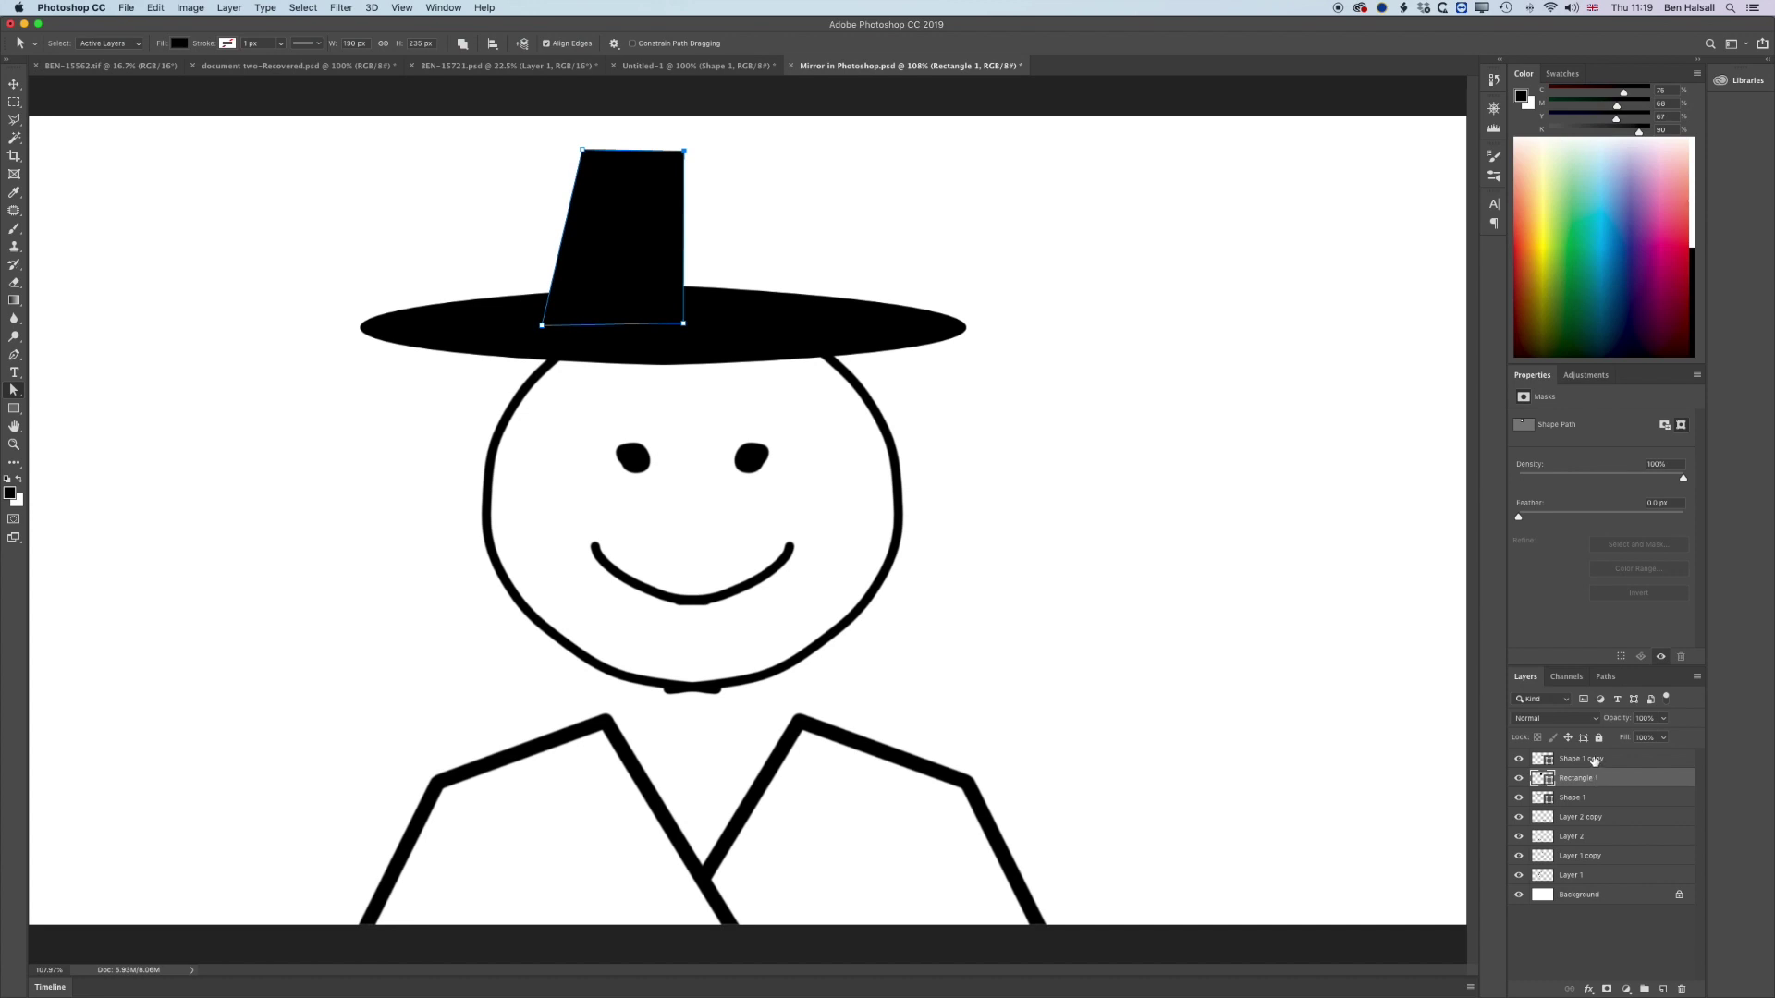
# Step: Duplicate the Rectangle 1 layer
pyautogui.moveTo(1599, 782); pyautogui.dragTo(1663, 989)
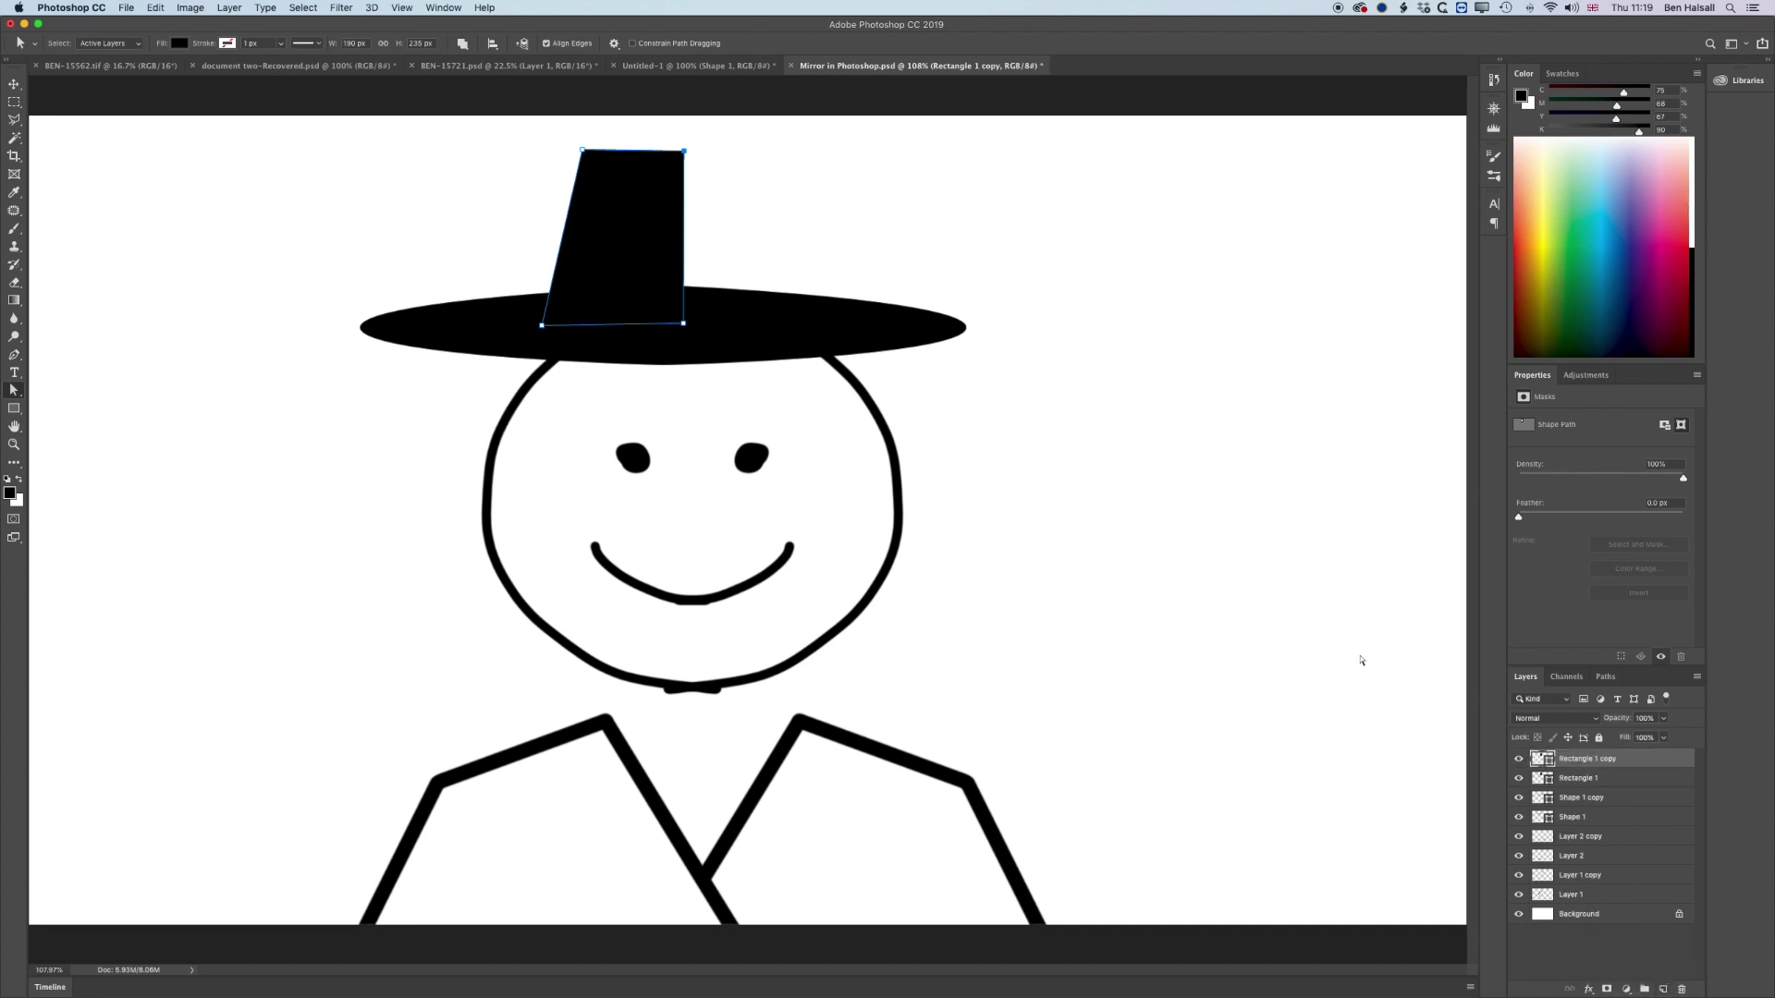
pyautogui.click(157, 8)
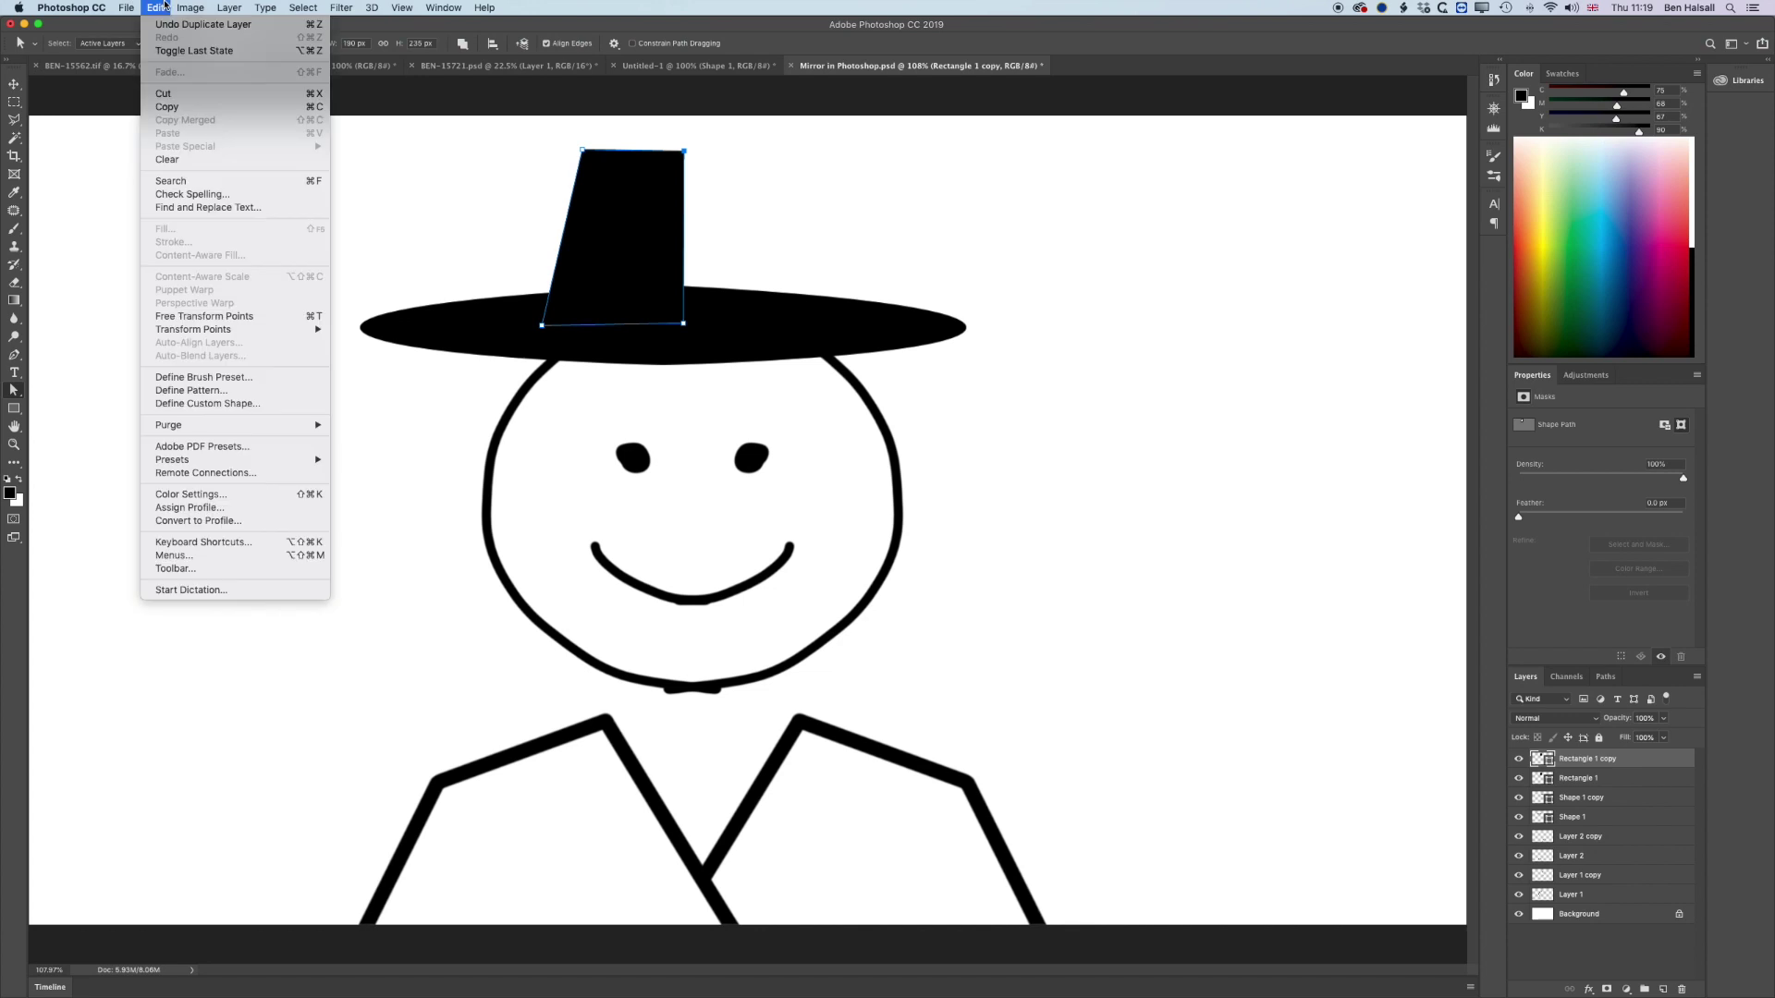
pyautogui.click(228, 319)
pyautogui.press('Escape')
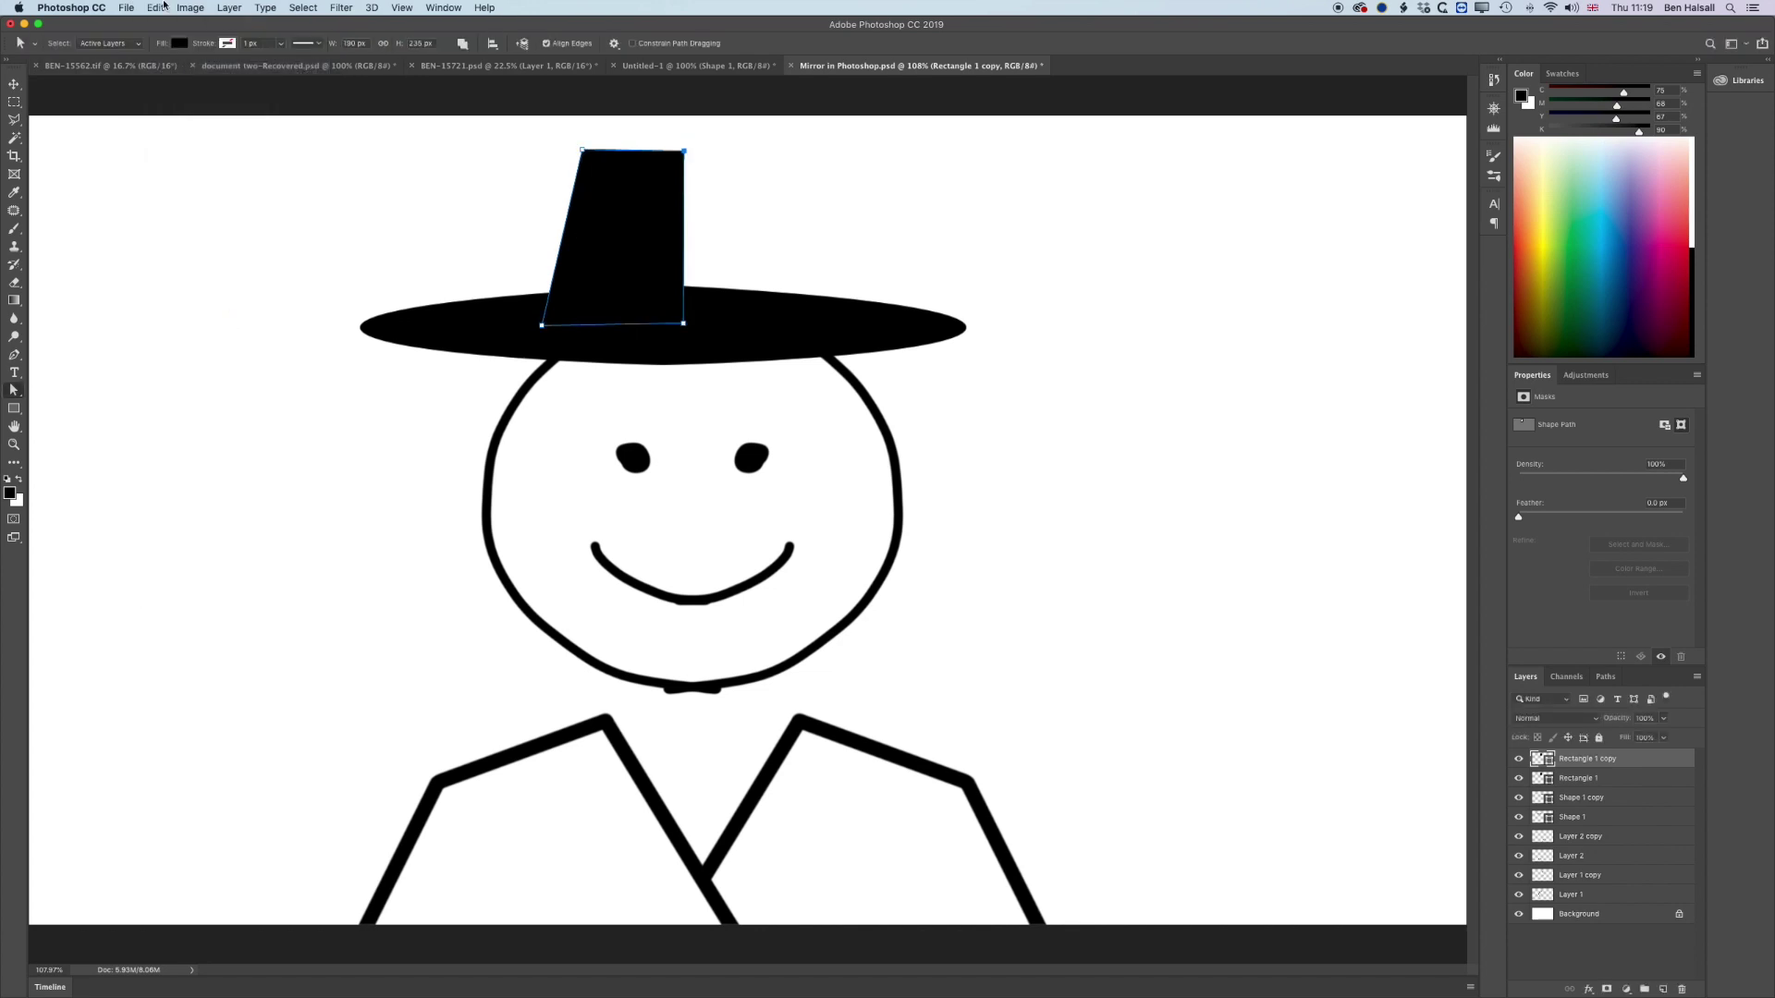
# Step: Free Transform the crown copy, flip it horizontally about its right edge's midpoint, and shift it slightly left to overlap the original half
pyautogui.click(15, 84)
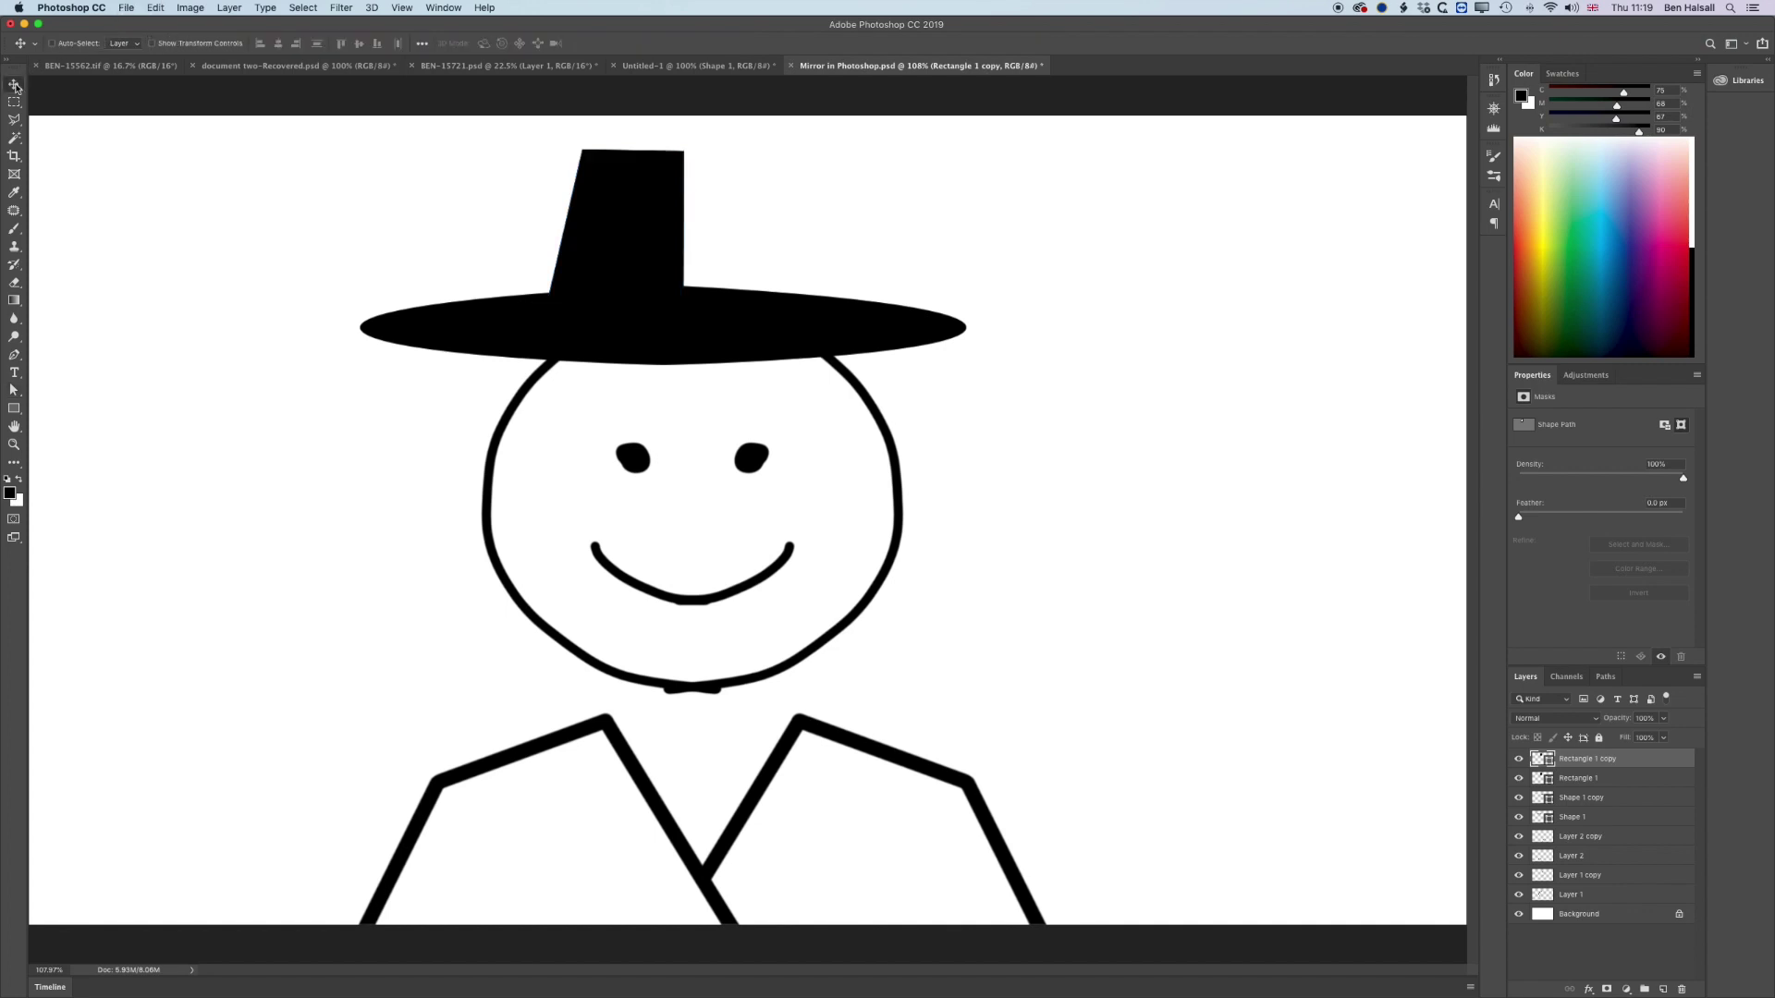
pyautogui.click(159, 8)
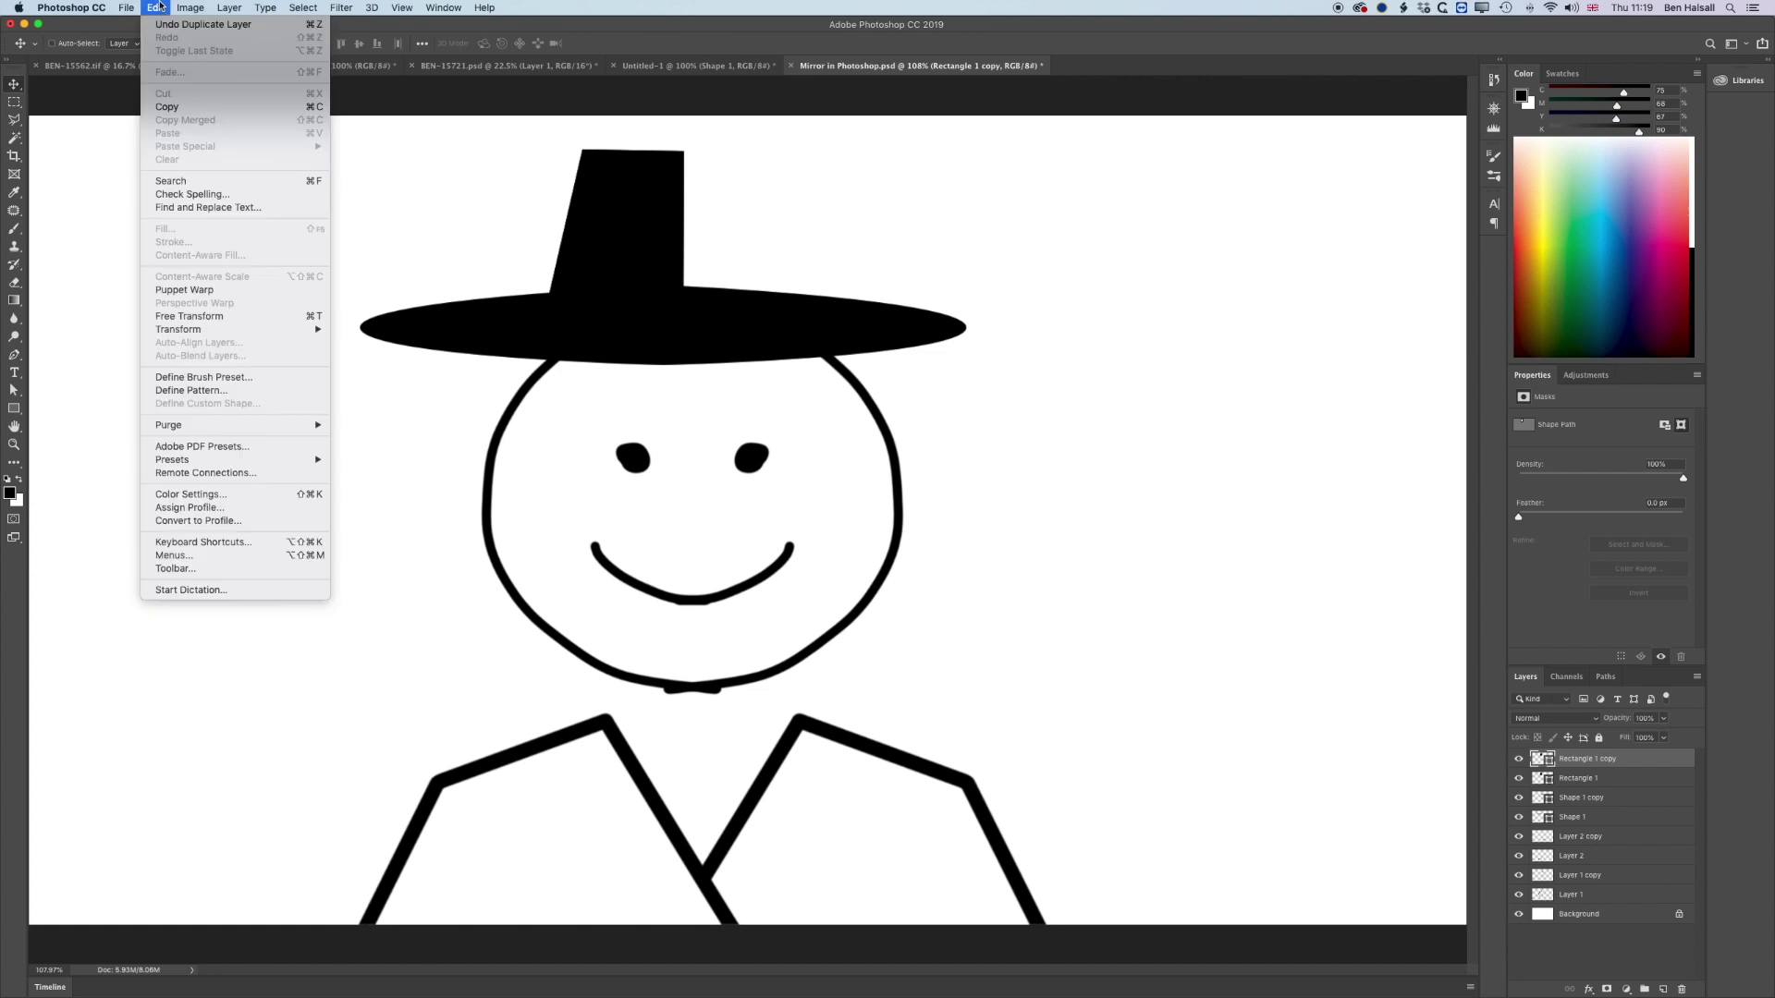
pyautogui.click(256, 317)
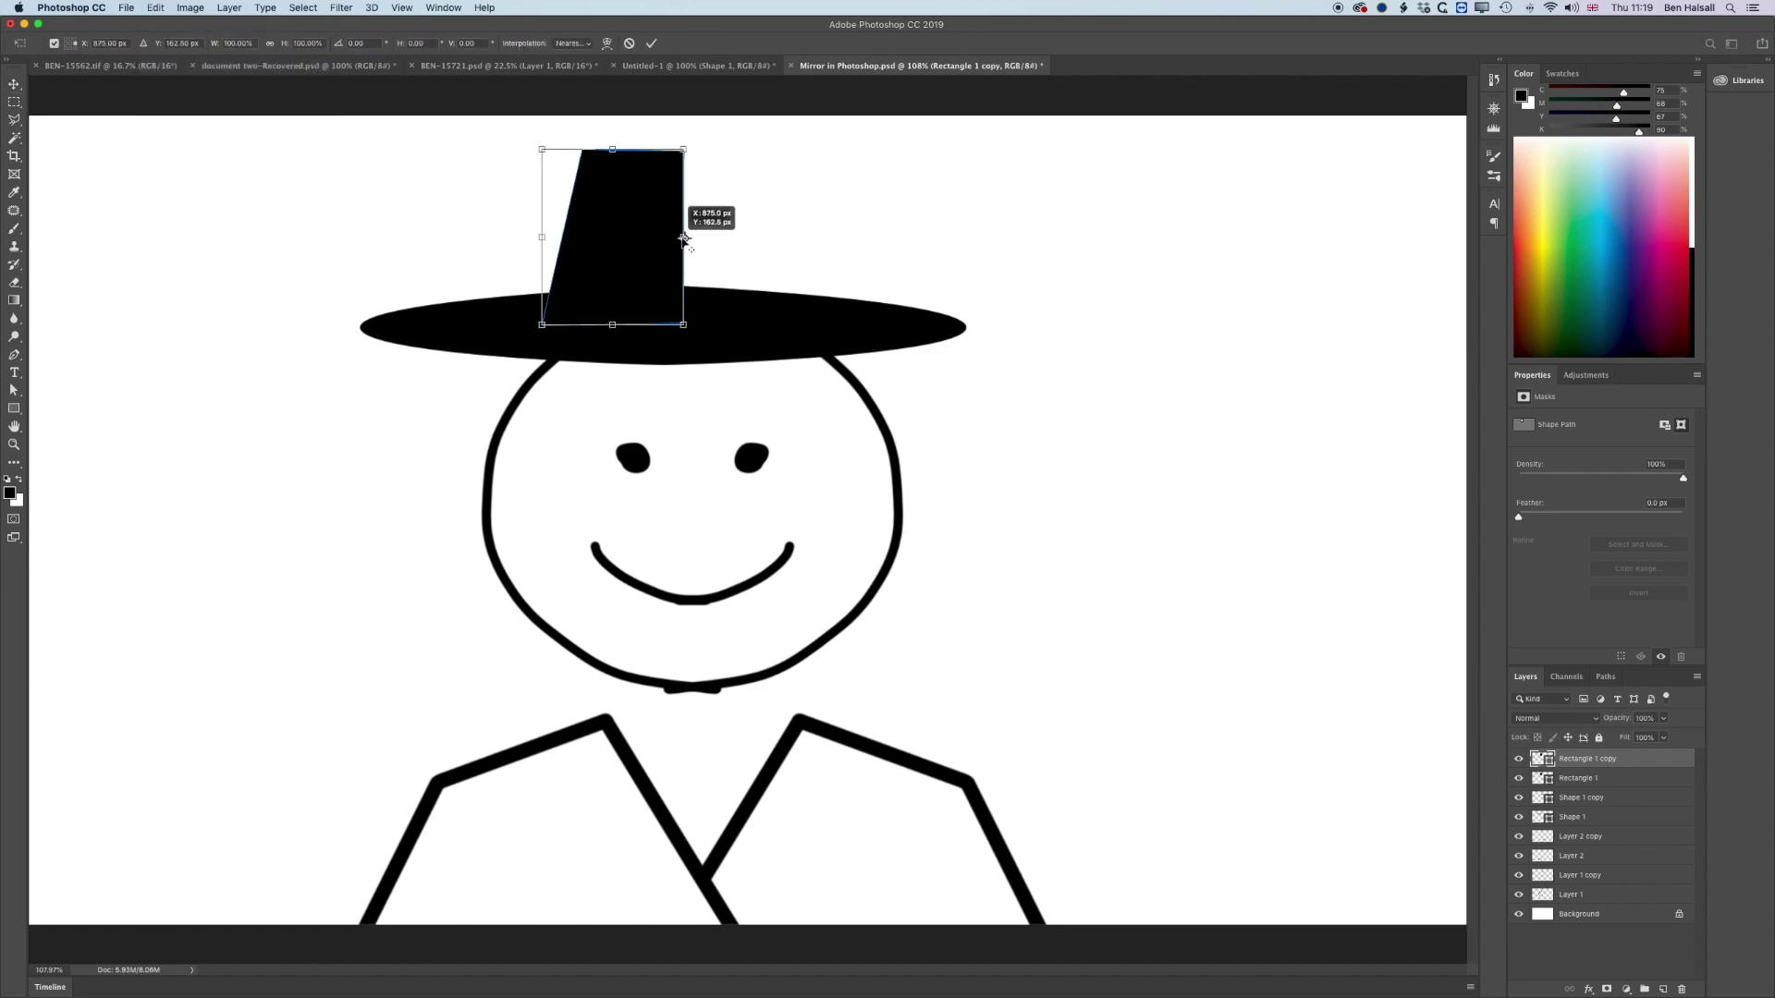
pyautogui.click(159, 7)
pyautogui.moveTo(233, 330)
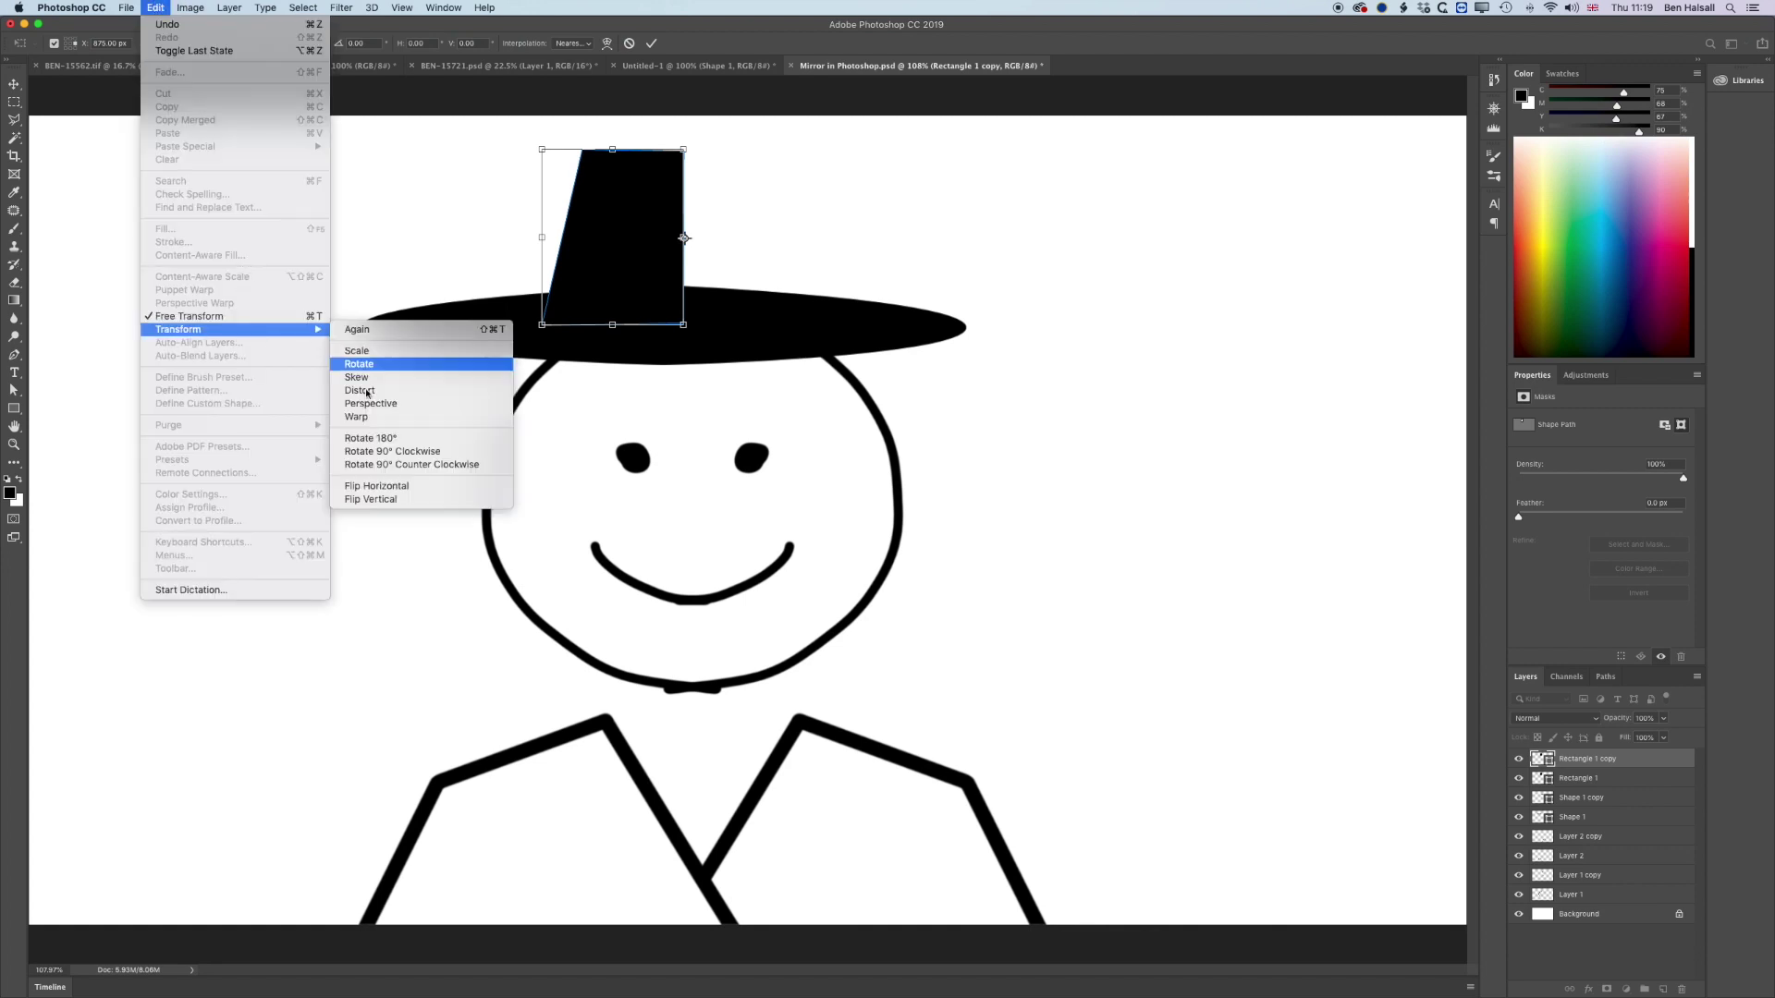
pyautogui.click(377, 486)
pyautogui.moveTo(737, 236); pyautogui.dragTo(726, 235)
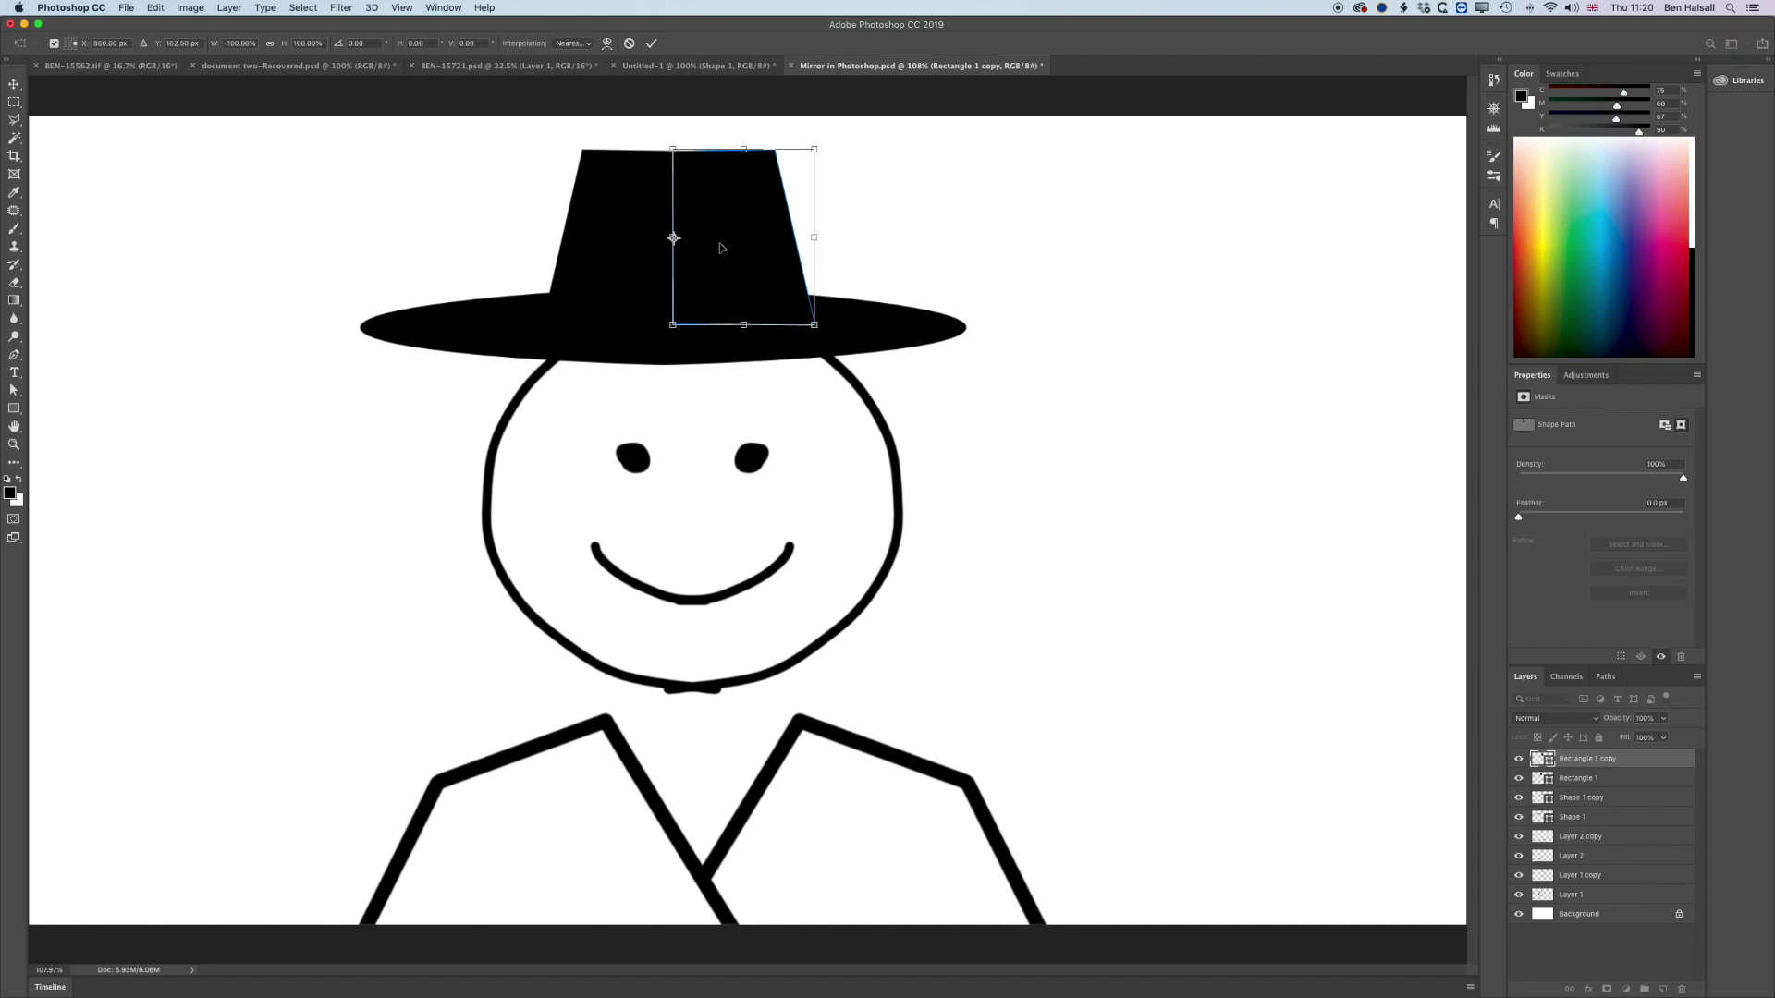
pyautogui.press('Return')
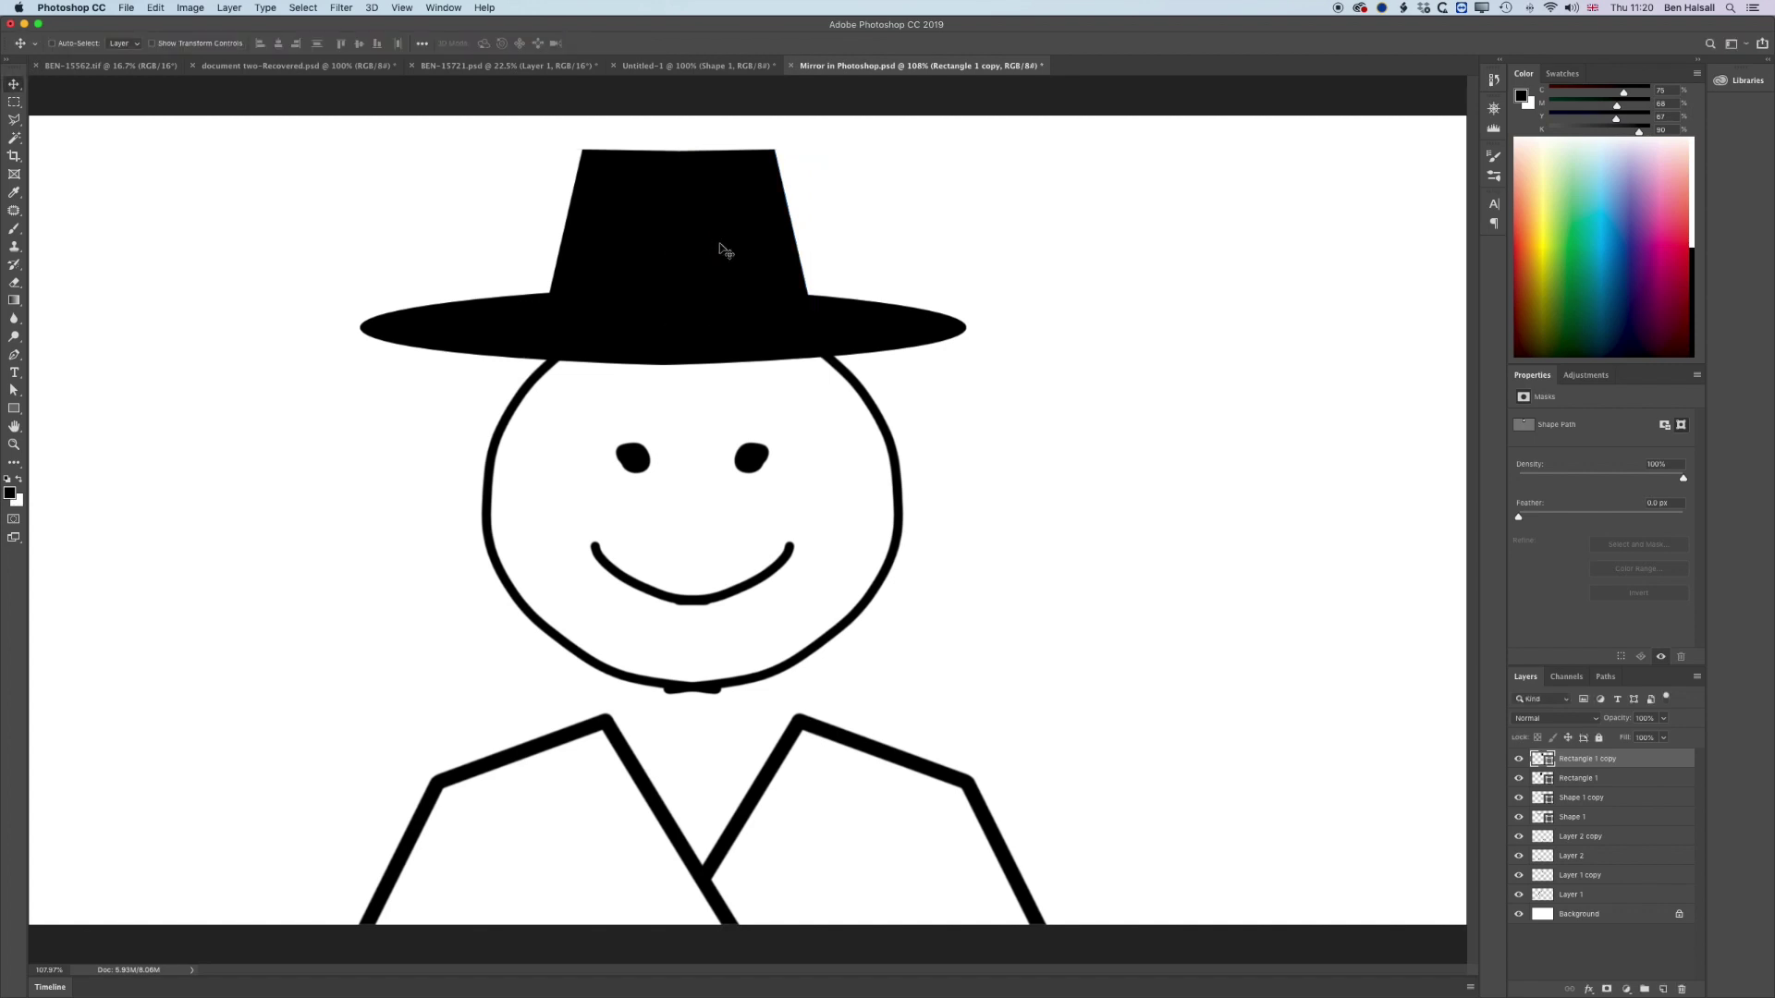
# Step: On the Layer 2 copy layer, paint two neck lines from the chin down to the collar with a smaller brush
pyautogui.press('super+1')
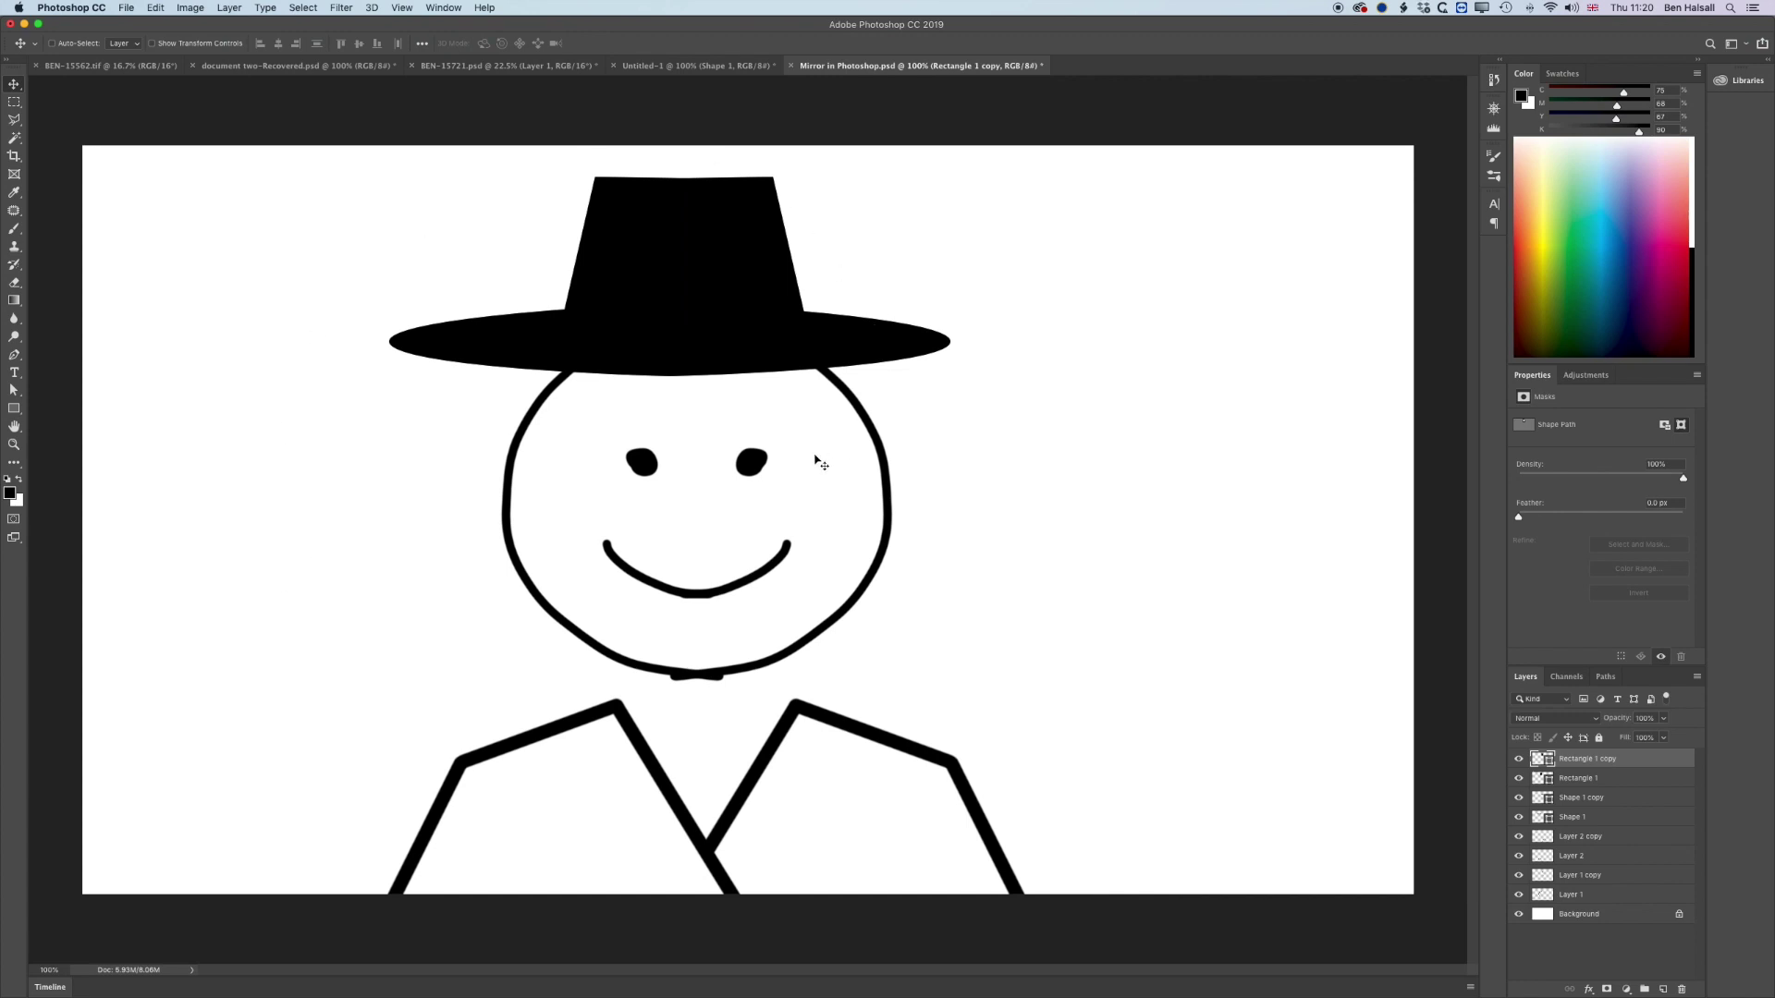
pyautogui.click(1579, 838)
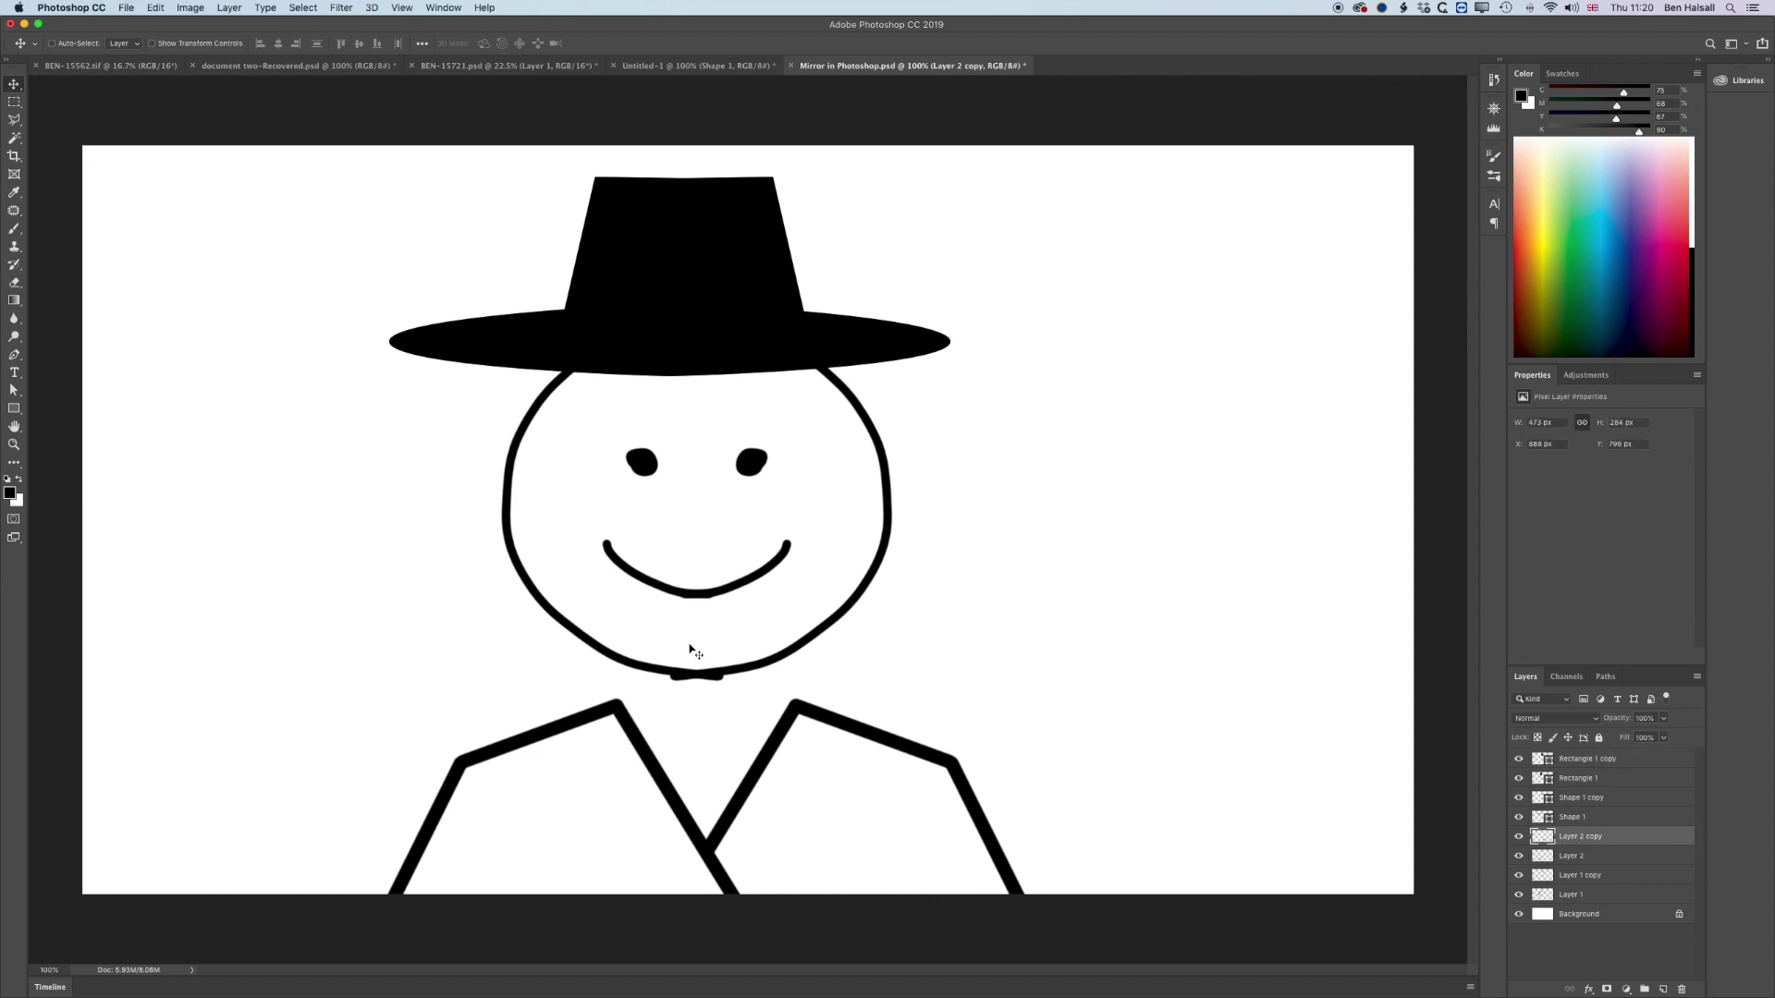
pyautogui.click(14, 229)
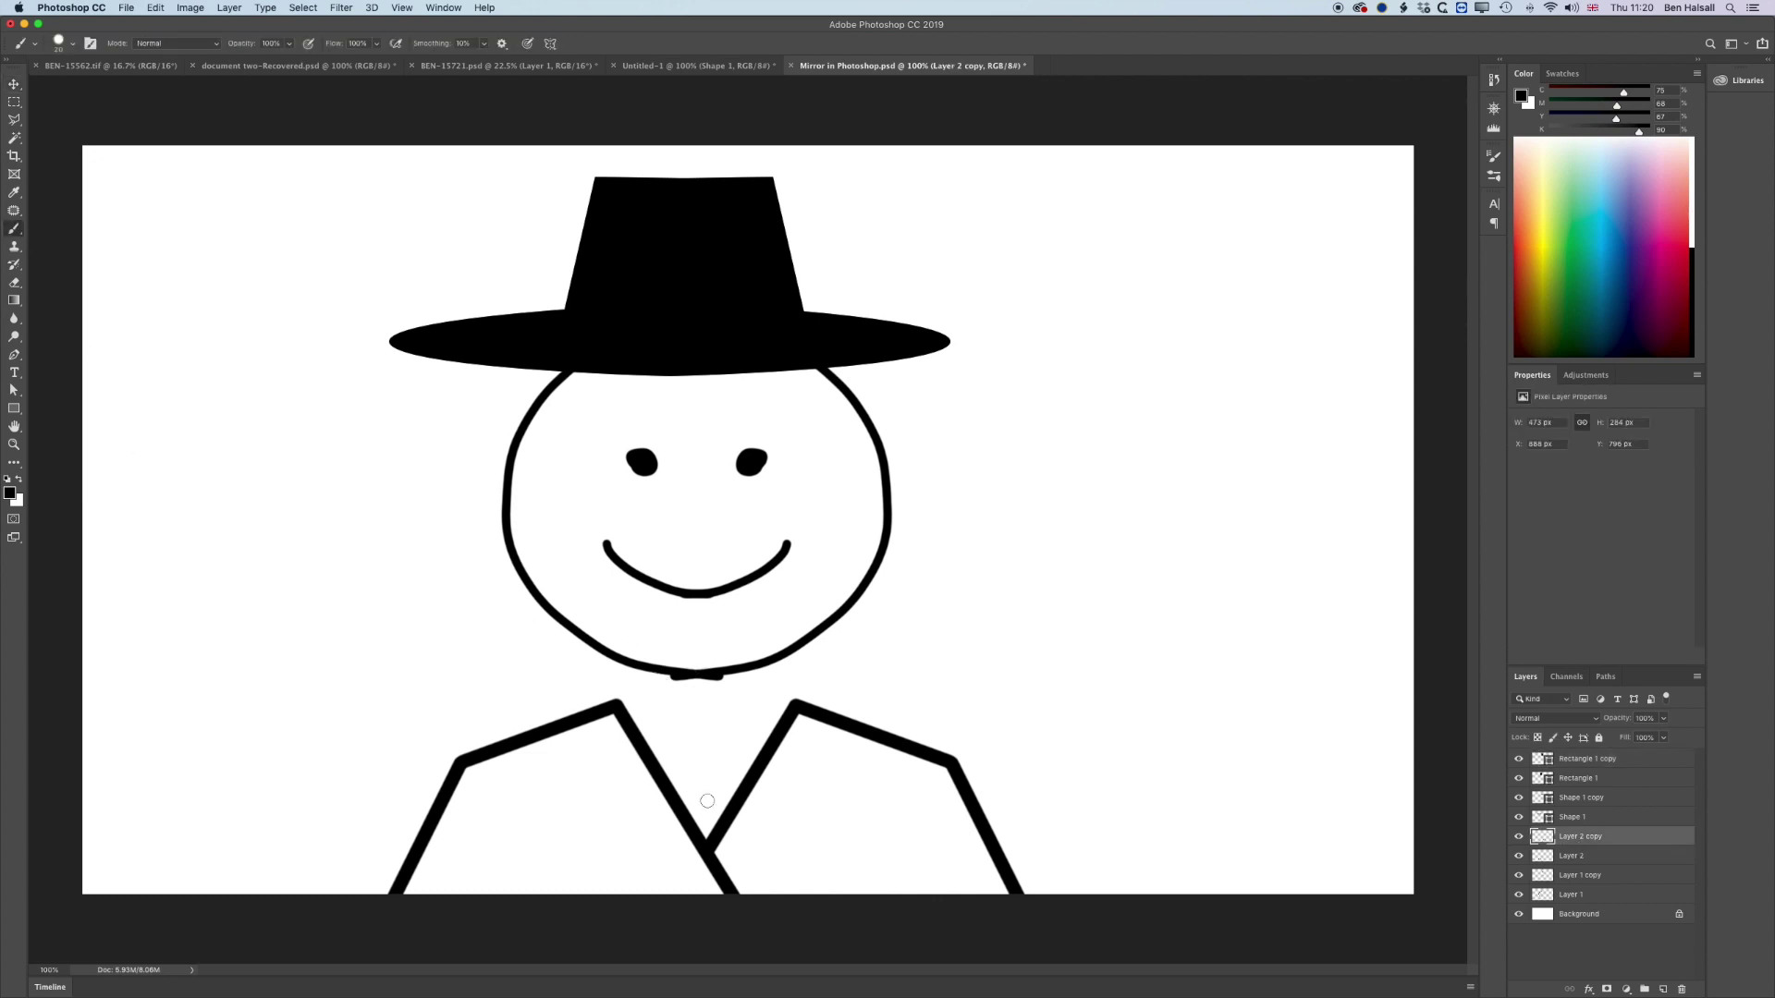
pyautogui.press('[')
pyautogui.moveTo(650, 673); pyautogui.dragTo(629, 757)
pyautogui.moveTo(751, 669); pyautogui.dragTo(777, 740)
# Step: Erase the neck lines' ends that overshoot the collar, and brush a curved neckline across the collar opening
pyautogui.press('e')
pyautogui.moveTo(602, 785)
pyautogui.mouseDown()
pyautogui.moveTo(610, 757)
pyautogui.moveTo(615, 781)
pyautogui.mouseUp()
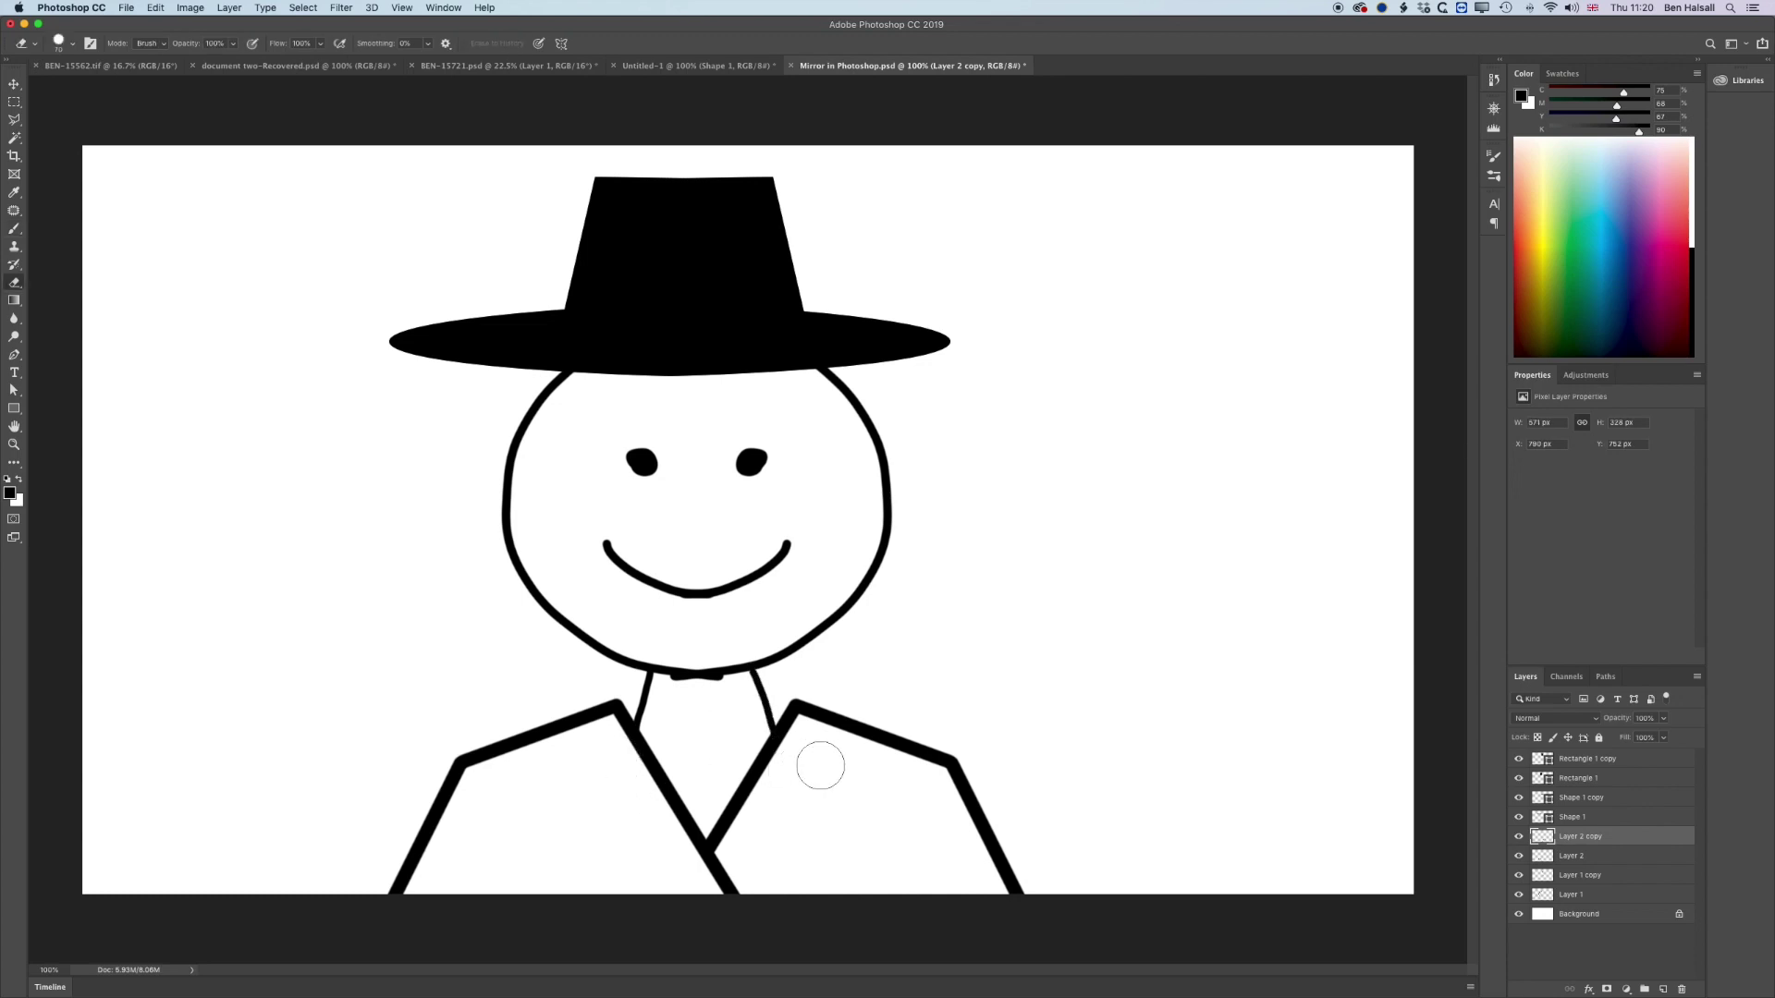
pyautogui.press('b')
pyautogui.moveTo(652, 759); pyautogui.dragTo(757, 772)
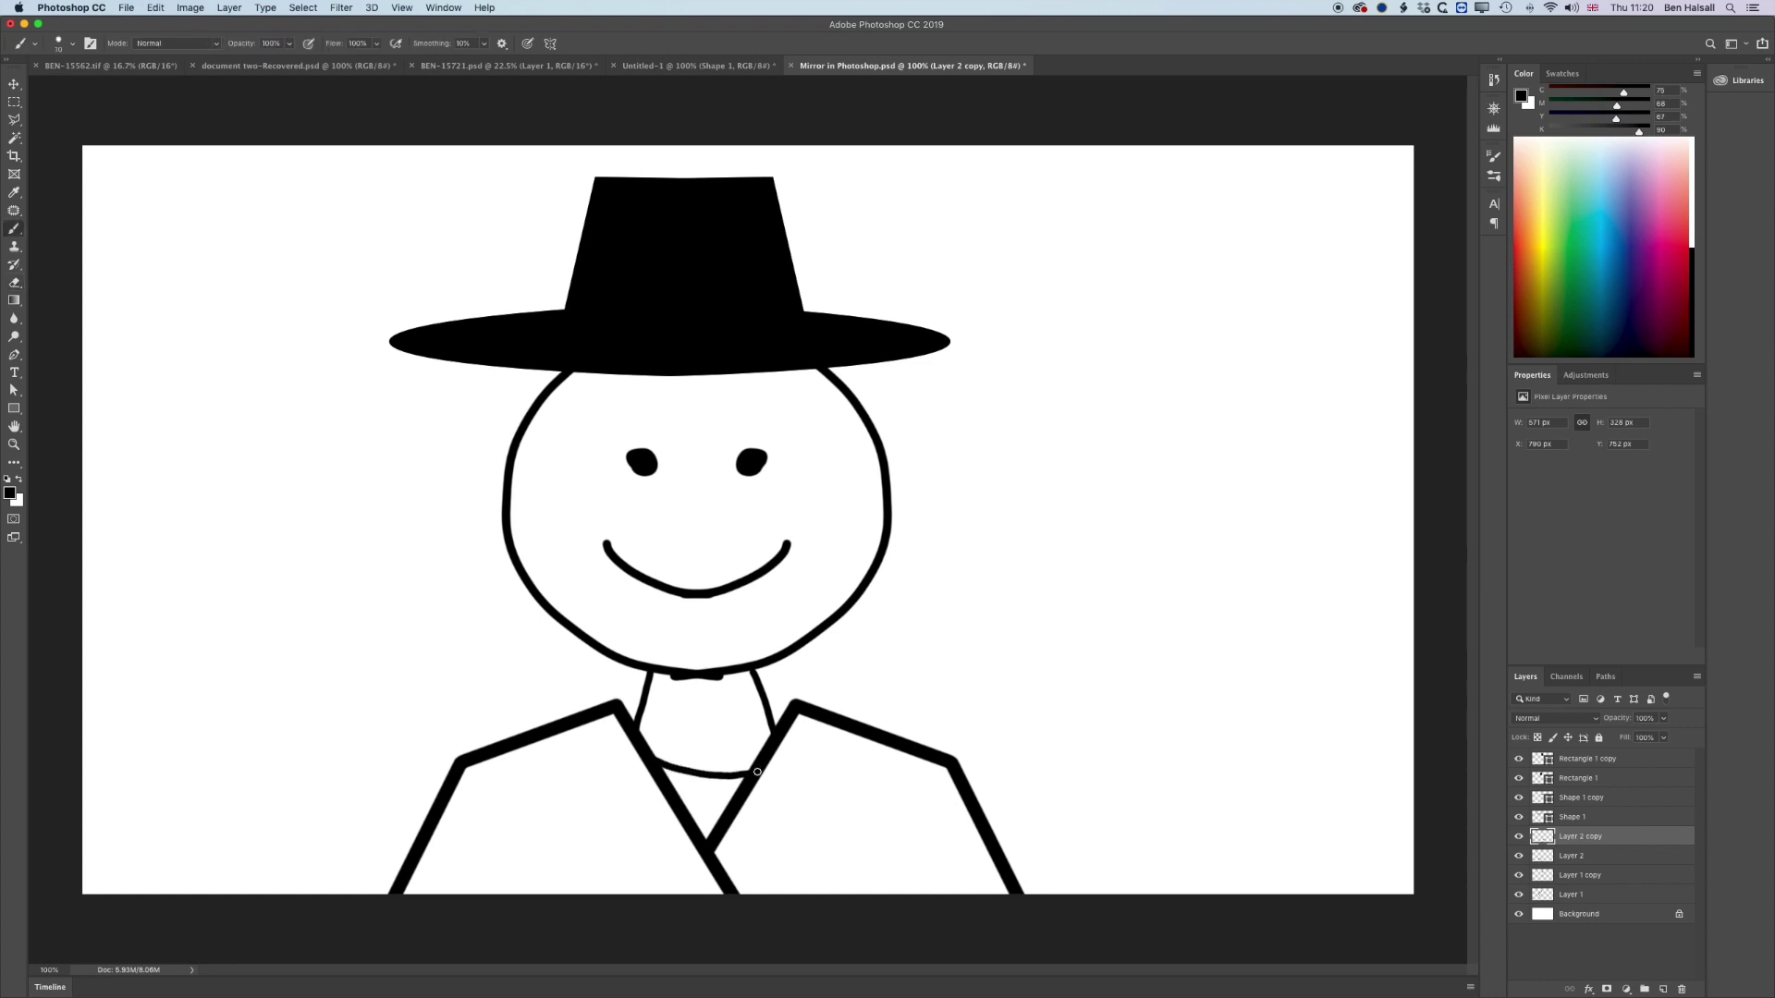
# Step: Delete all the figure's artwork layers, from Rectangle 1 copy down to Layer 1, keeping only the Background
pyautogui.press('super+minus')
pyautogui.press('super+minus')
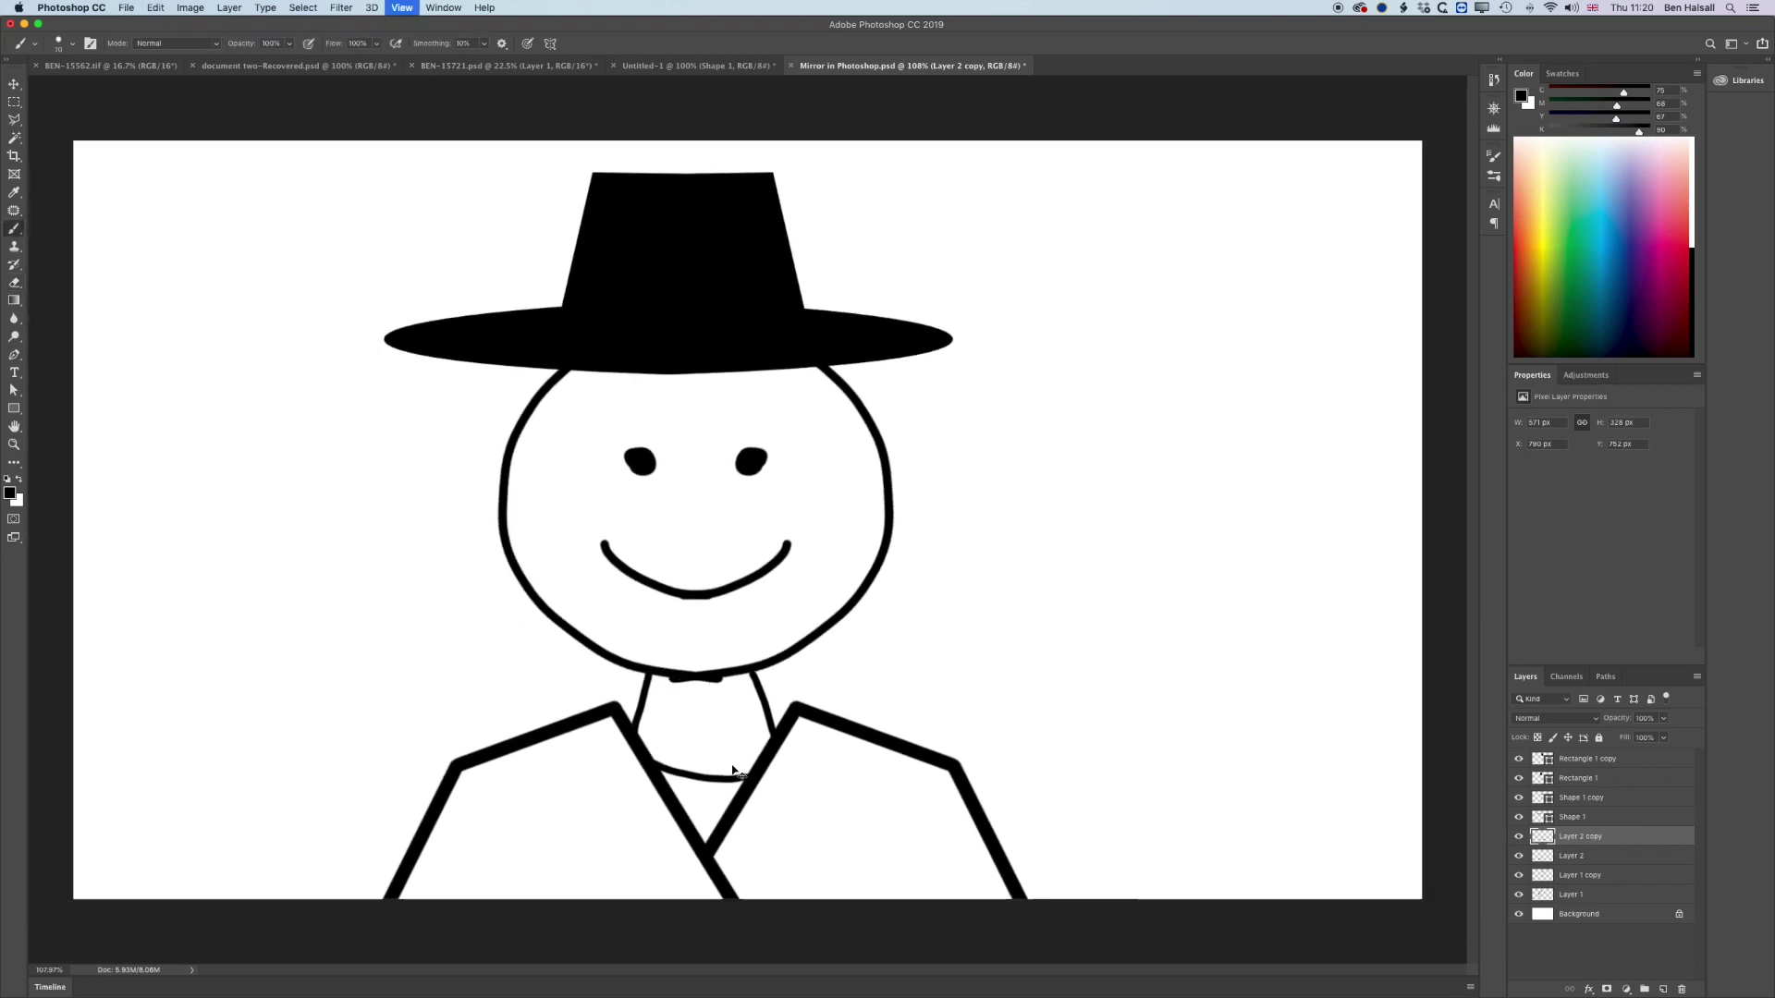
pyautogui.press('super+minus')
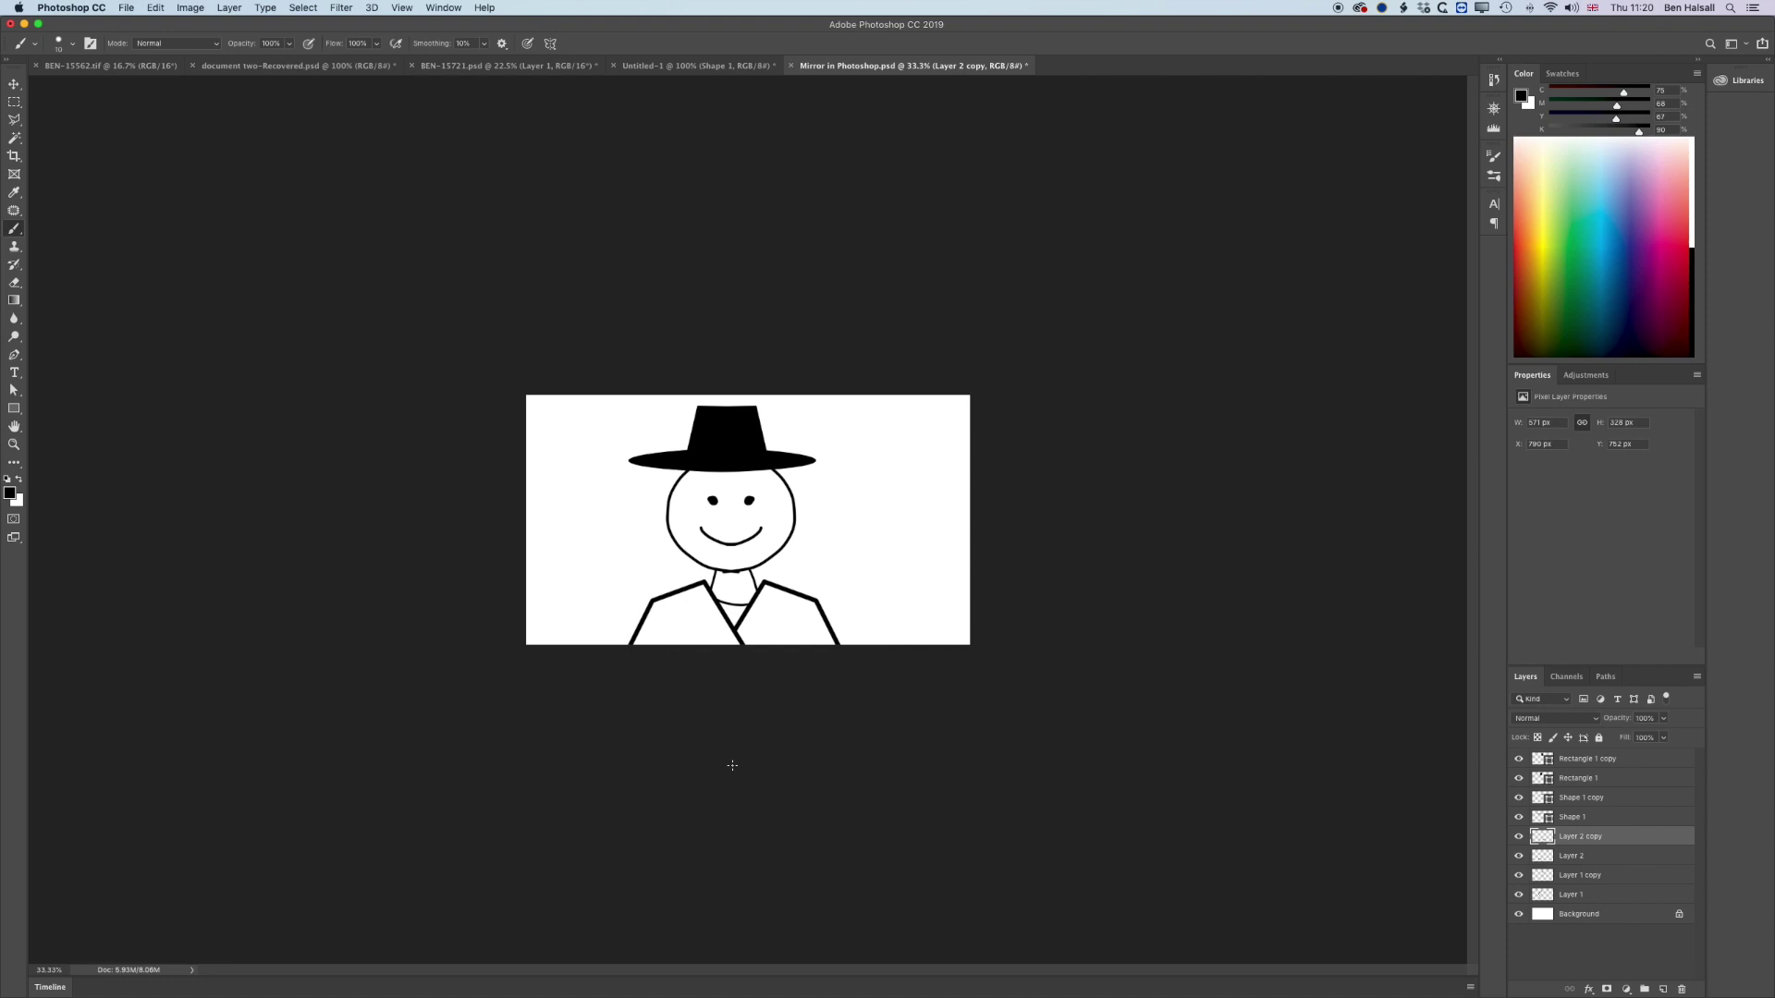
pyautogui.press('super+0')
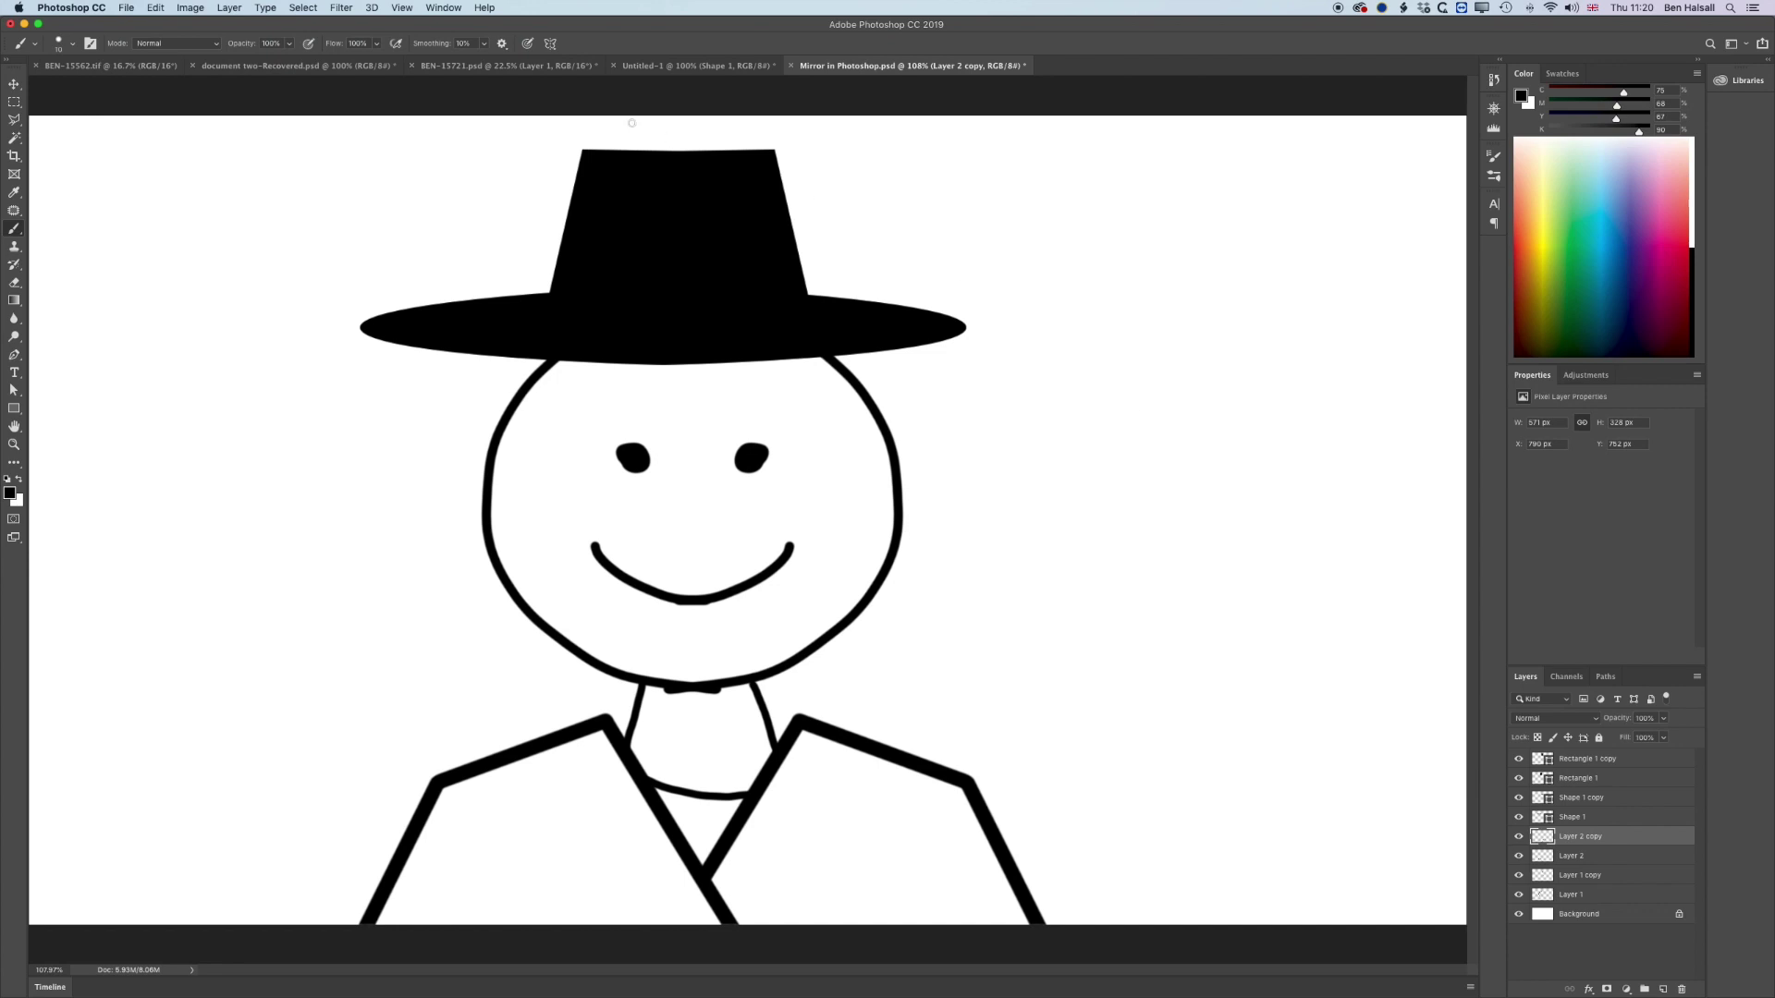
pyautogui.click(1583, 760)
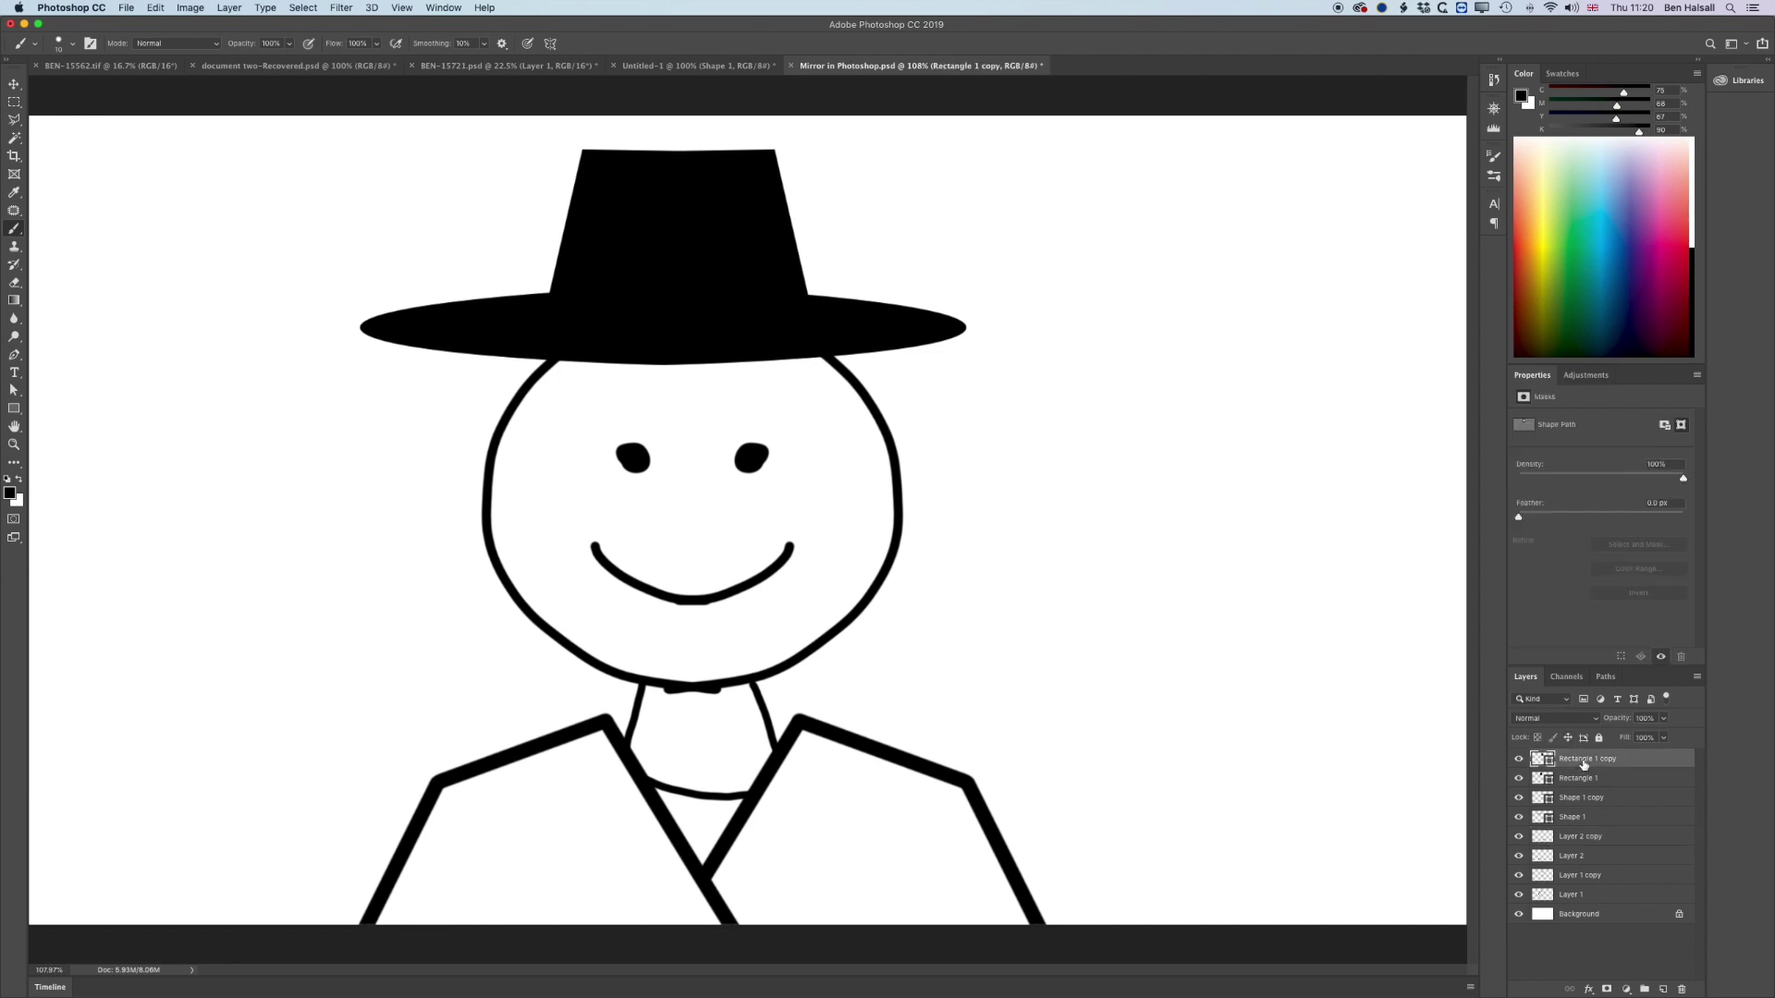
pyautogui.keyDown('shift'); pyautogui.click(1596, 897); pyautogui.keyUp('shift')
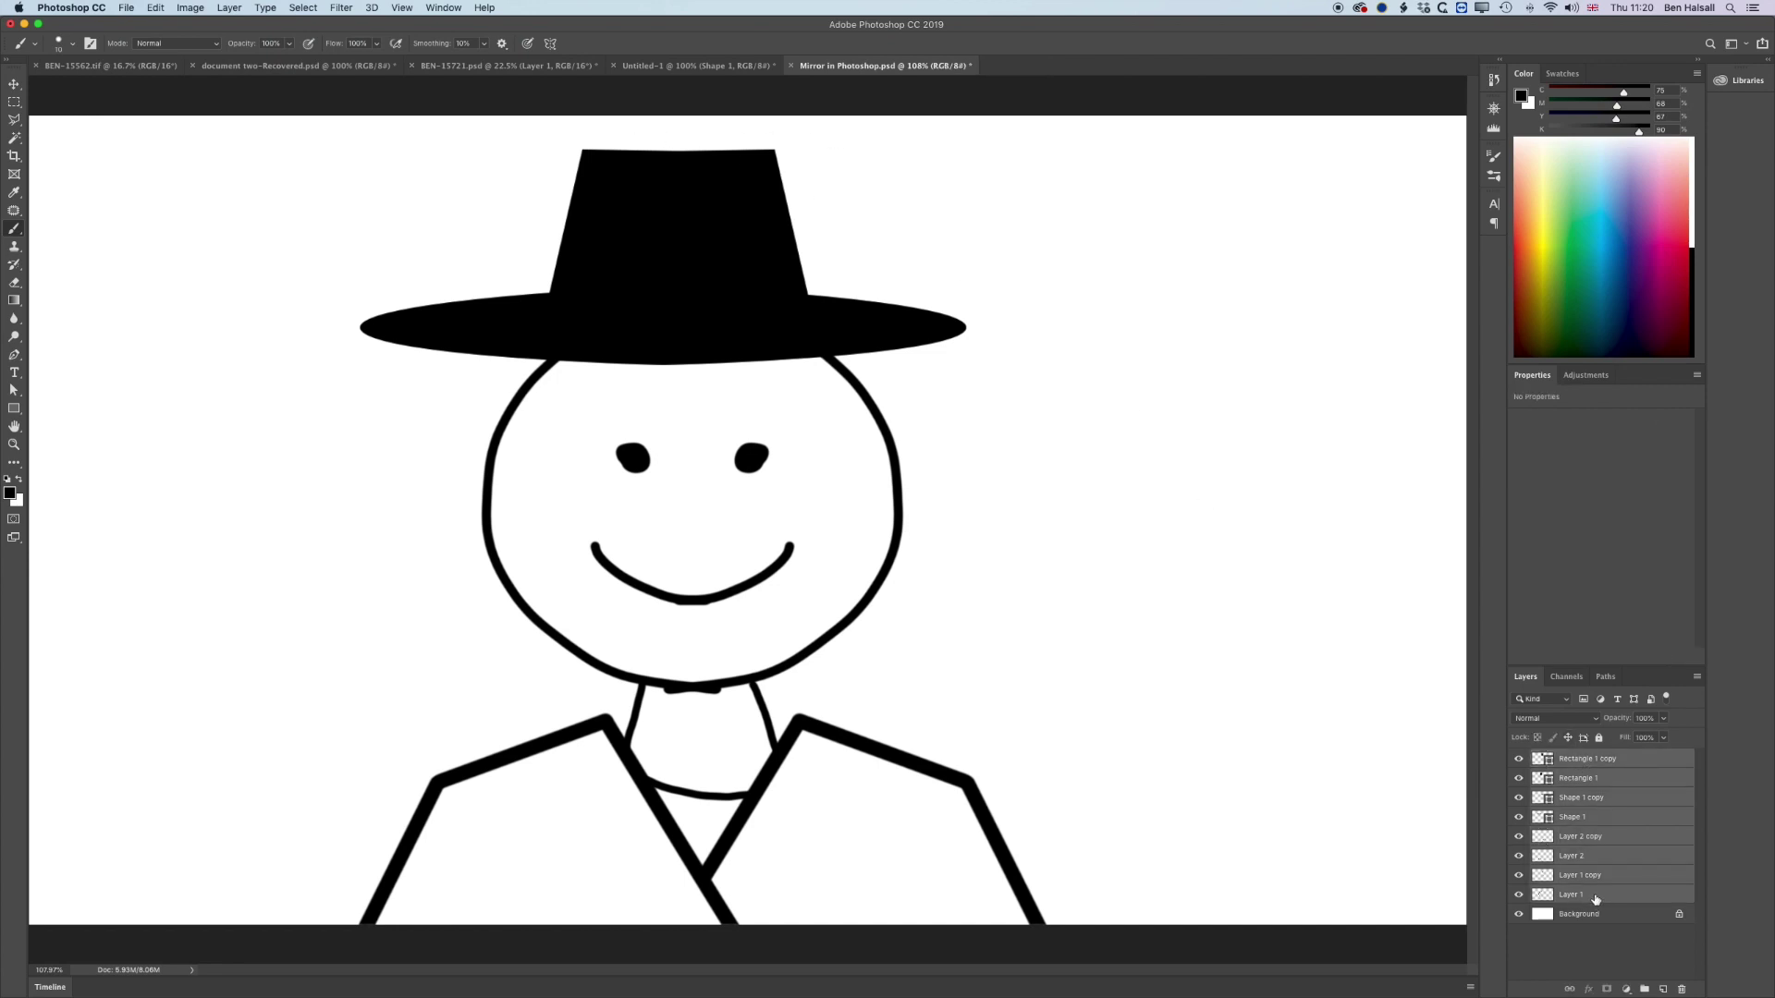
pyautogui.click(1681, 989)
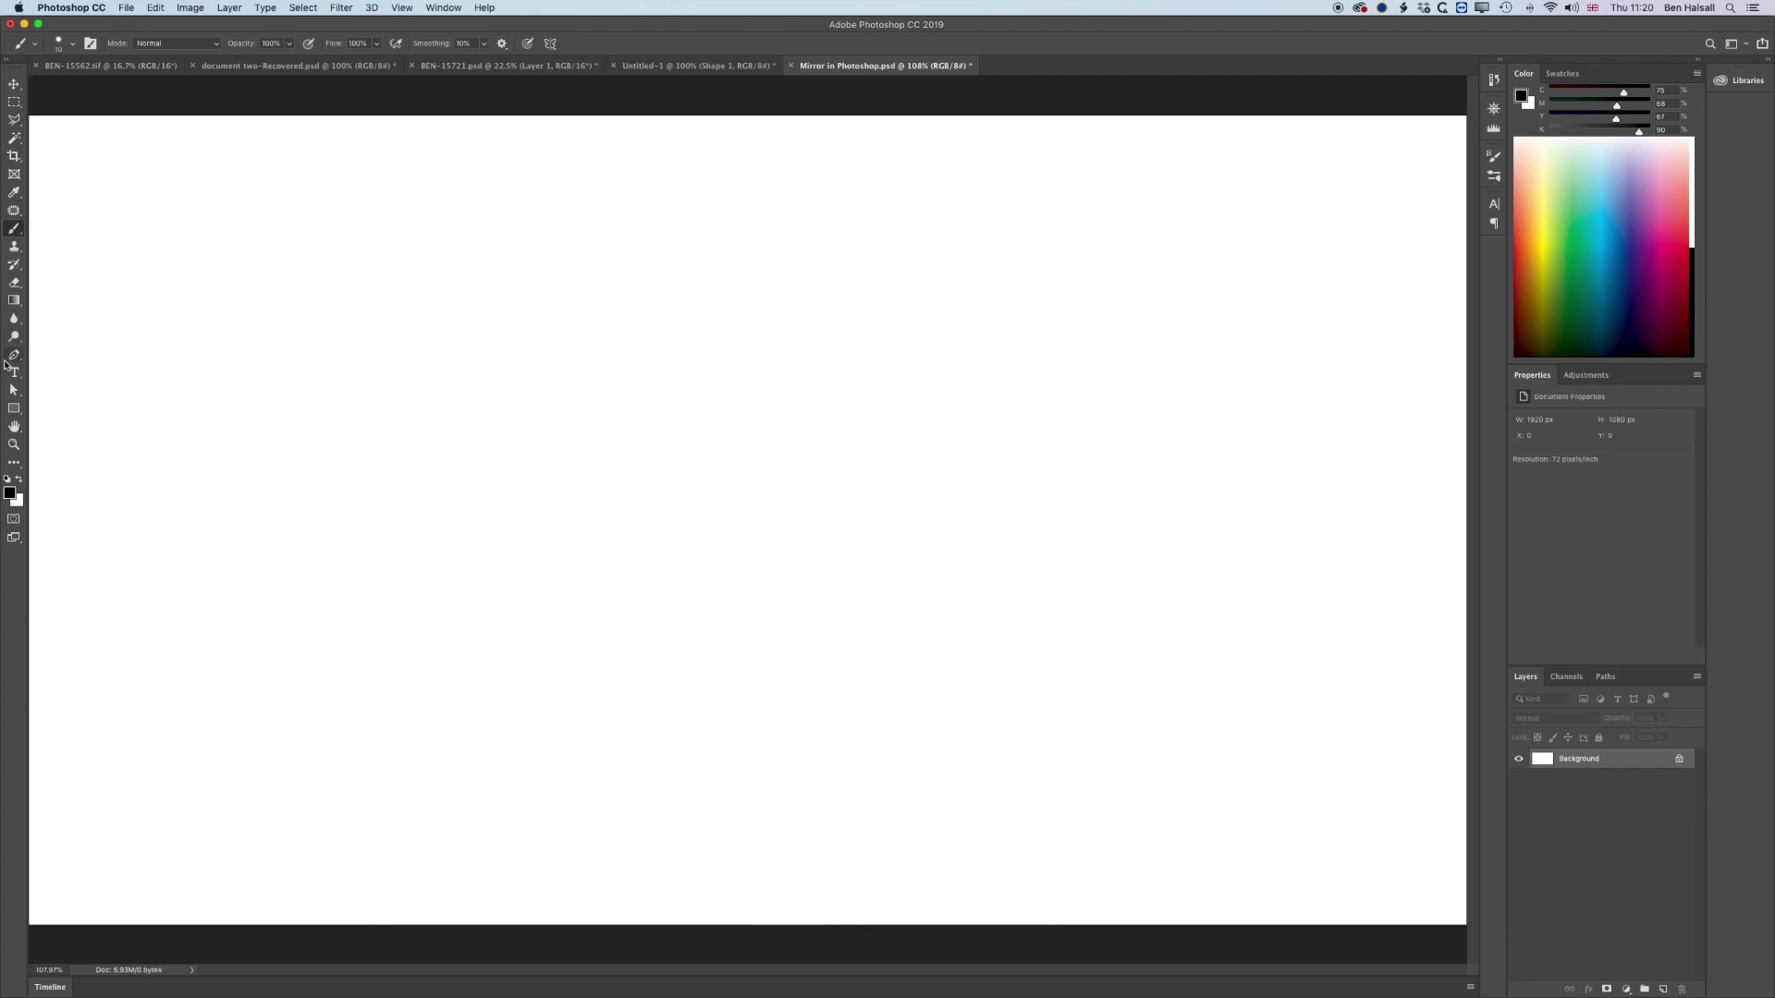
# Step: Add a text box reading MIRROR across the upper half of the canvas, and move it slightly down and right
pyautogui.click(14, 372)
pyautogui.moveTo(375, 316); pyautogui.dragTo(1073, 519)
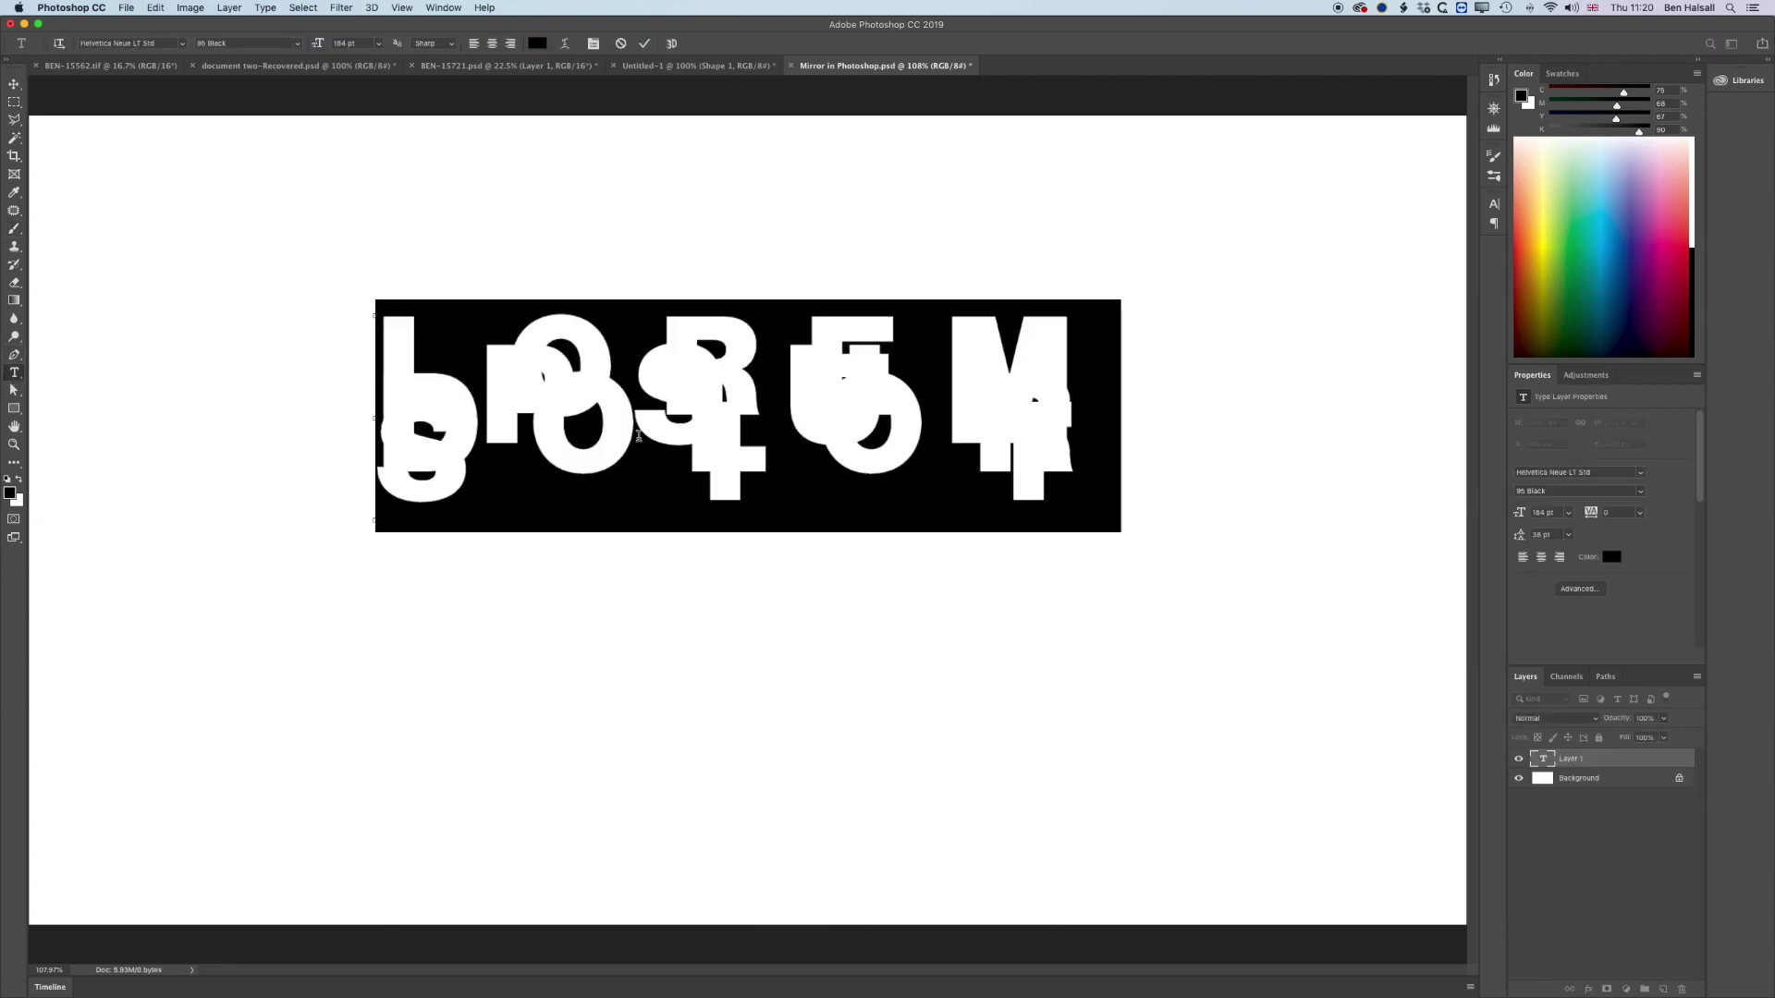
pyautogui.press('BackSpace')
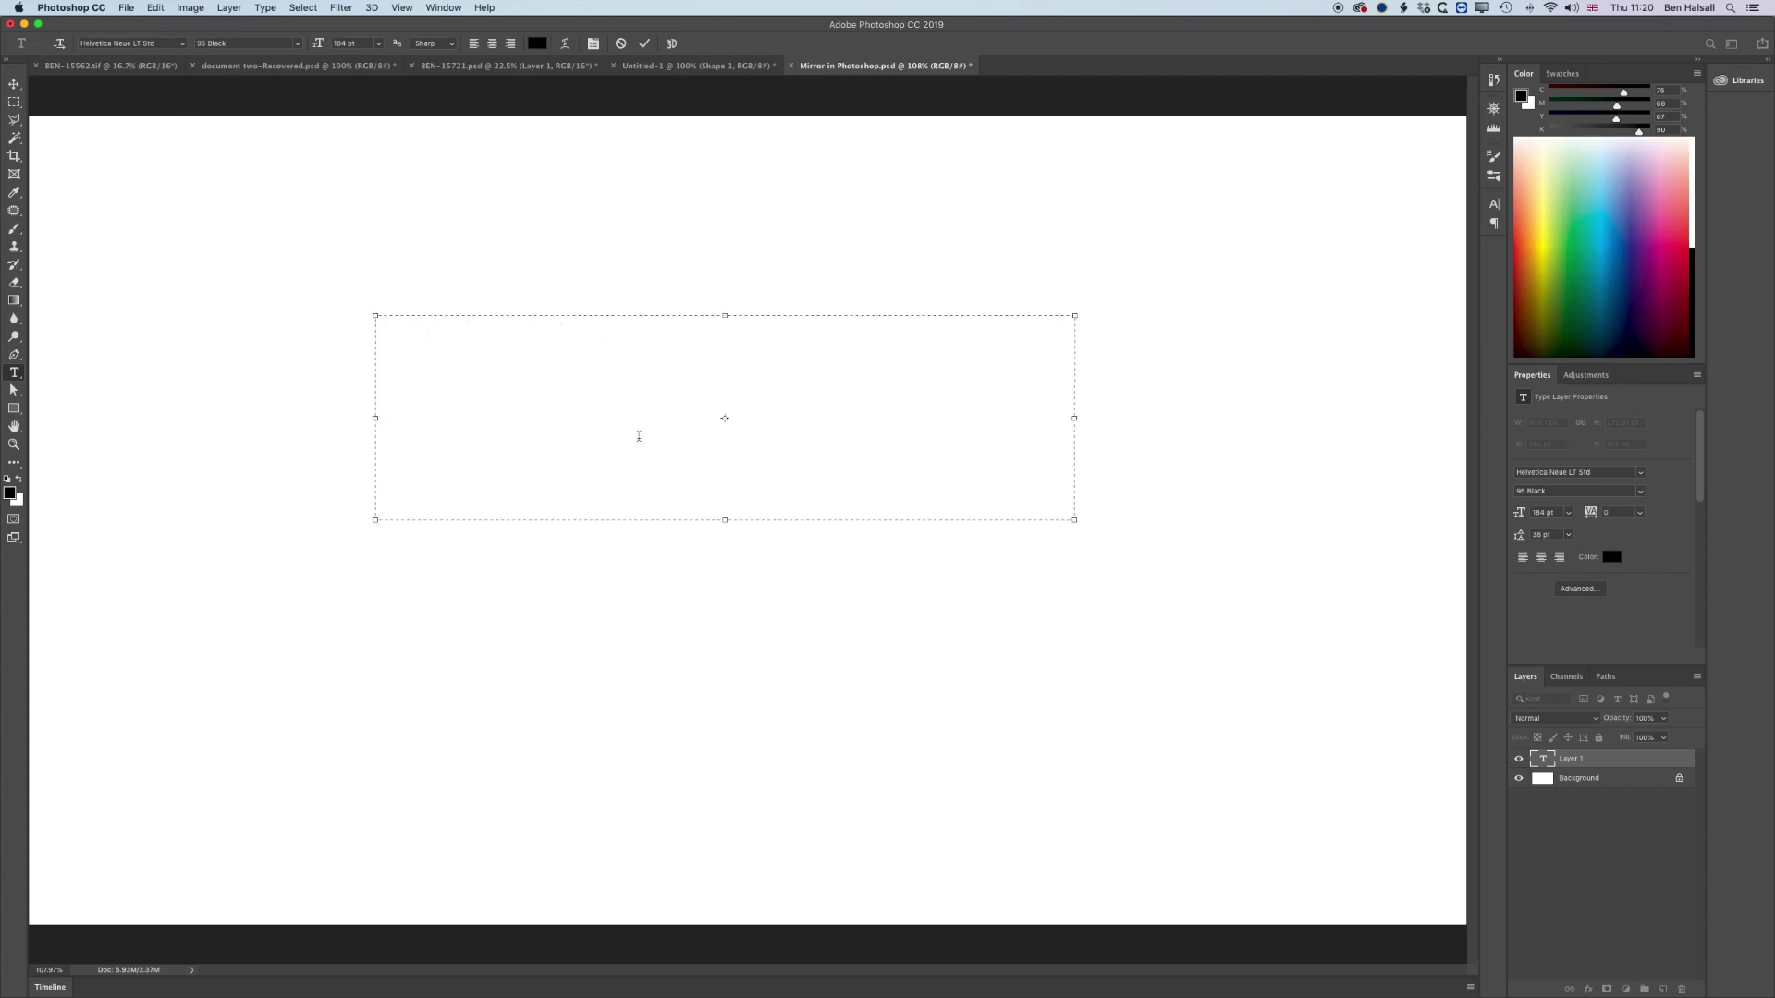
pyautogui.write('MI')
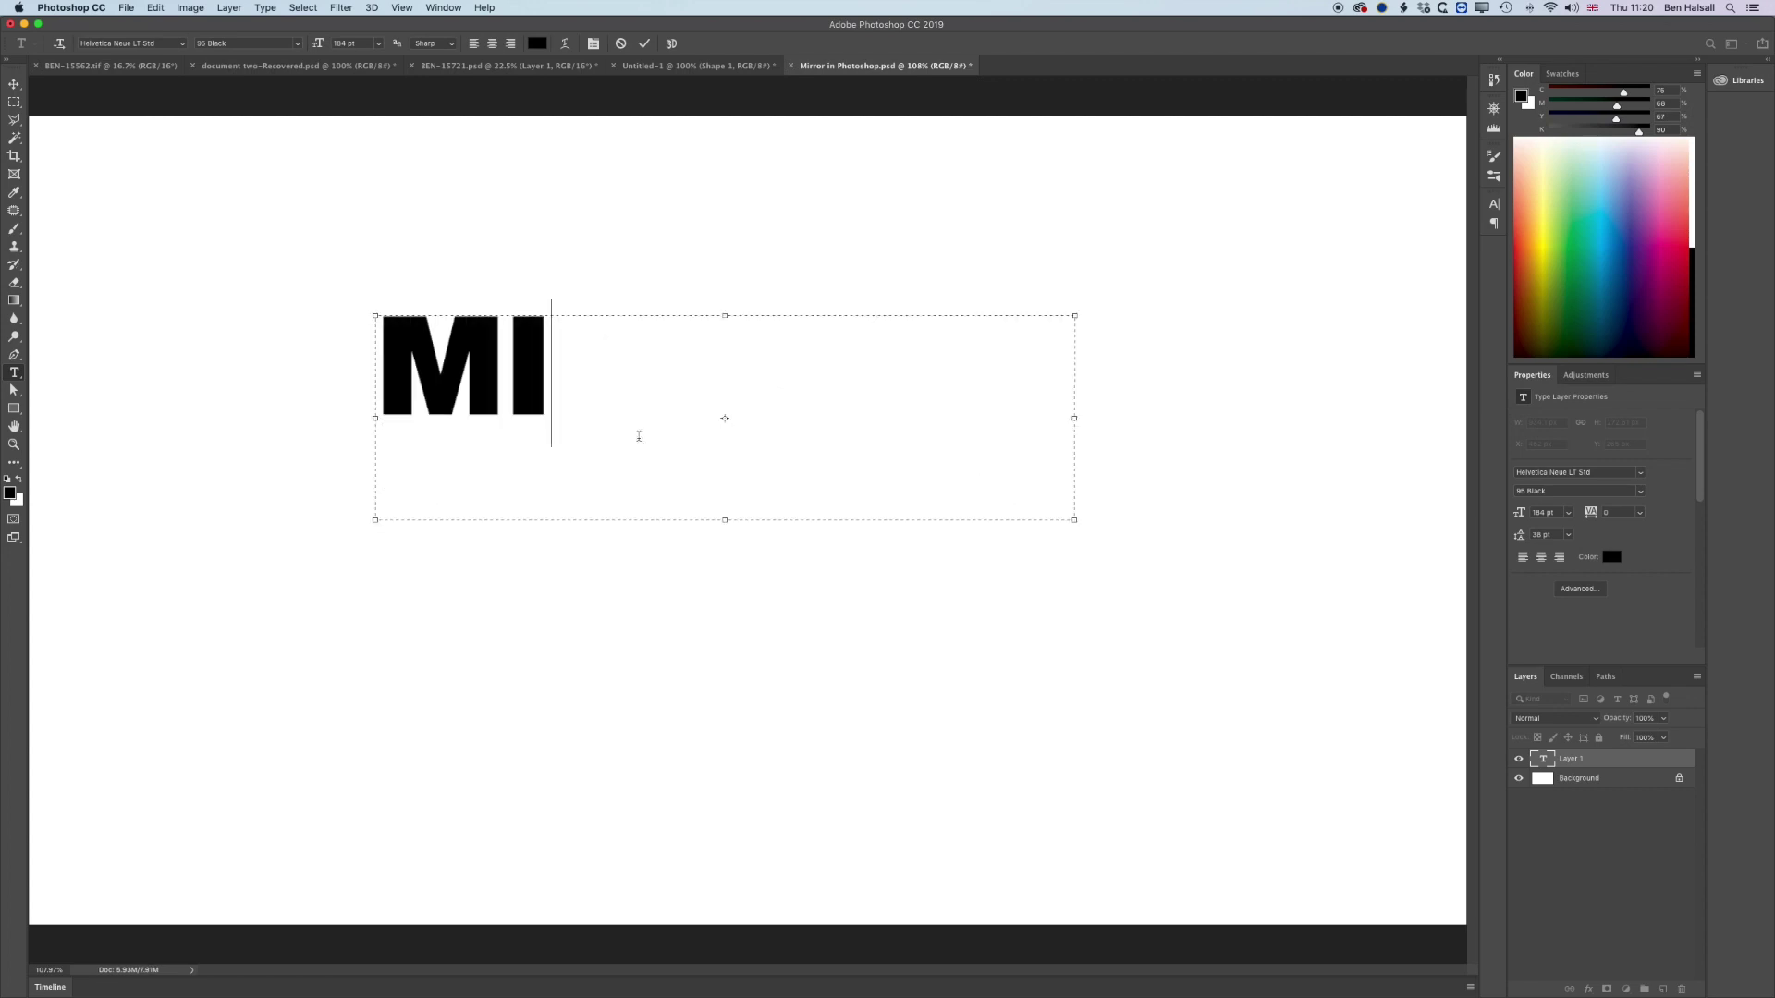
pyautogui.write('TT')
pyautogui.press('BackSpace')
pyautogui.press('BackSpace')
pyautogui.write('RROR')
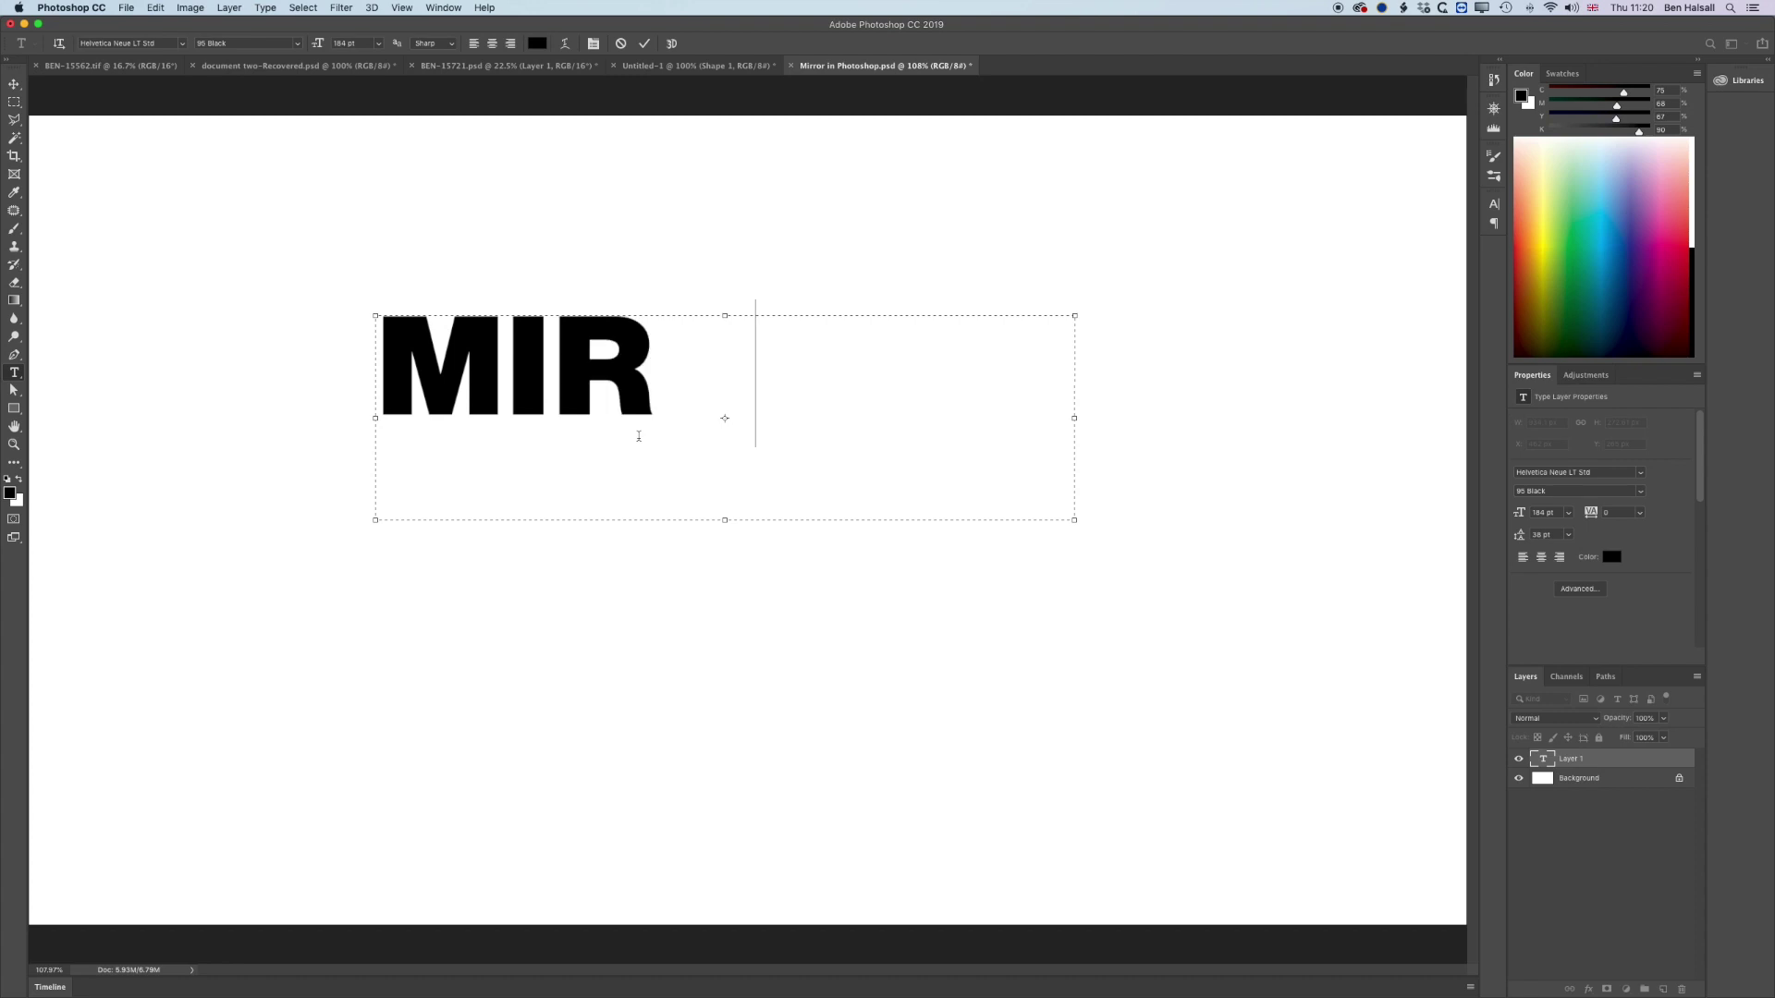
pyautogui.click(14, 83)
pyautogui.moveTo(648, 384); pyautogui.dragTo(663, 425)
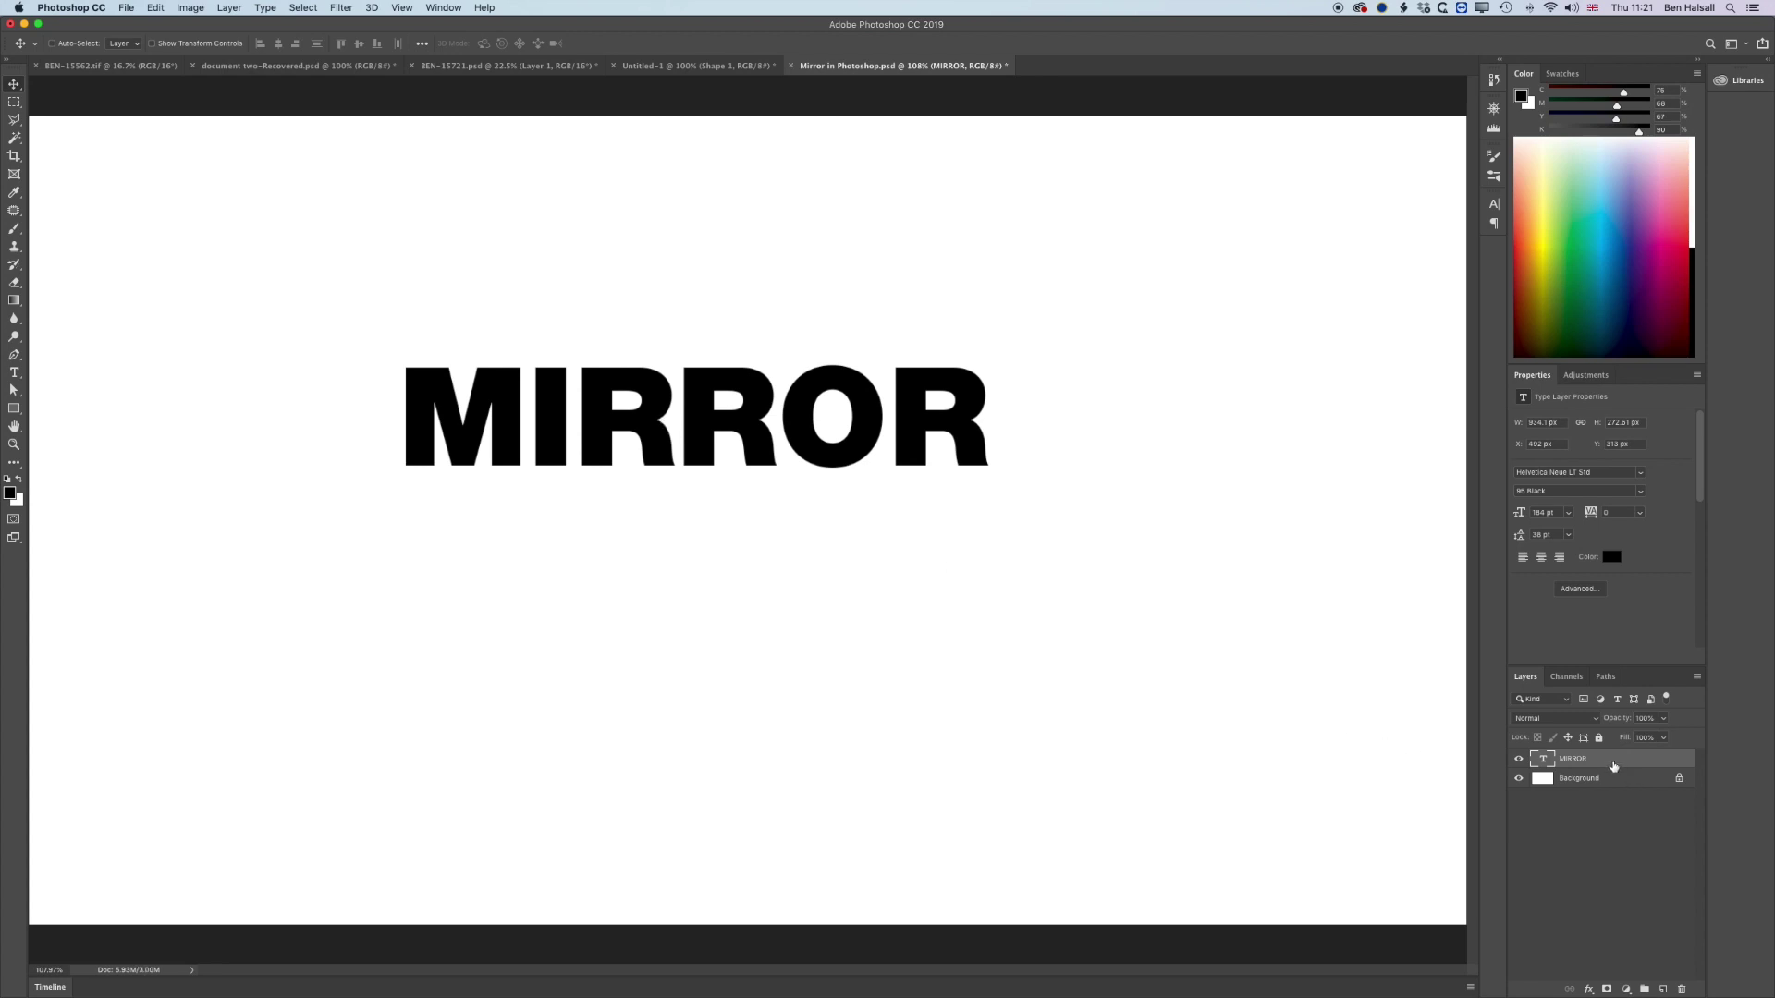
# Step: Duplicate the MIRROR text layer and use Free Transform to flip the copy vertically
pyautogui.moveTo(1609, 765); pyautogui.dragTo(1664, 990)
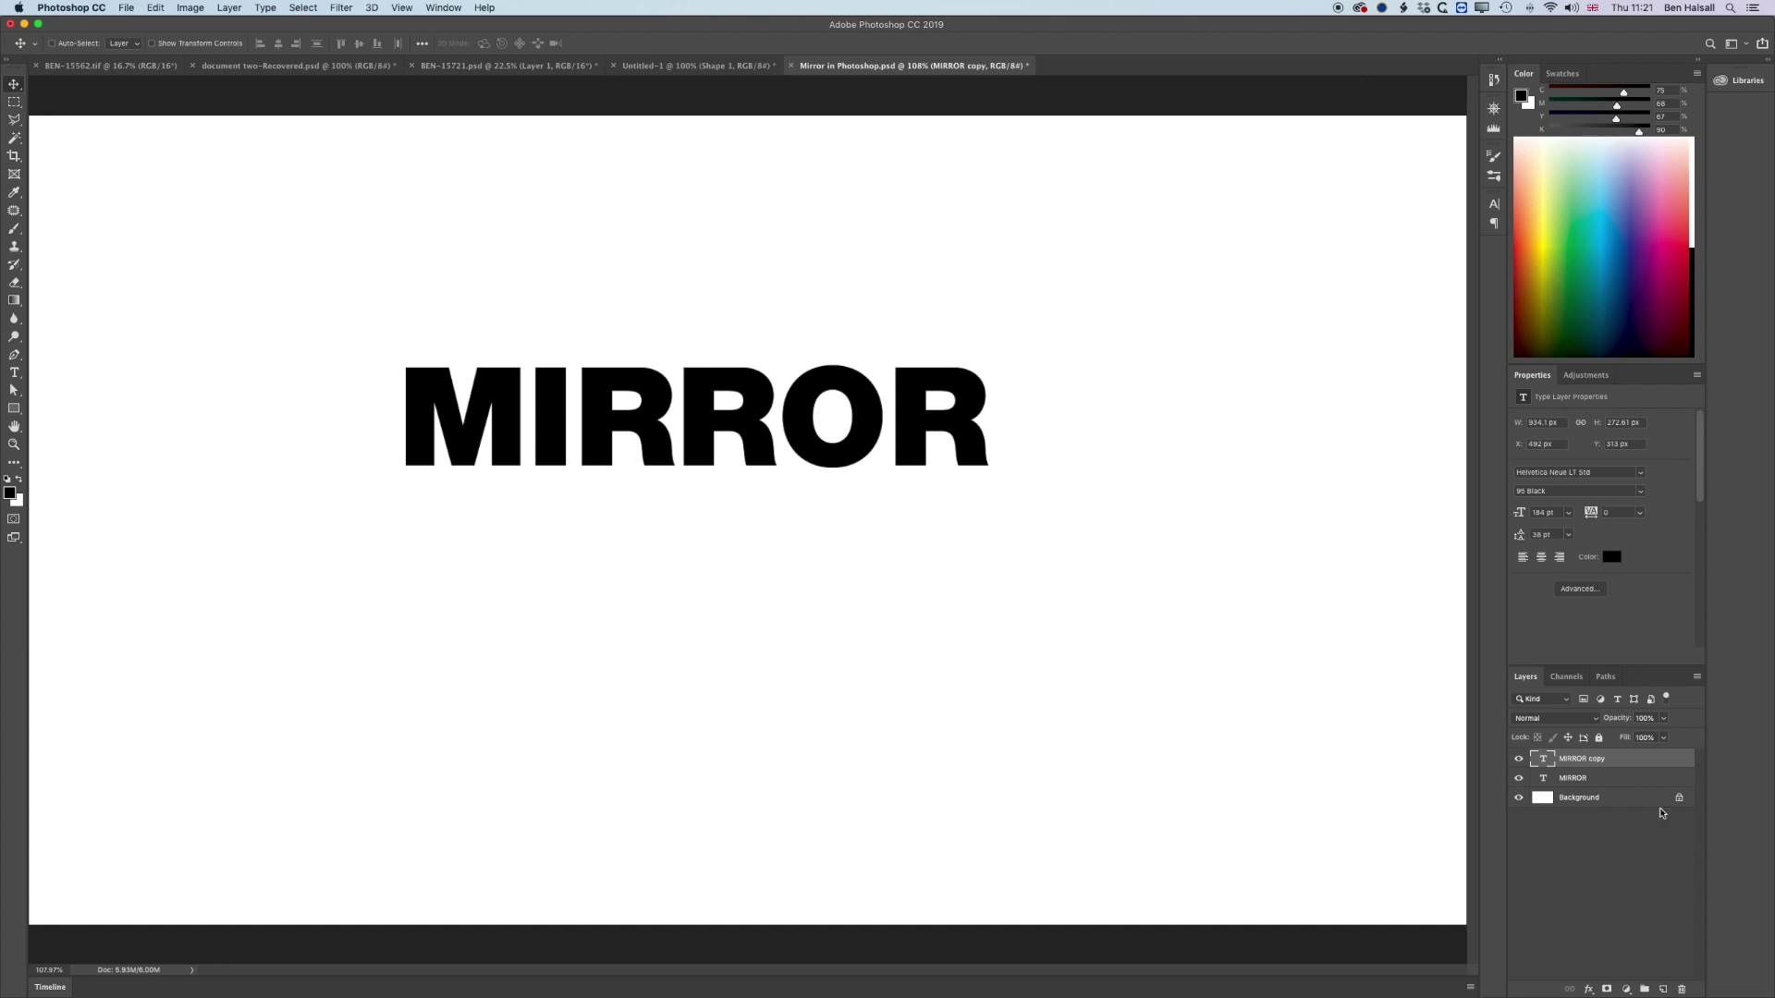
pyautogui.click(155, 7)
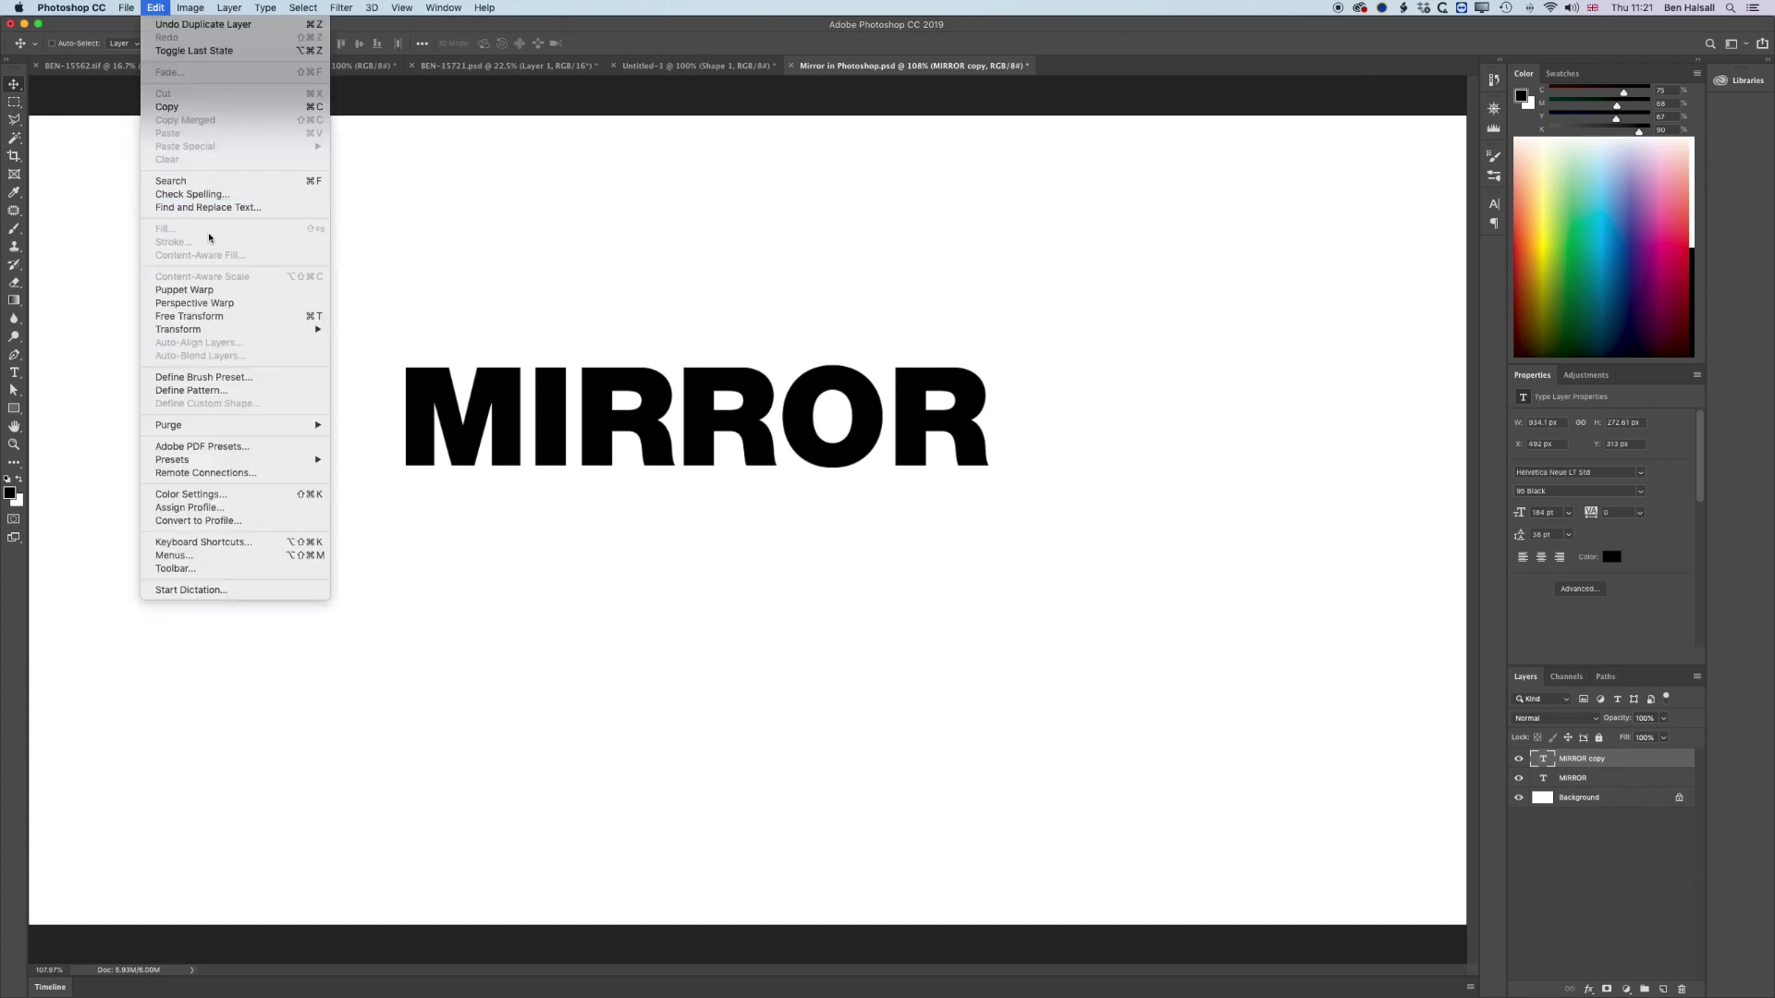
pyautogui.click(219, 316)
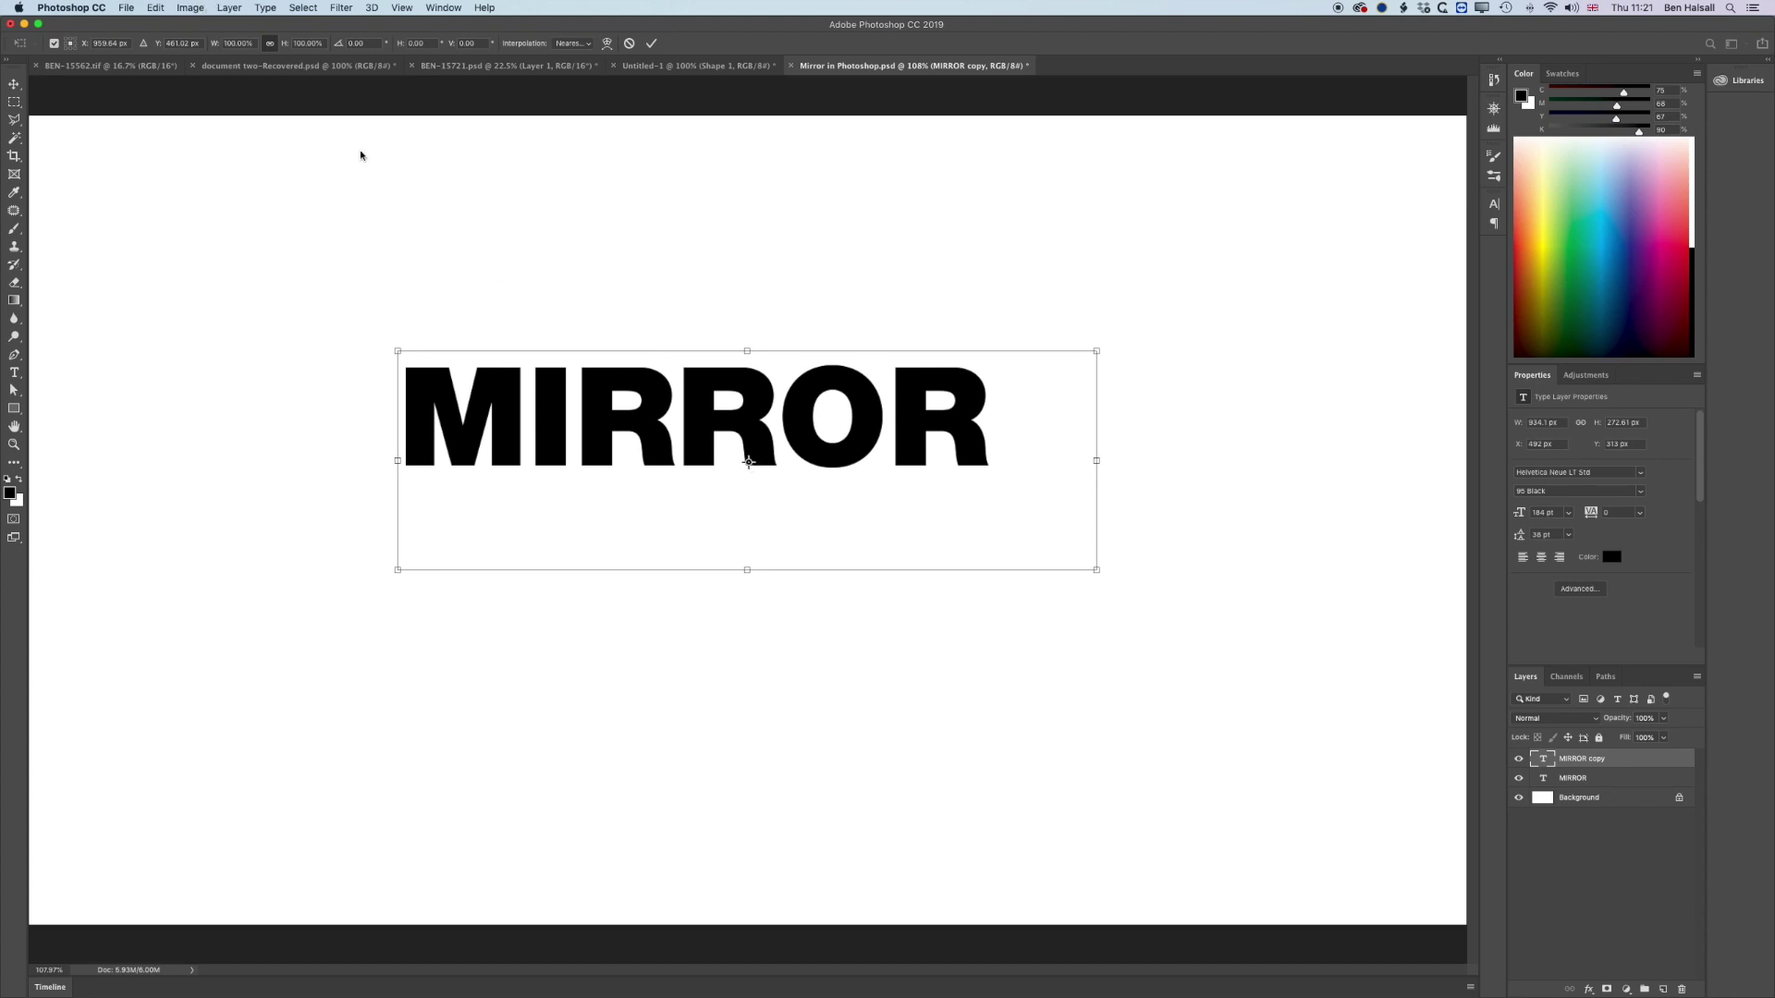
pyautogui.click(155, 7)
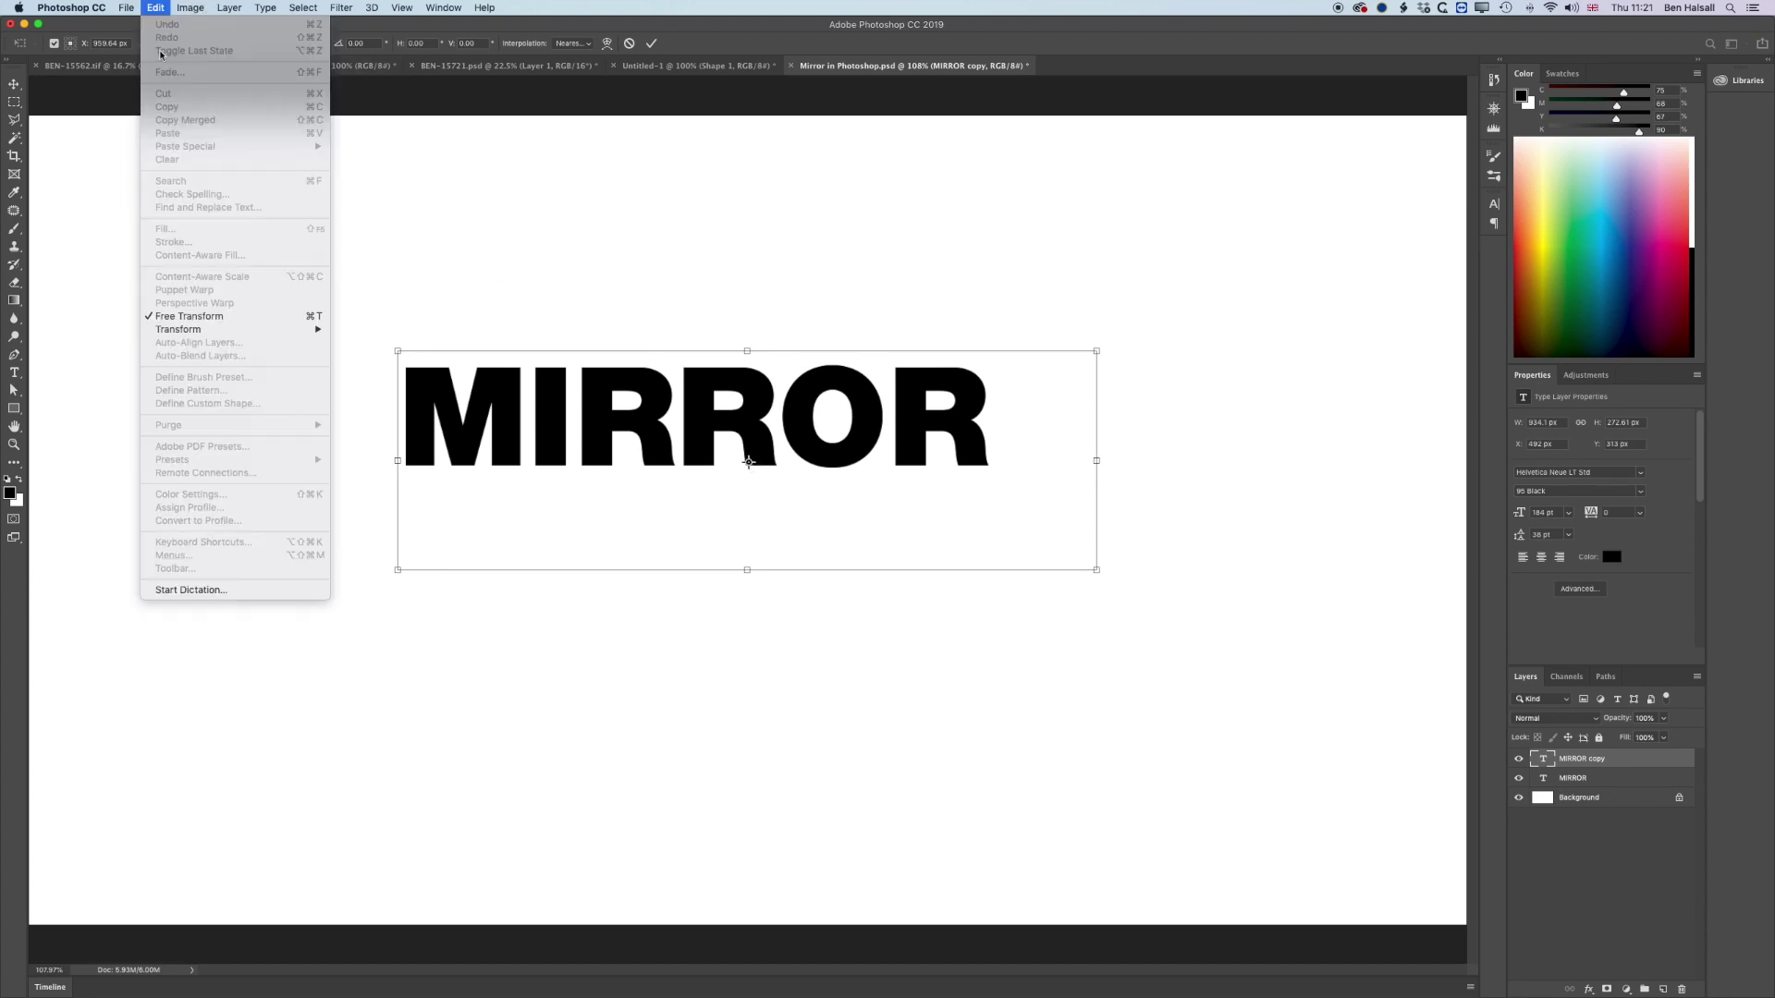
pyautogui.moveTo(230, 331)
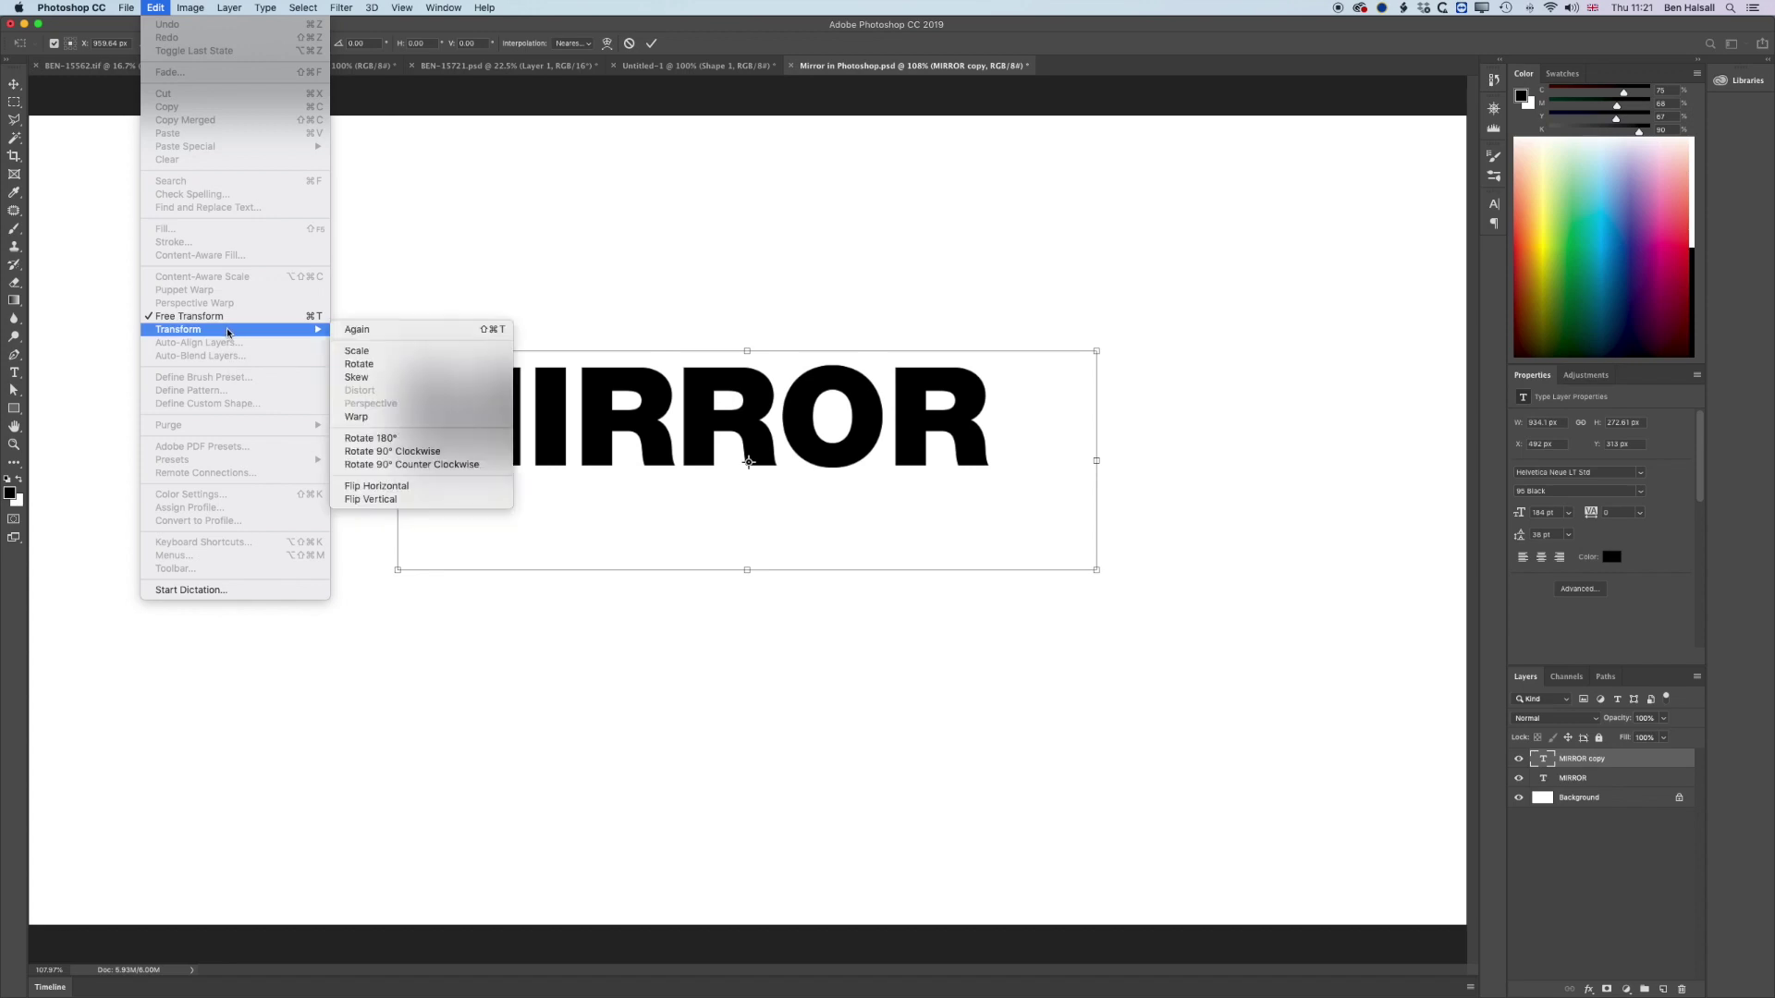
pyautogui.click(387, 500)
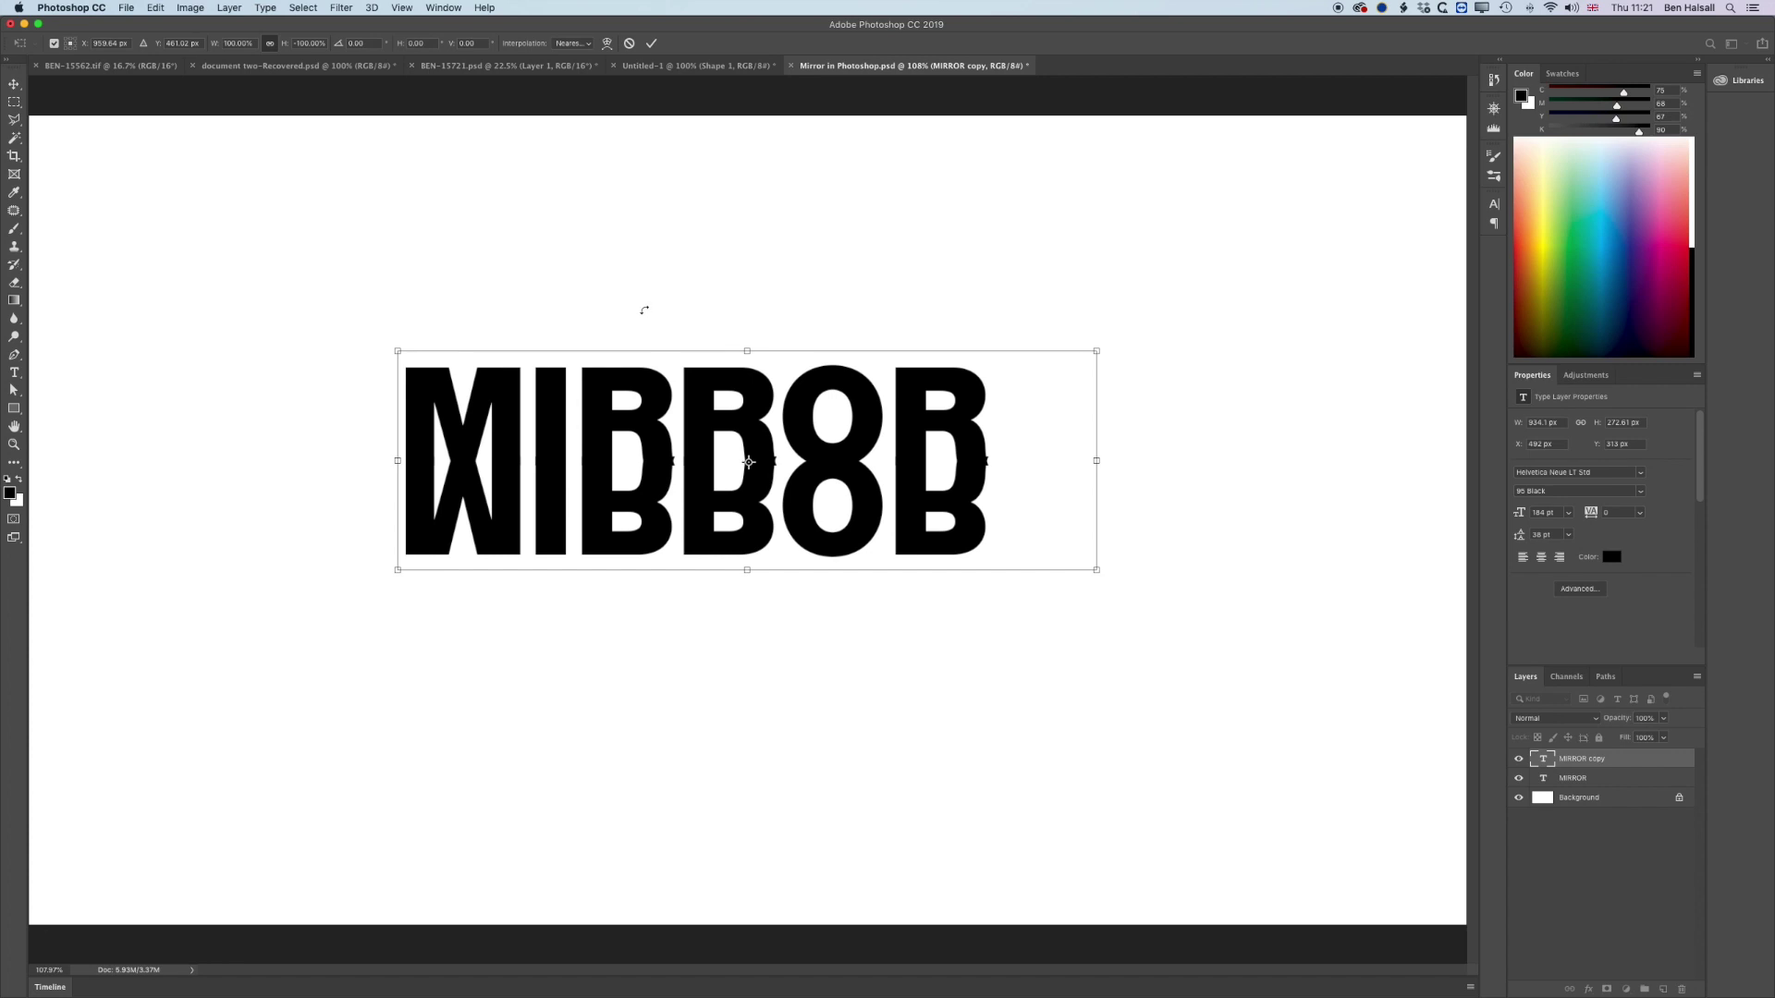
# Step: Move the flipped copy slightly down so its letters meet the original's baseline, and lower its opacity to about 74%
pyautogui.moveTo(607, 513); pyautogui.dragTo(612, 523)
pyautogui.press('Return')
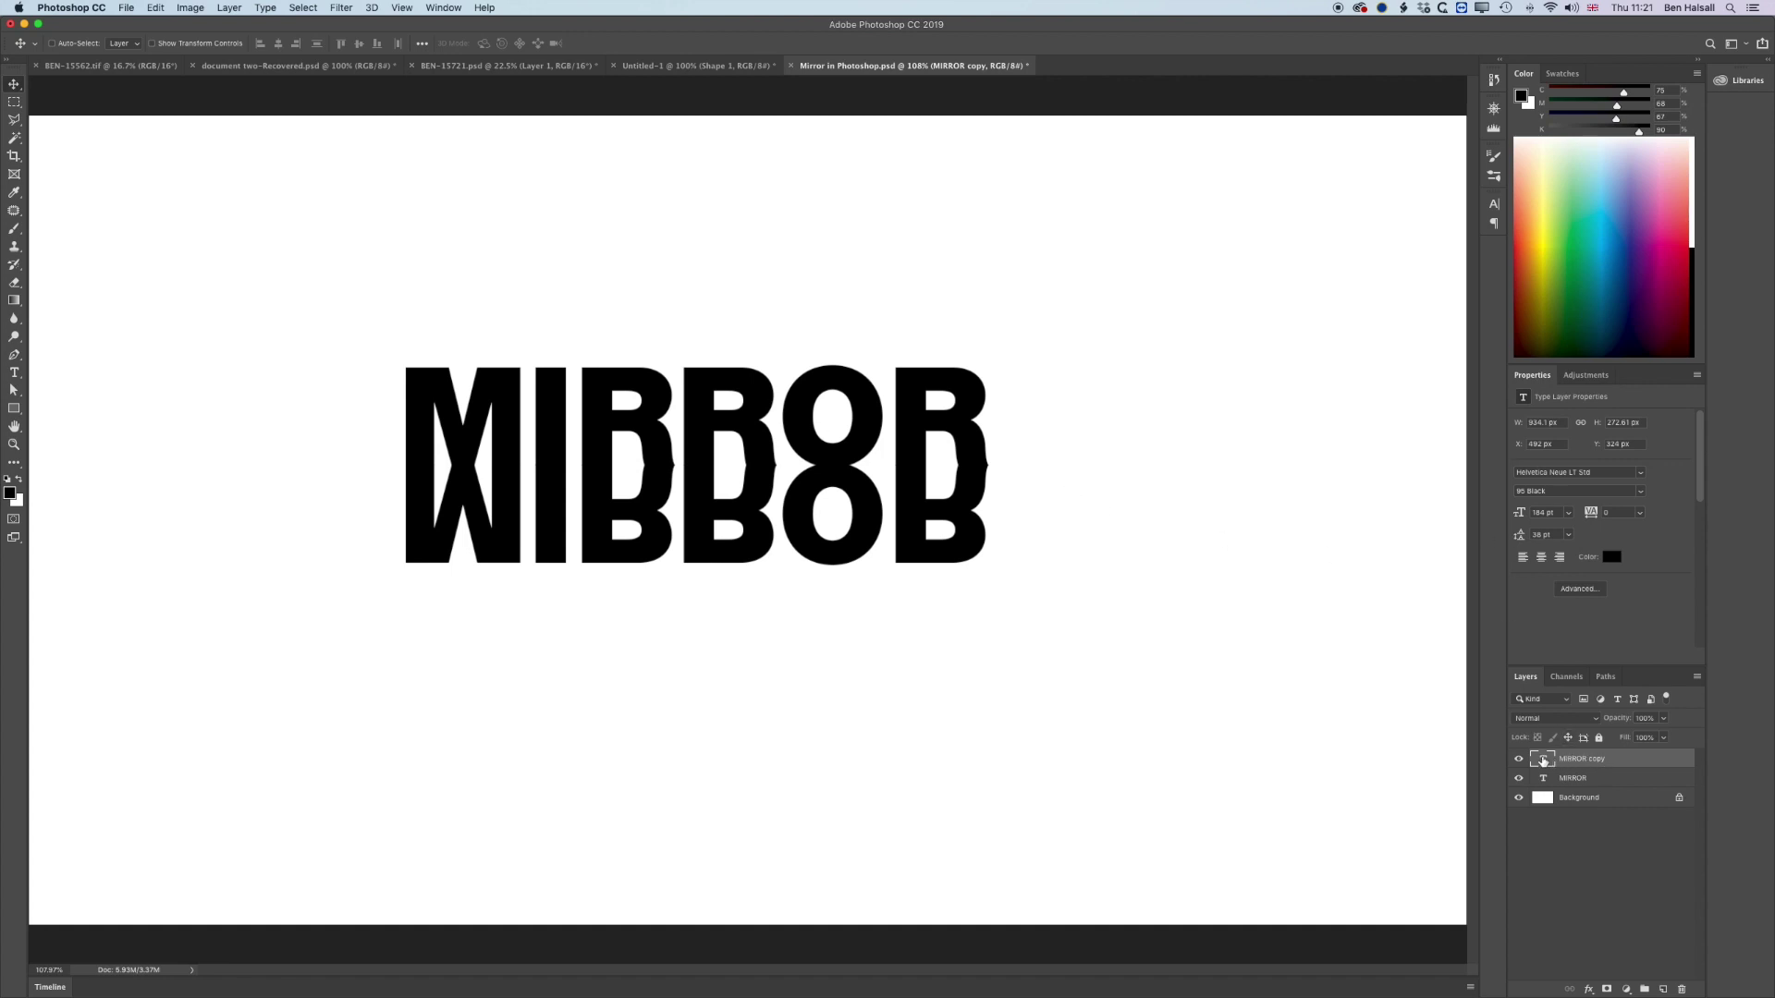
pyautogui.click(1663, 737)
pyautogui.moveTo(1663, 738); pyautogui.dragTo(1647, 740)
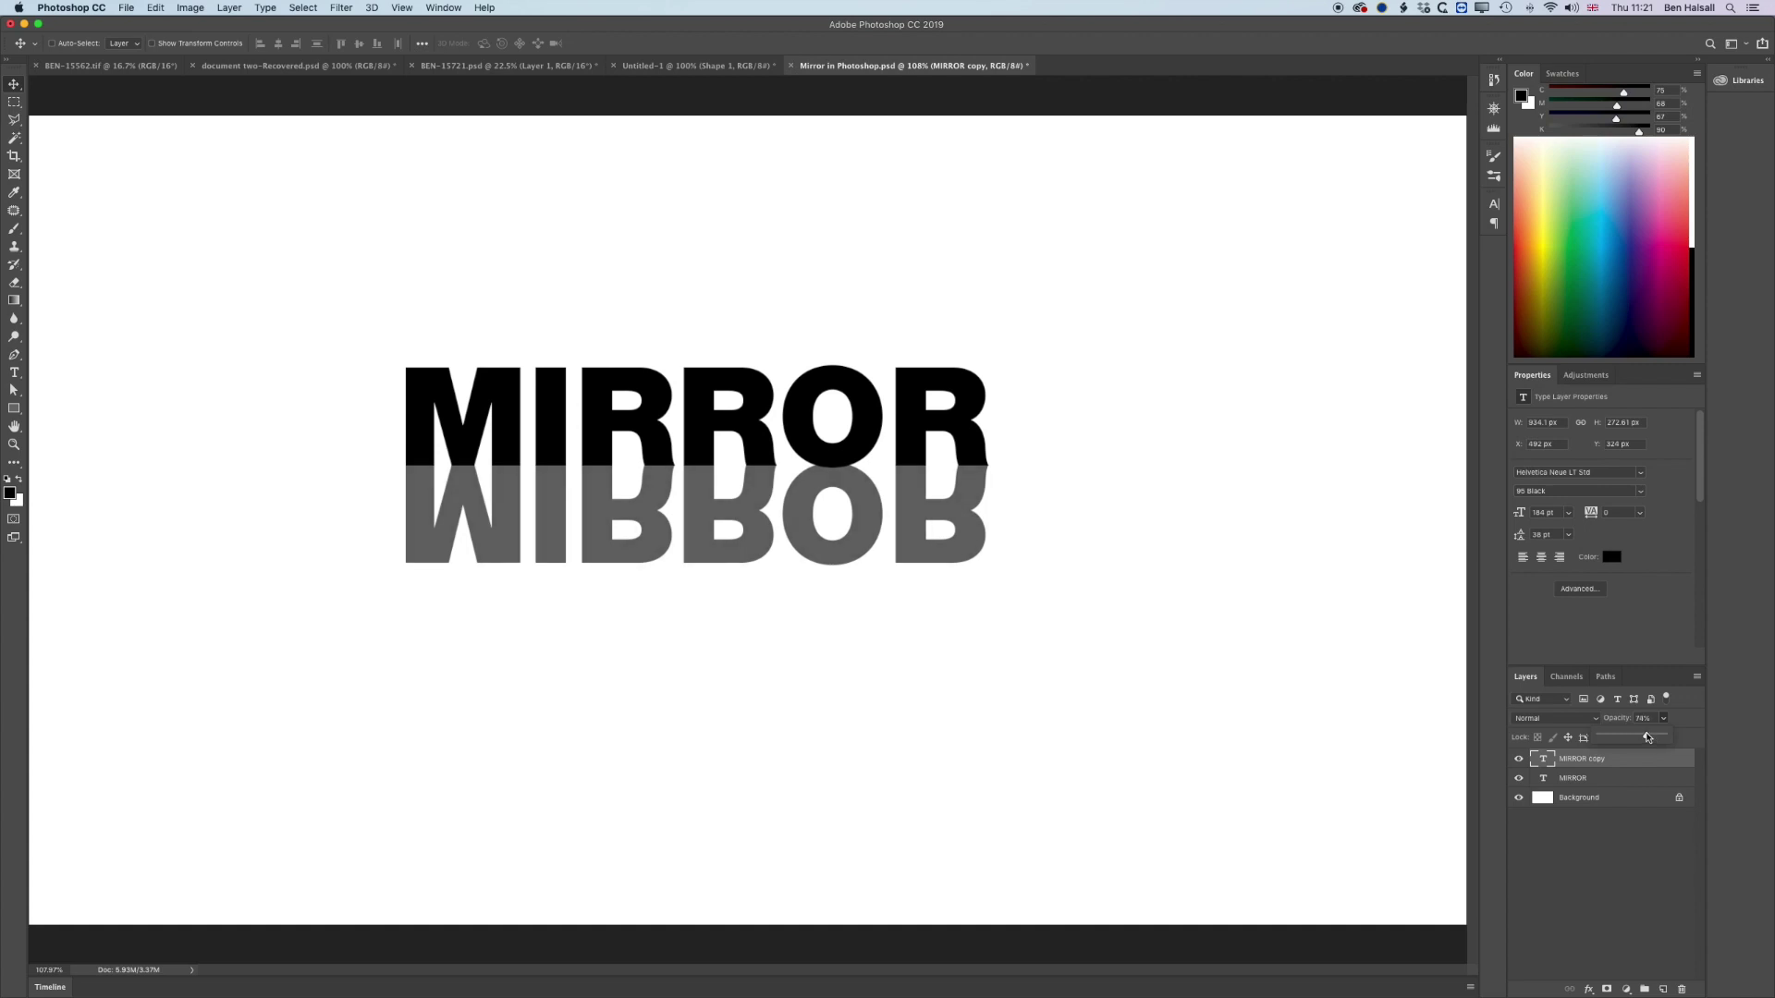
# Step: Add a layer mask to the MIRROR copy layer and set up a soft brush with 0% hardness, about 270 px wide
pyautogui.click(1606, 989)
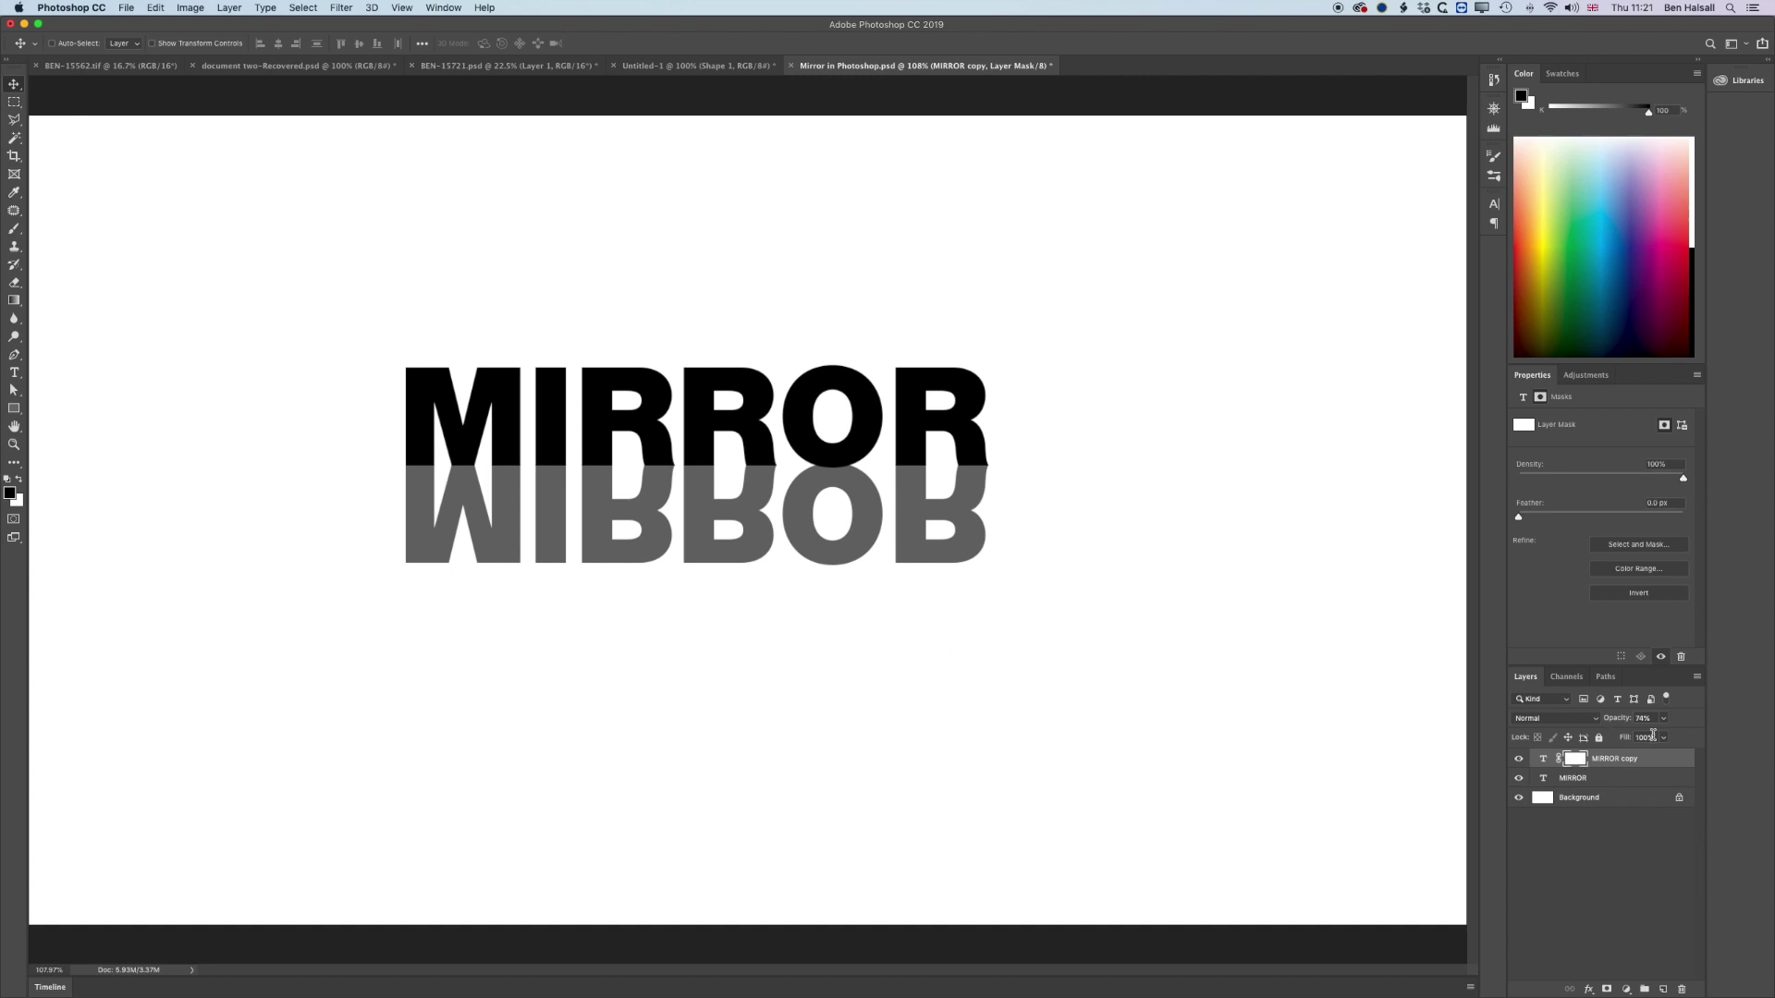
pyautogui.click(15, 233)
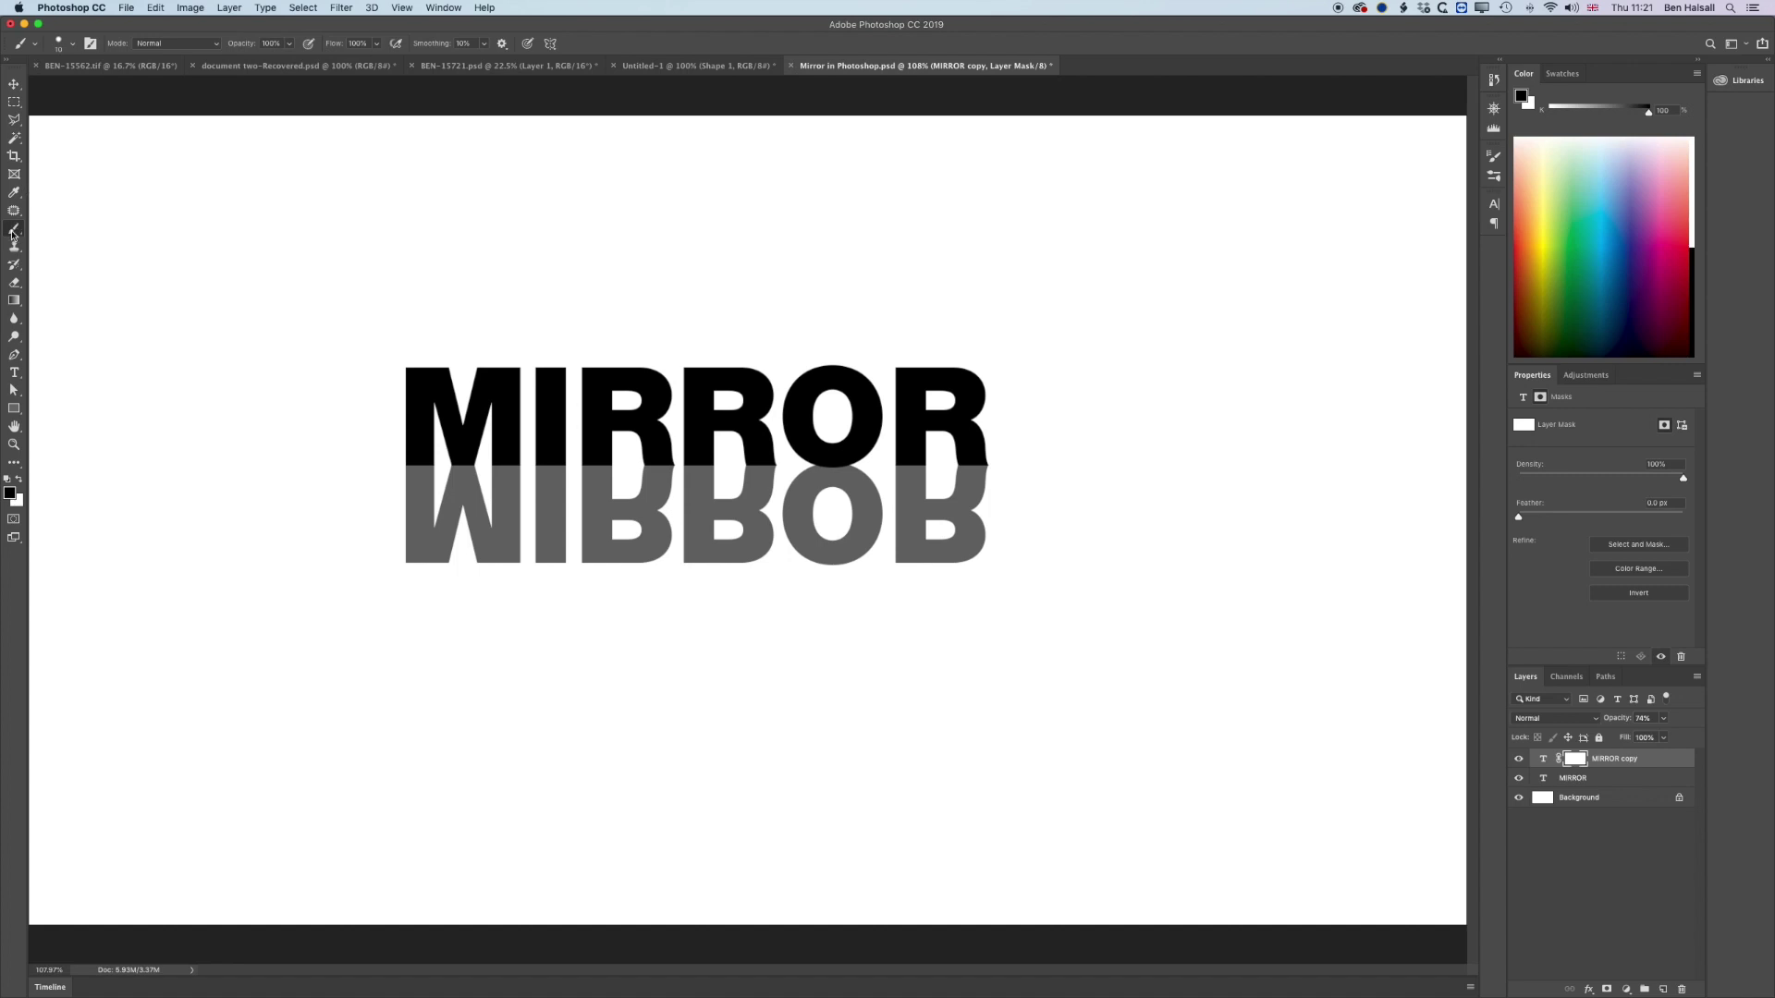
pyautogui.rightClick(260, 427)
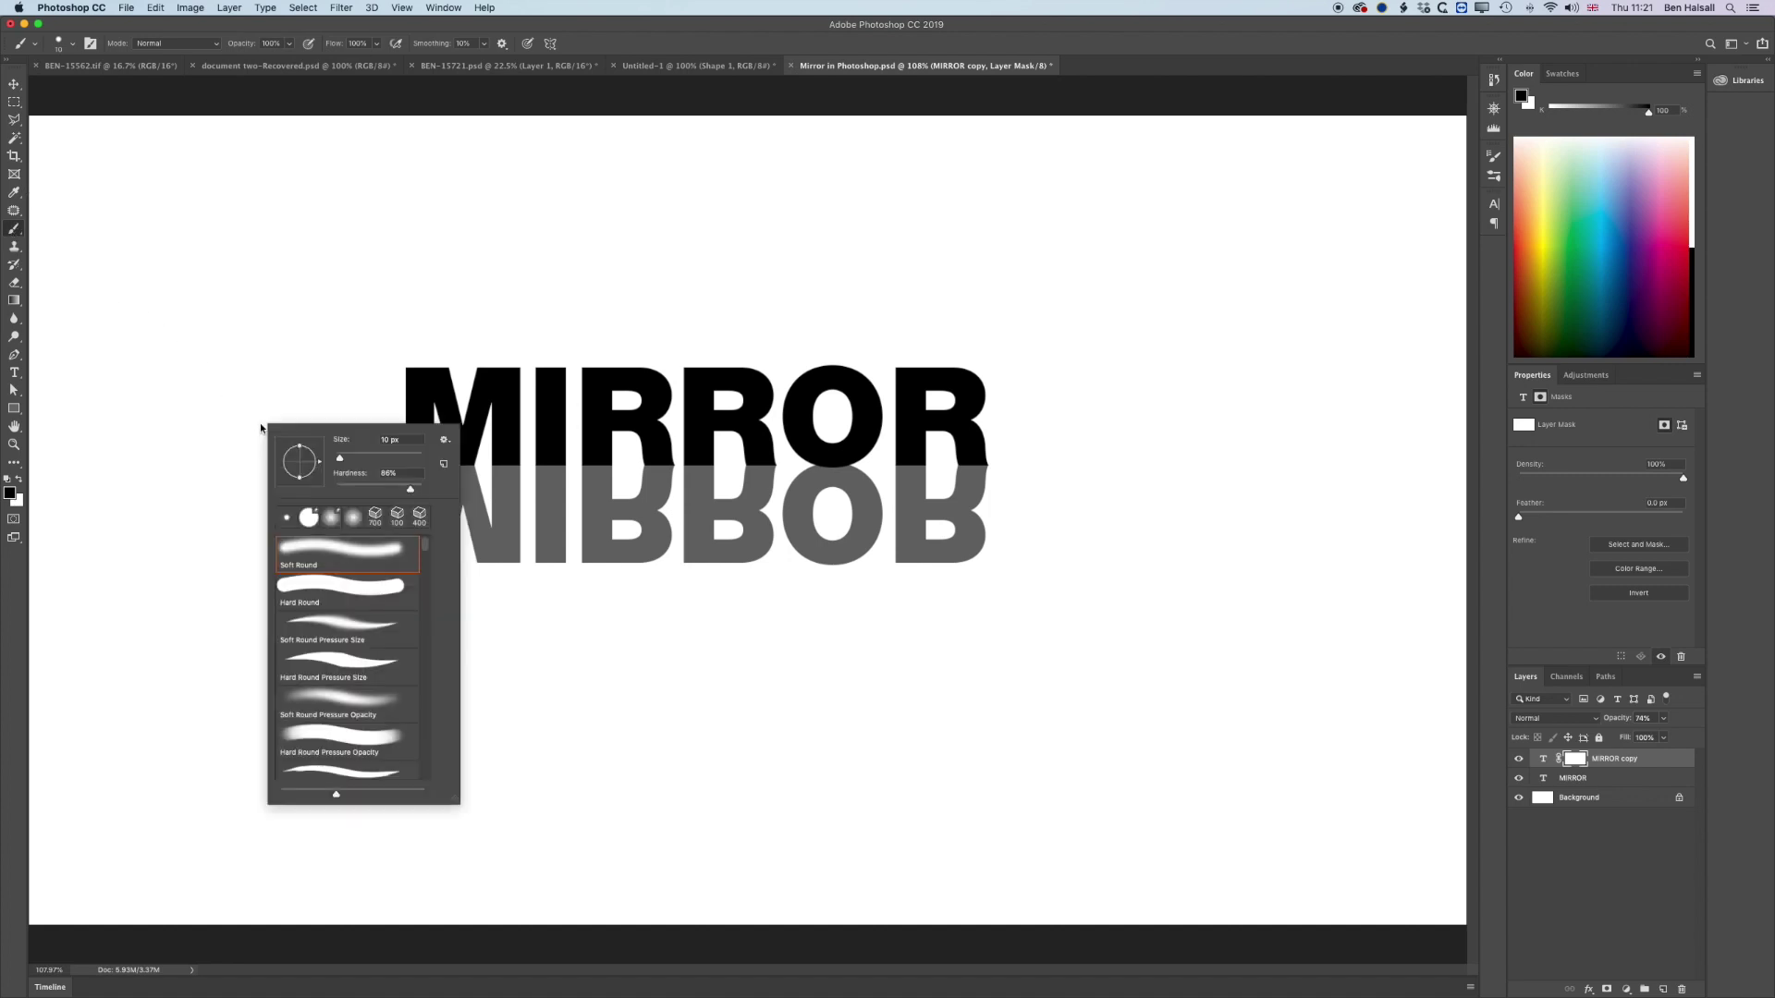
pyautogui.moveTo(410, 490); pyautogui.dragTo(336, 489)
pyautogui.moveTo(342, 458); pyautogui.dragTo(406, 457)
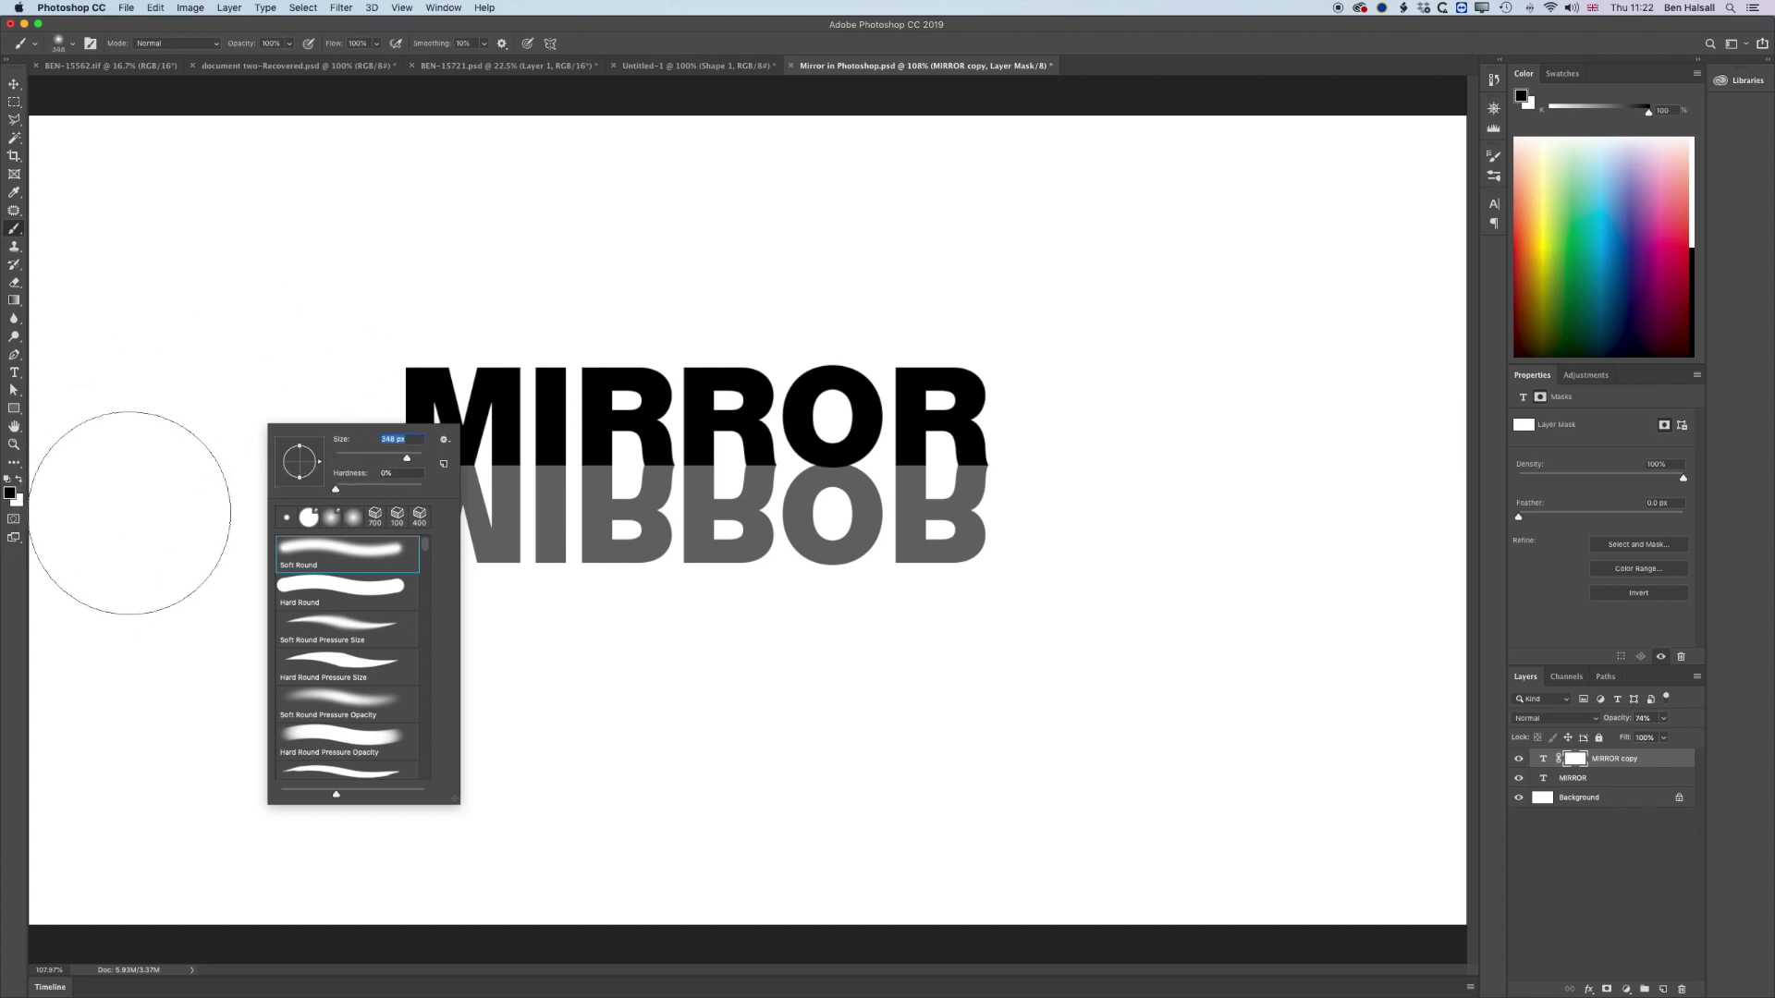
pyautogui.press('Return')
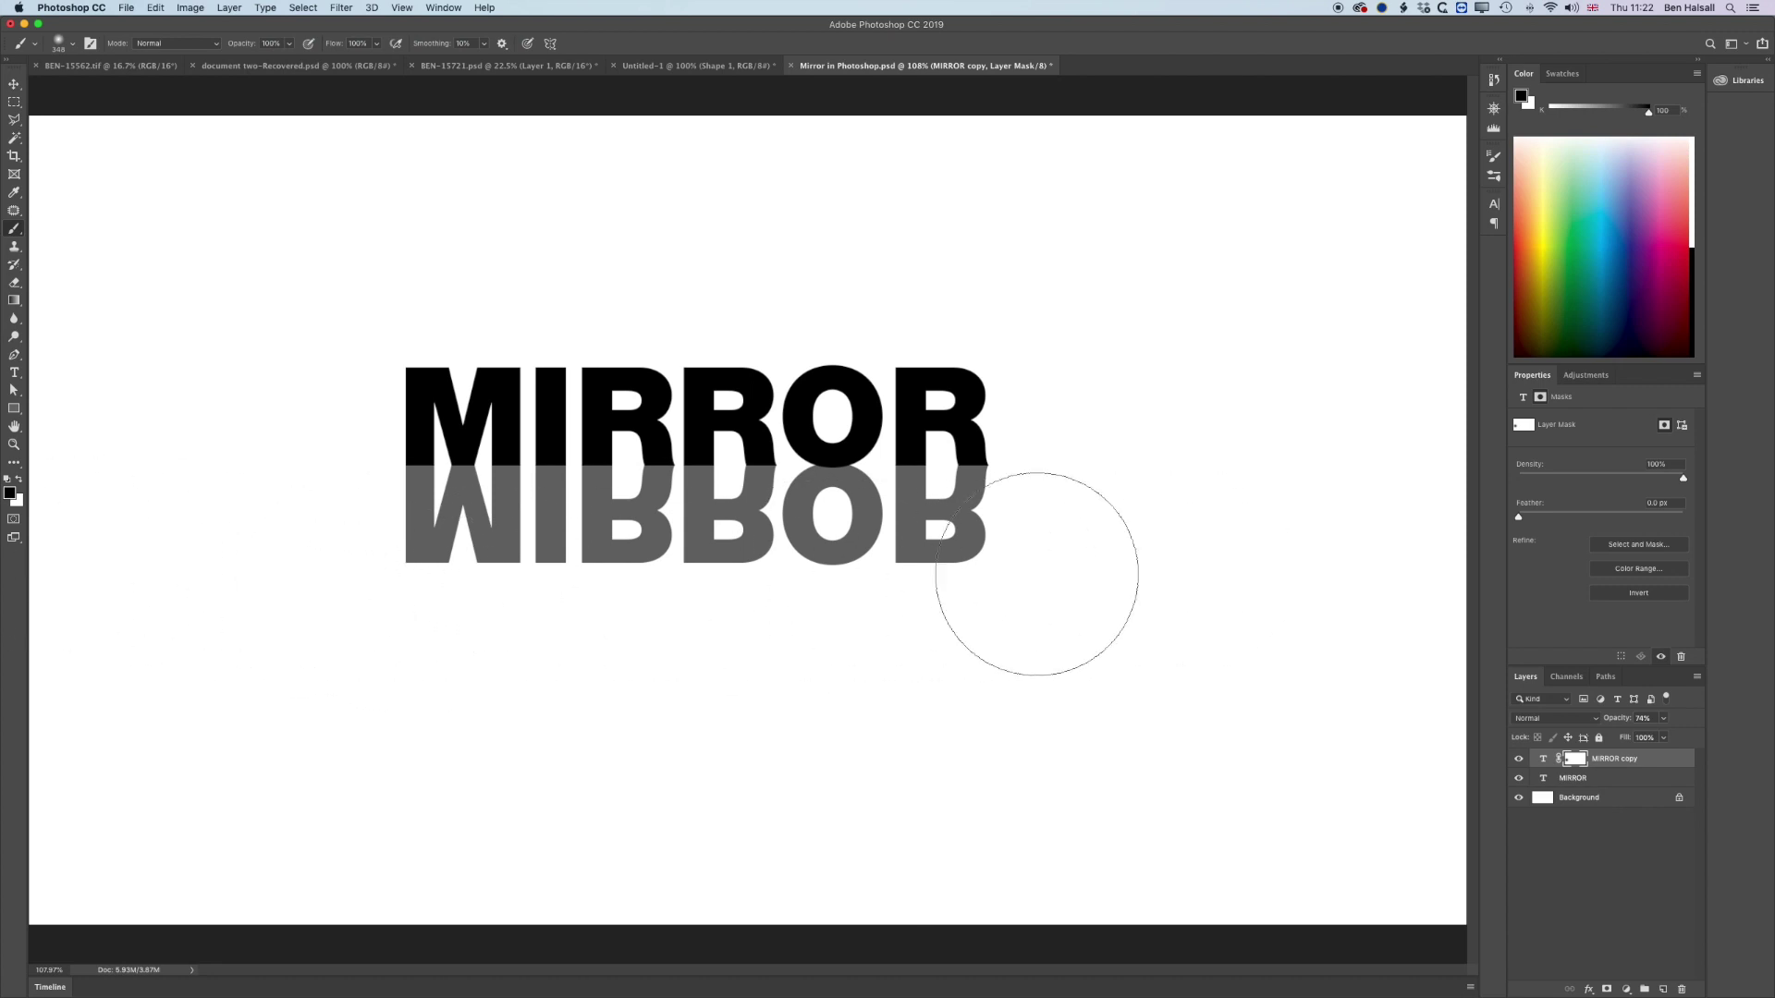
# Step: Paint black across the lower part of the flipped text on the mask so the reflection fades out downward
pyautogui.moveTo(211, 581); pyautogui.dragTo(1217, 586)
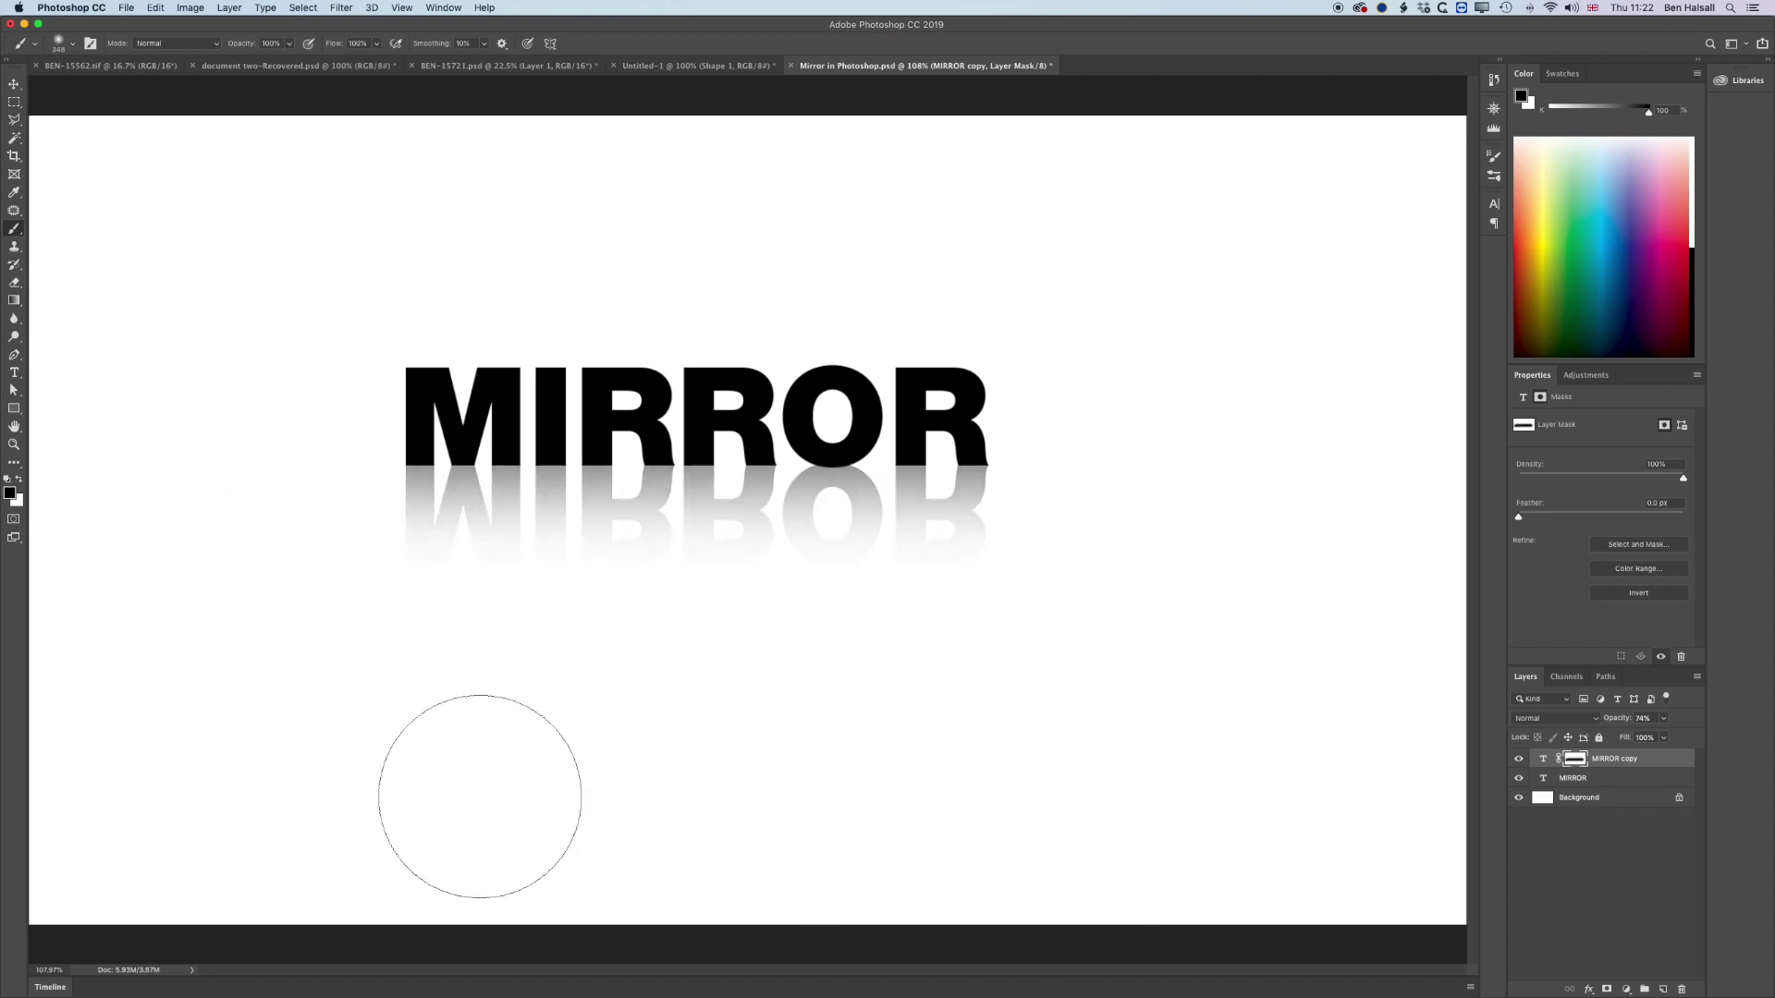
pyautogui.hotkey('ctrl', 'z')
pyautogui.moveTo(416, 601); pyautogui.dragTo(1323, 654)
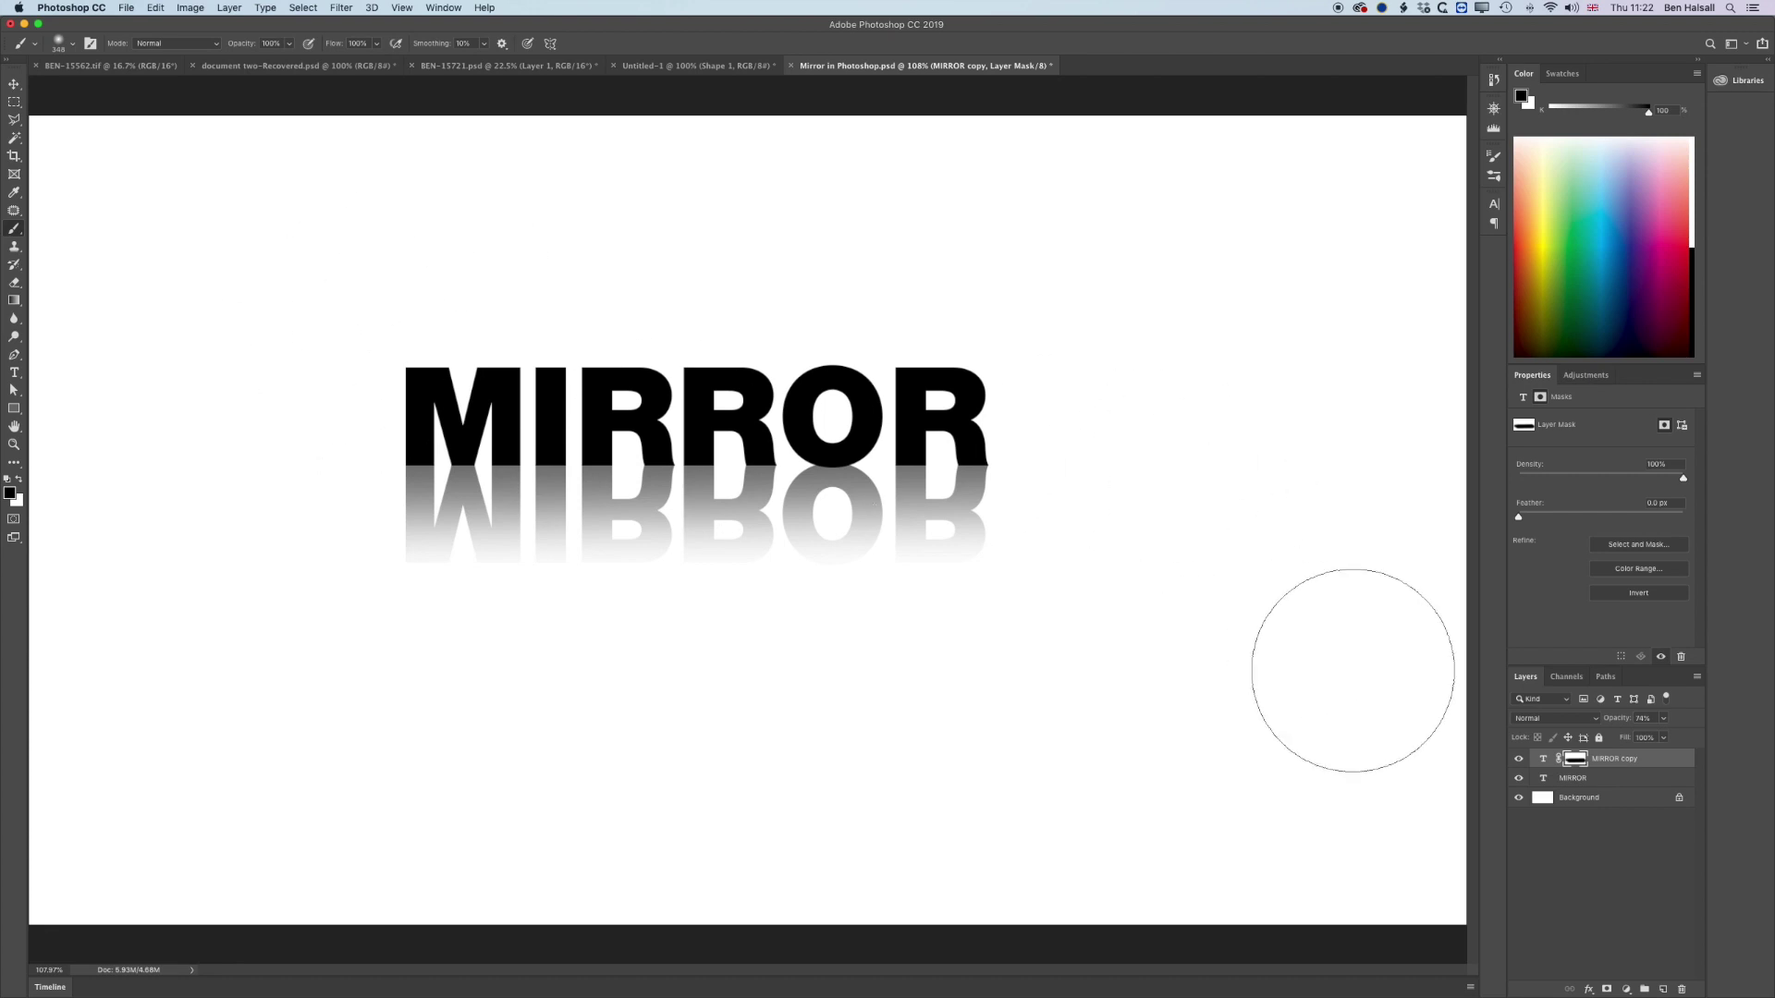
# Step: Draw a black rectangle about 1980 px wide and 502 px high above the Background, covering the canvas down to the text's baseline
pyautogui.click(1586, 782)
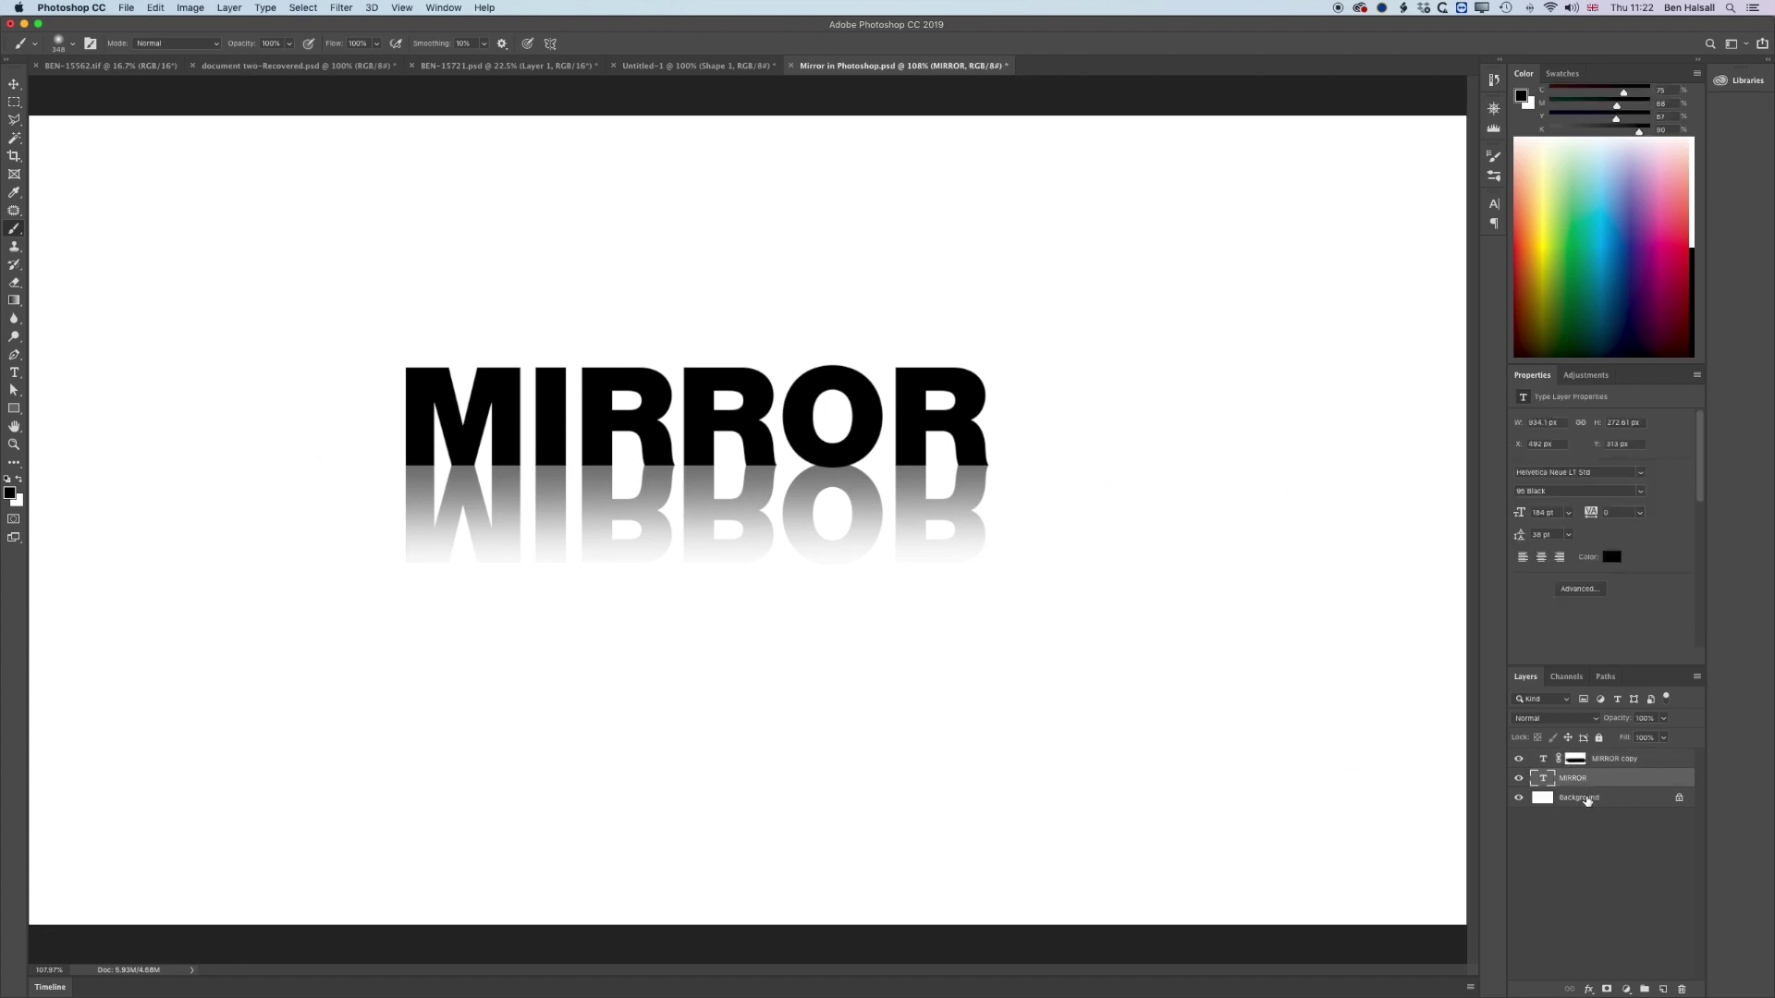
pyautogui.click(1586, 800)
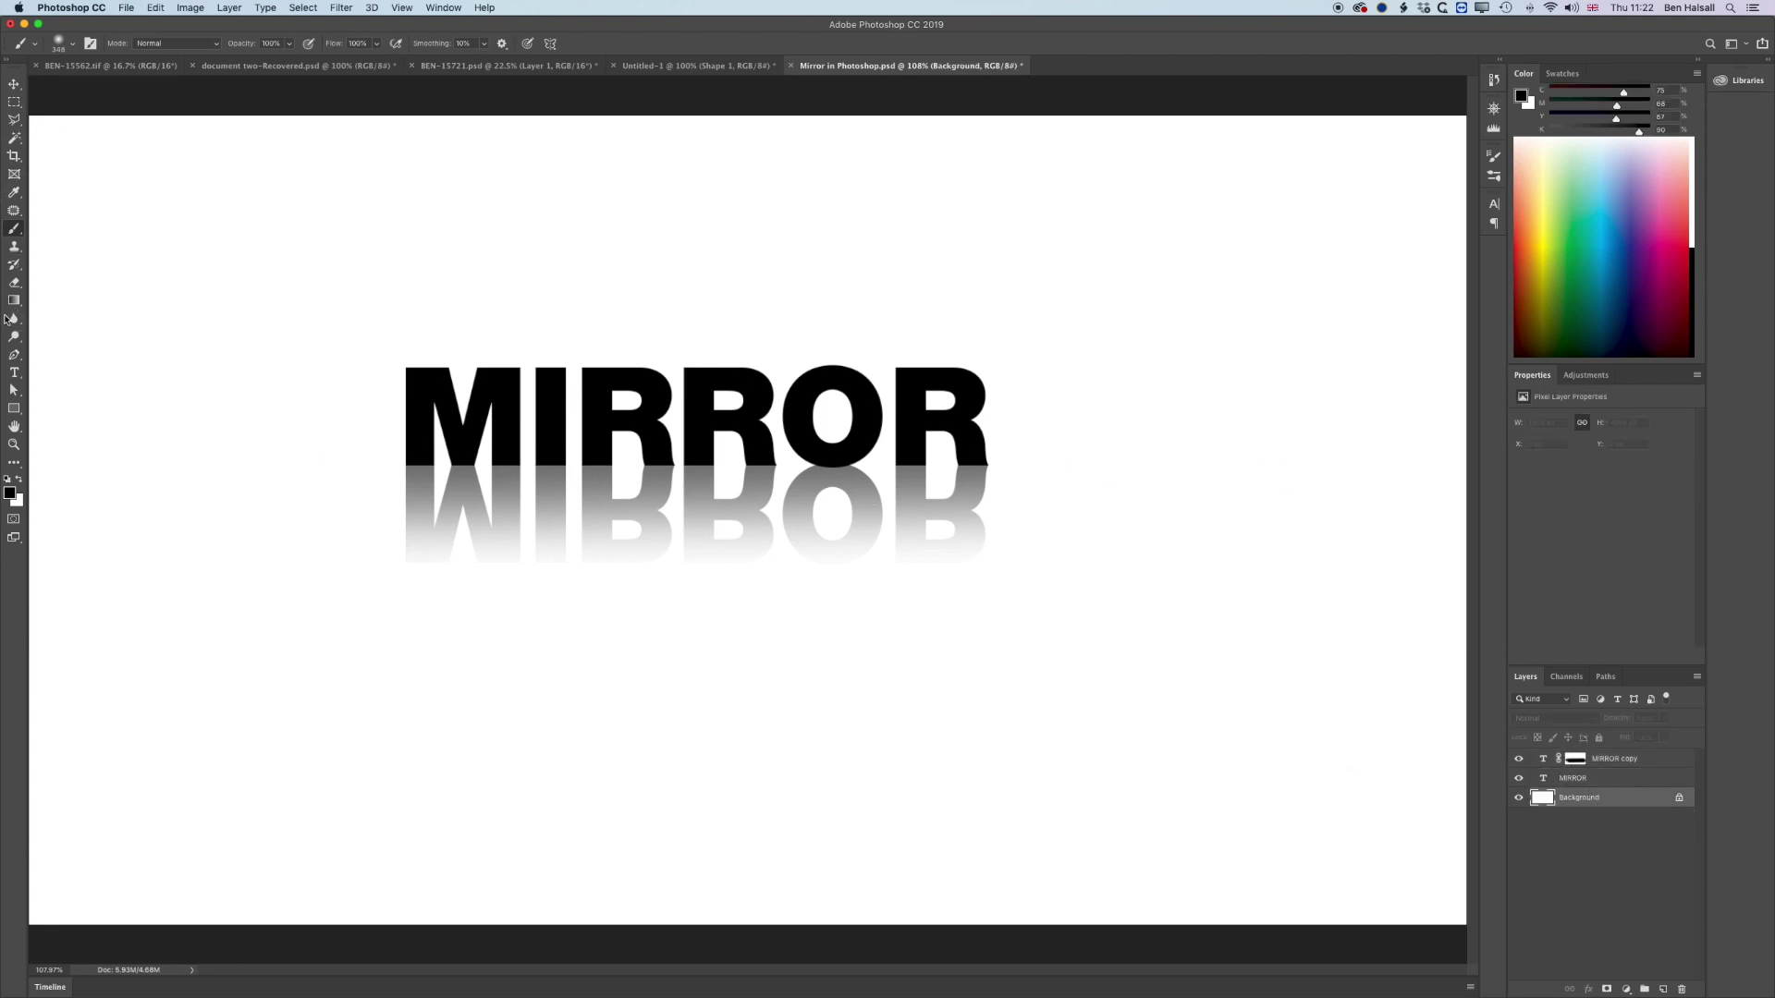
pyautogui.click(14, 408)
pyautogui.press('super+1')
pyautogui.moveTo(61, 121); pyautogui.dragTo(1434, 469)
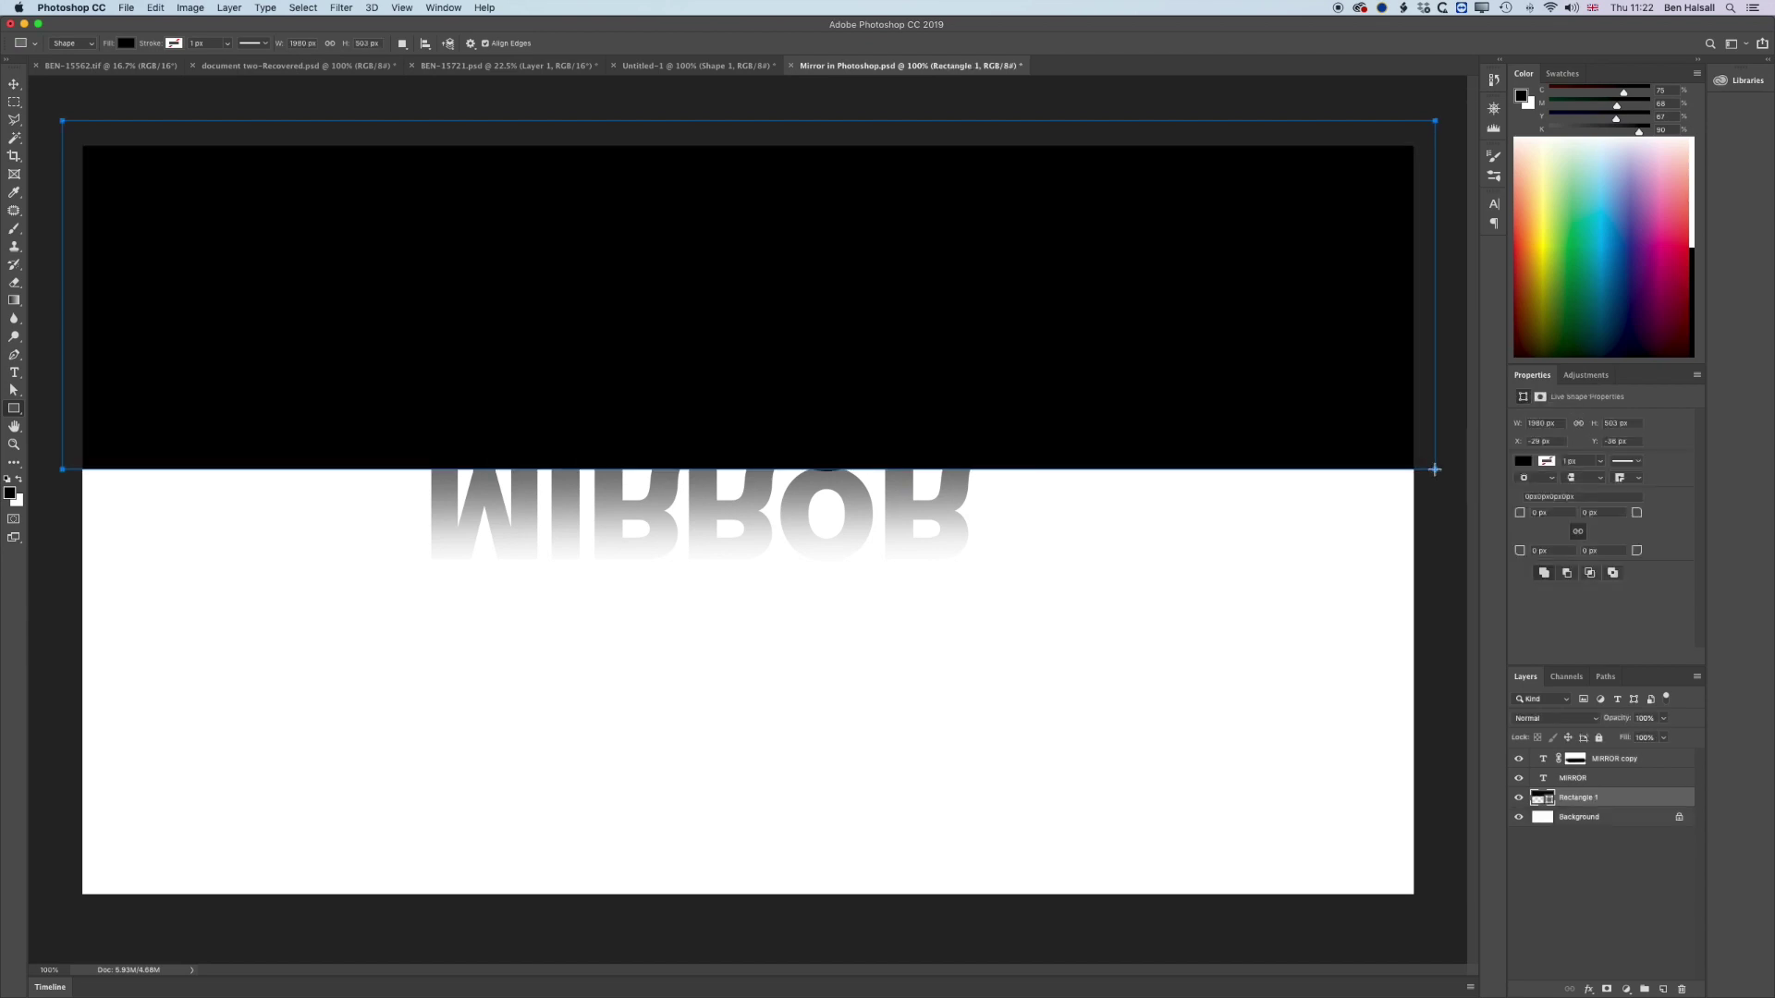
# Step: Reposition the black rectangle and nudge it so its lower edge lines up with the line where text and reflection meet
pyautogui.press('v')
pyautogui.moveTo(524, 195); pyautogui.dragTo(543, 199)
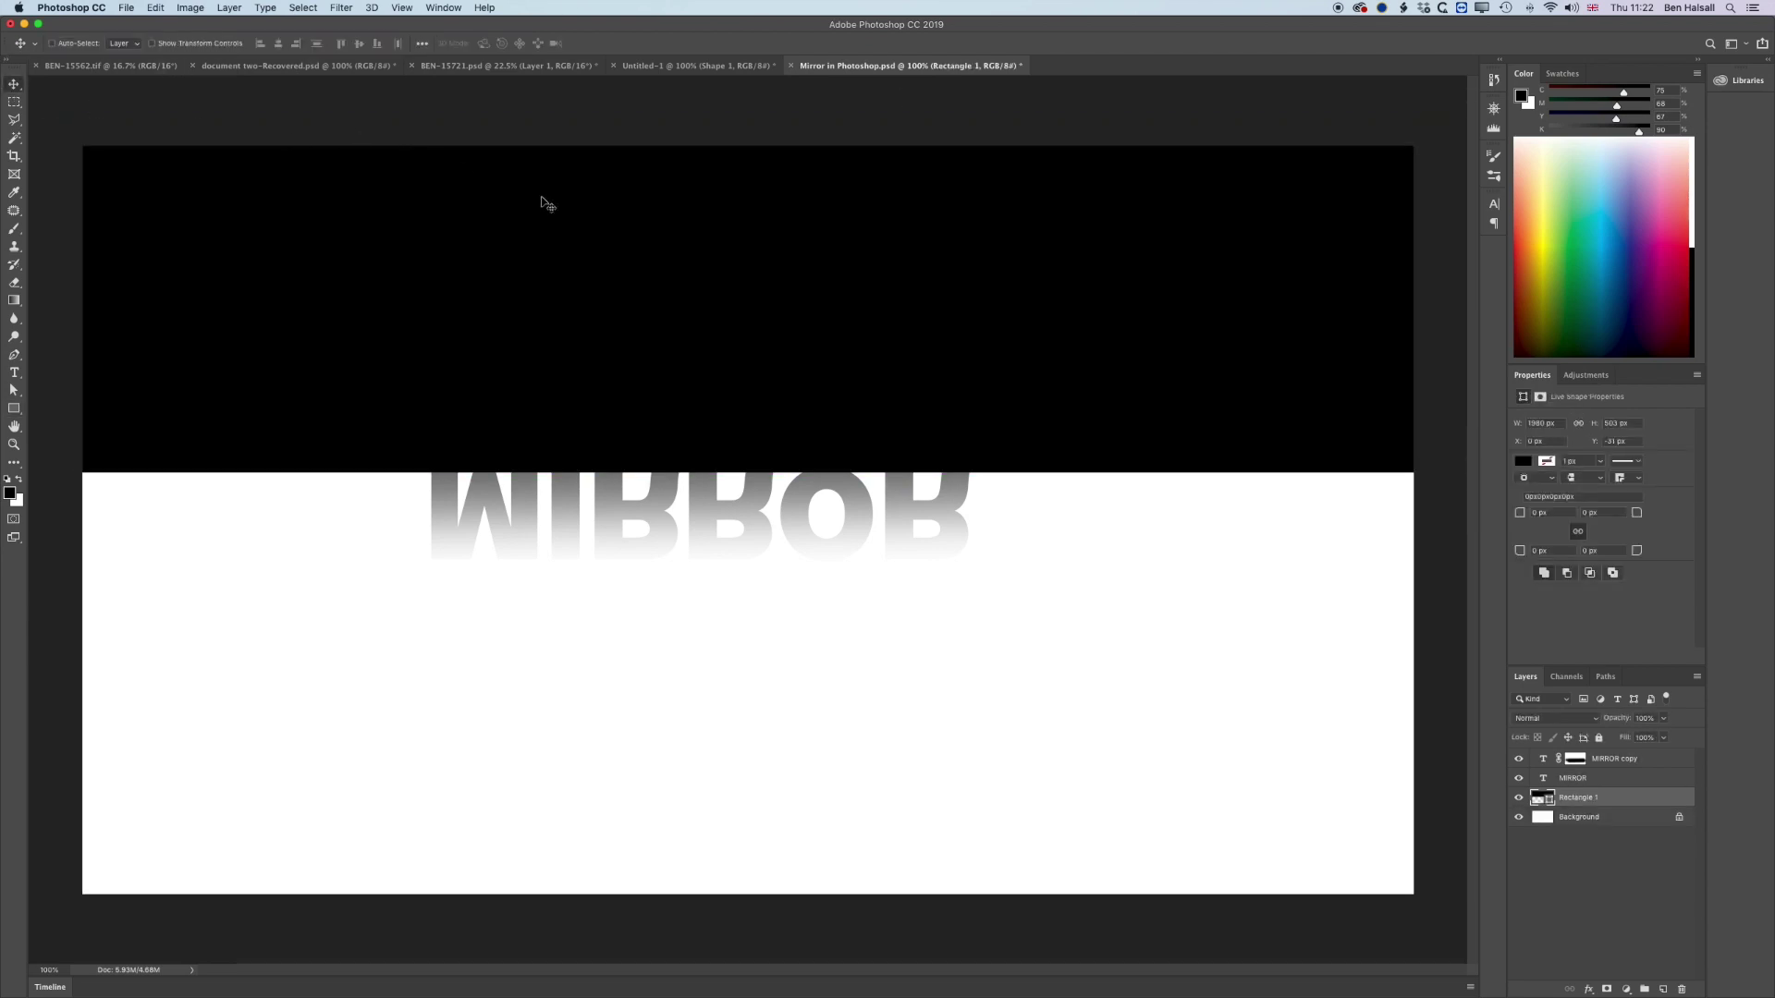
pyautogui.moveTo(544, 297); pyautogui.dragTo(528, 290)
pyautogui.press('super+equal')
pyautogui.press('super+equal')
pyautogui.press('super+equal')
pyautogui.press('super+equal')
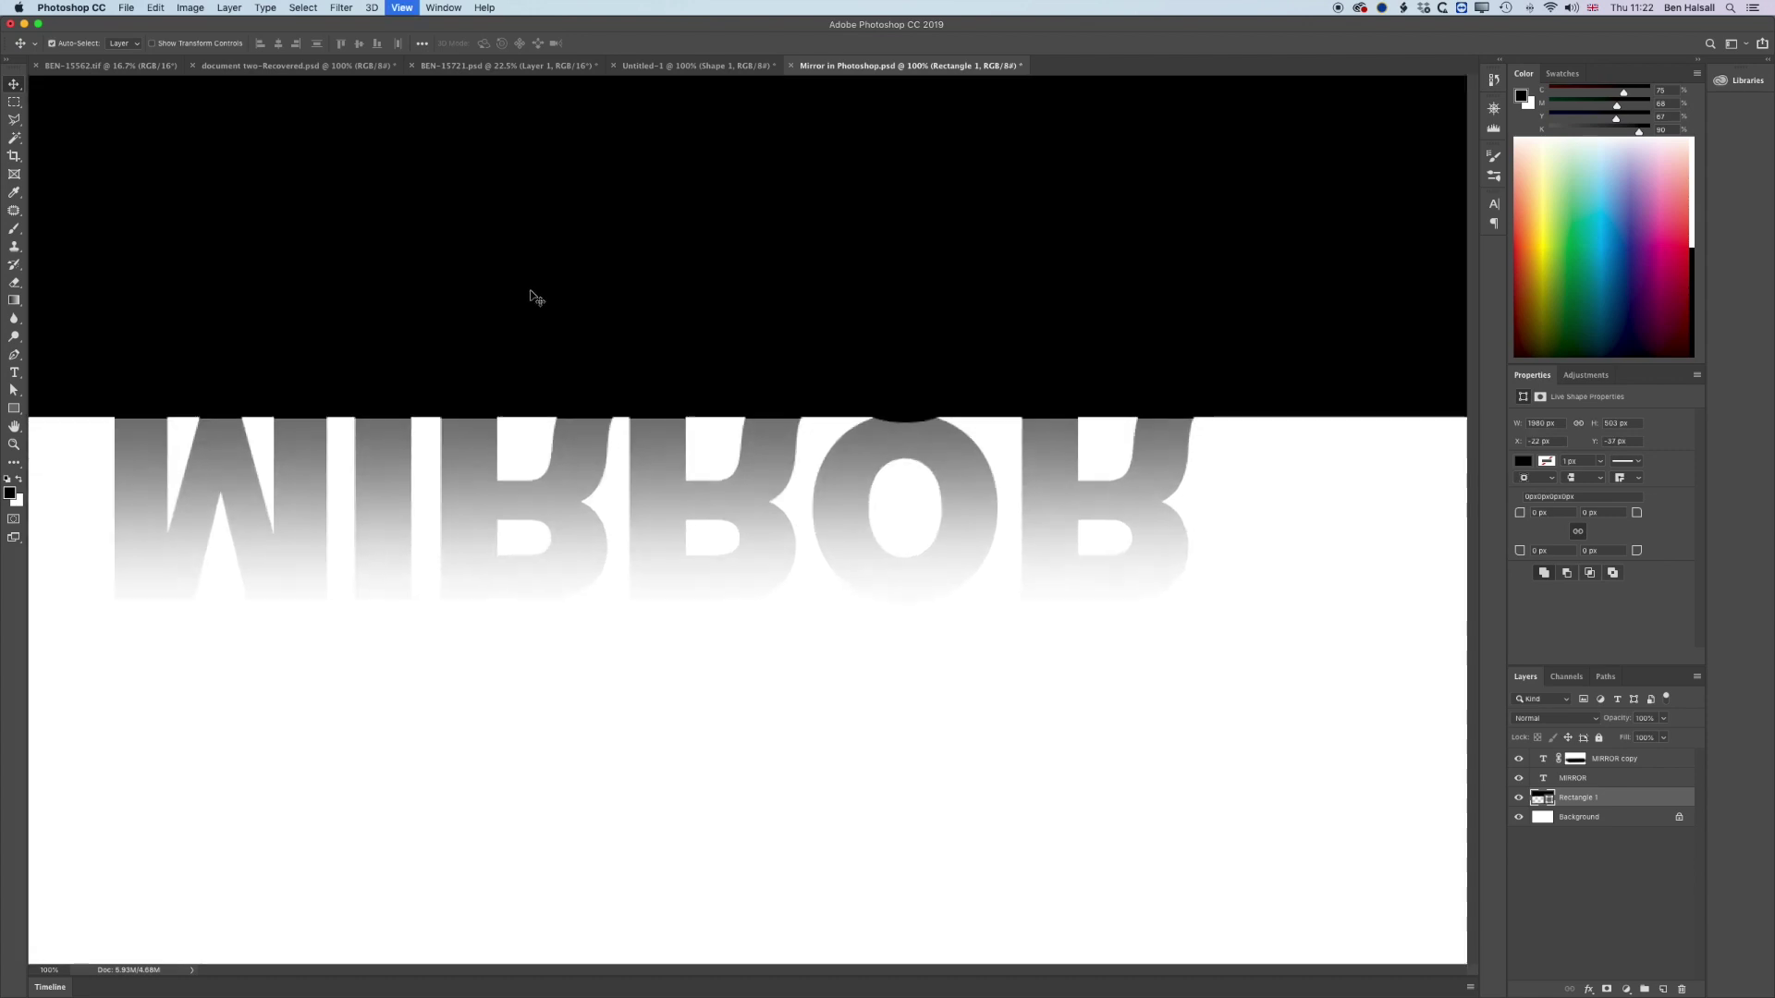
pyautogui.press('Down')
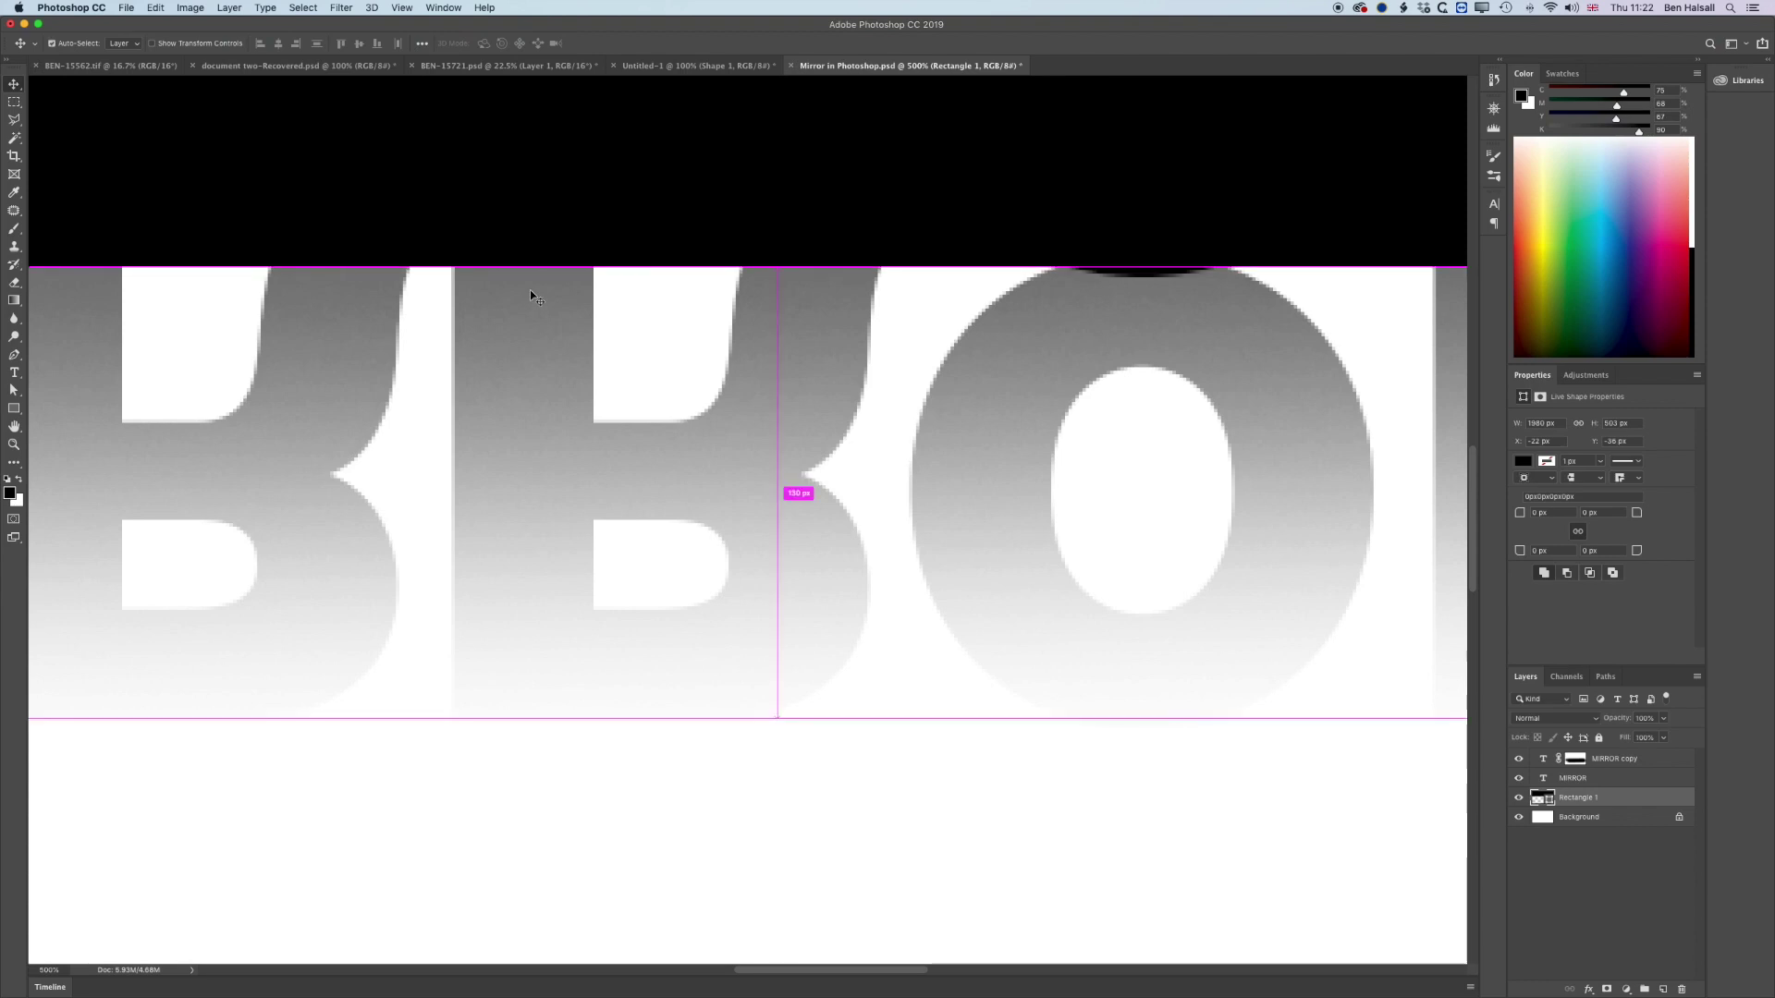
pyautogui.press('super+0')
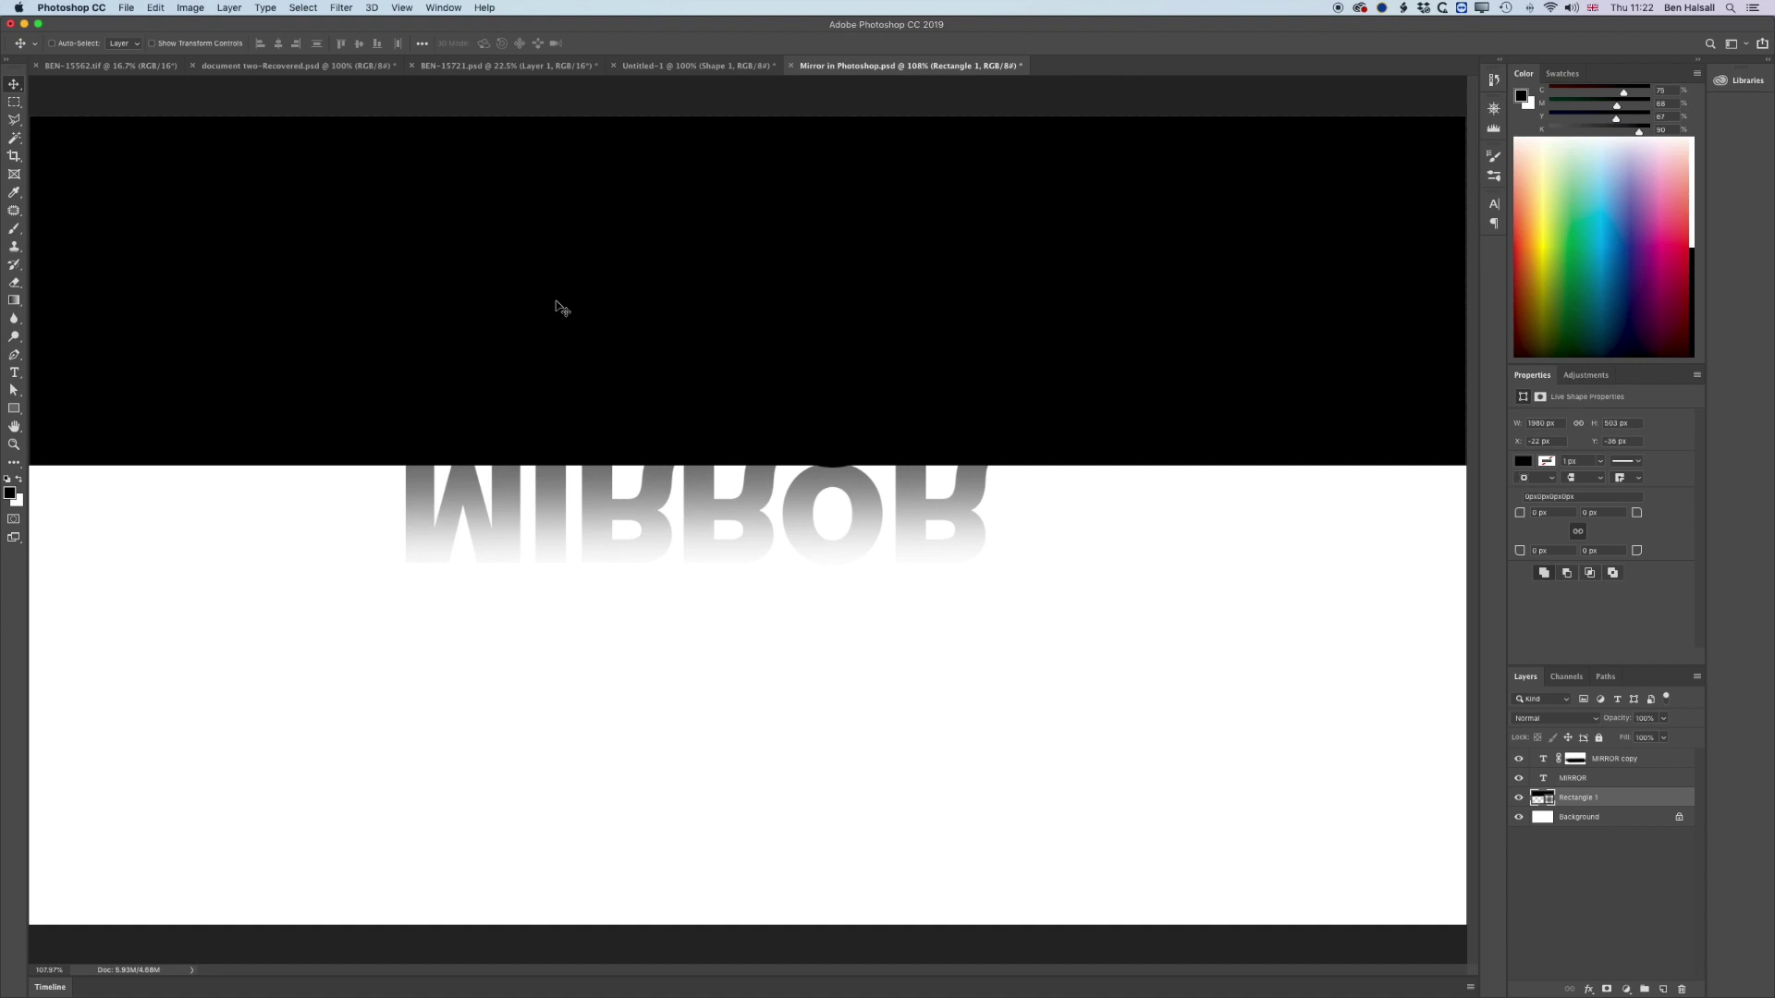
# Step: Lower the rectangle layer's opacity to about 38%
pyautogui.click(1663, 718)
pyautogui.moveTo(1664, 738); pyautogui.dragTo(1622, 741)
pyautogui.press('super+minus')
pyautogui.press('super+minus')
pyautogui.press('super+minus')
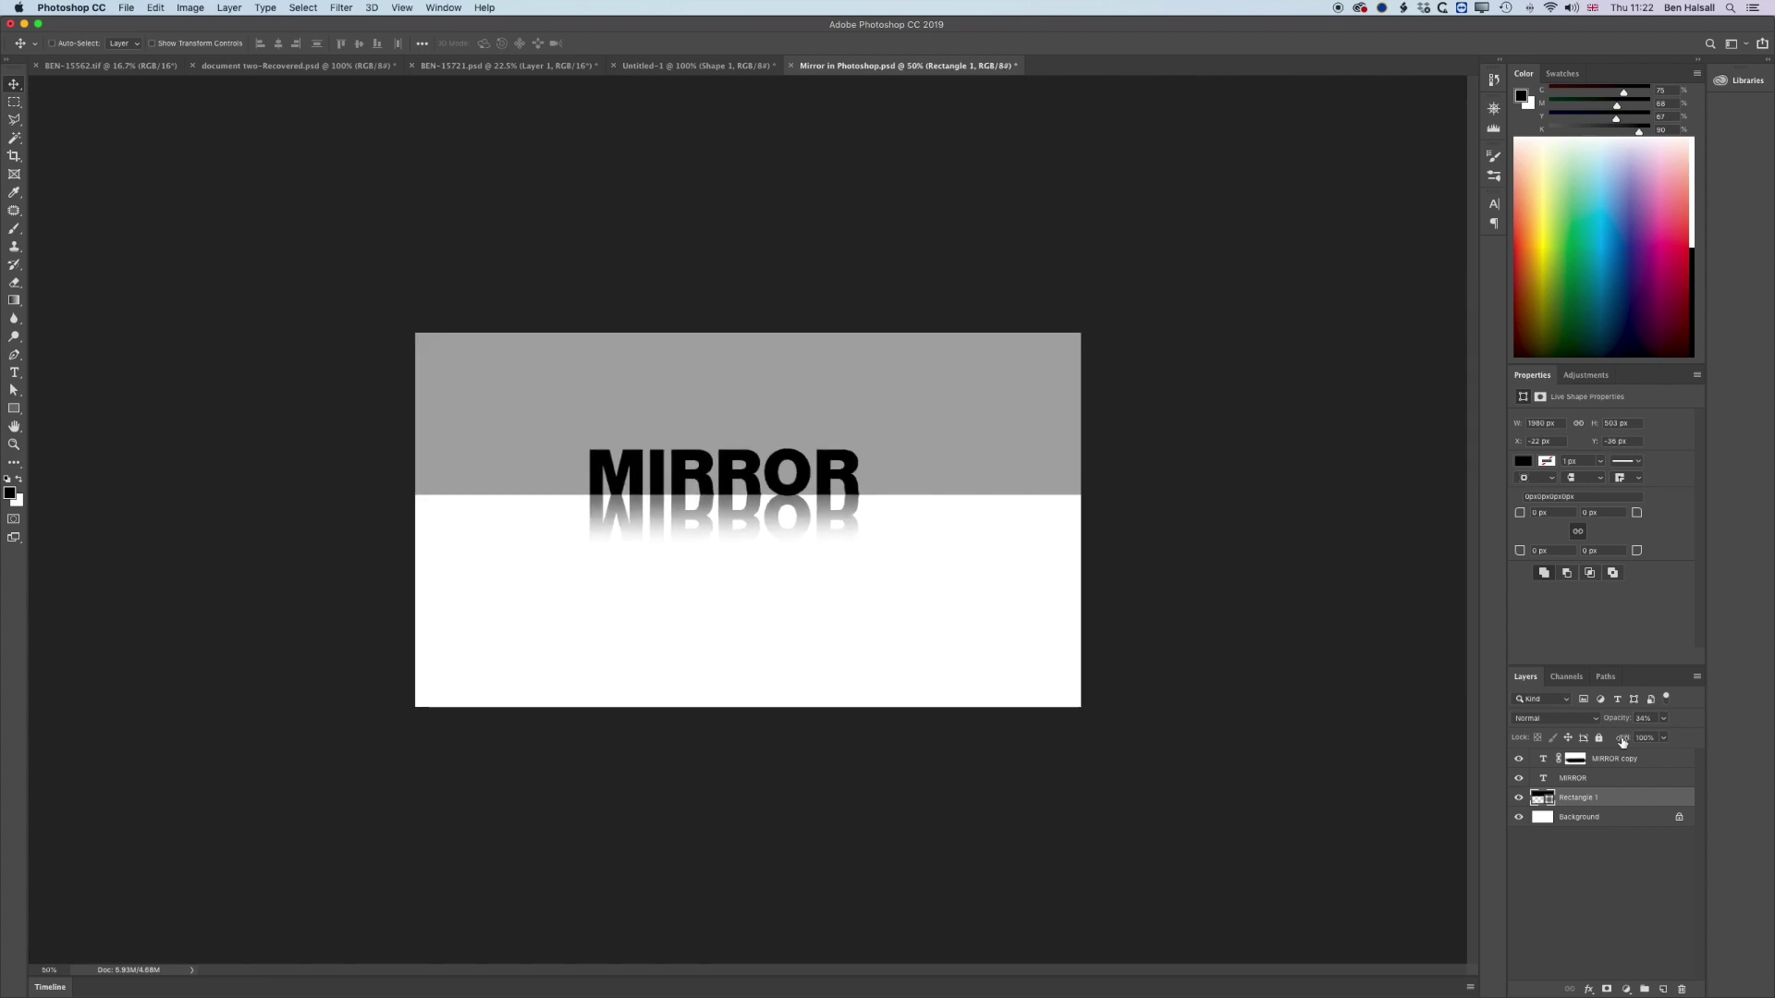
pyautogui.press('b')
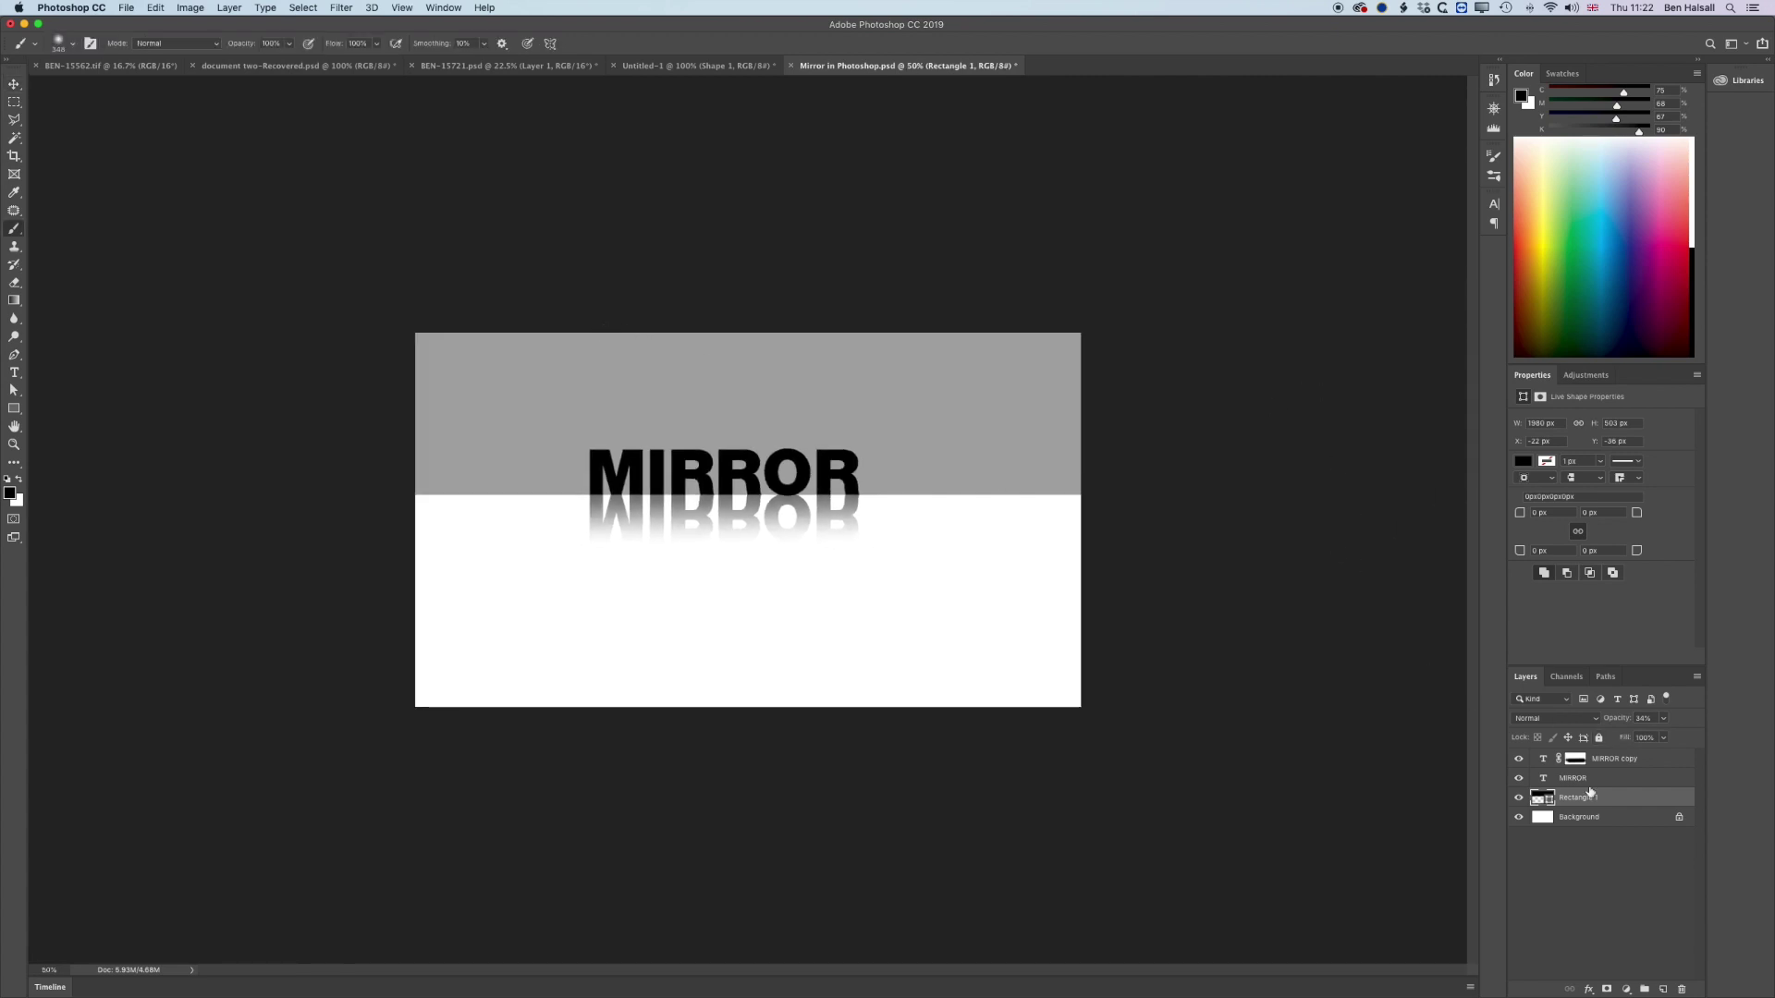
# Step: Add a layer mask to the grey rectangle and paint black along its upper part with a larger soft brush so it fades out upward
pyautogui.click(1605, 989)
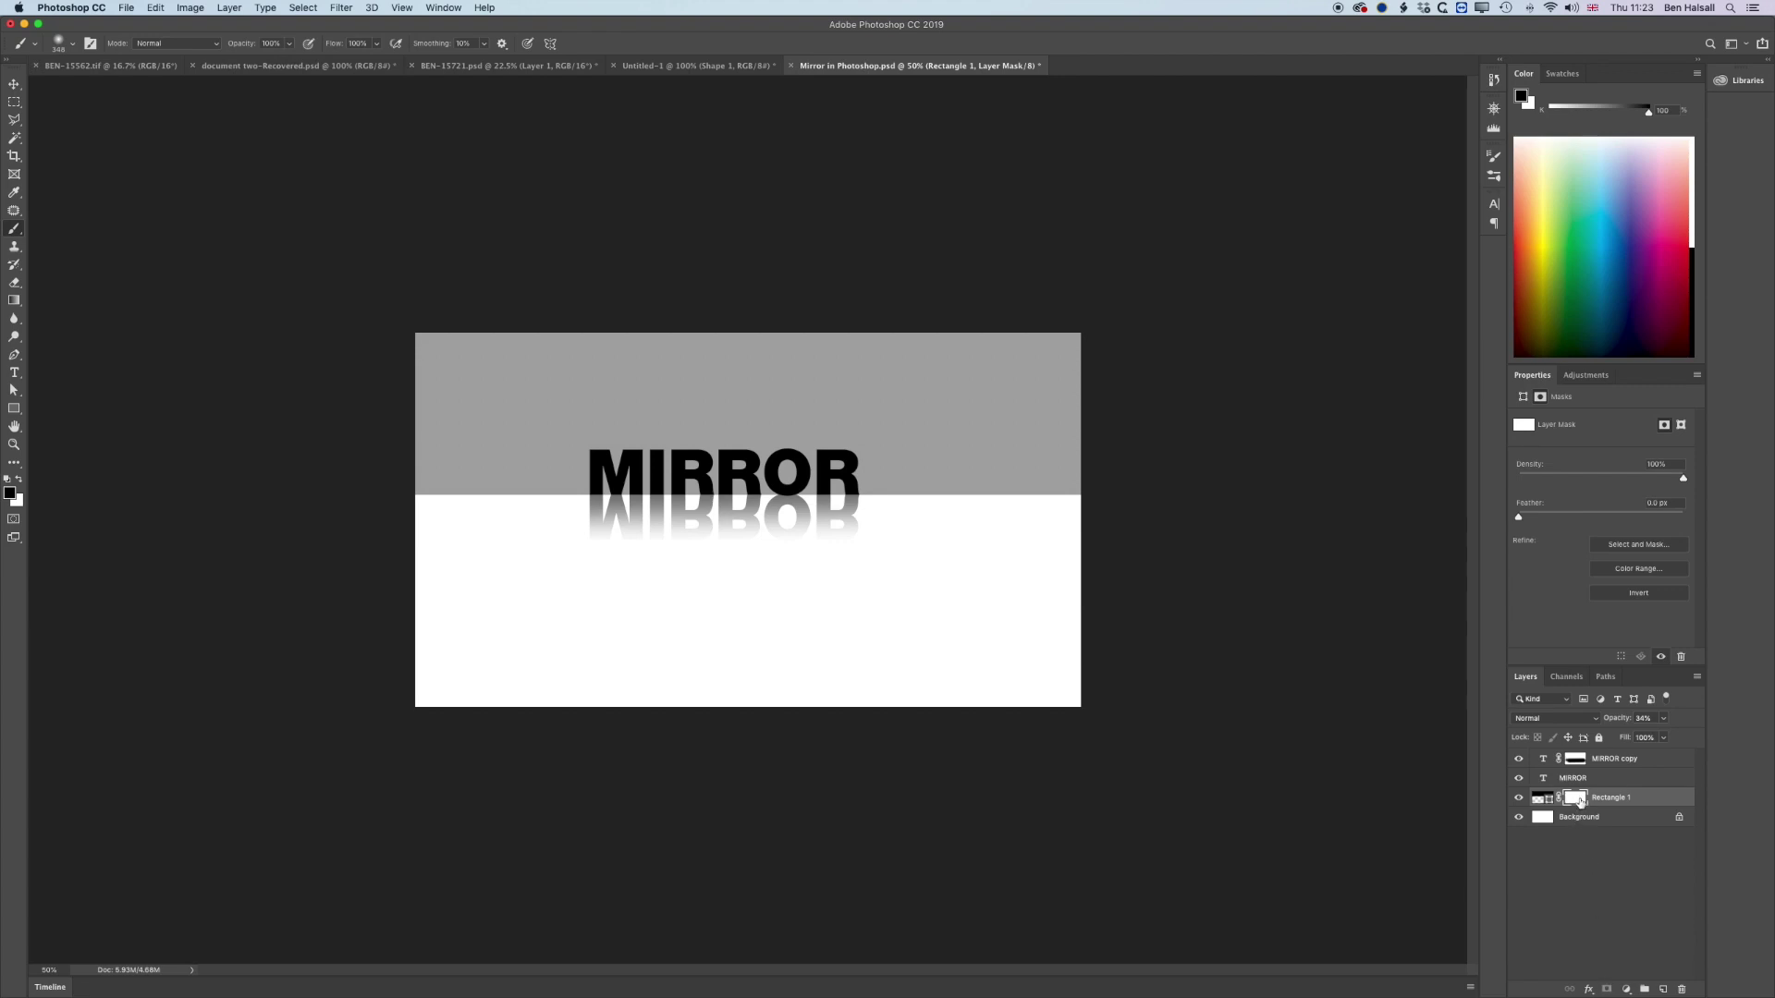
pyautogui.press(']')
pyautogui.press(']')
pyautogui.press(']')
pyautogui.press(']')
pyautogui.press(']')
pyautogui.press(']')
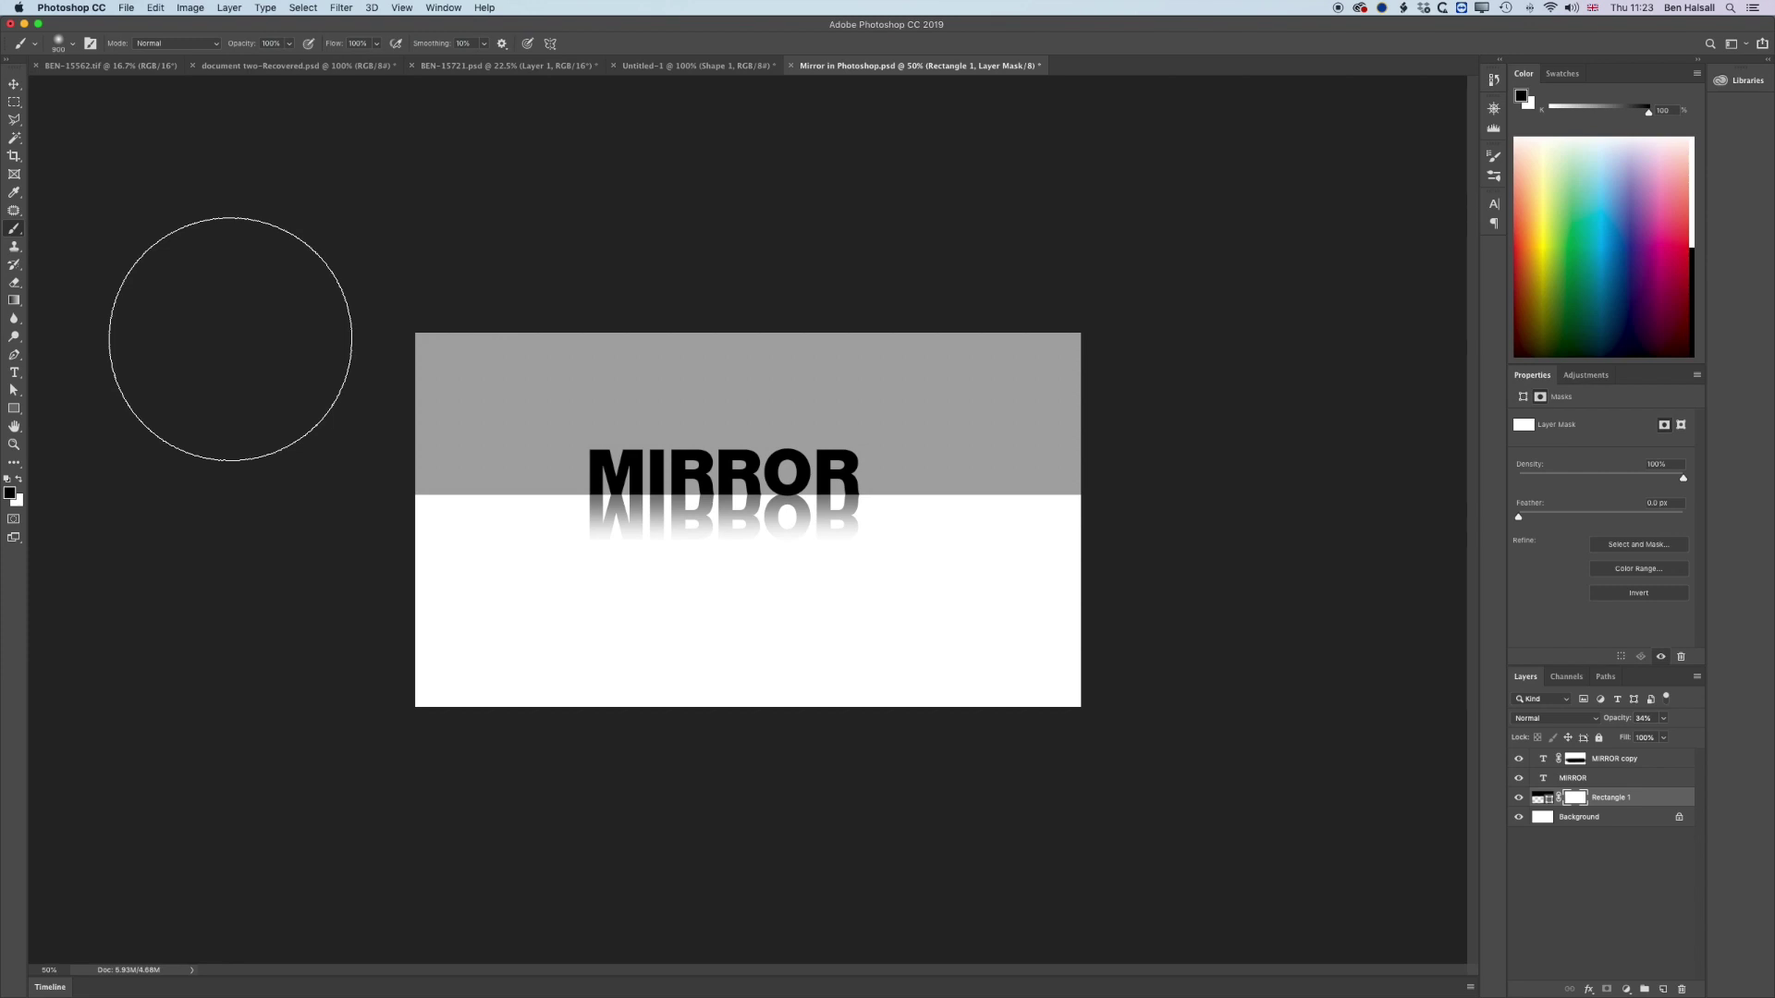
pyautogui.moveTo(297, 341); pyautogui.dragTo(1309, 299)
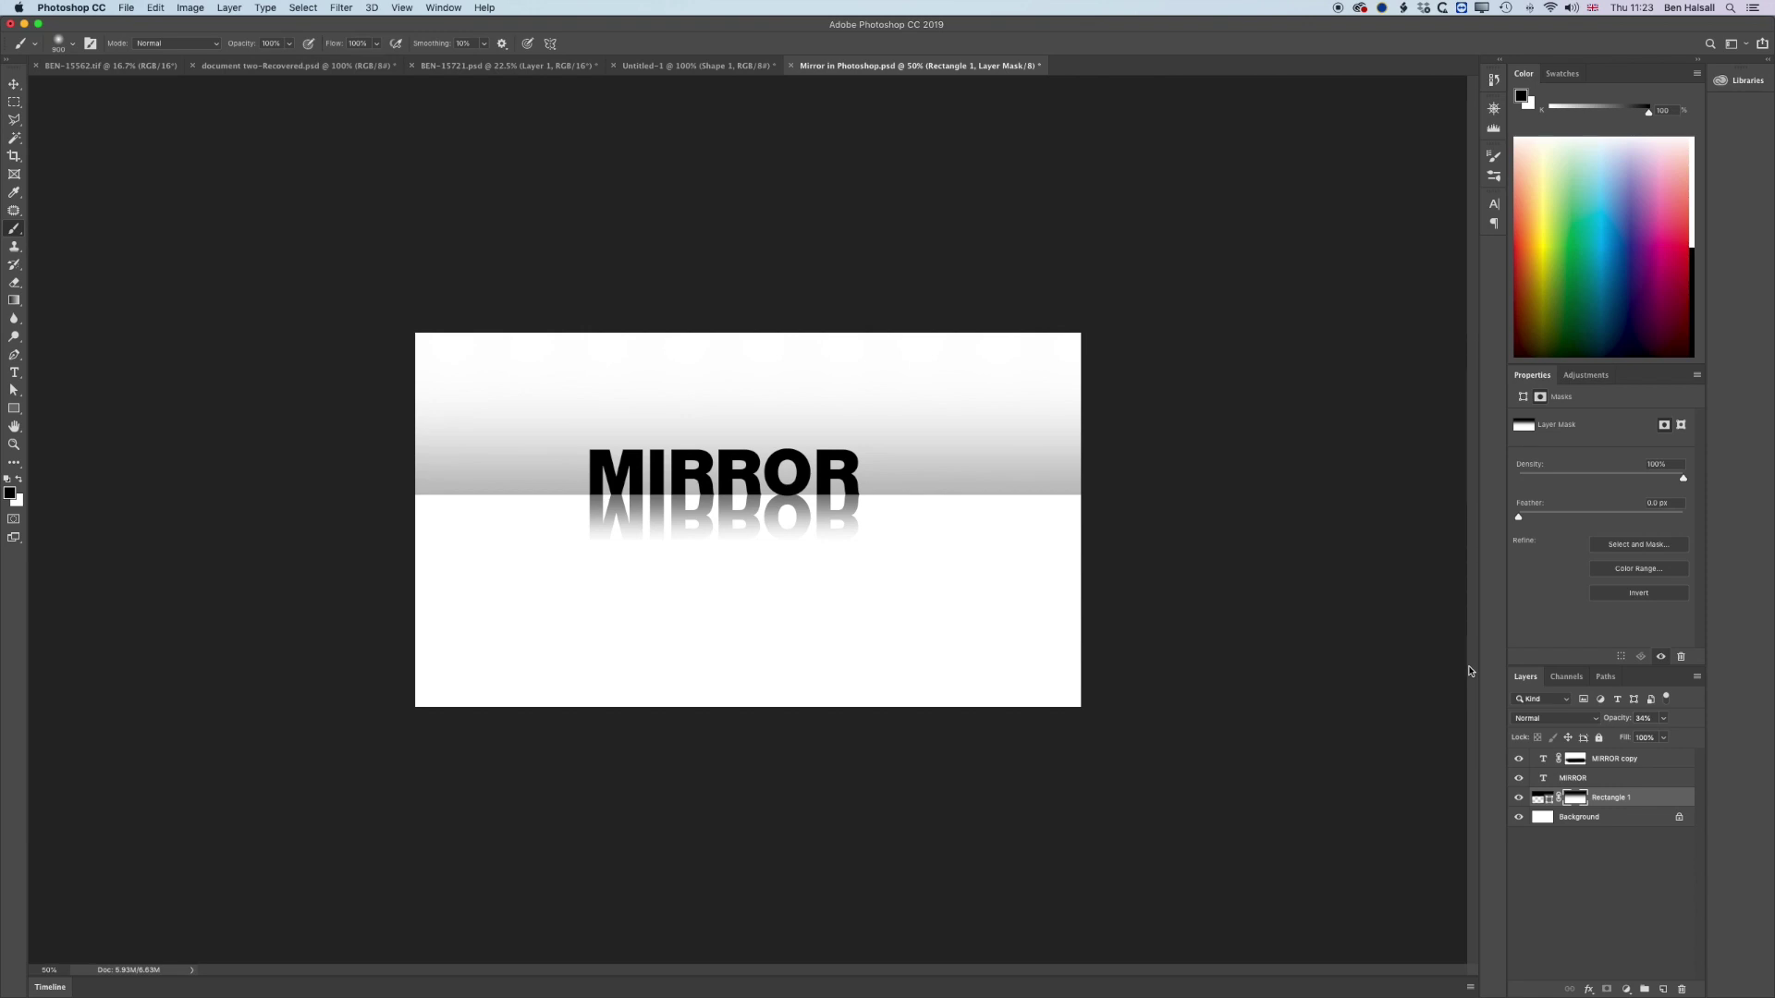
pyautogui.press('super+equal')
pyautogui.press('super+equal')
pyautogui.press('super+equal')
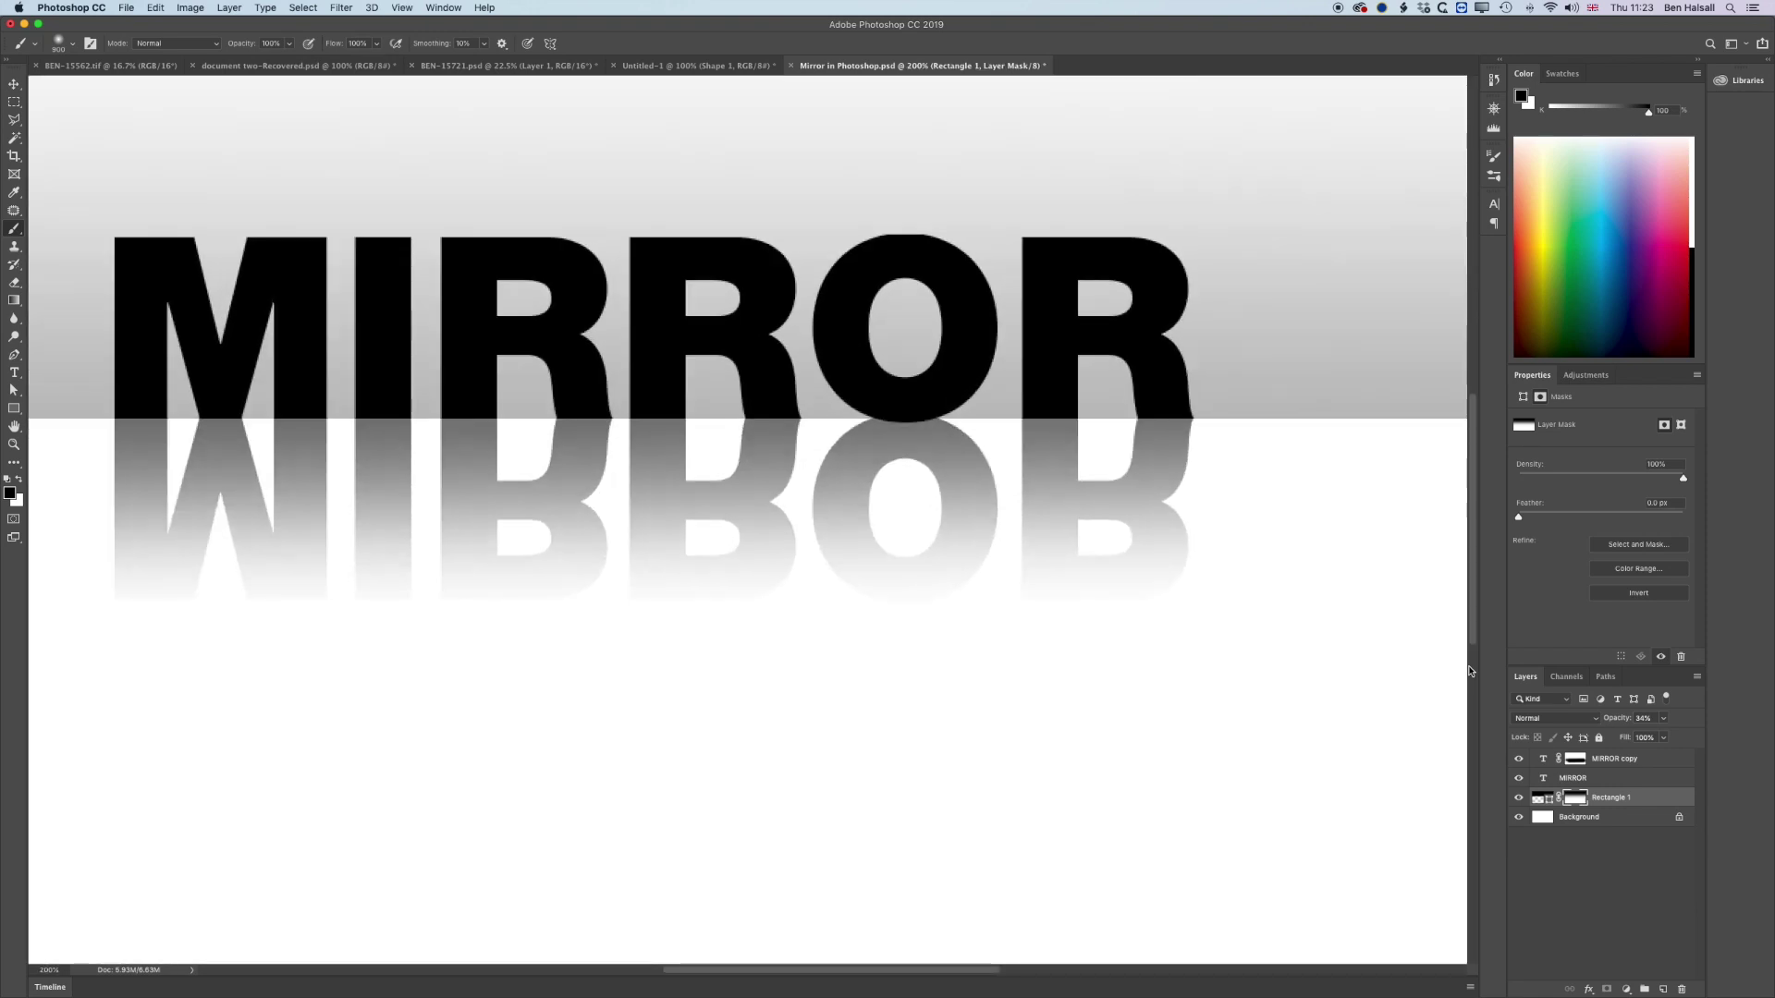
pyautogui.press('super+minus')
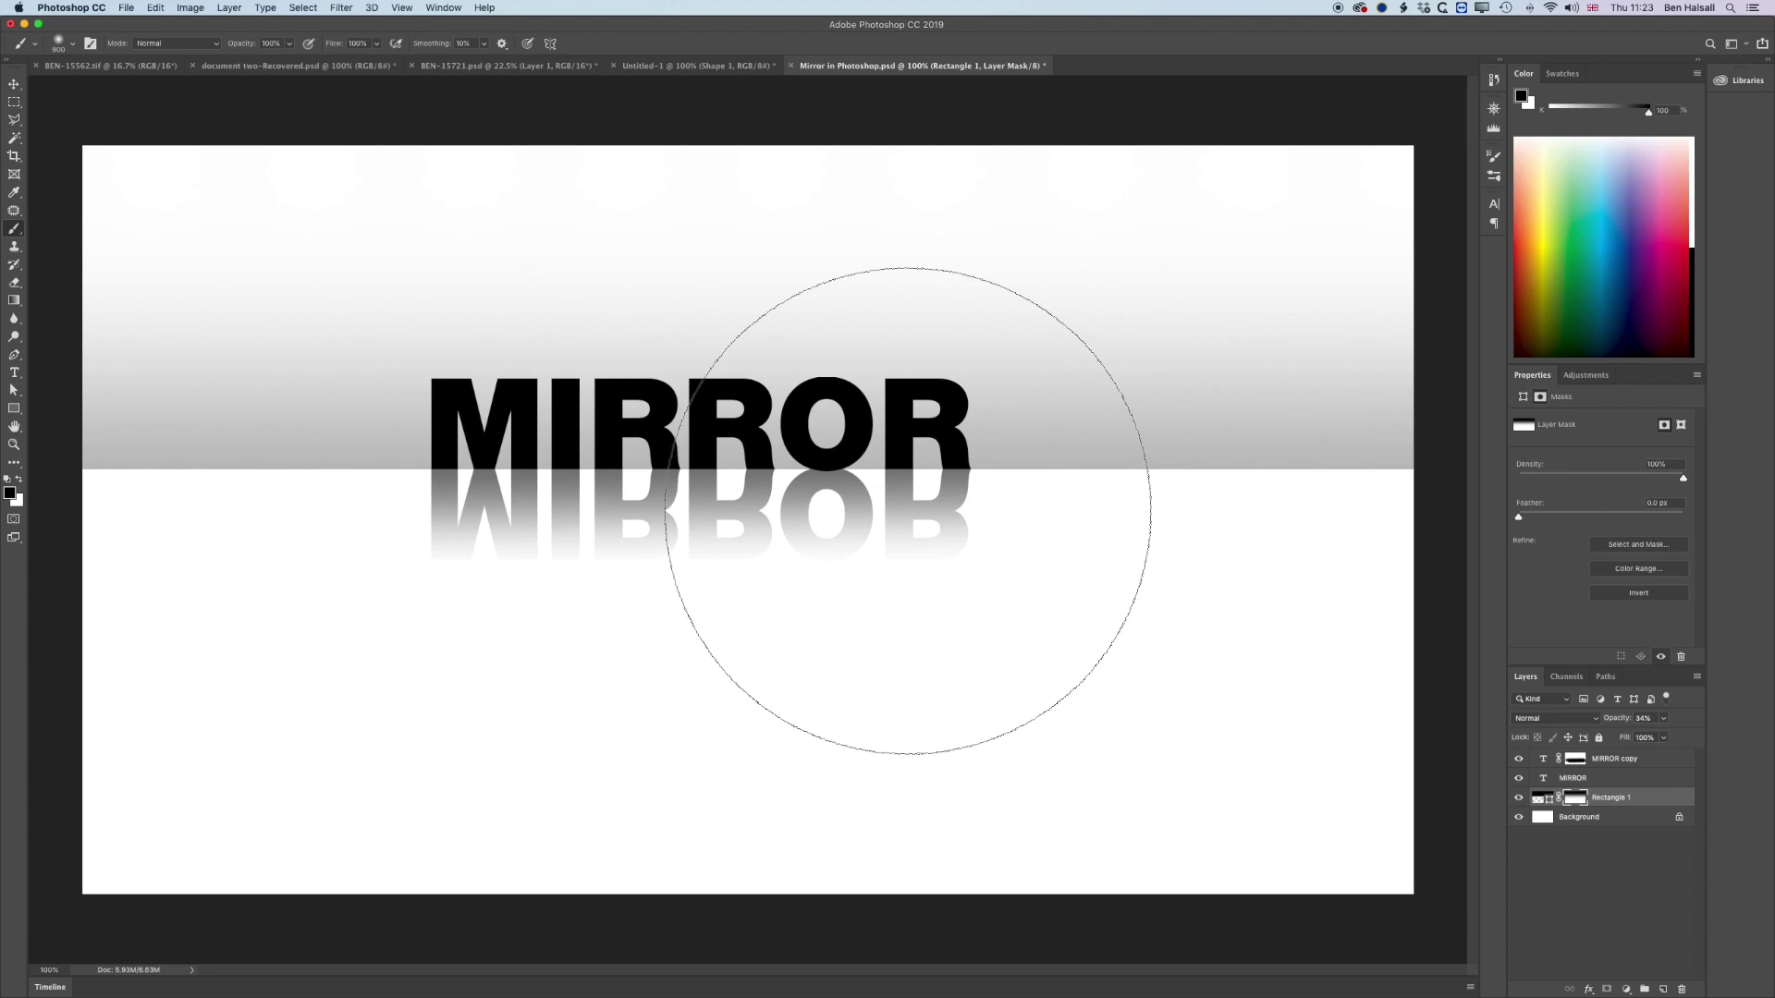
pyautogui.press('v')
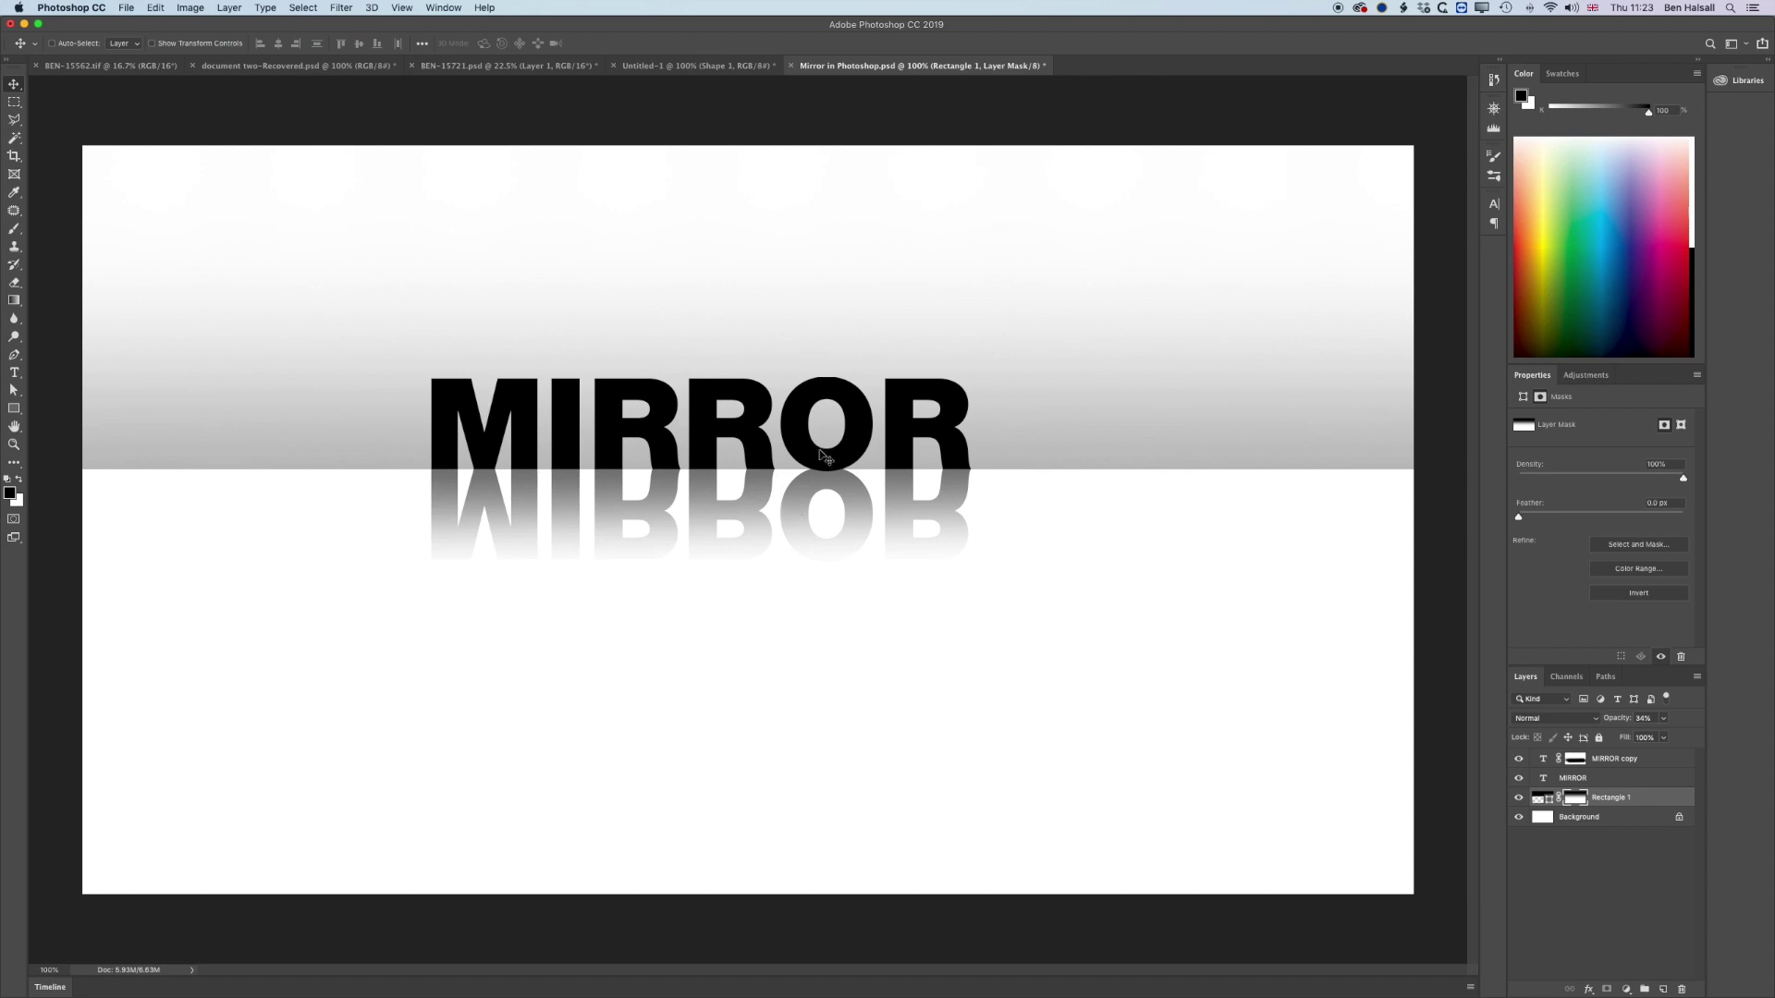
pyautogui.click(14, 373)
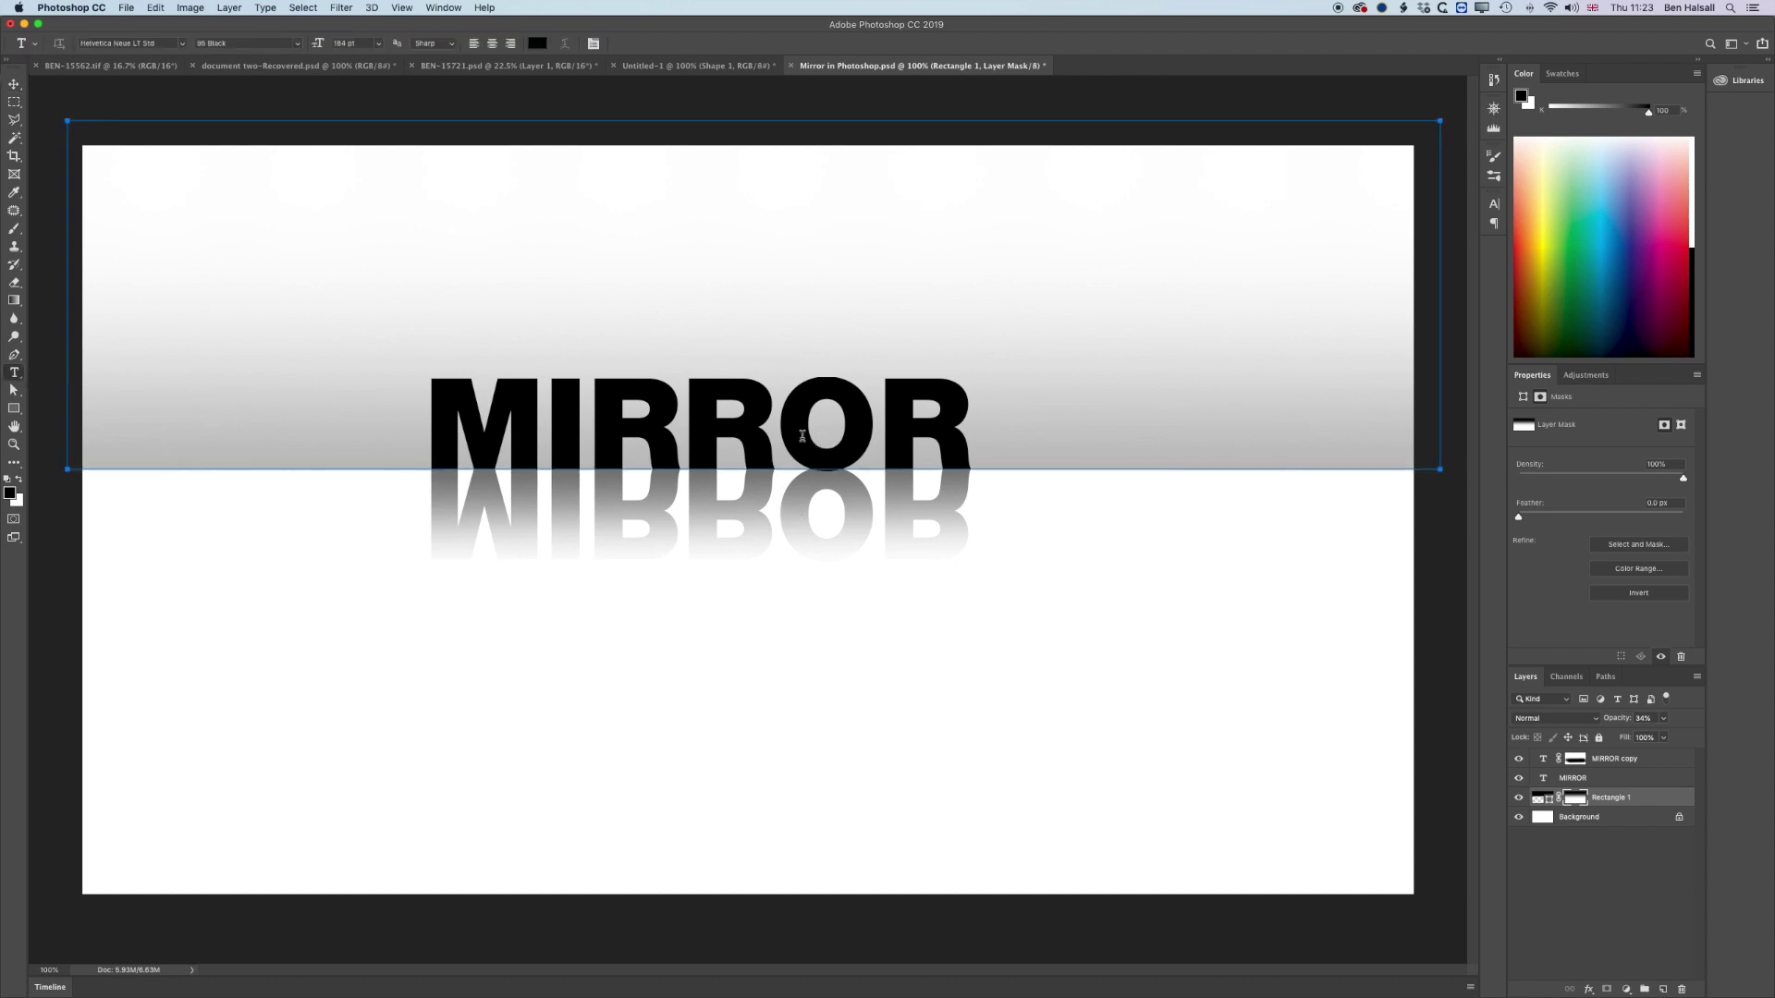
pyautogui.moveTo(780, 427); pyautogui.dragTo(860, 428)
pyautogui.press('super+equal')
pyautogui.press('super+equal')
pyautogui.press('super+equal')
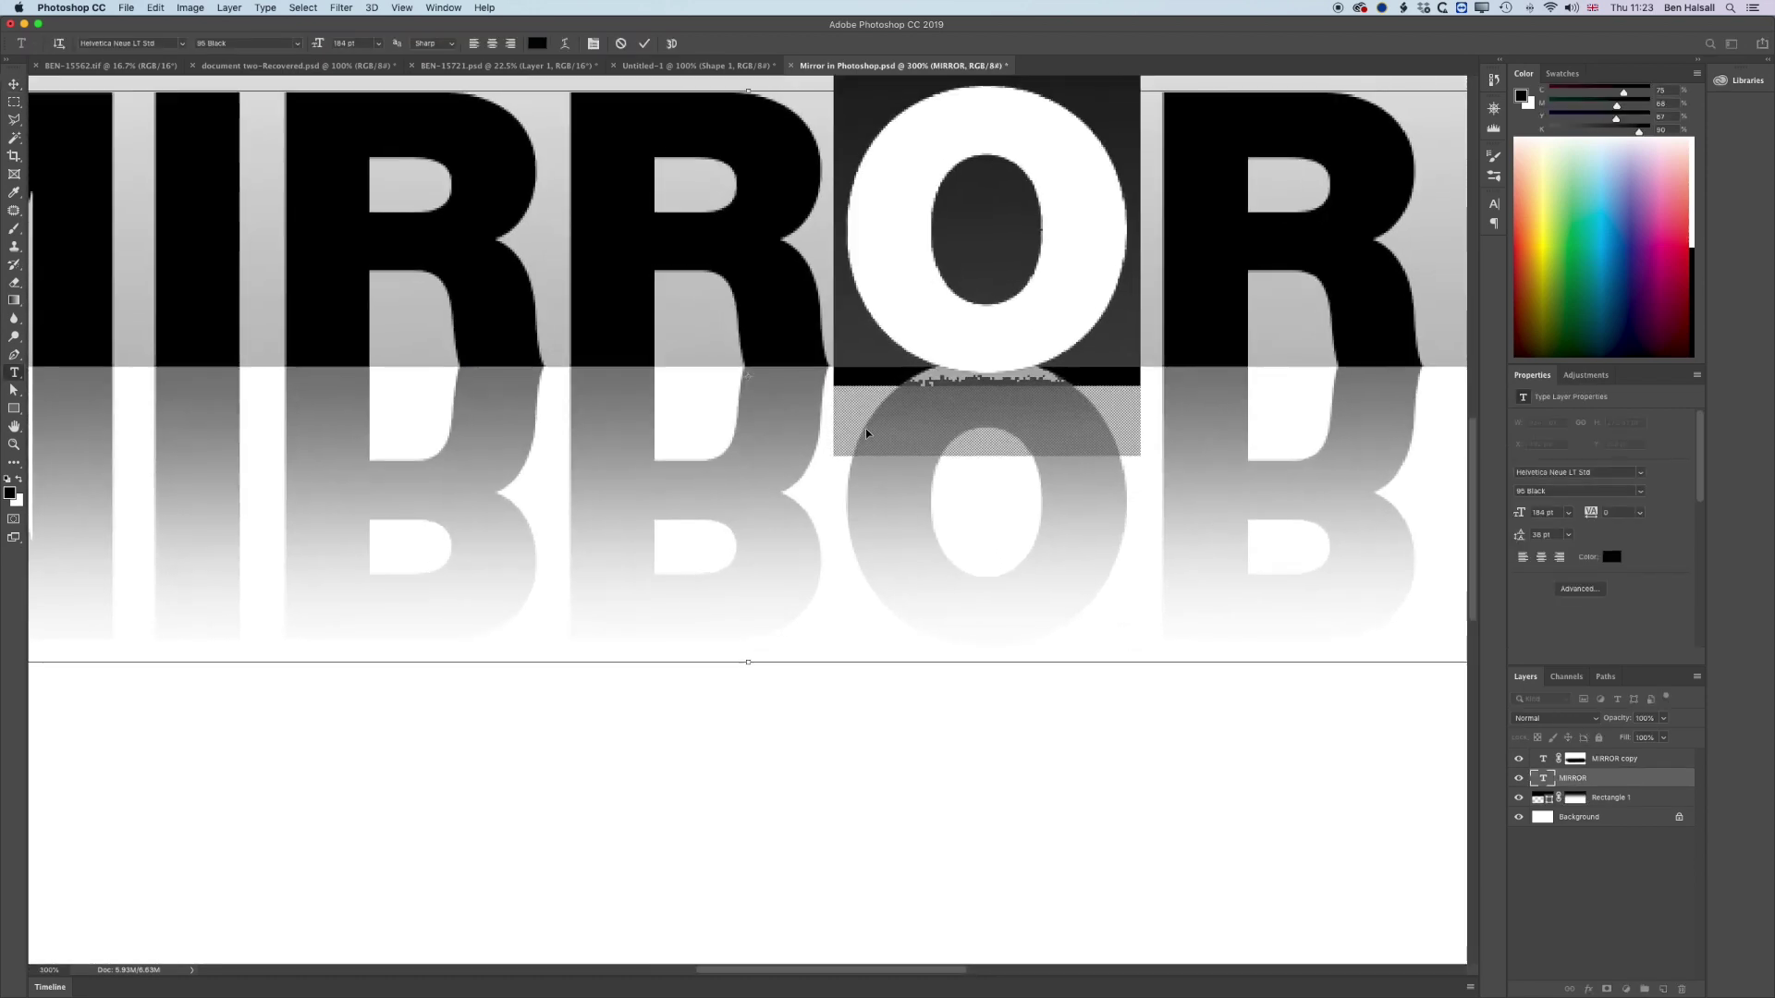
pyautogui.press('Escape')
pyautogui.press('v')
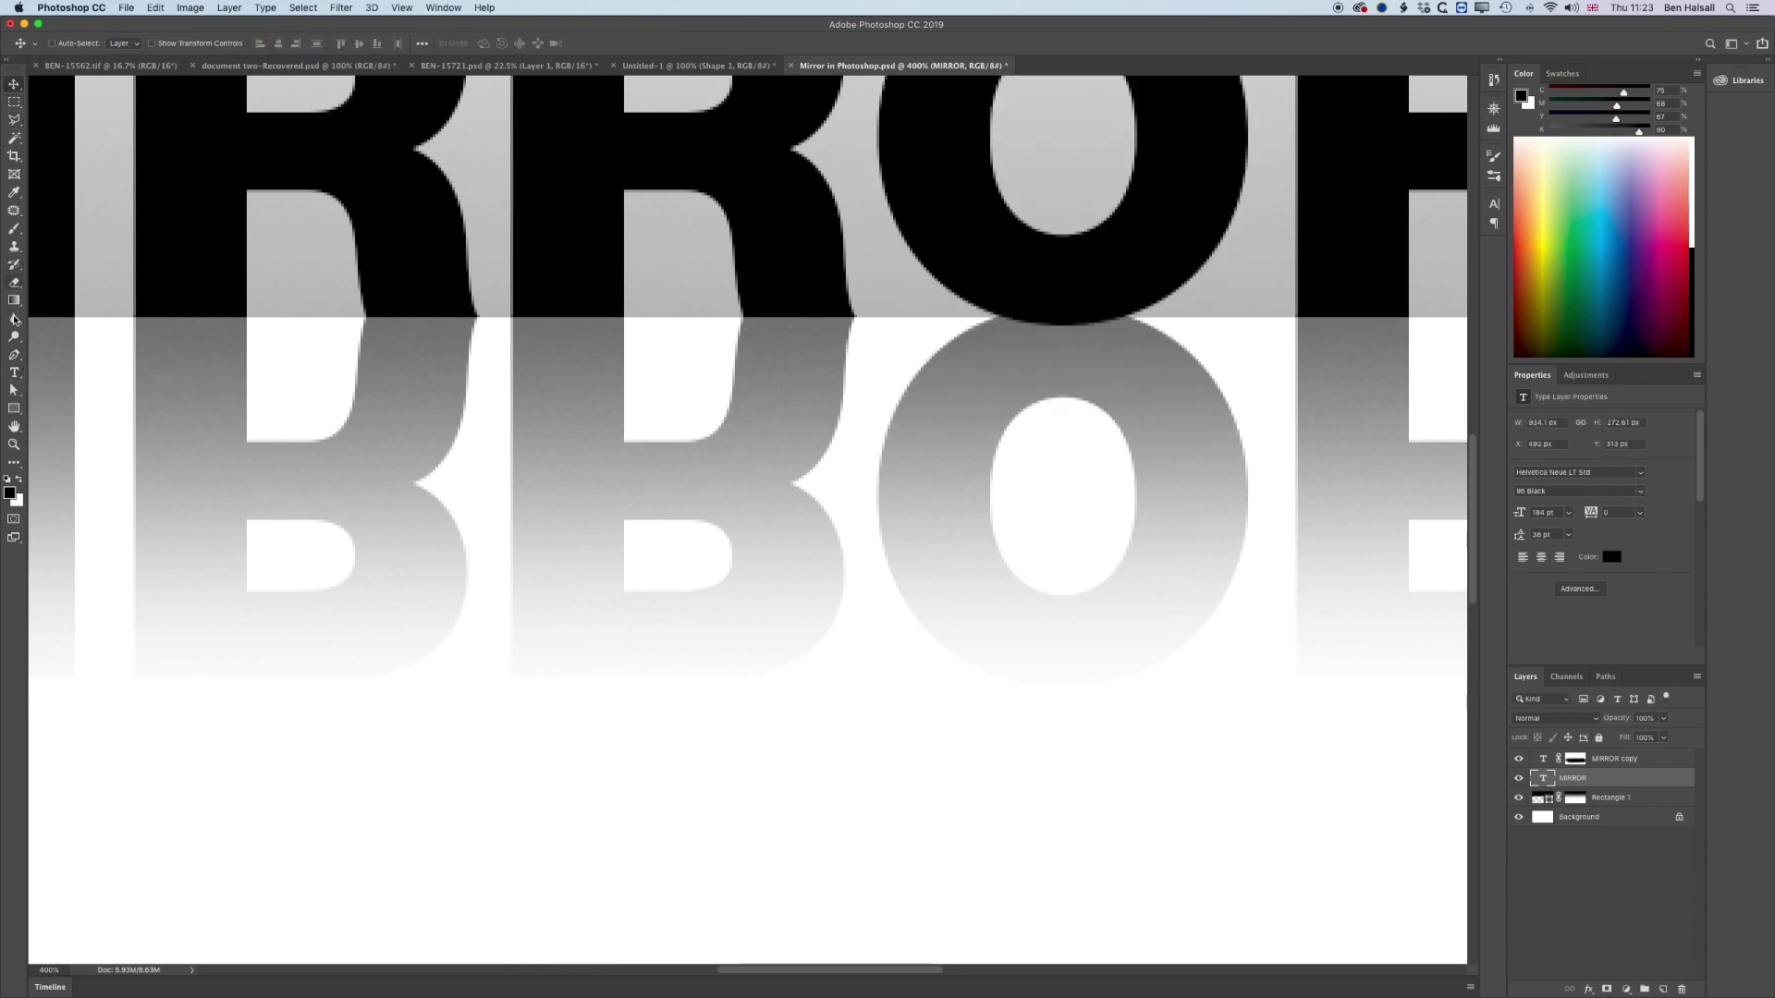
# Step: Set the baseline shift of the letter O in the upright MIRROR text to 3 pt so its lower edge rests on the dividing line
pyautogui.click(14, 374)
pyautogui.moveTo(893, 145); pyautogui.dragTo(1189, 163)
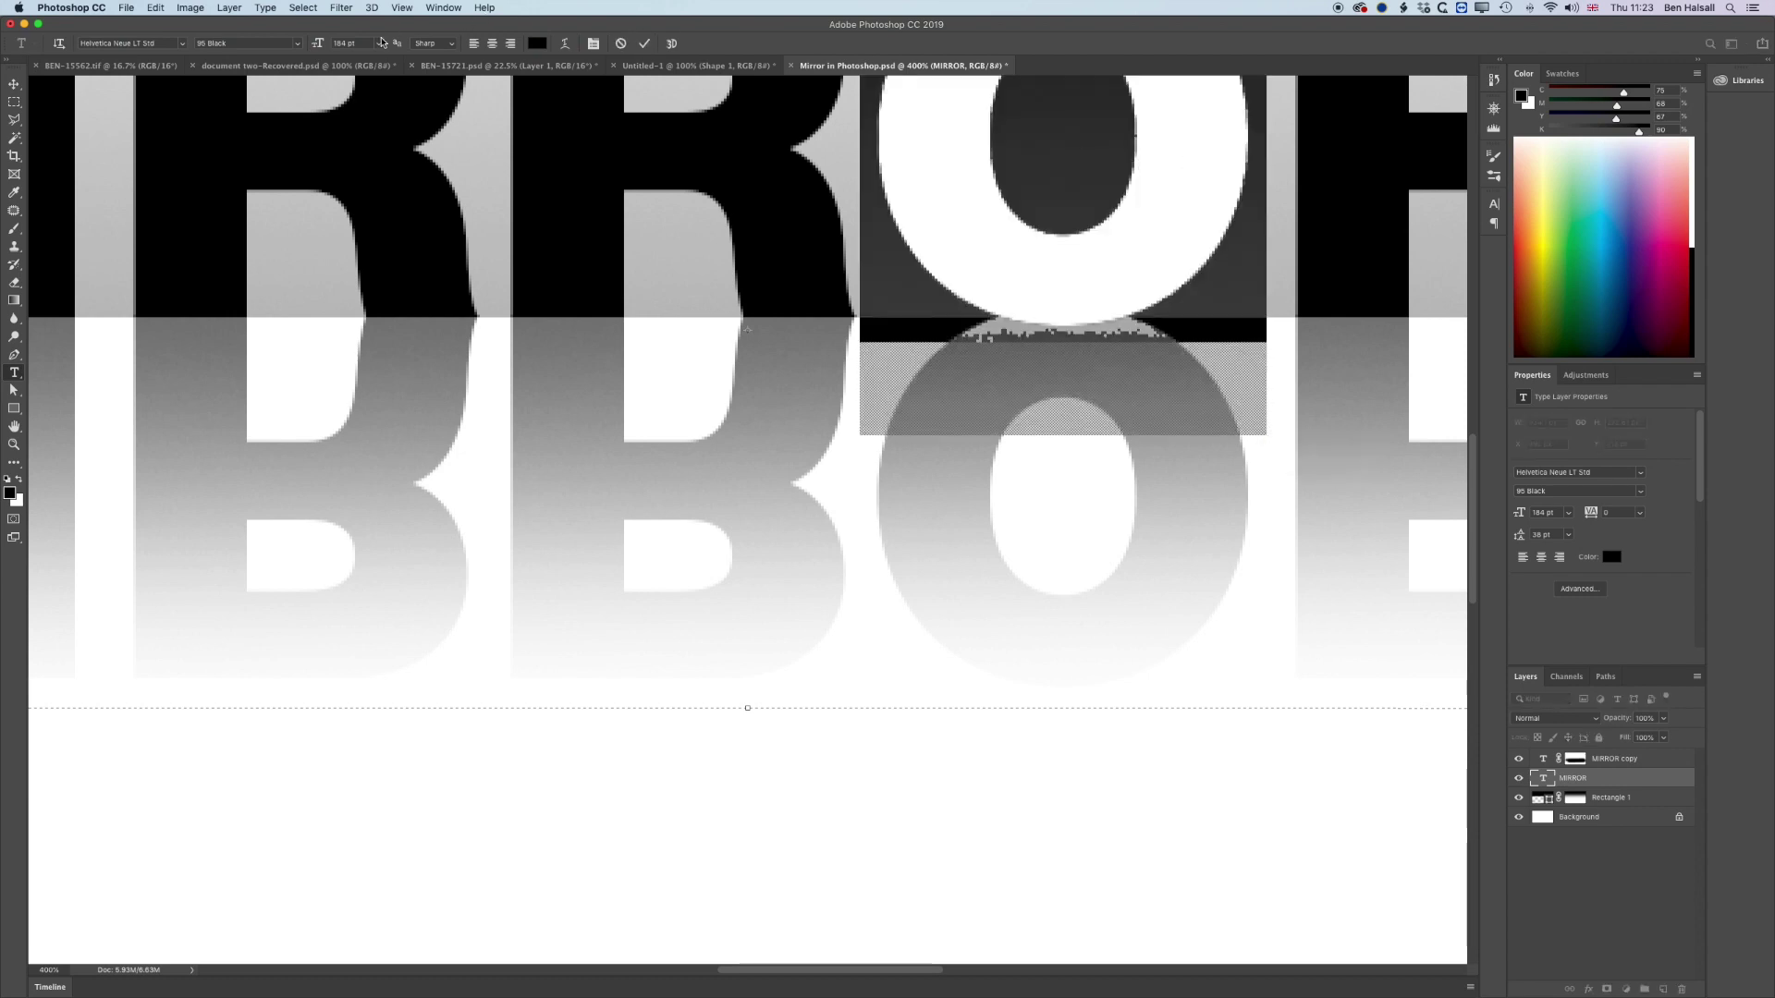
pyautogui.click(593, 43)
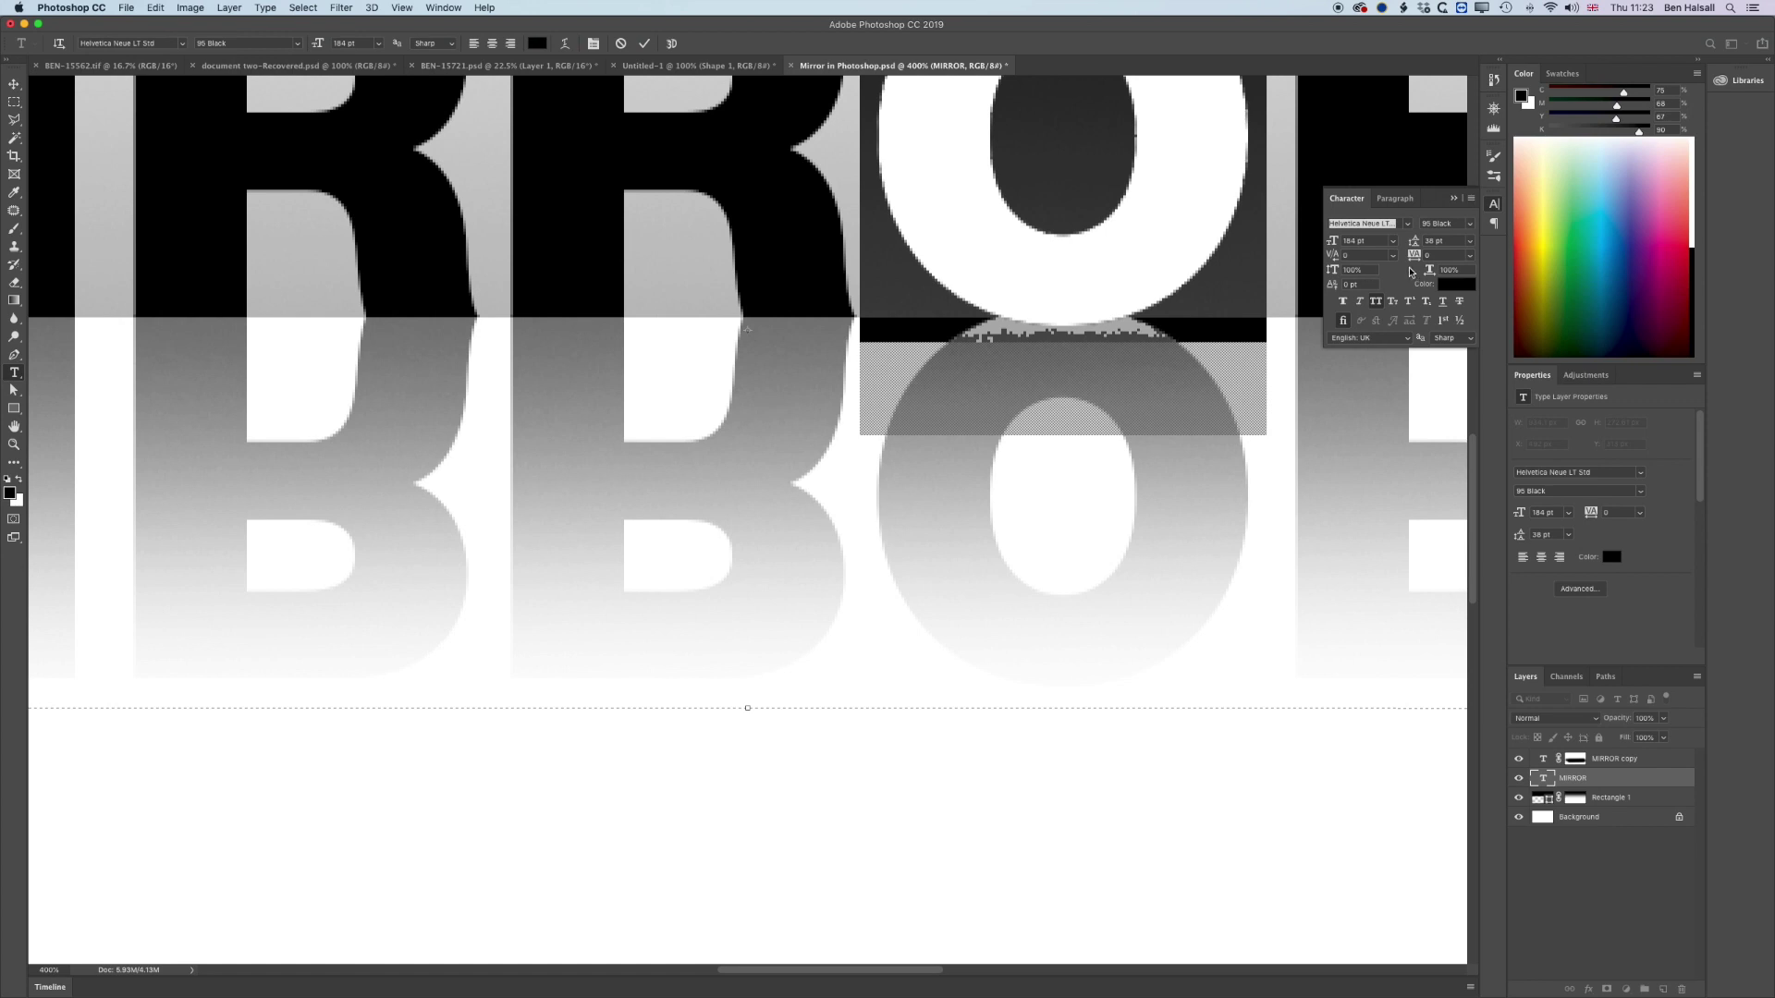
pyautogui.click(1360, 284)
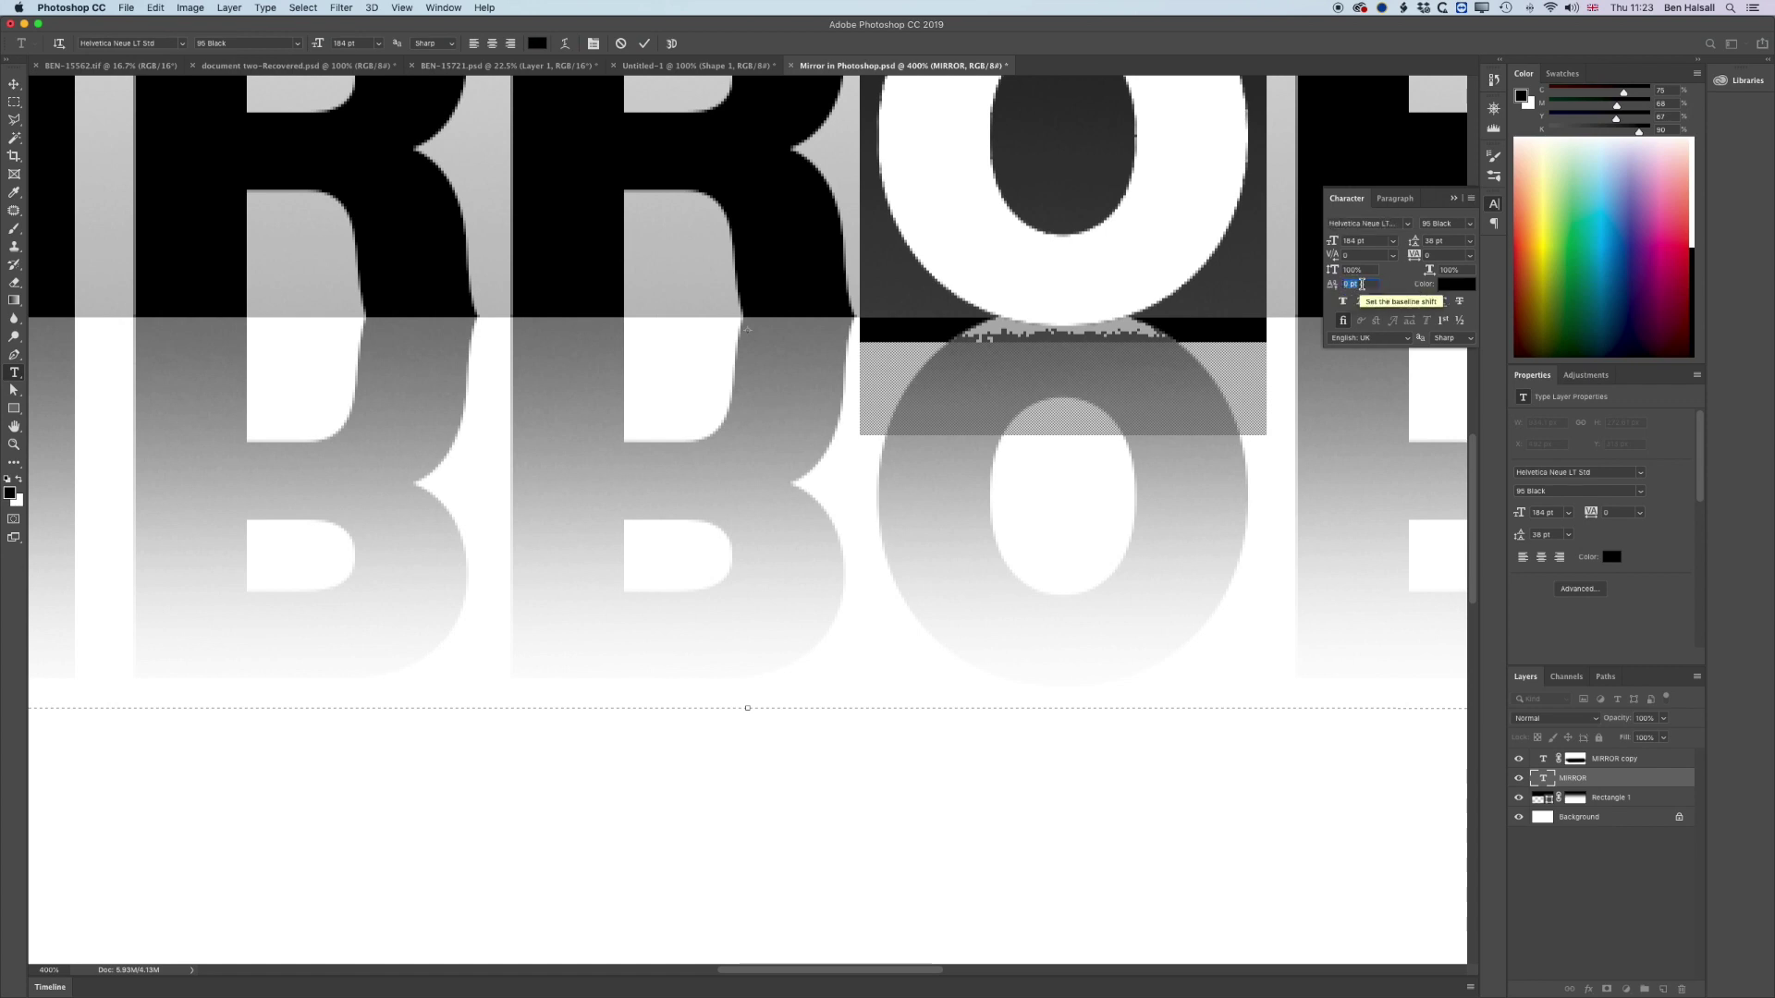
pyautogui.press('Up')
pyautogui.press('Up')
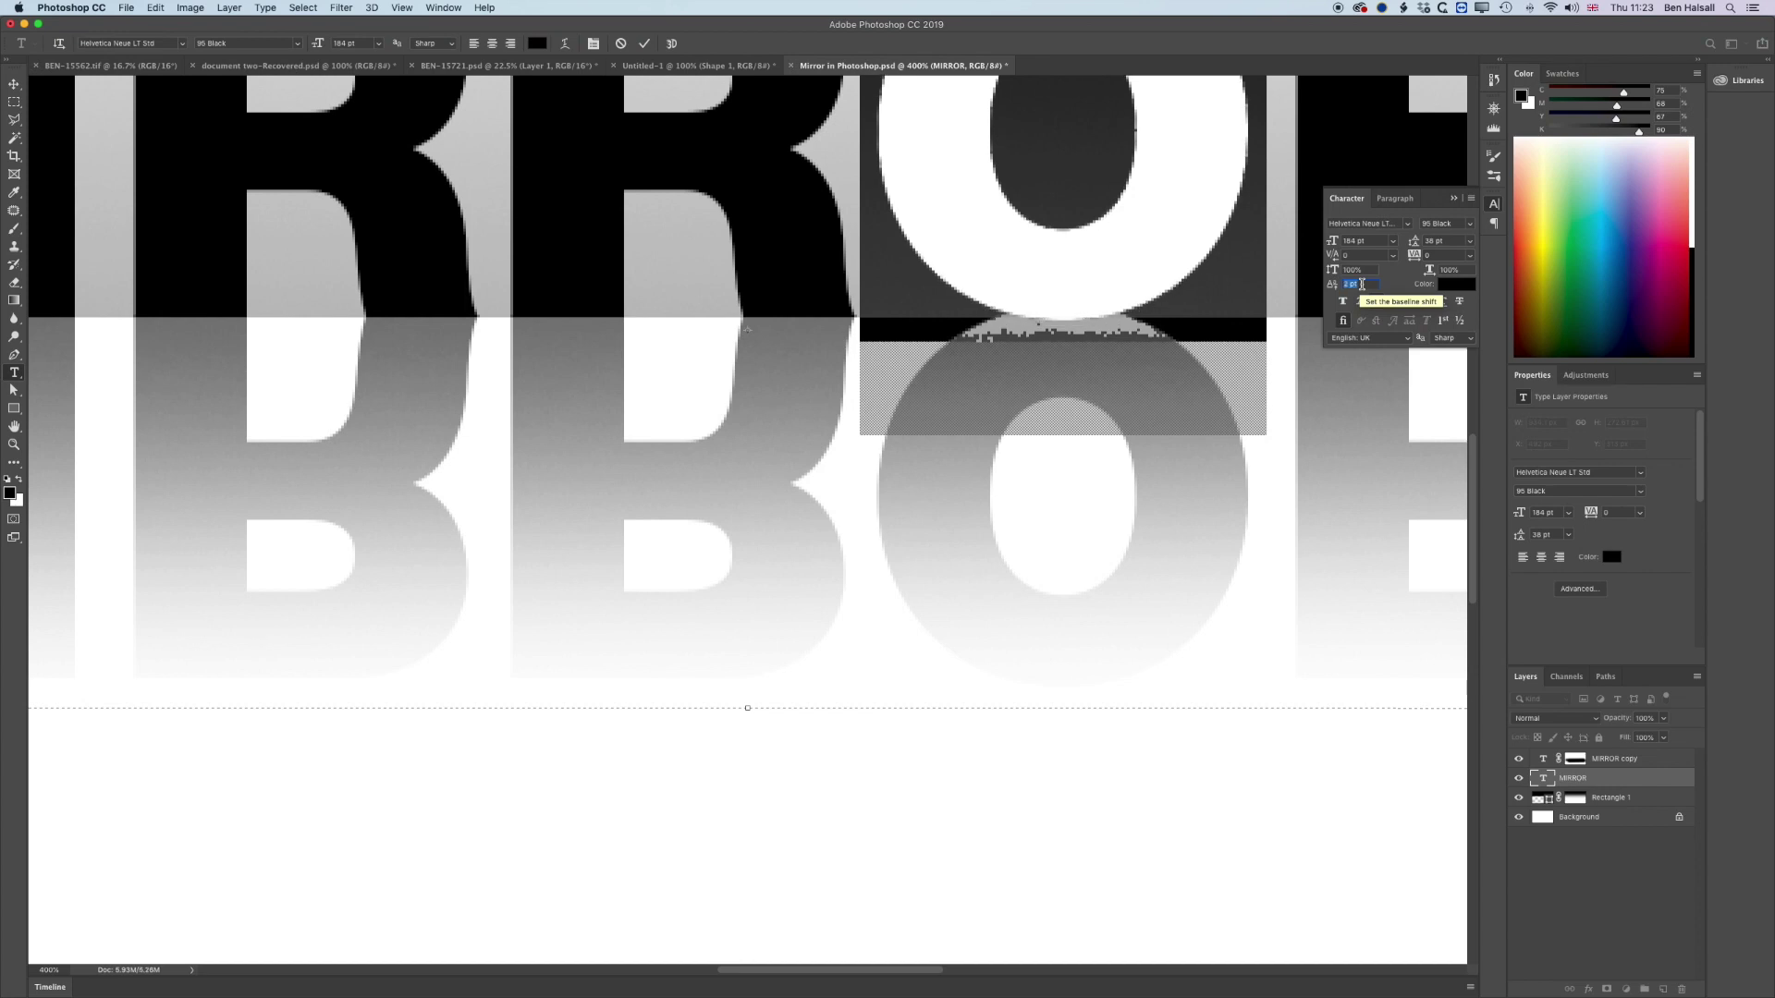
pyautogui.press('Up')
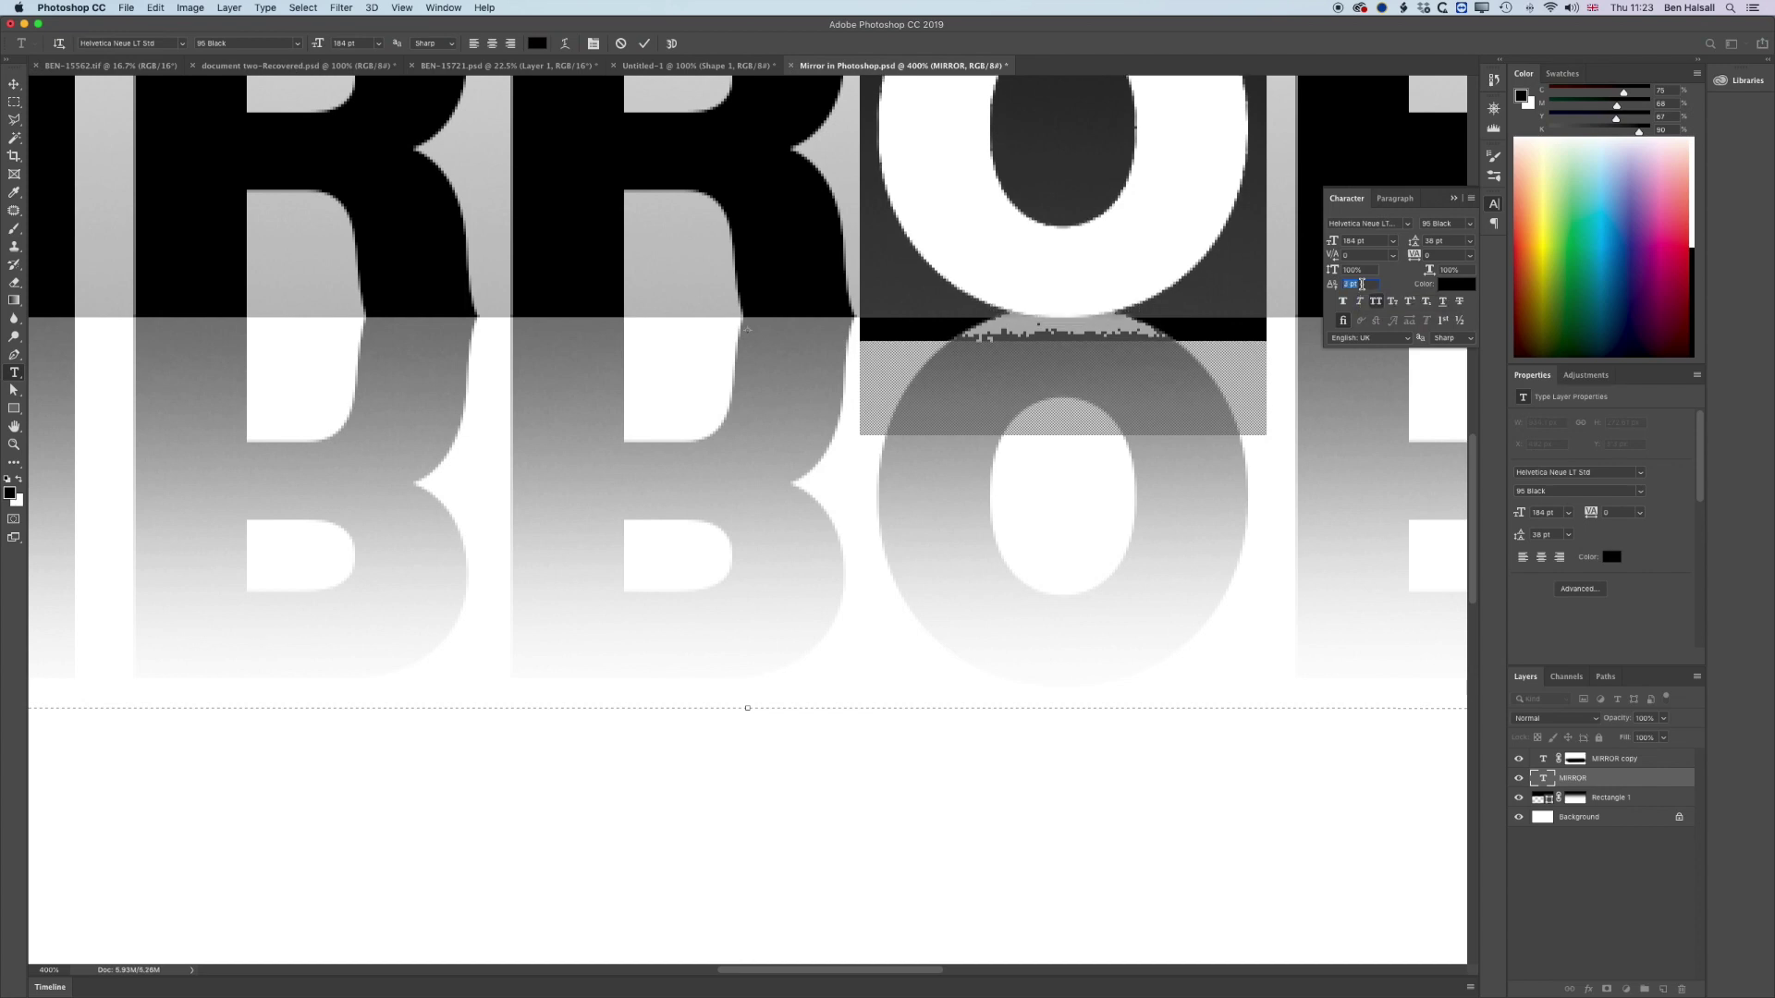
pyautogui.press('Up')
pyautogui.press('Return')
pyautogui.click(14, 84)
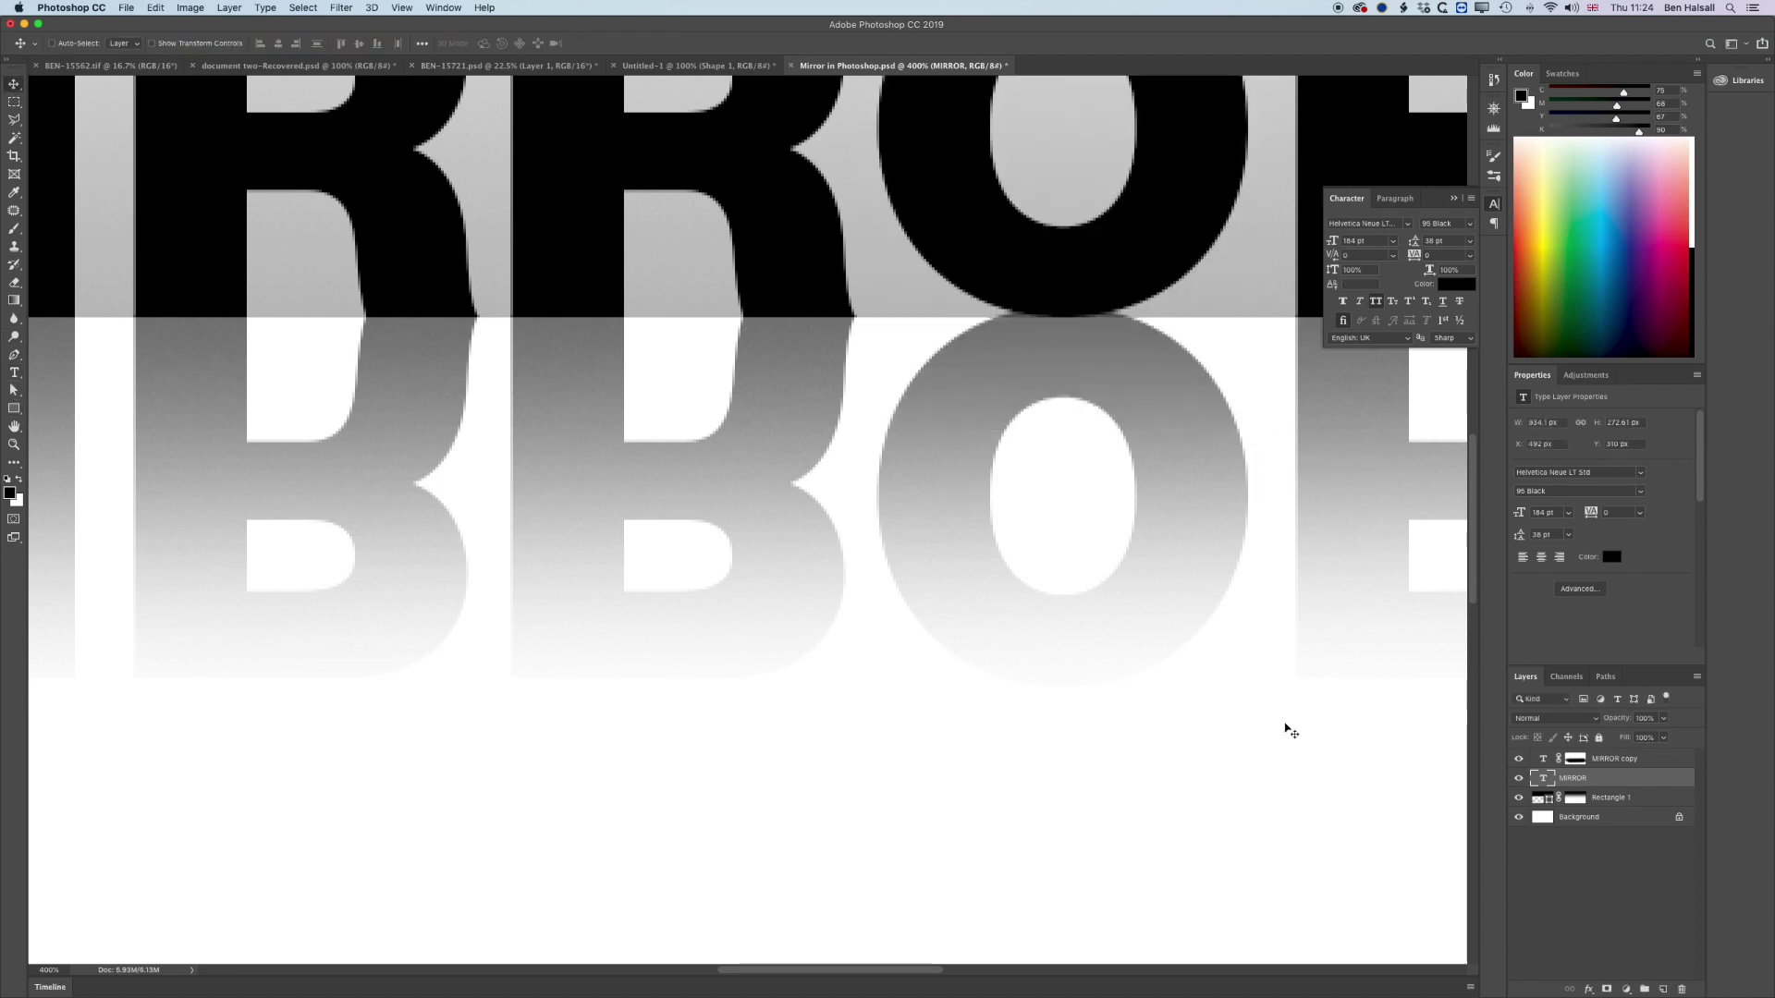
# Step: Adjust the baseline shift of the letter O in the reflected MIRROR text so its upper edge meets the dividing line
pyautogui.click(1541, 758)
pyautogui.click(1541, 758)
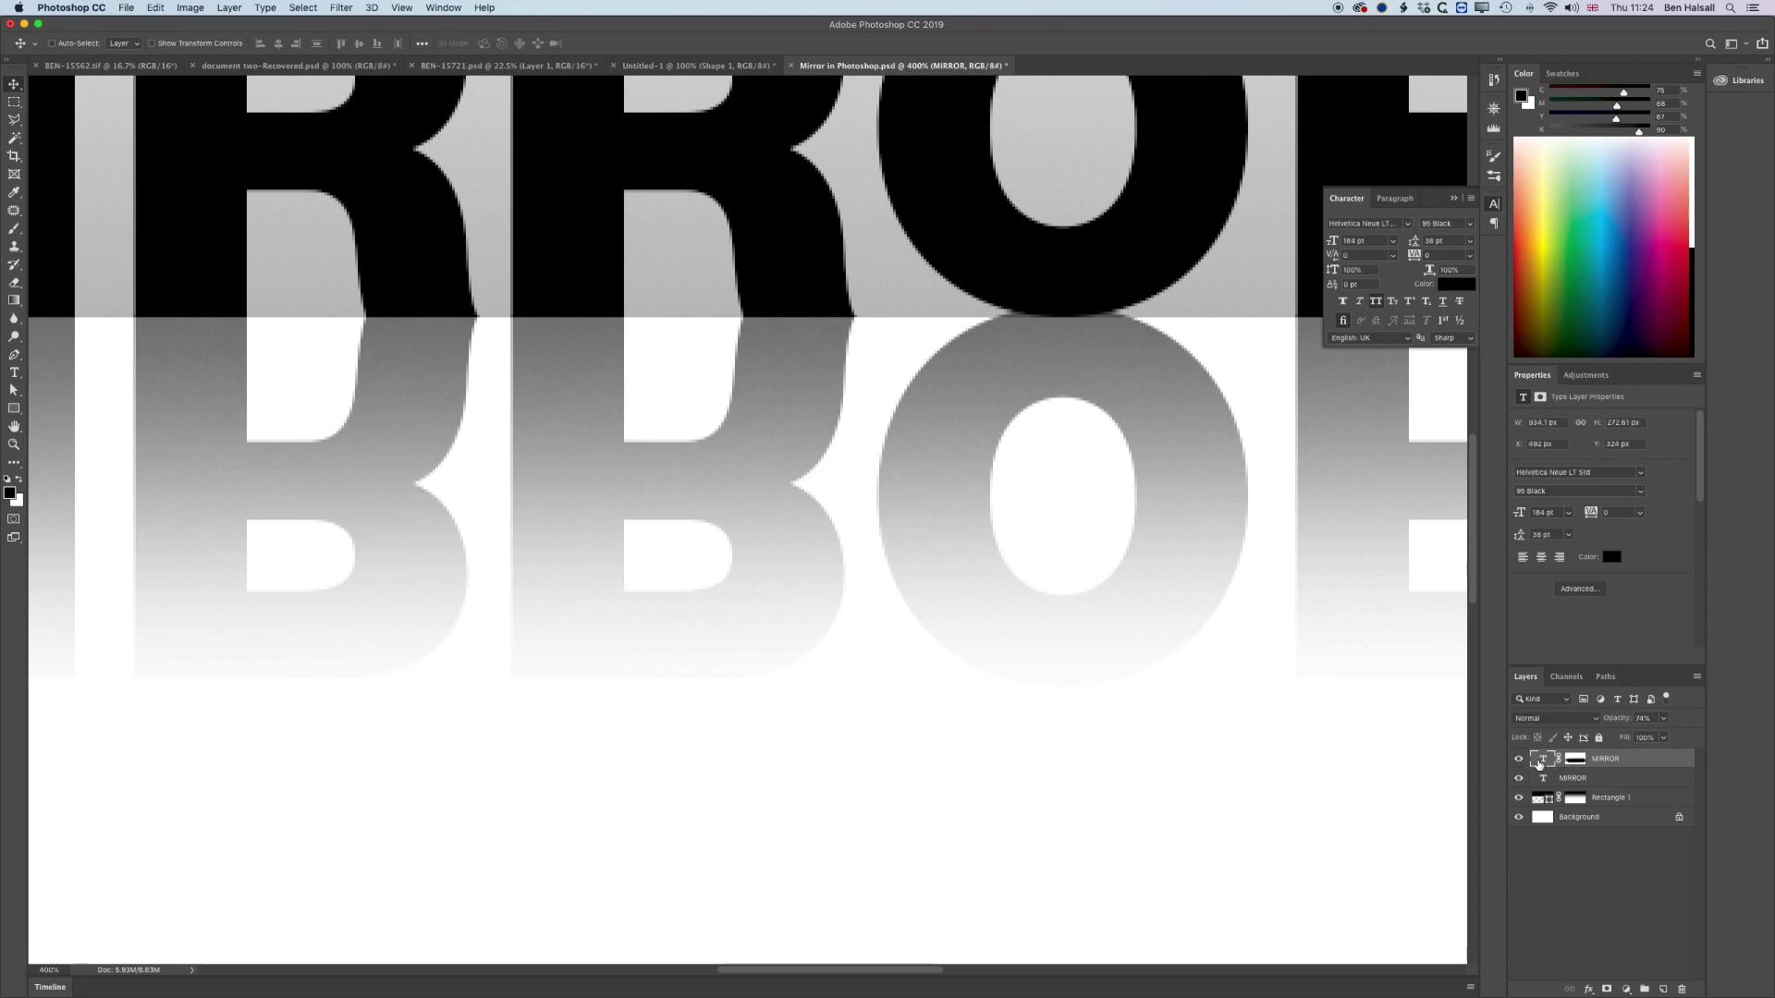
pyautogui.doubleClick(1539, 760)
pyautogui.moveTo(862, 483); pyautogui.dragTo(1210, 483)
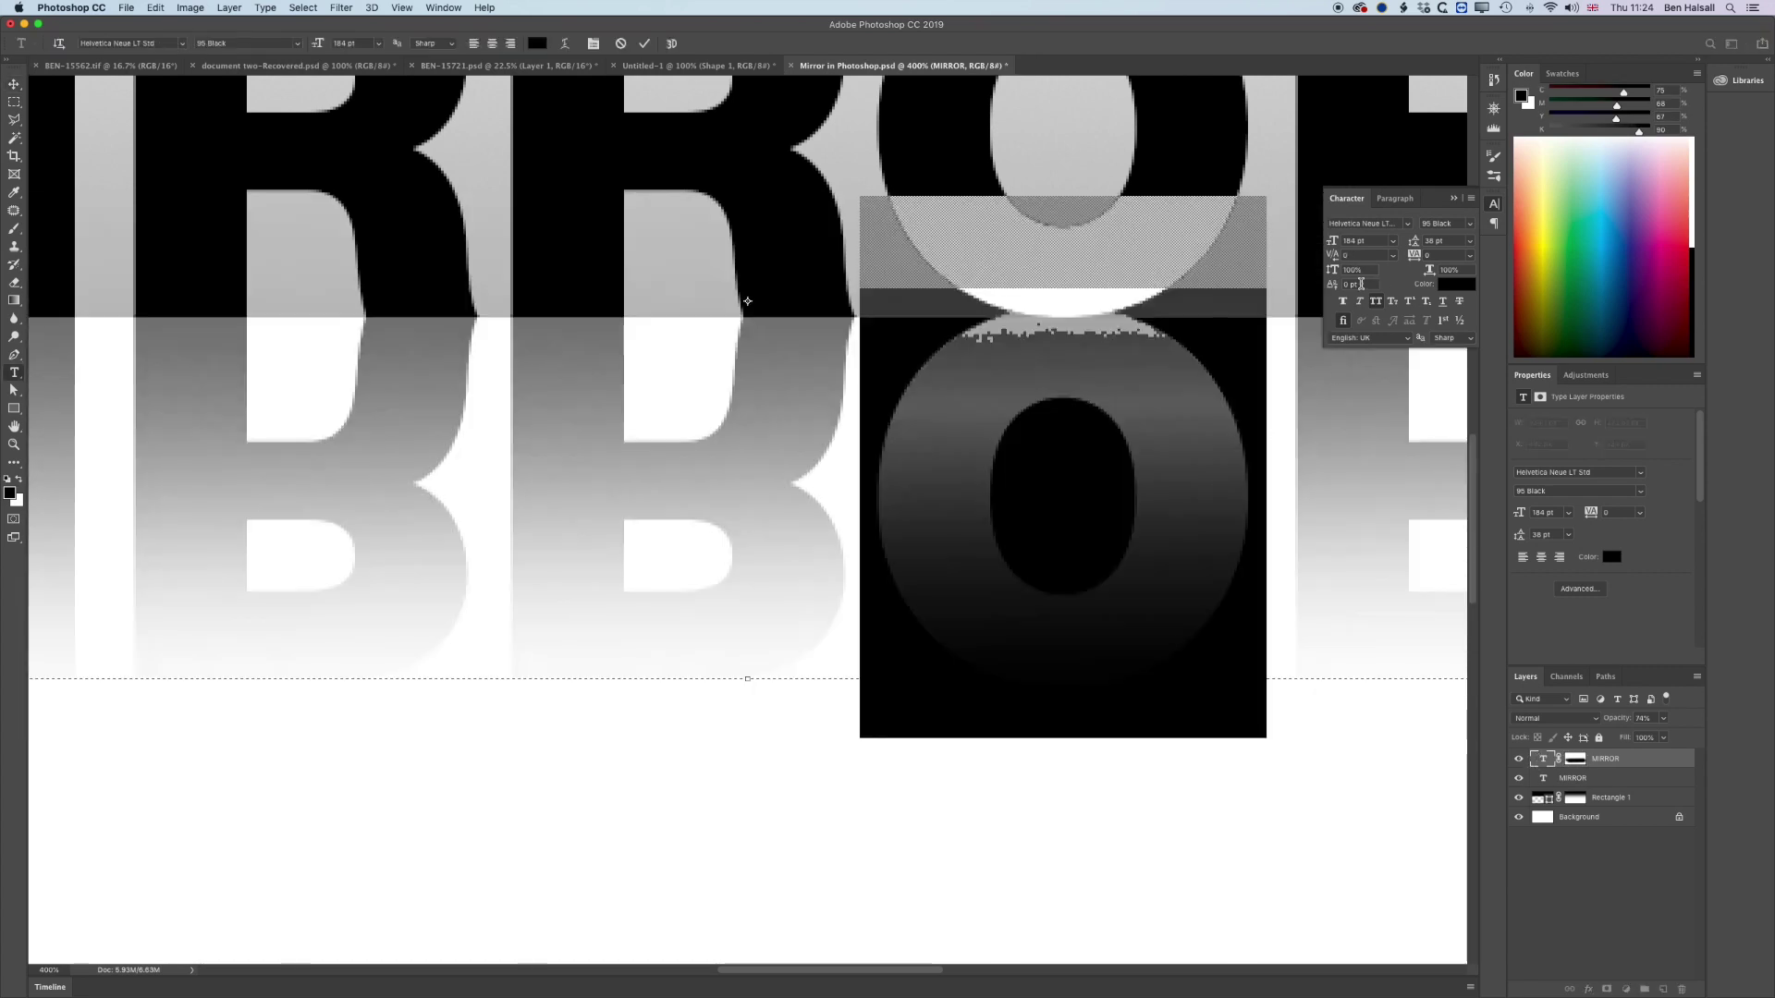
pyautogui.press('Down')
pyautogui.press('Down')
pyautogui.press('Down')
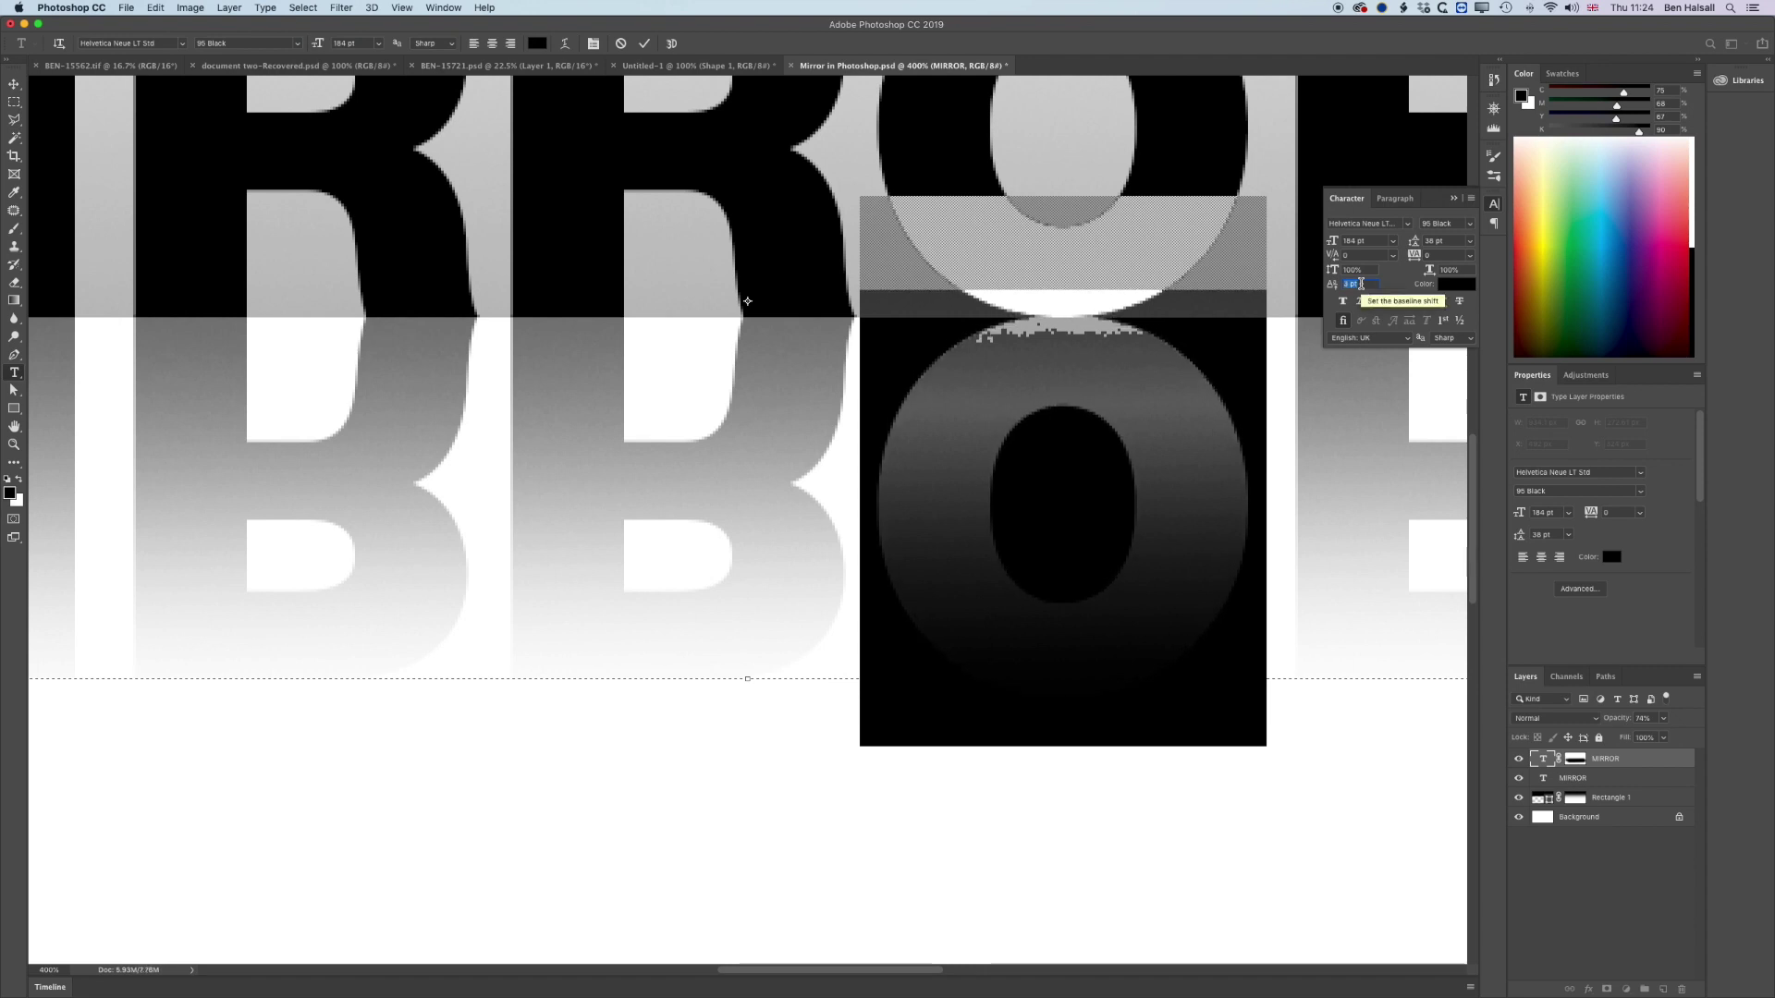
pyautogui.click(14, 84)
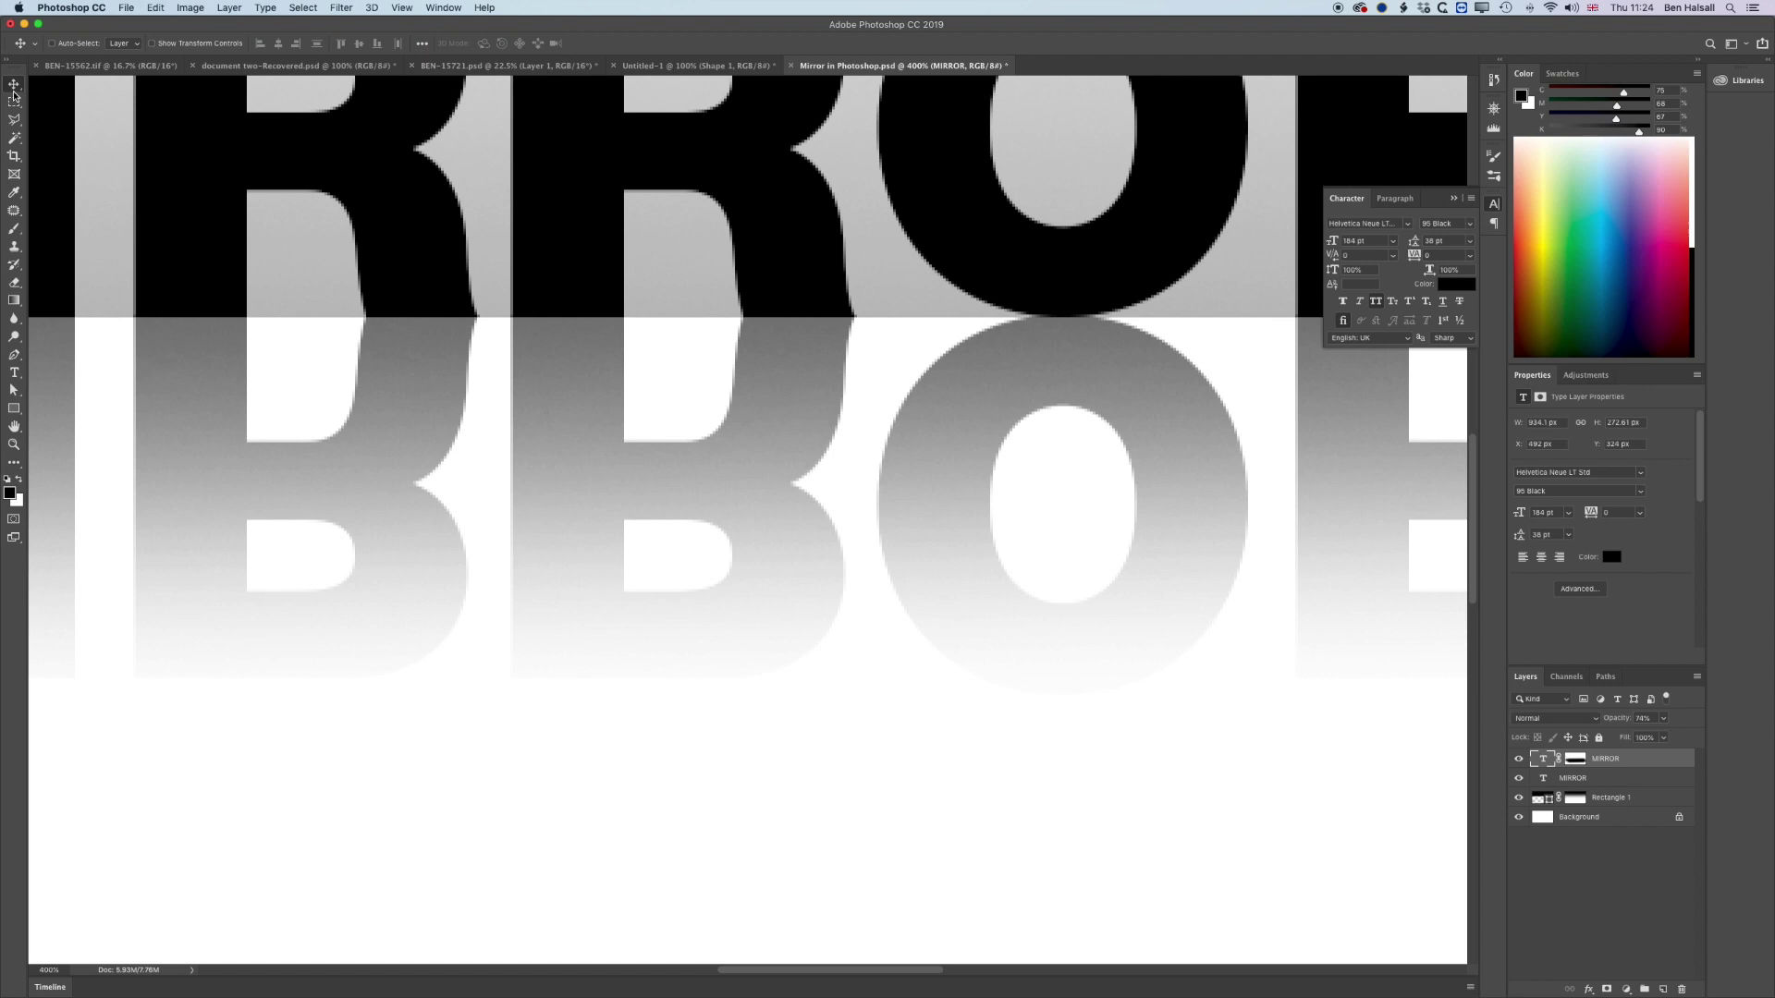
pyautogui.press('super+0')
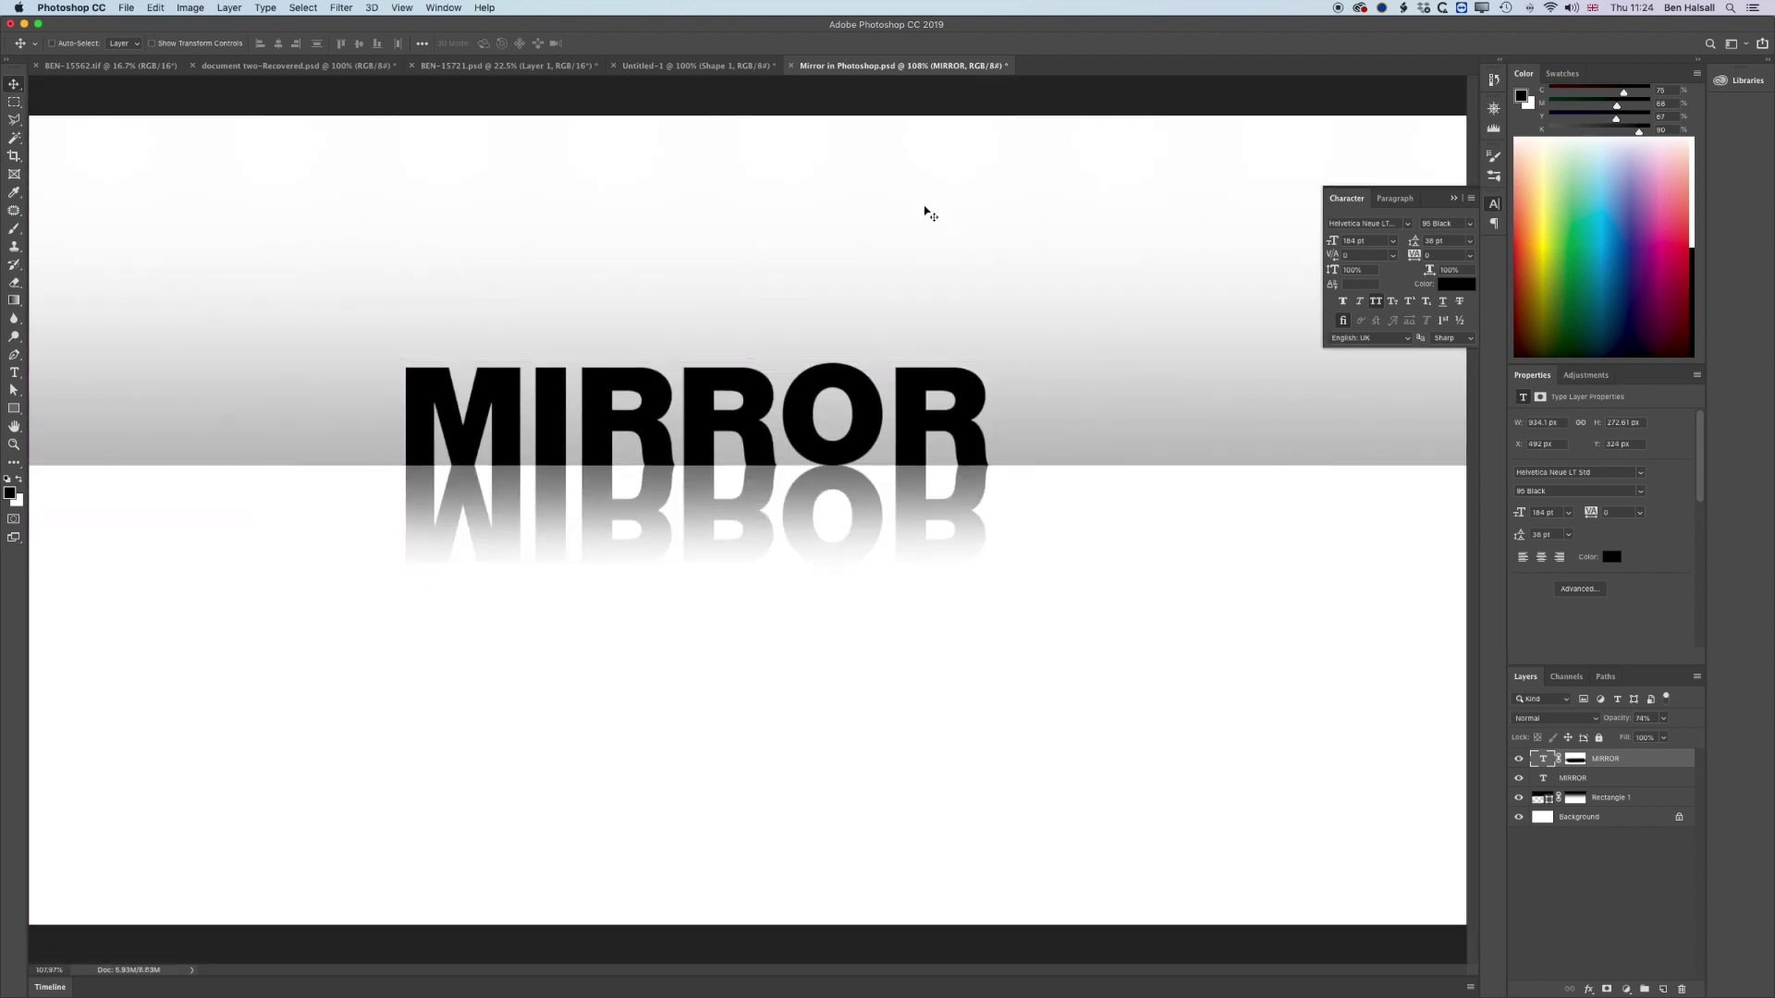